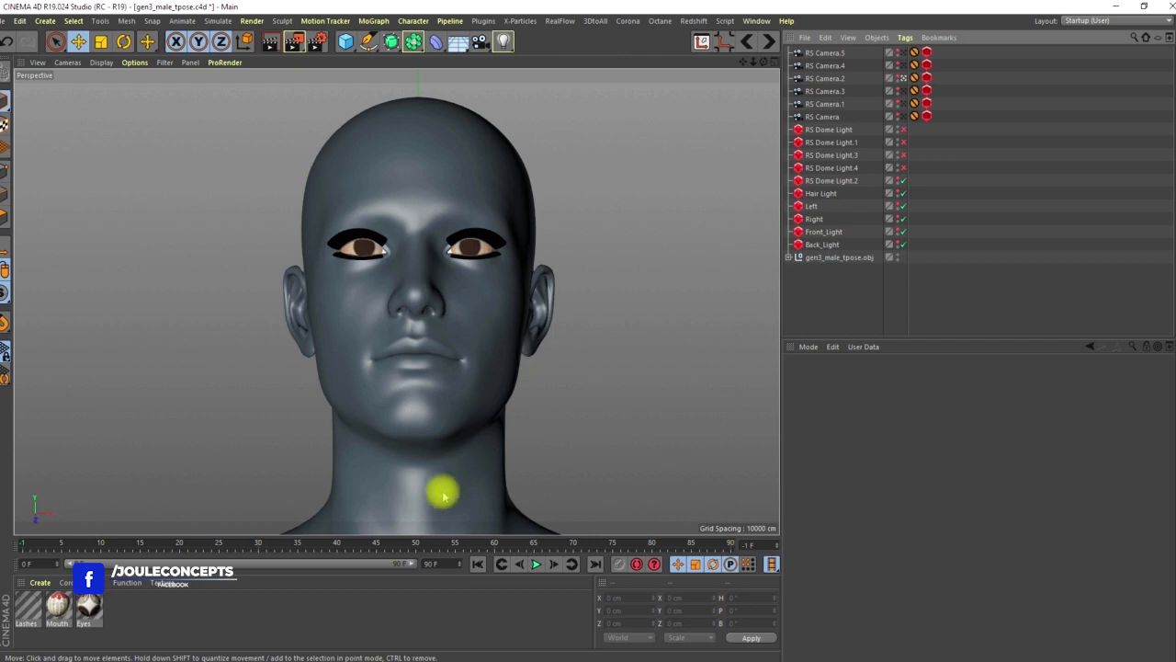
Bring up the reference image Shot5_Gen3_female_Ornatrix_Yellow_27mins.png in Photos, examine the short-haired head, and minimize it.
{"action": "mouse_move", "coordinate": [496, 660]}
{"action": "left_click", "coordinate": [464, 639]}
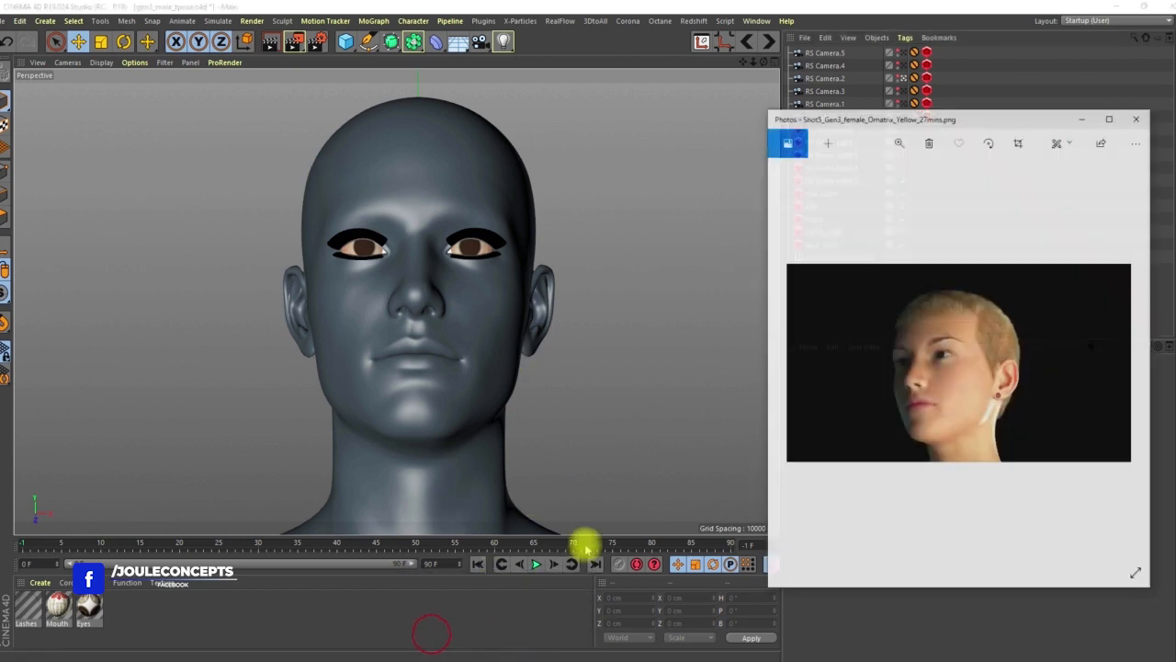
{"action": "left_click", "coordinate": [1013, 82]}
{"action": "left_click_drag", "start_coordinate": [1013, 82], "coordinate": [994, 63]}
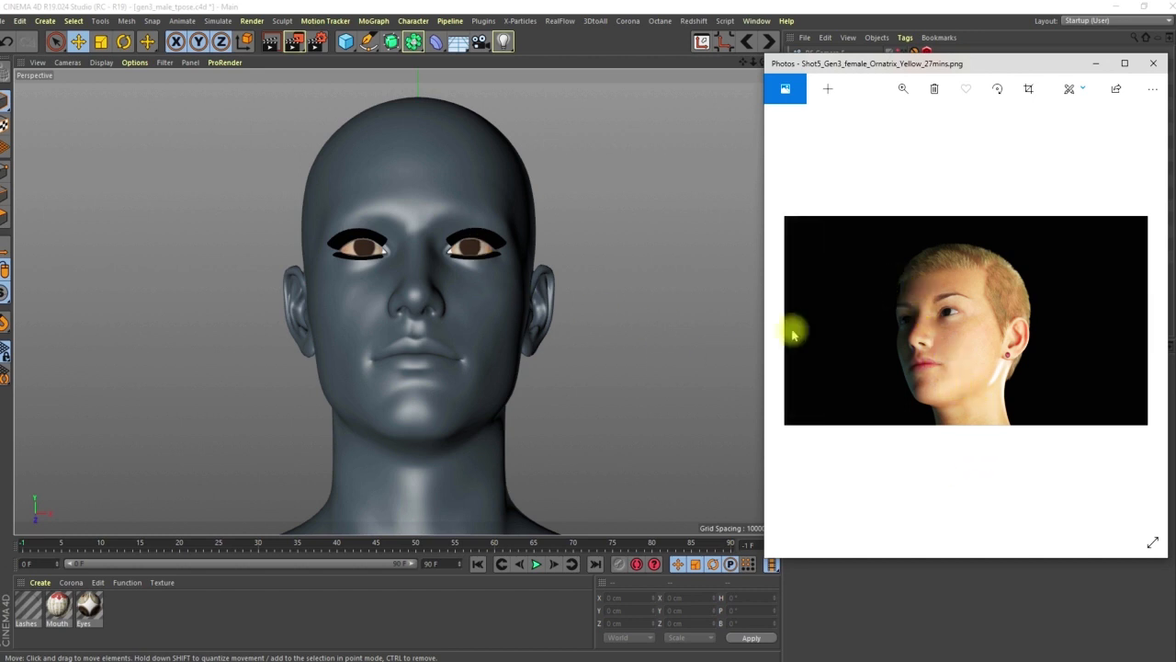
{"action": "left_click_drag", "start_coordinate": [1035, 72], "coordinate": [1011, 58]}
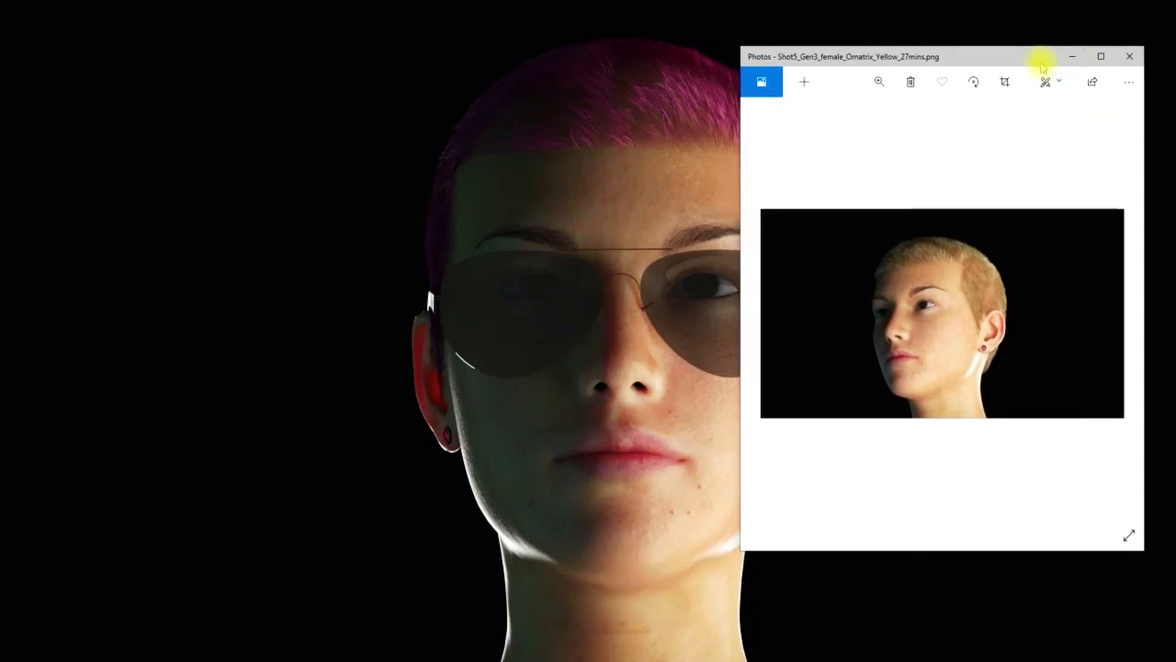
{"action": "left_click_drag", "start_coordinate": [1042, 66], "coordinate": [1000, 73]}
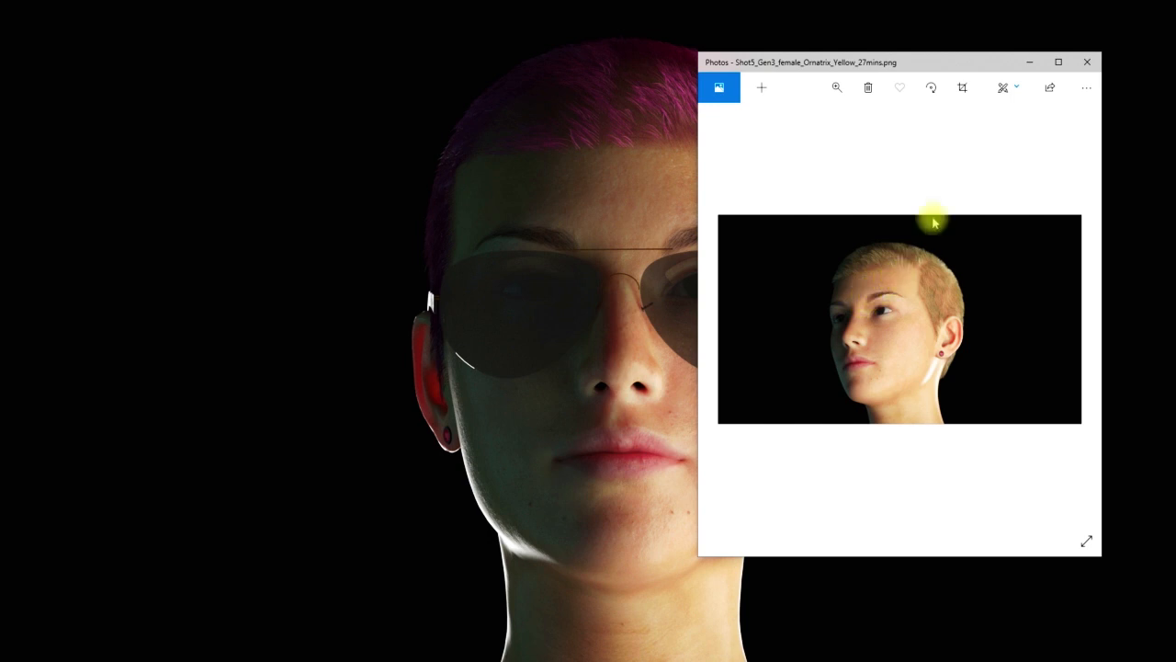
{"action": "left_click", "coordinate": [1030, 62]}
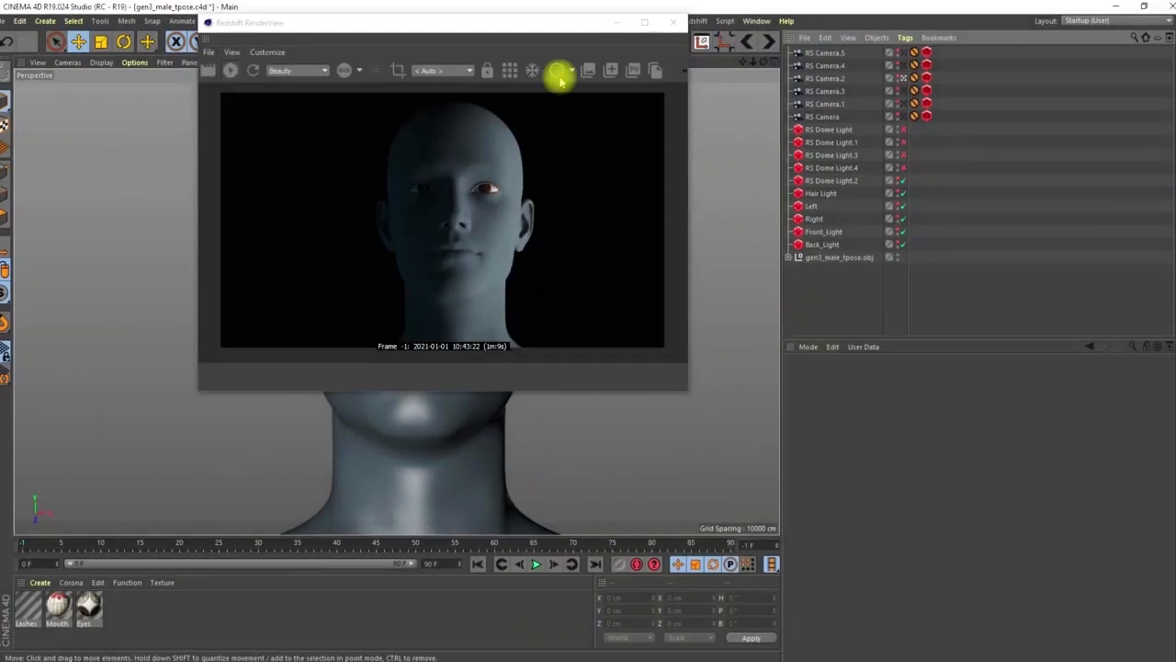
Move the Redshift RenderView out of the way and leave the RS Camera.2 view to show the full male figure.
{"action": "left_click_drag", "start_coordinate": [557, 35], "coordinate": [880, 175]}
{"action": "left_click", "coordinate": [879, 177]}
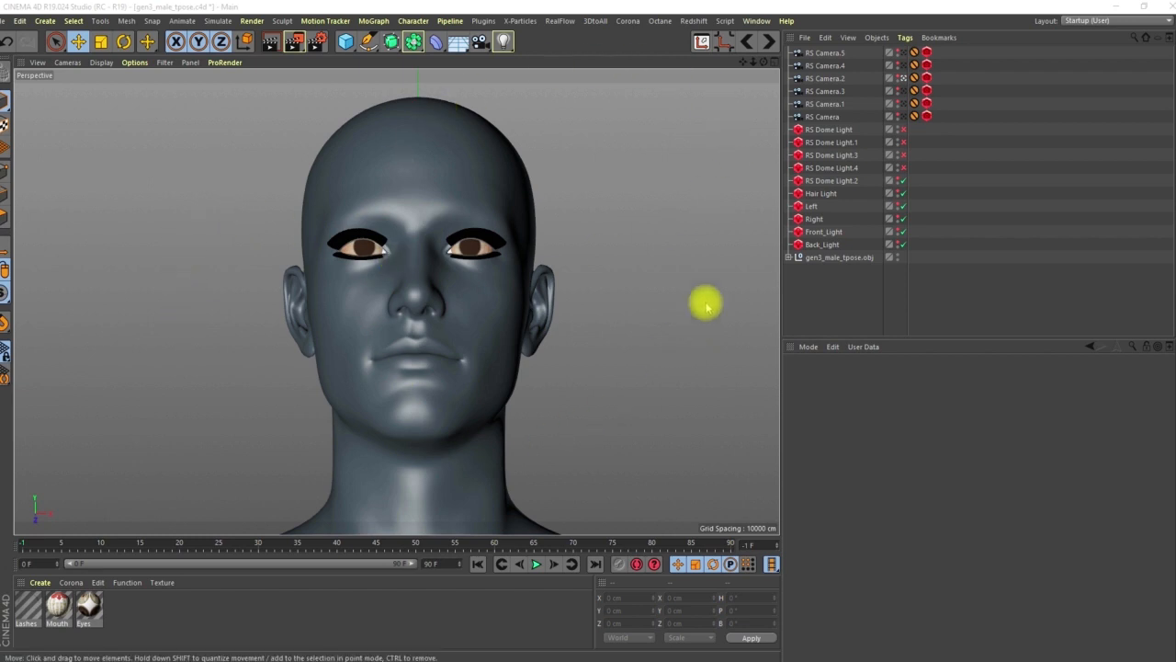
{"action": "left_click", "coordinate": [903, 78]}
{"action": "left_click", "coordinate": [904, 79]}
{"action": "scroll", "coordinate": [418, 249], "scroll_direction": "down", "scroll_amount": 3}
{"action": "left_click_drag", "start_coordinate": [416, 279], "coordinate": [350, 299], "text": "alt"}
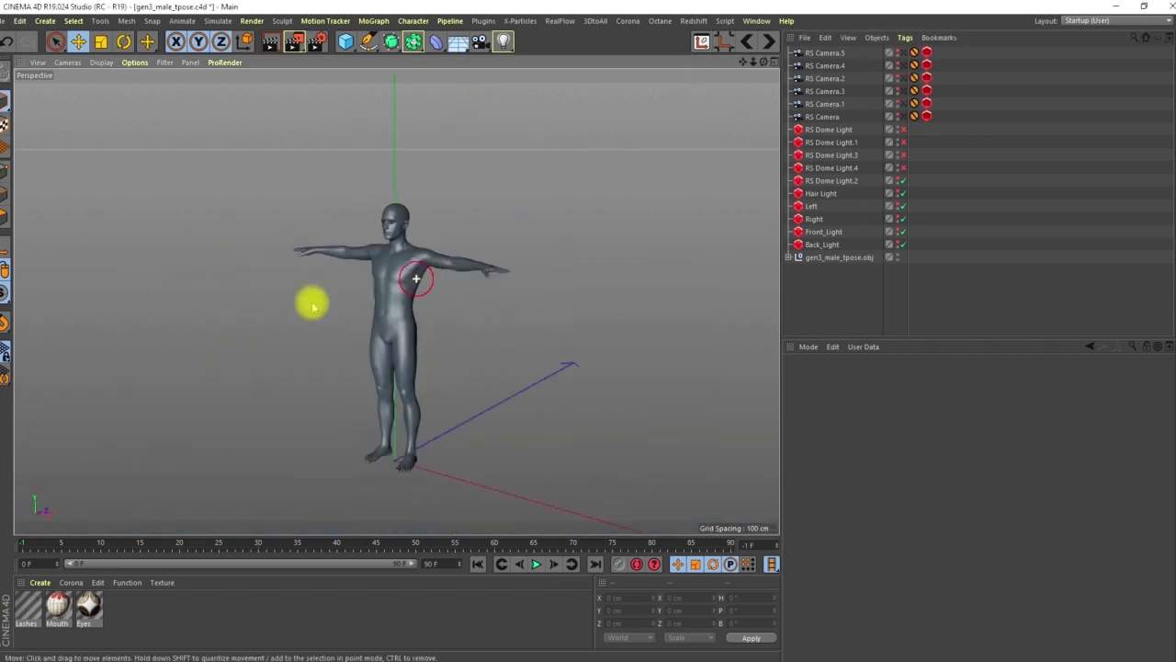
Expand the gen3_male_tpose.obj group and examine its child meshes alongside the figure.
{"action": "scroll", "coordinate": [389, 276], "scroll_direction": "up", "scroll_amount": 5}
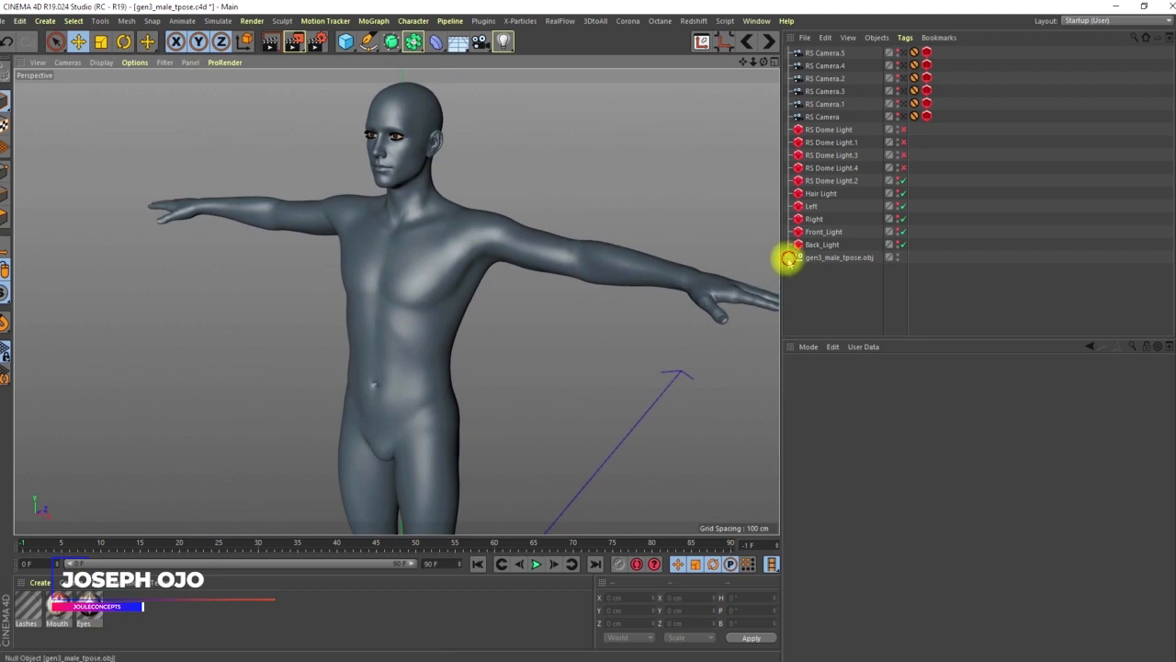
{"action": "left_click", "coordinate": [796, 259]}
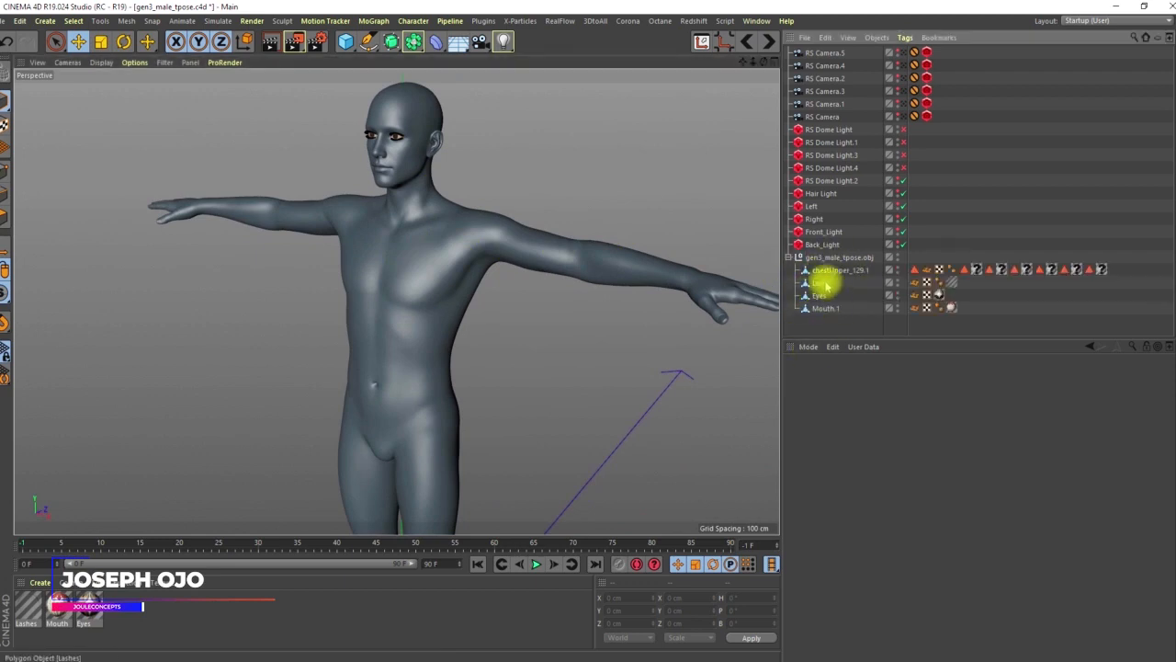
{"action": "scroll", "coordinate": [413, 266], "scroll_direction": "down", "scroll_amount": 2}
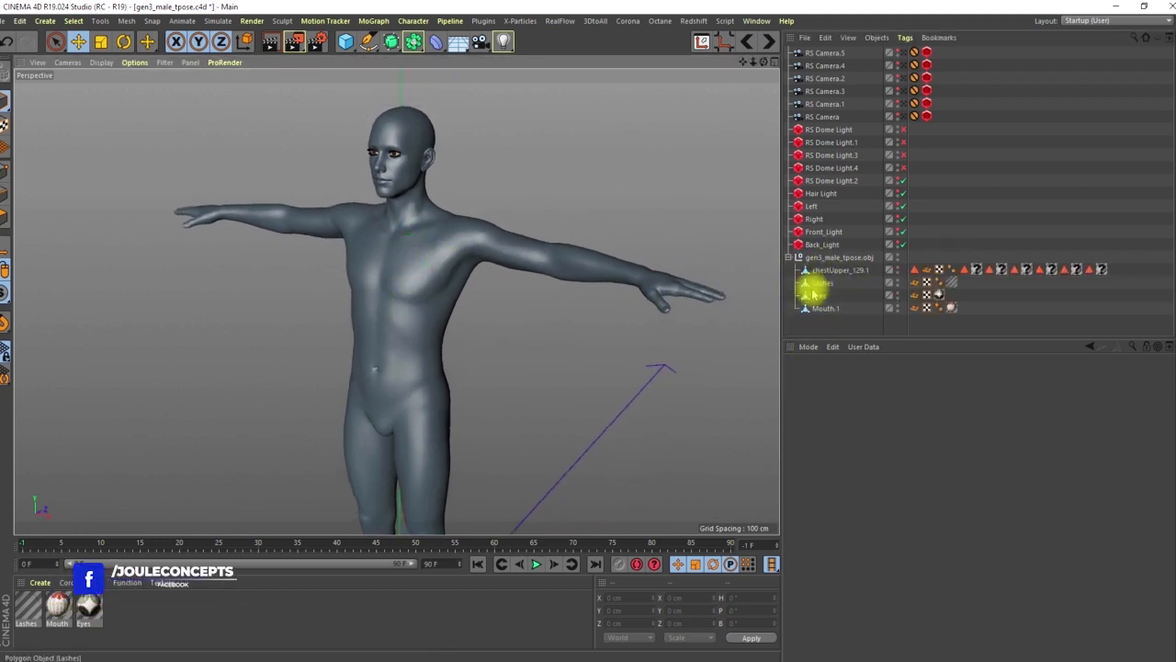
{"action": "scroll", "coordinate": [391, 189], "scroll_direction": "down", "scroll_amount": 2}
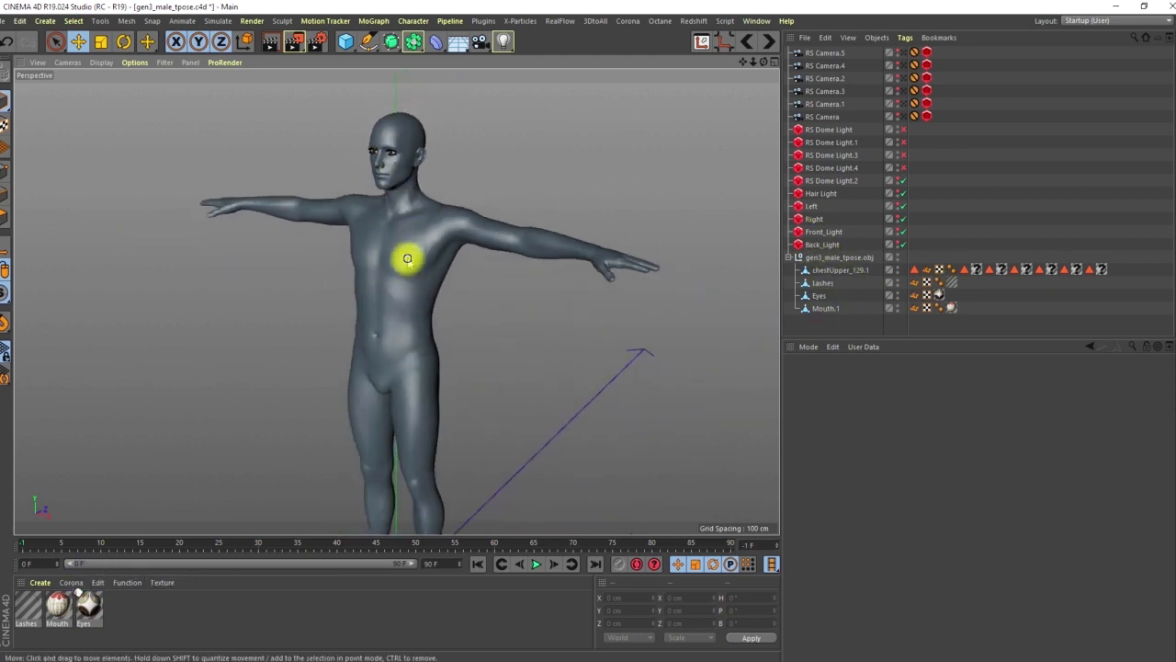
{"action": "scroll", "coordinate": [407, 253], "scroll_direction": "down", "scroll_amount": 3}
{"action": "left_click_drag", "start_coordinate": [405, 246], "coordinate": [399, 258], "text": "alt"}
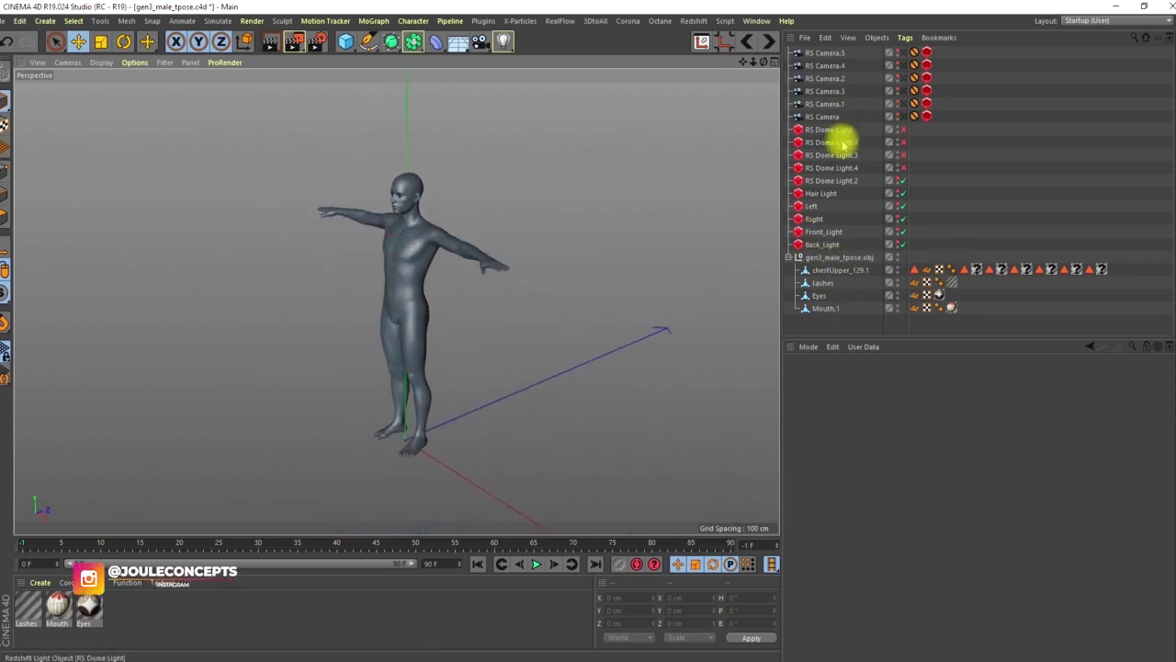
Inspect the settings of RS Dome Light.2, Back_Light and Front_Light and their placement around the figure.
{"action": "left_click", "coordinate": [832, 182]}
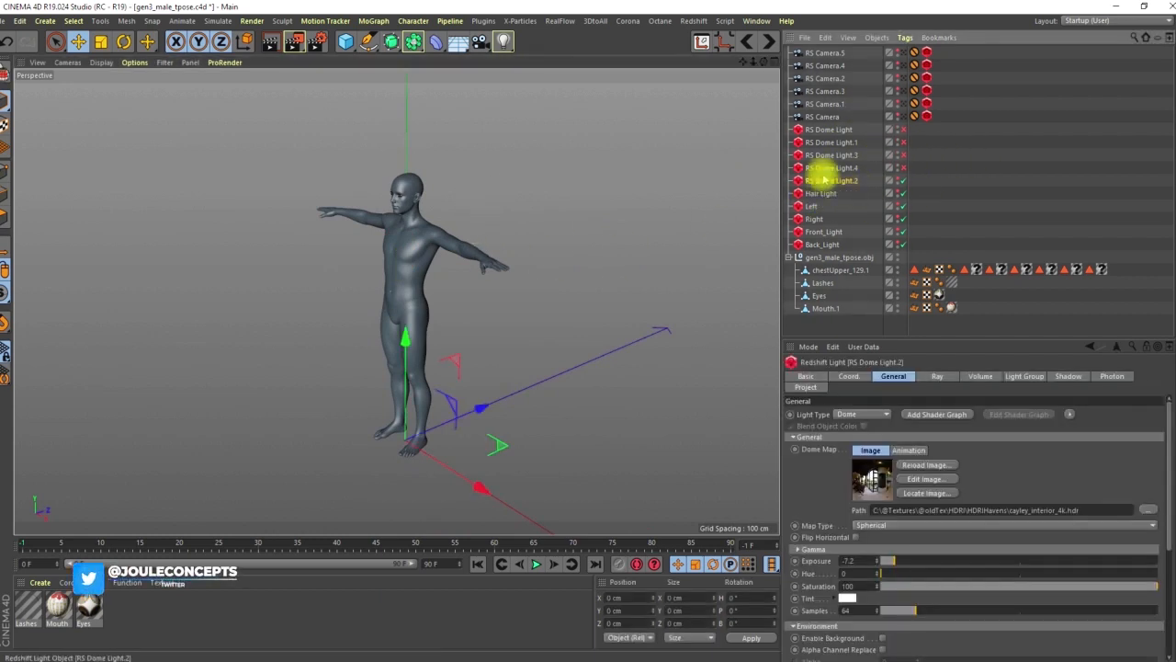
{"action": "left_click", "coordinate": [821, 244]}
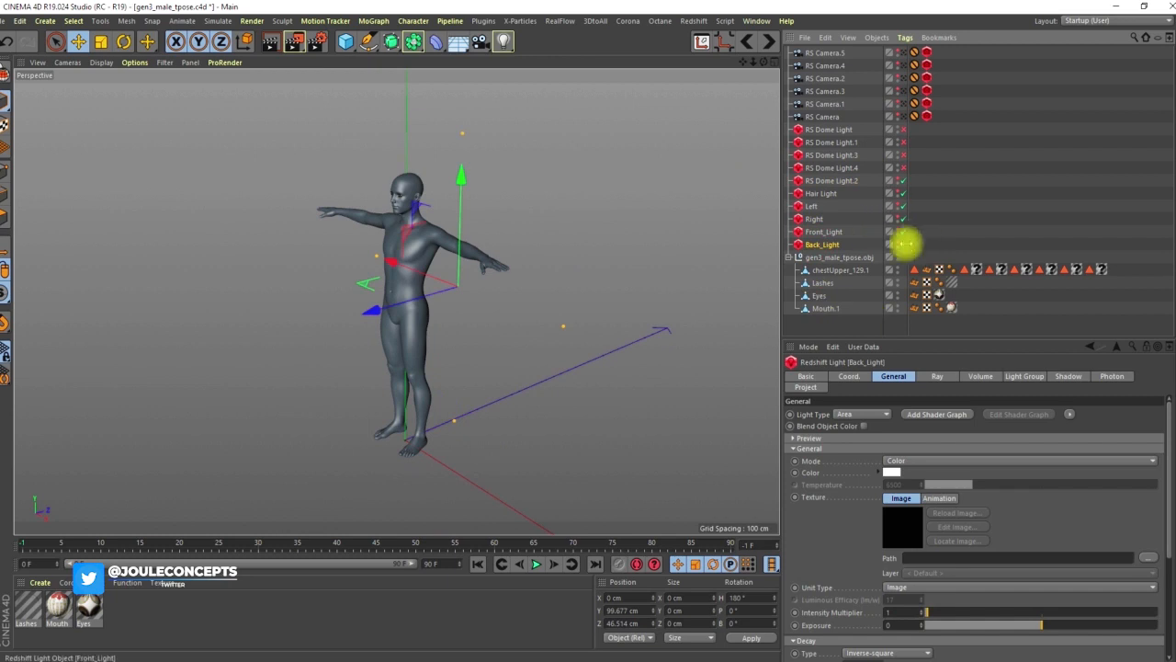
{"action": "left_click_drag", "start_coordinate": [396, 301], "coordinate": [559, 254], "text": "alt"}
{"action": "left_click", "coordinate": [817, 233]}
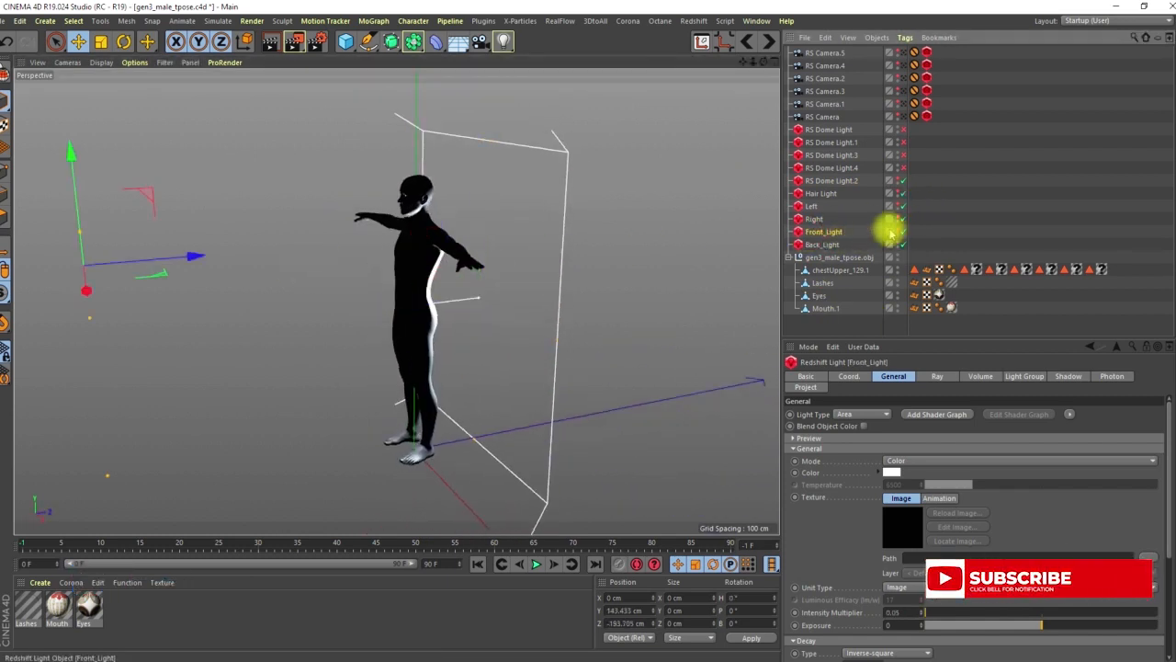
{"action": "left_click_drag", "start_coordinate": [428, 299], "coordinate": [447, 215], "text": "alt"}
{"action": "right_click_drag", "start_coordinate": [448, 216], "coordinate": [493, 159], "text": "alt"}
{"action": "left_click_drag", "start_coordinate": [373, 205], "coordinate": [375, 254], "text": "alt"}
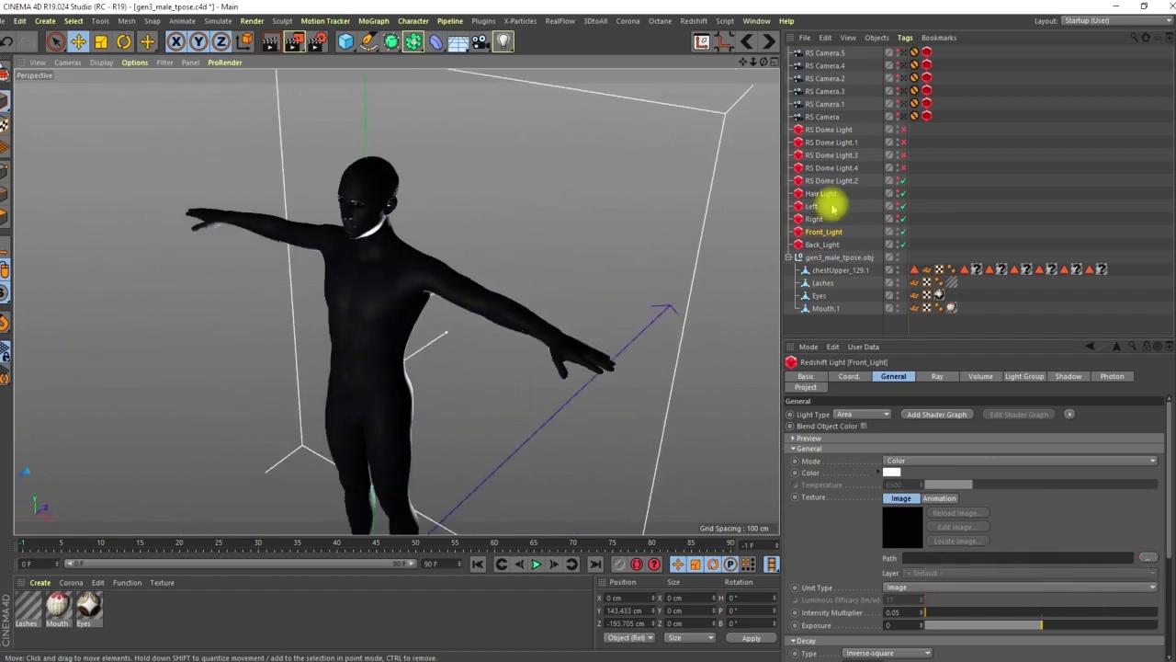
Inspect the Right light, show the Left light in the viewport, and examine how both side lights hit the figure.
{"action": "left_click", "coordinate": [814, 218]}
{"action": "left_click_drag", "start_coordinate": [569, 359], "coordinate": [465, 230], "text": "alt"}
{"action": "scroll", "coordinate": [472, 229], "scroll_direction": "up", "scroll_amount": 4}
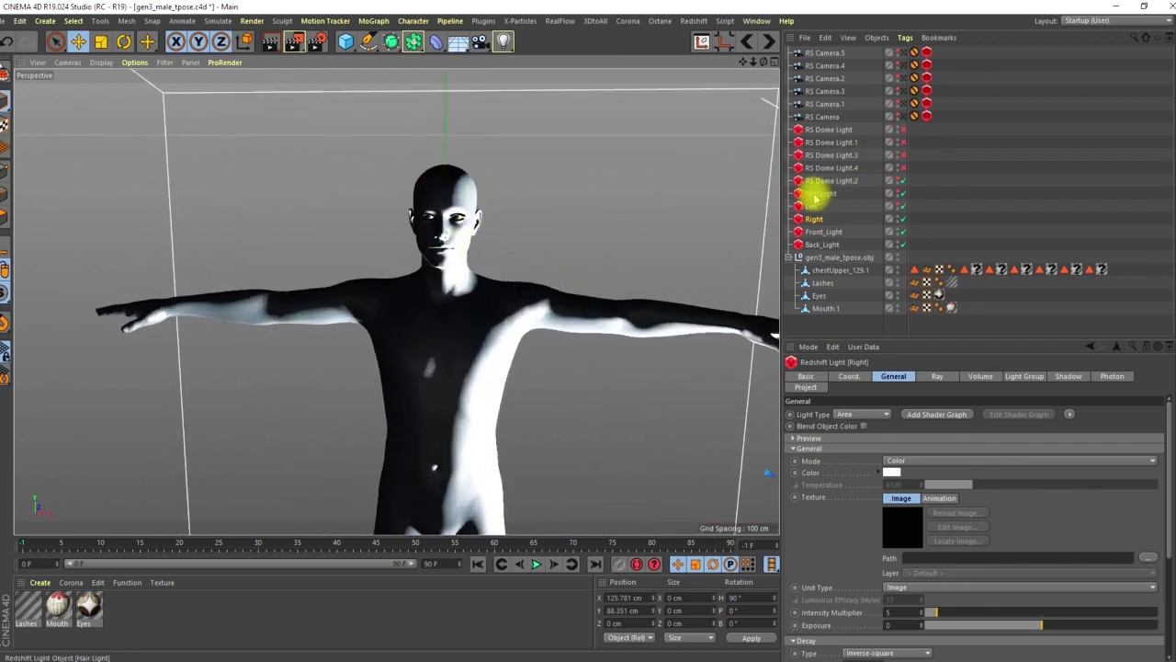
{"action": "left_click", "coordinate": [898, 204]}
{"action": "left_click_drag", "start_coordinate": [372, 258], "coordinate": [401, 257], "text": "alt"}
{"action": "scroll", "coordinate": [433, 200], "scroll_direction": "up", "scroll_amount": 5}
{"action": "left_click_drag", "start_coordinate": [433, 200], "coordinate": [460, 230], "text": "alt"}
{"action": "scroll", "coordinate": [414, 263], "scroll_direction": "down", "scroll_amount": 4}
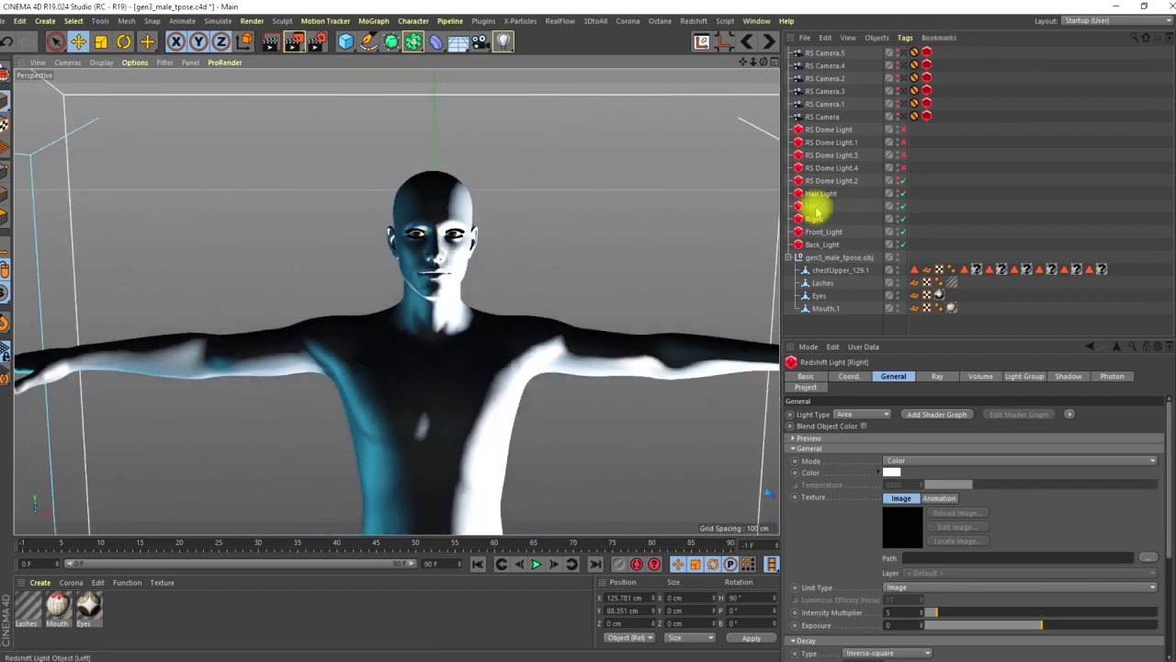
Inspect the Hair Light's settings and its placement above the head.
{"action": "left_click", "coordinate": [820, 194]}
{"action": "scroll", "coordinate": [429, 297], "scroll_direction": "down", "scroll_amount": 4}
{"action": "mouse_move", "coordinate": [428, 297]}
{"action": "left_mouse_down", "text": "alt"}
{"action": "mouse_move", "coordinate": [447, 254]}
{"action": "mouse_move", "coordinate": [429, 289]}
{"action": "left_mouse_up", "text": "alt"}
{"action": "scroll", "coordinate": [428, 288], "scroll_direction": "up", "scroll_amount": 4}
{"action": "scroll", "coordinate": [530, 189], "scroll_direction": "up", "scroll_amount": 3}
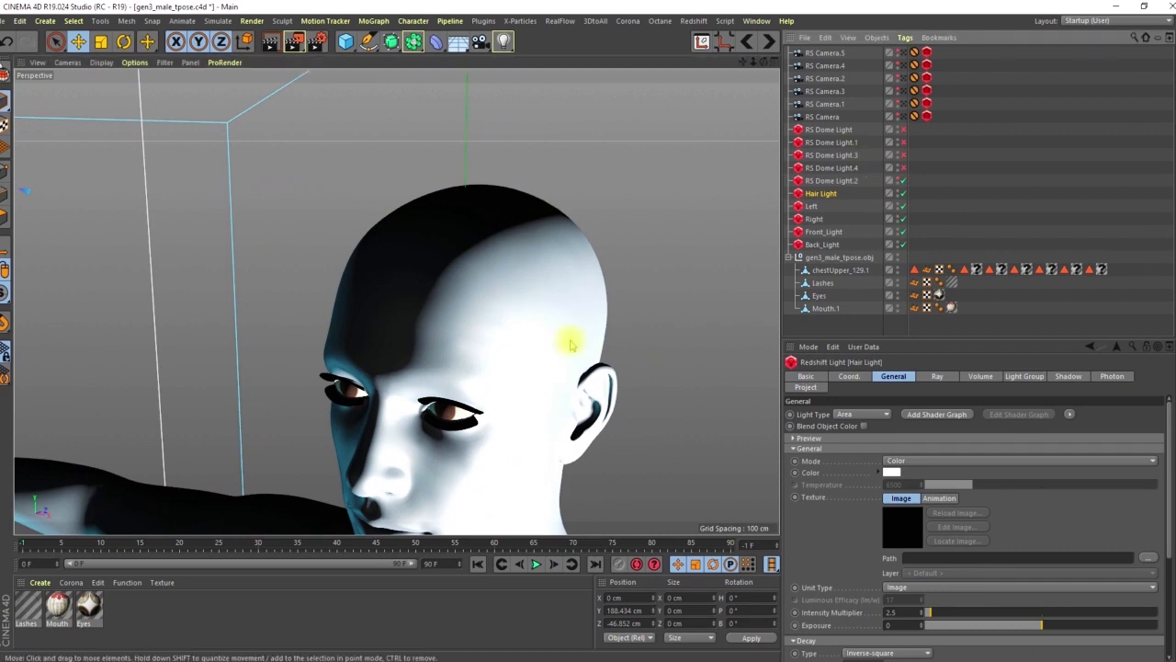
{"action": "key", "text": "o"}
{"action": "left_click_drag", "start_coordinate": [448, 308], "coordinate": [496, 194], "text": "alt"}
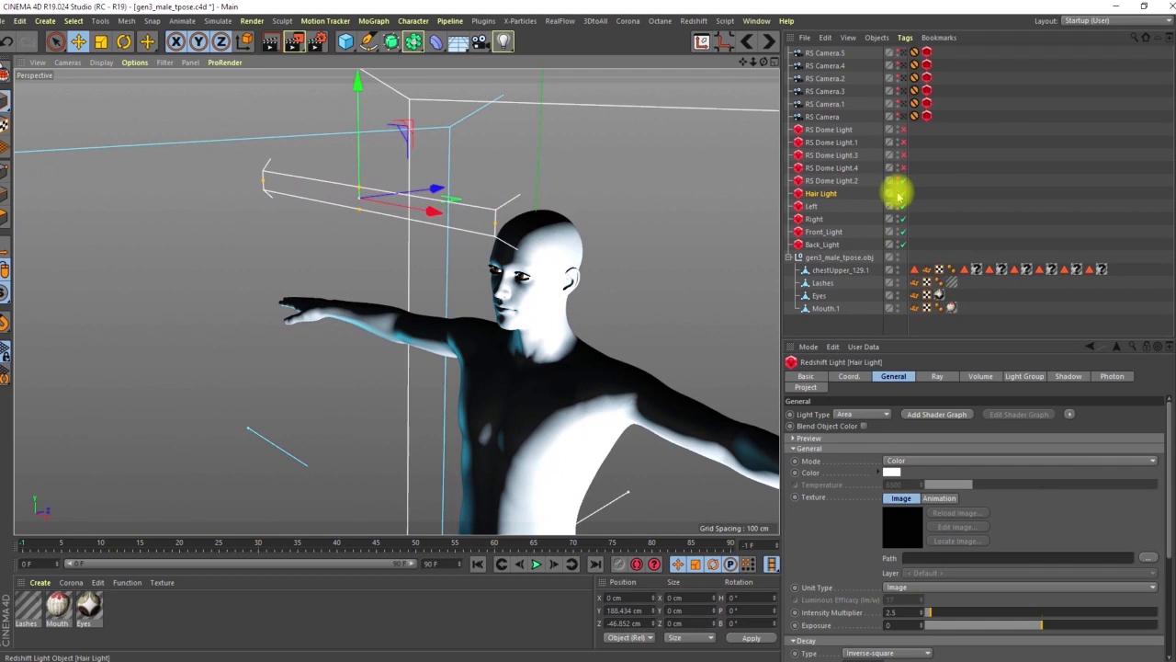
Review the HDR maps assigned to the disabled dome lights RS Dome Light, .1, .3 and .4.
{"action": "left_click", "coordinate": [830, 167]}
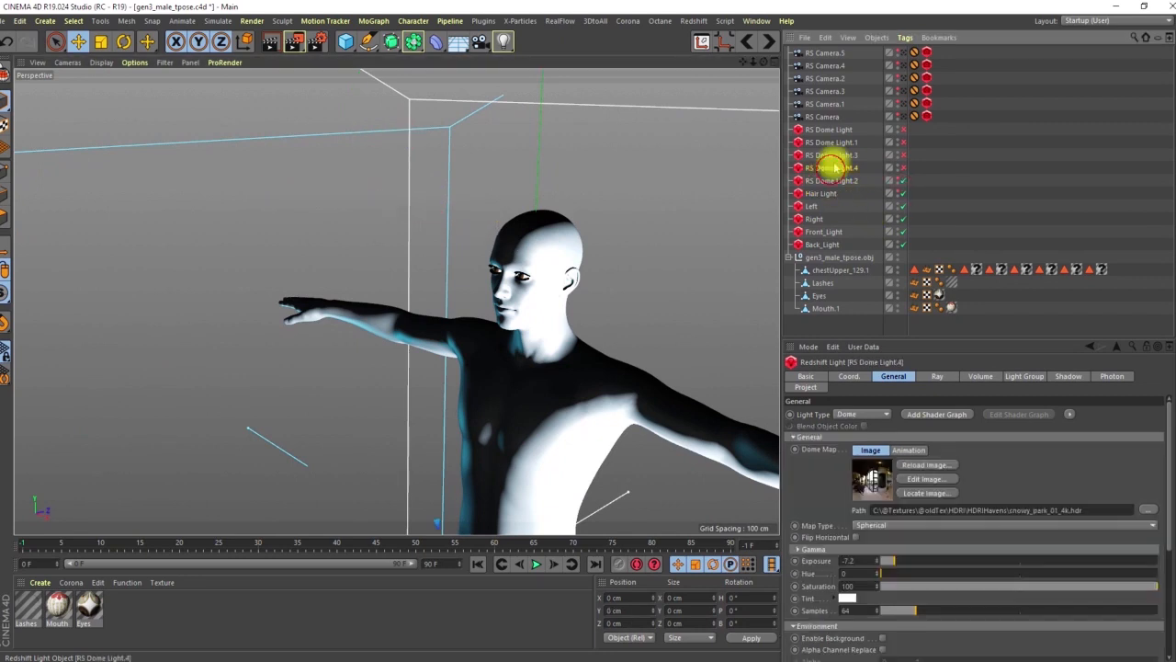
{"action": "left_click", "coordinate": [830, 142]}
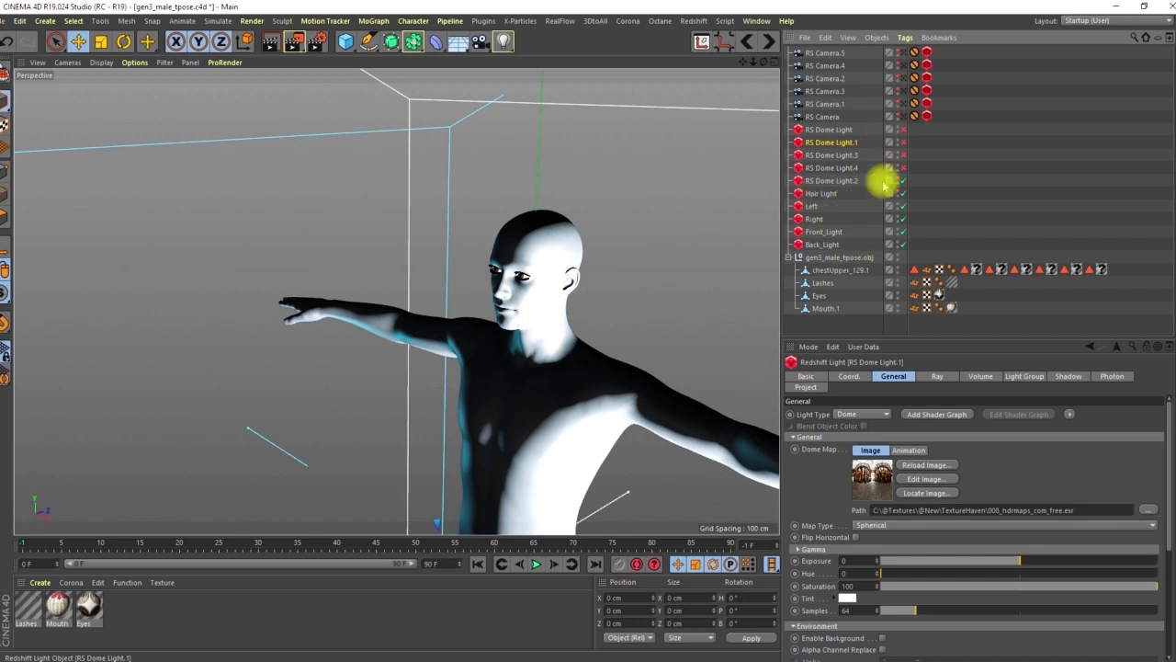
{"action": "key", "text": "Up"}
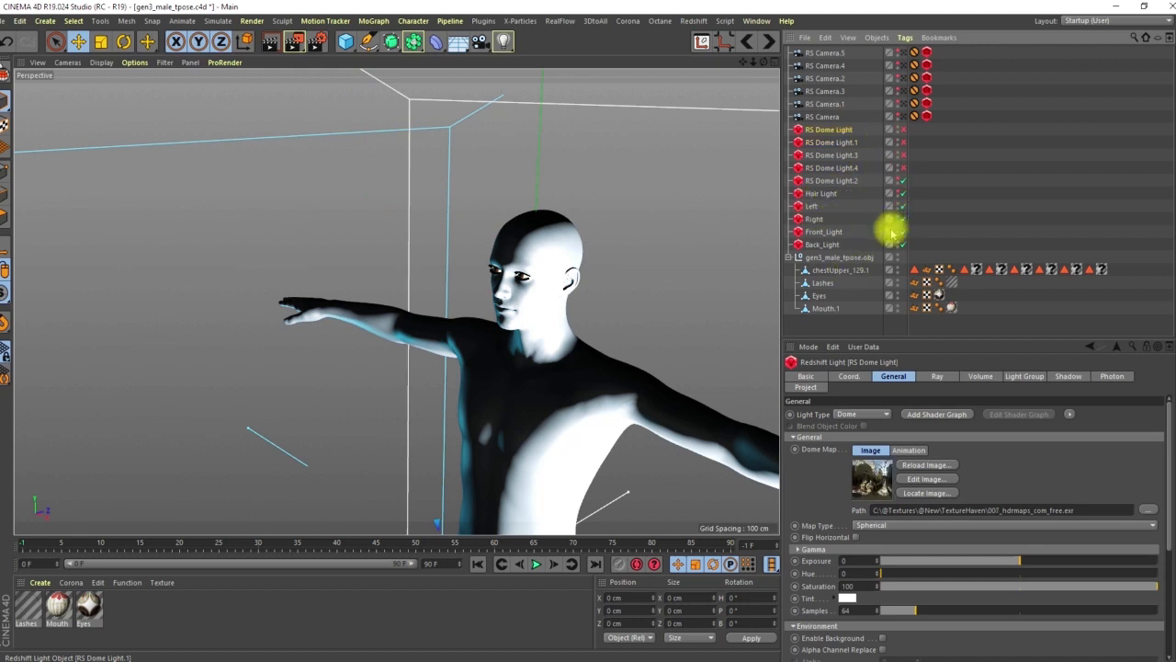
{"action": "key", "text": "Down"}
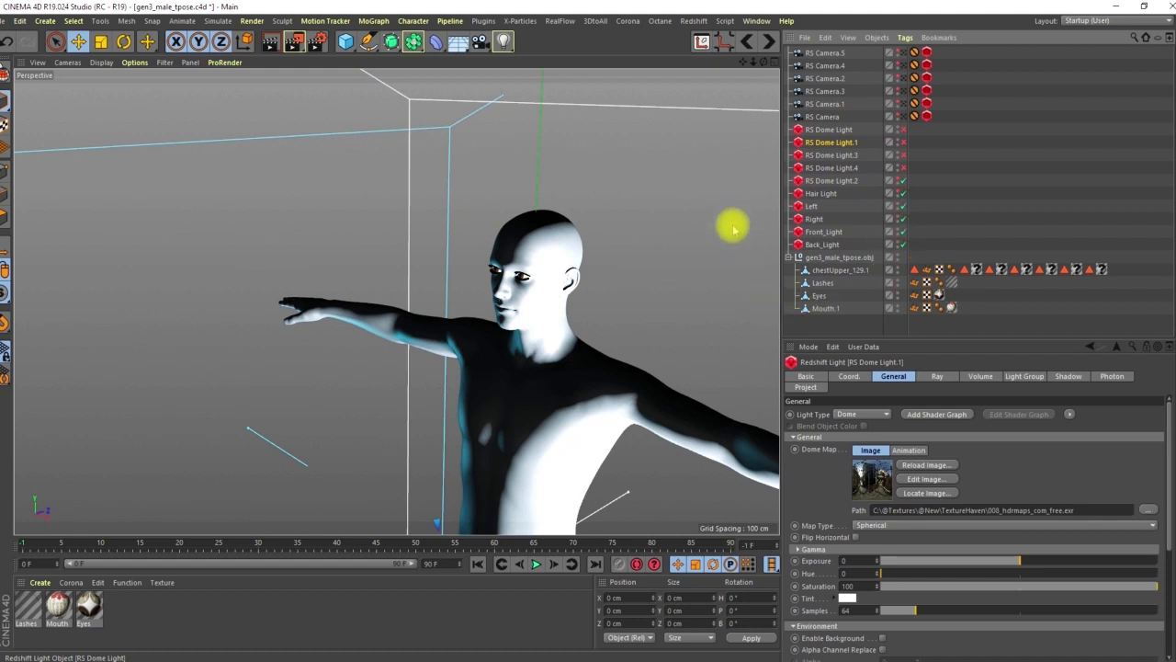
{"action": "key", "text": "Down"}
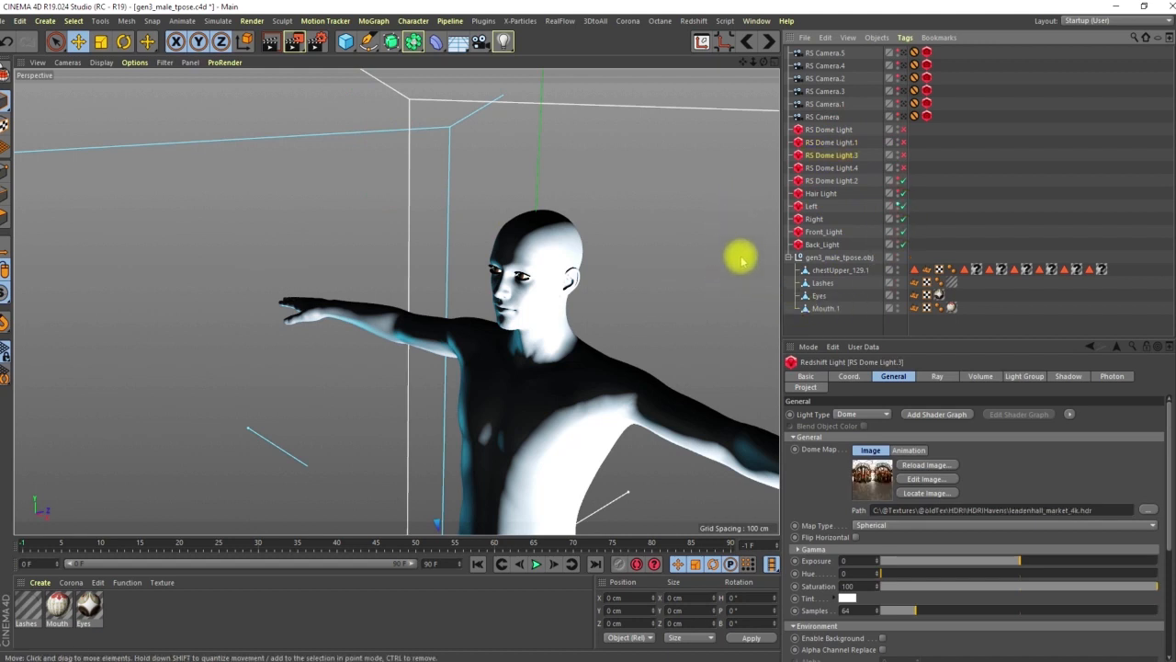
Hide the Left, Right and Back_Light area lights in the viewport.
{"action": "left_click", "coordinate": [900, 208]}
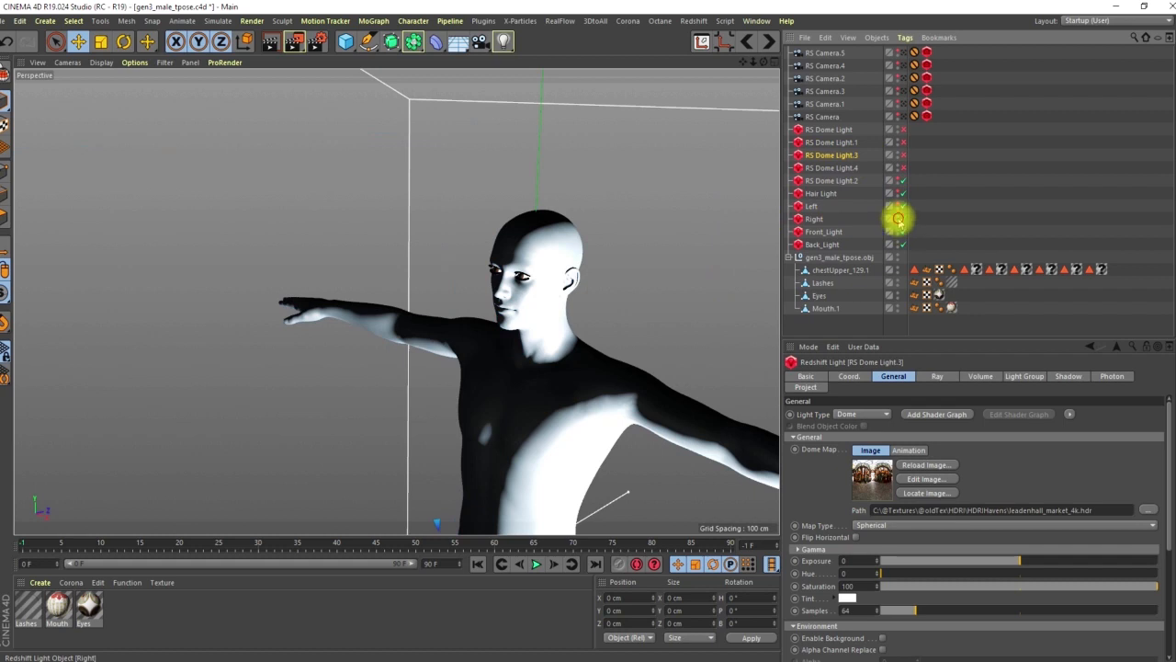
{"action": "left_click", "coordinate": [900, 231]}
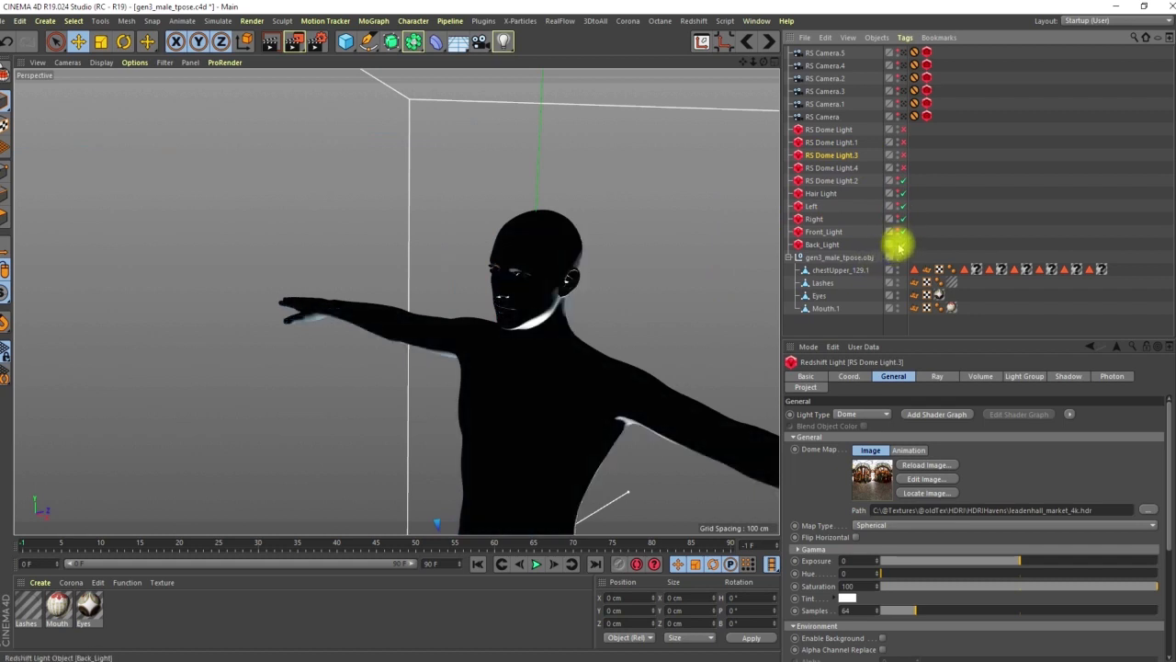
{"action": "left_click", "coordinate": [897, 242]}
Look through RS Camera.1 and RS Camera.3, and set RS Camera.2 as the active view.
{"action": "left_click_drag", "start_coordinate": [558, 310], "coordinate": [551, 276], "text": "alt"}
{"action": "left_click", "coordinate": [903, 101]}
{"action": "left_click", "coordinate": [905, 89]}
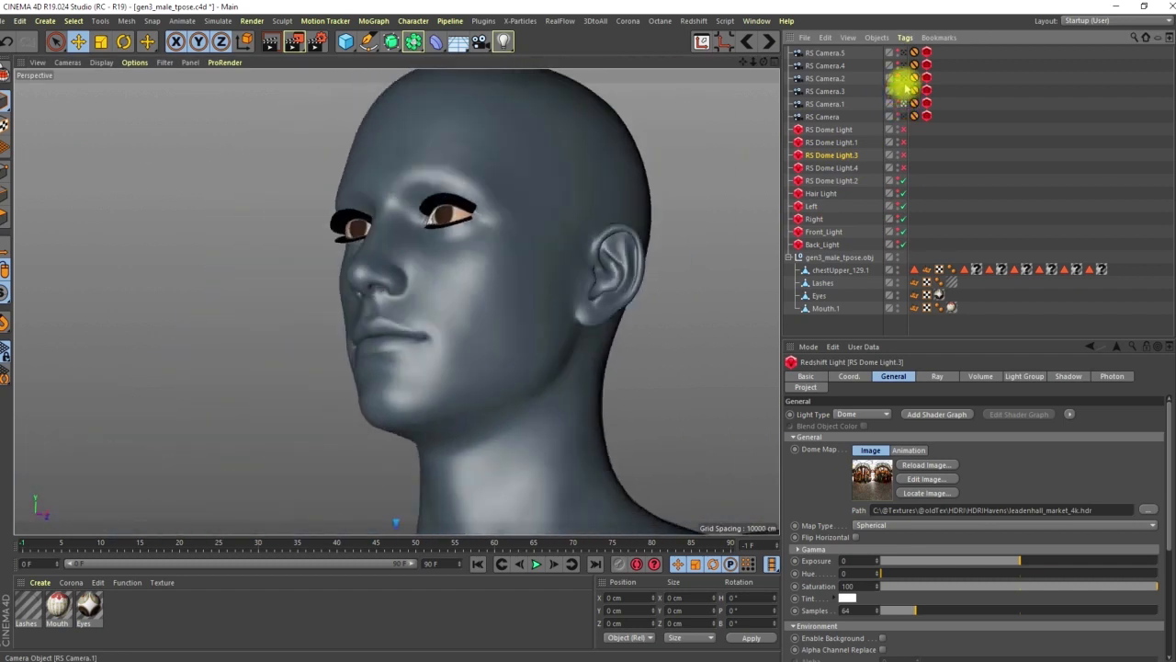
{"action": "left_click", "coordinate": [905, 79]}
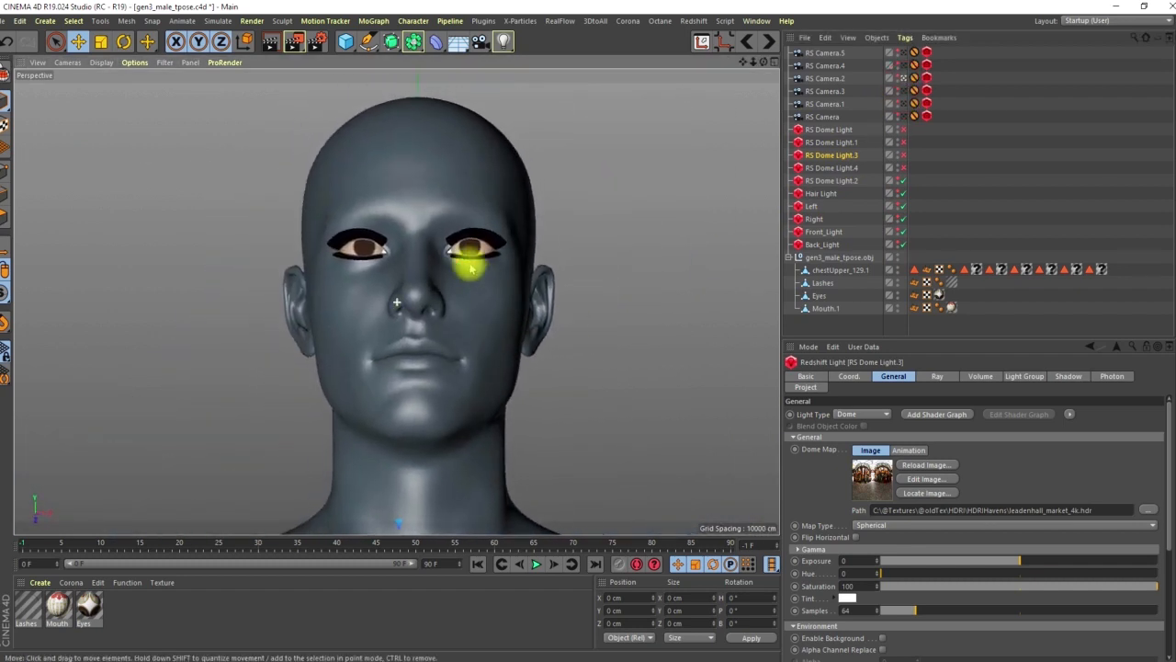
Open the render settings and review the Test Render preset's output resolution and locked aspect ratio.
{"action": "left_click", "coordinate": [316, 41]}
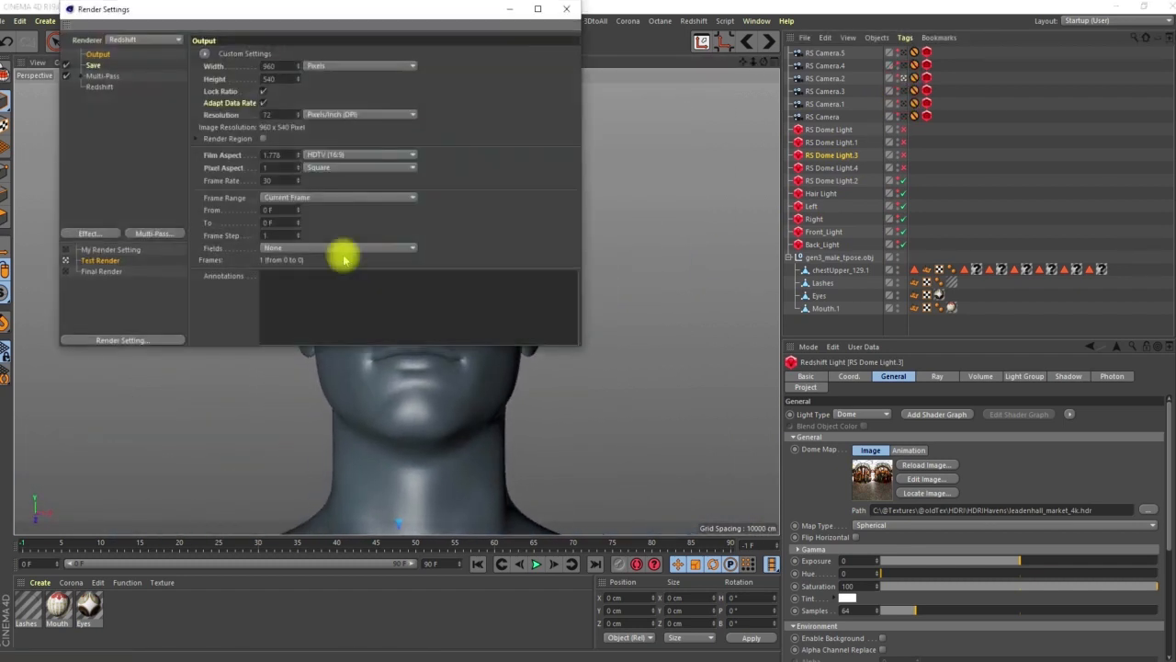
{"action": "left_click", "coordinate": [99, 261]}
{"action": "left_click", "coordinate": [268, 66]}
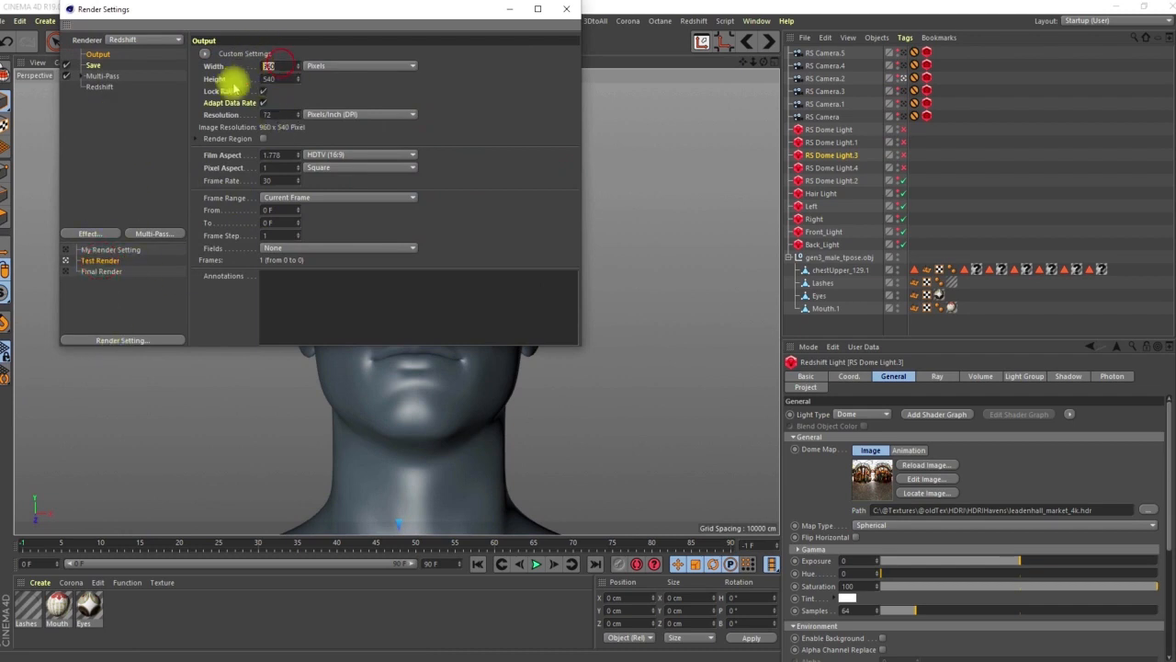
{"action": "left_click", "coordinate": [264, 91]}
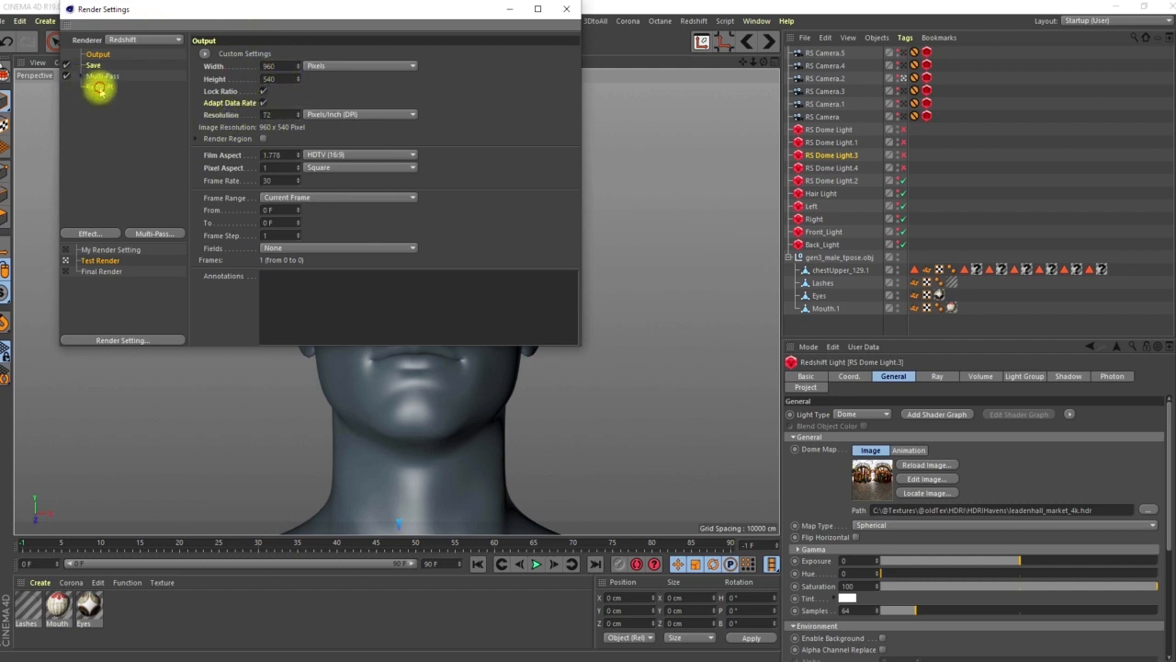
Review the Test Render preset's Redshift options, including AOV, Optimization, GI, Photon, System and Memory.
{"action": "left_click", "coordinate": [99, 88]}
{"action": "left_click", "coordinate": [227, 58]}
{"action": "left_click", "coordinate": [264, 55]}
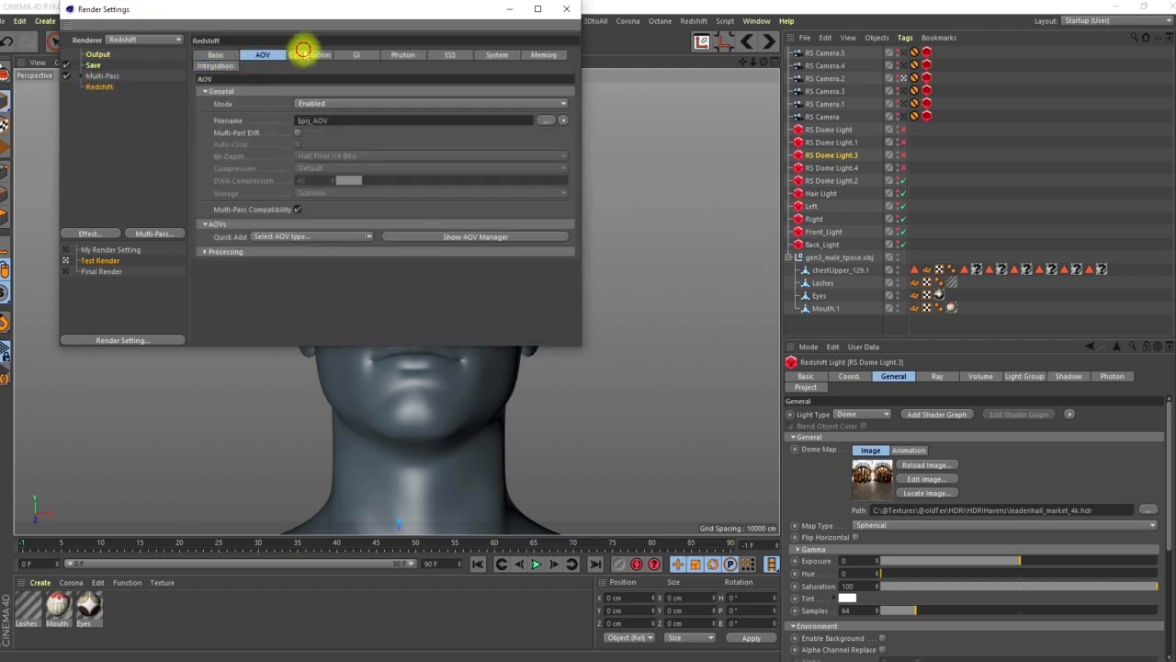
{"action": "left_click", "coordinate": [304, 55]}
{"action": "left_click", "coordinate": [349, 55]}
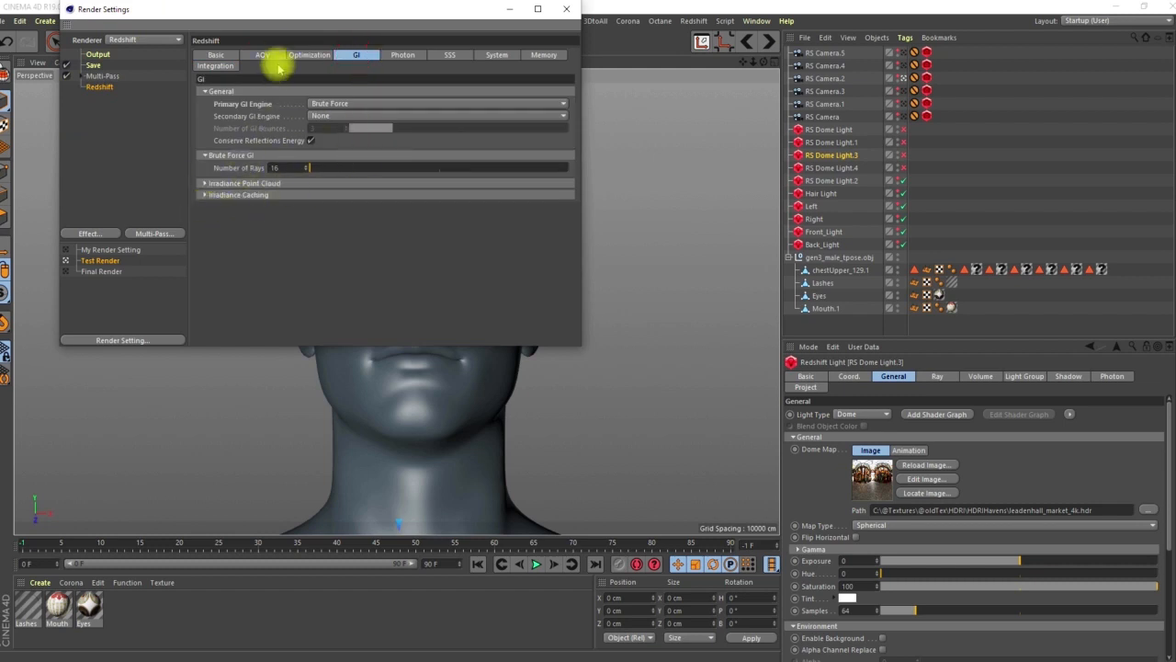
{"action": "left_click", "coordinate": [397, 55]}
{"action": "left_click", "coordinate": [489, 54]}
{"action": "left_click", "coordinate": [533, 54]}
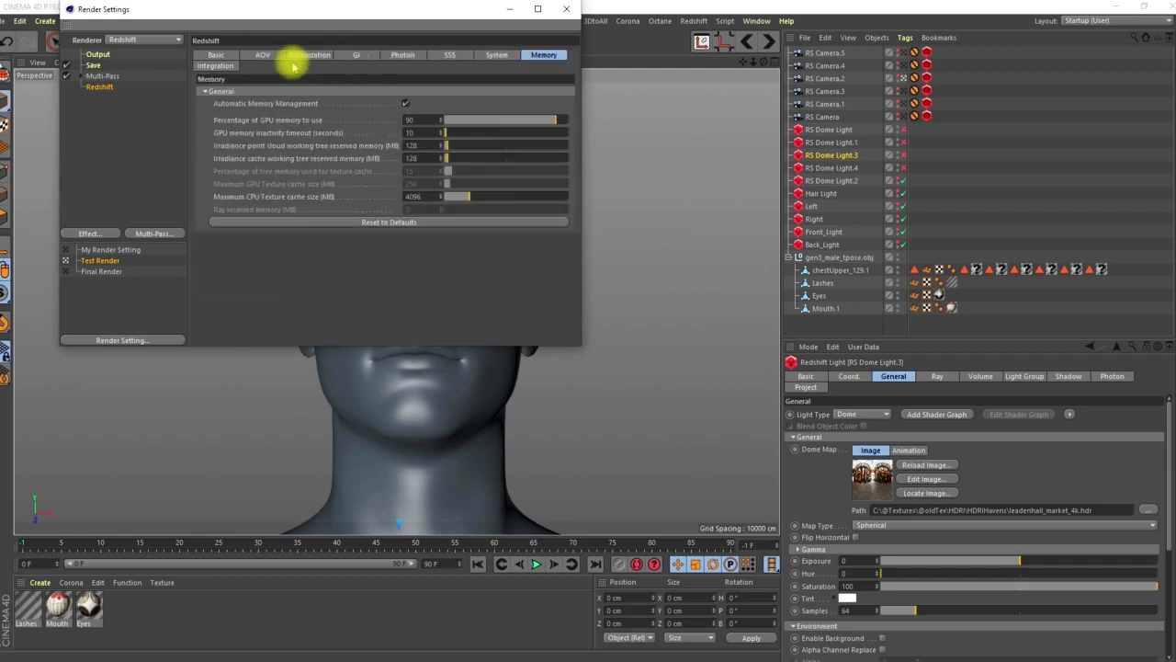
Review the Test Render preset's SSS, Optimization, AOV and Basic sampling options, and close the render settings.
{"action": "left_click", "coordinate": [449, 55]}
{"action": "left_click", "coordinate": [310, 57]}
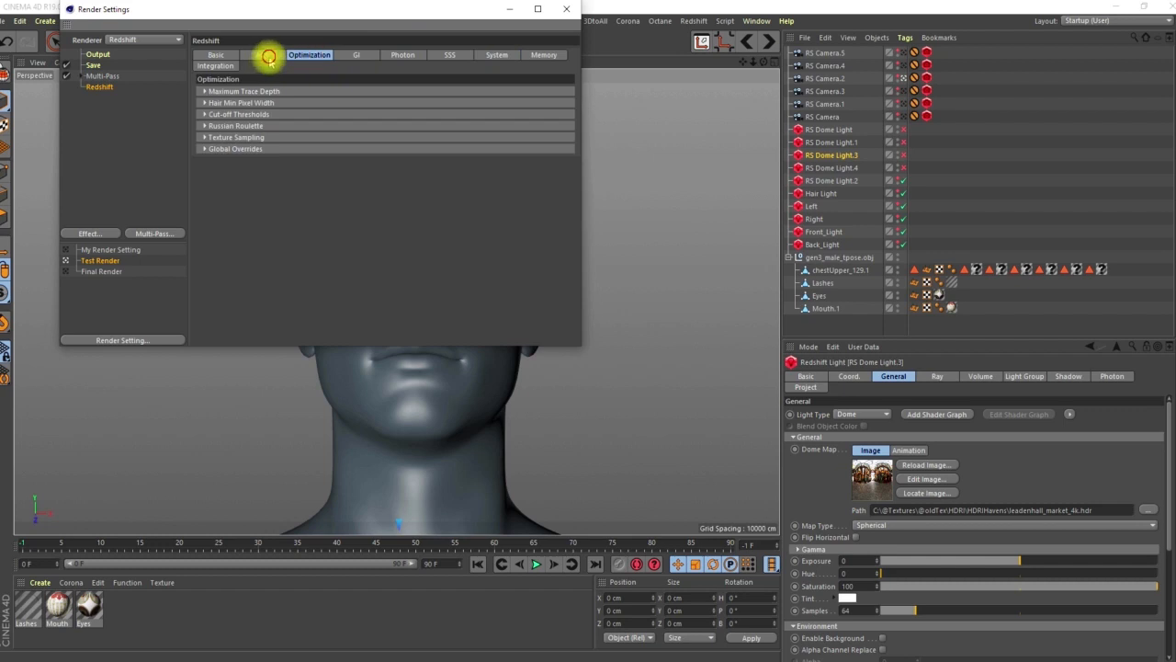
{"action": "left_click", "coordinate": [263, 55]}
{"action": "left_click", "coordinate": [218, 56]}
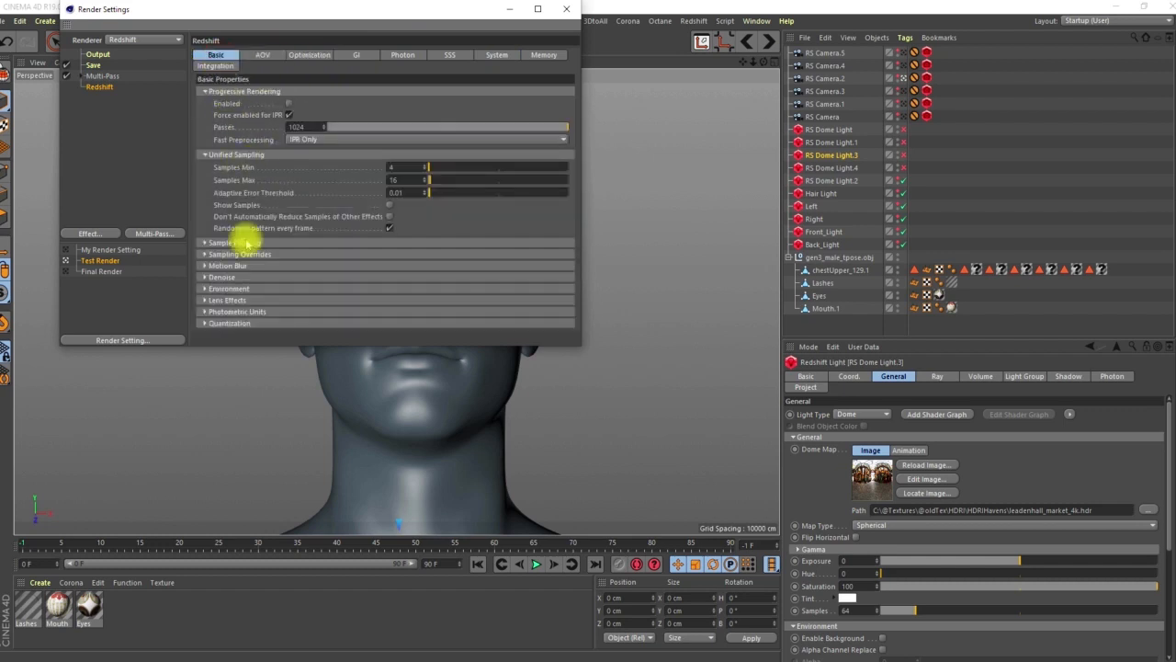
{"action": "left_click", "coordinate": [567, 10]}
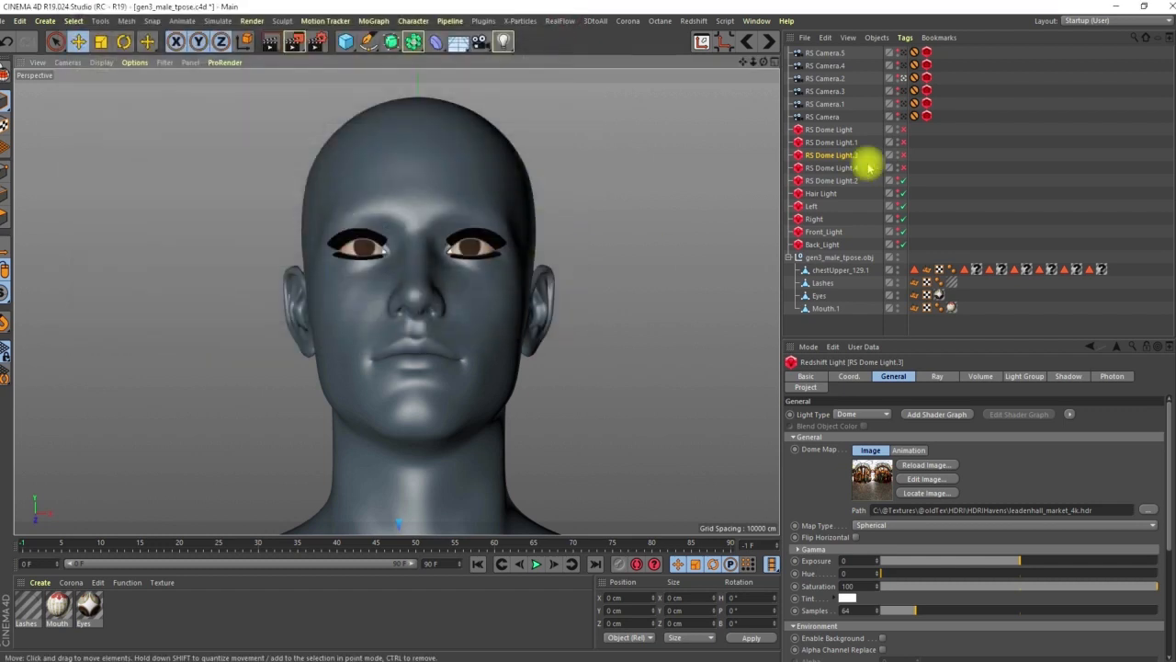
Run a test render of the head in the Redshift RenderView and stop it.
{"action": "left_click", "coordinate": [693, 21]}
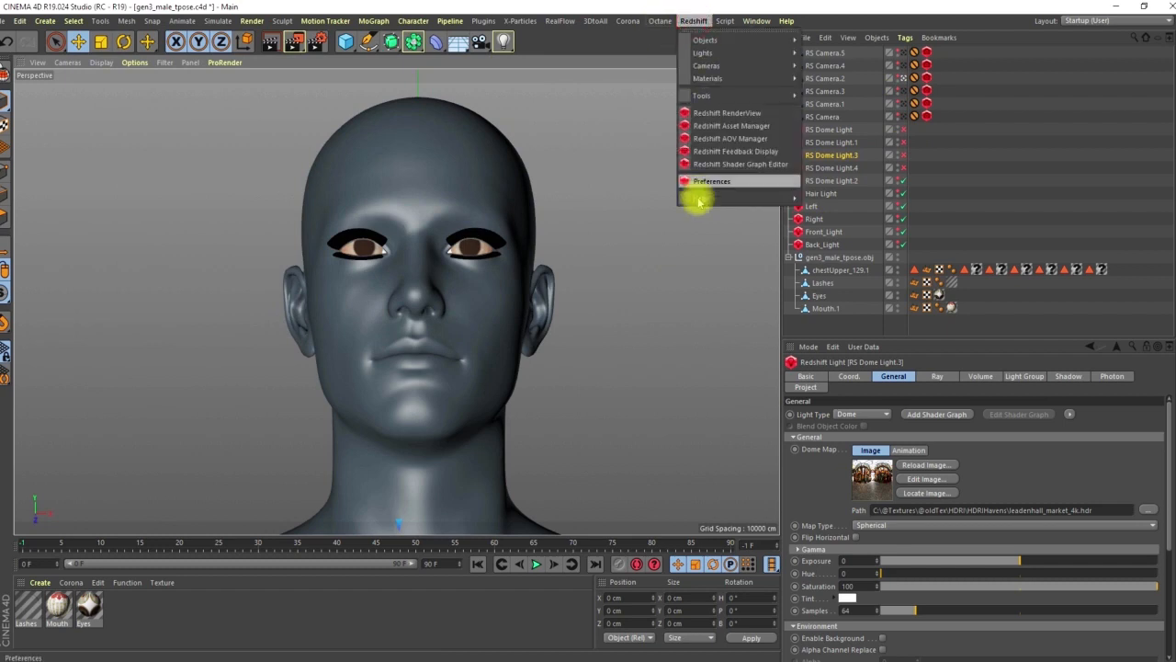
{"action": "left_click", "coordinate": [719, 112]}
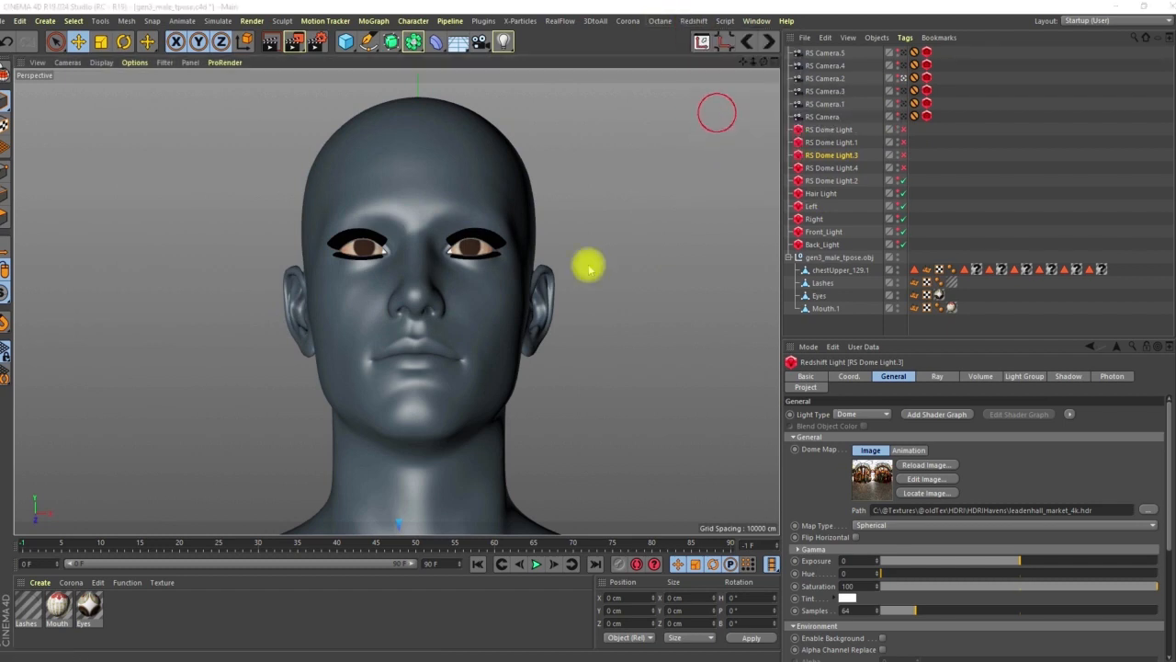
{"action": "left_click_drag", "start_coordinate": [581, 184], "coordinate": [520, 115]}
{"action": "left_click", "coordinate": [372, 157]}
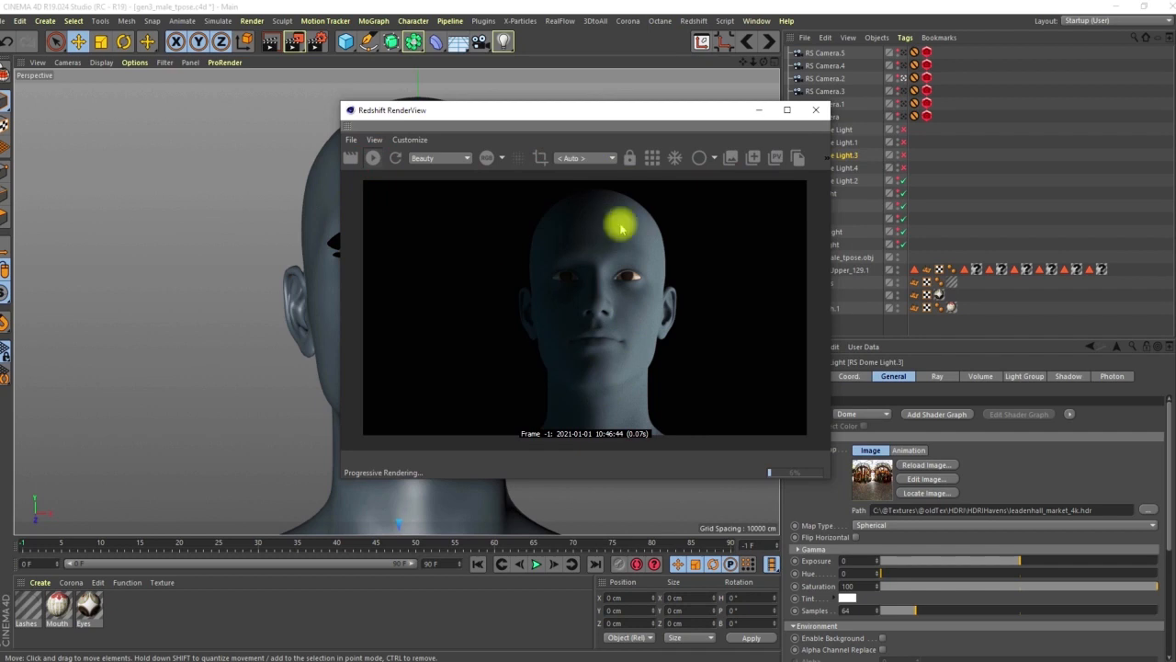
{"action": "left_click_drag", "start_coordinate": [630, 111], "coordinate": [368, 54]}
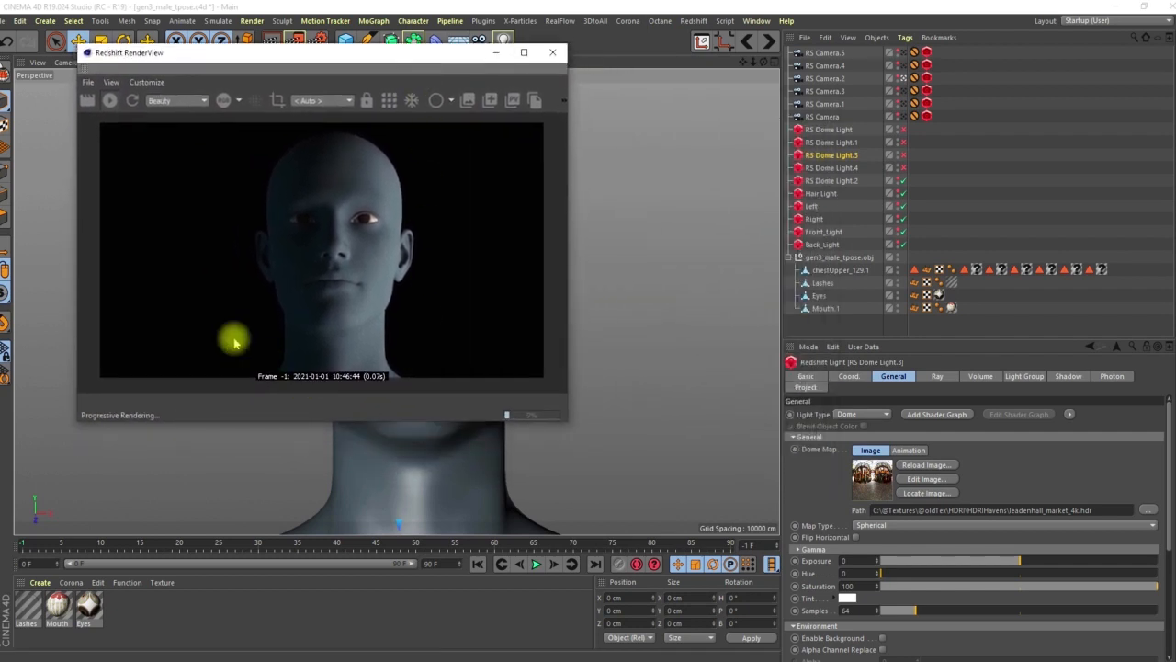
{"action": "left_click", "coordinate": [110, 103]}
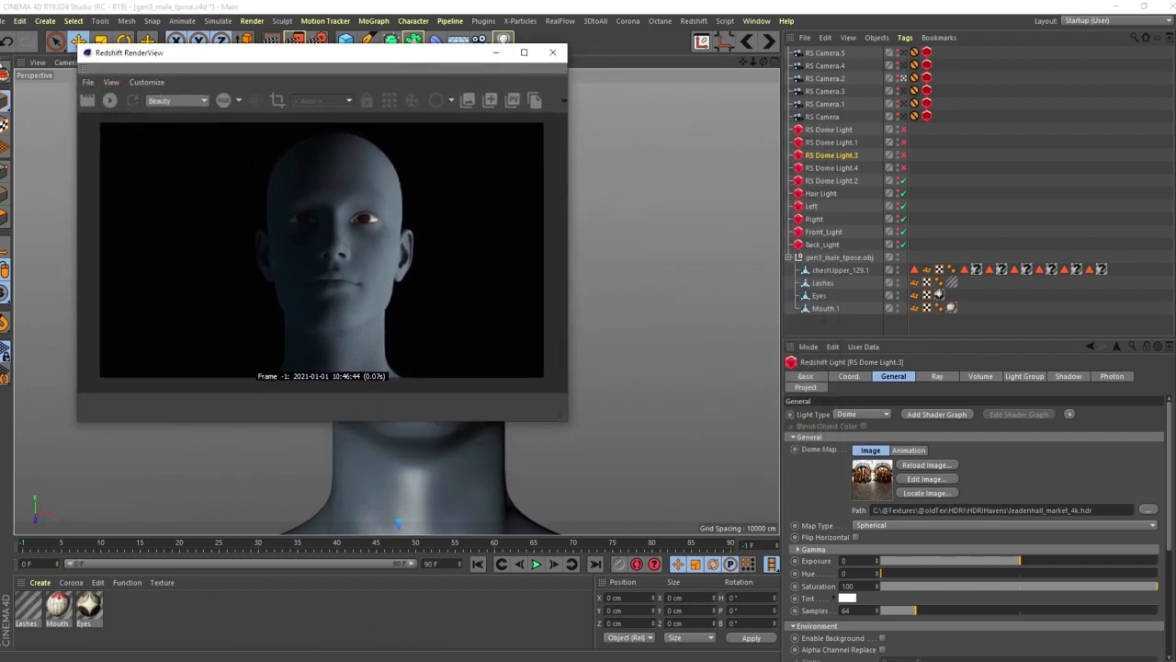
Switch to the Male folder in File Explorer and look over the skin texture maps, then minimize it.
{"action": "mouse_move", "coordinate": [334, 539]}
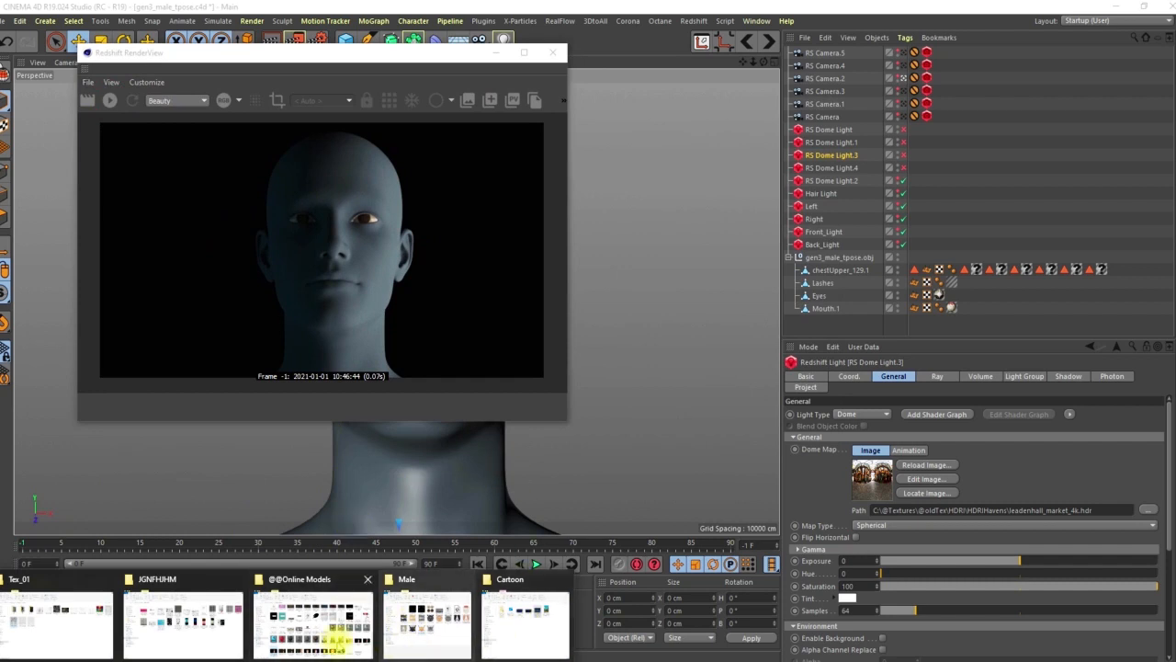
{"action": "left_click", "coordinate": [416, 629]}
{"action": "left_click_drag", "start_coordinate": [437, 361], "coordinate": [829, 90]}
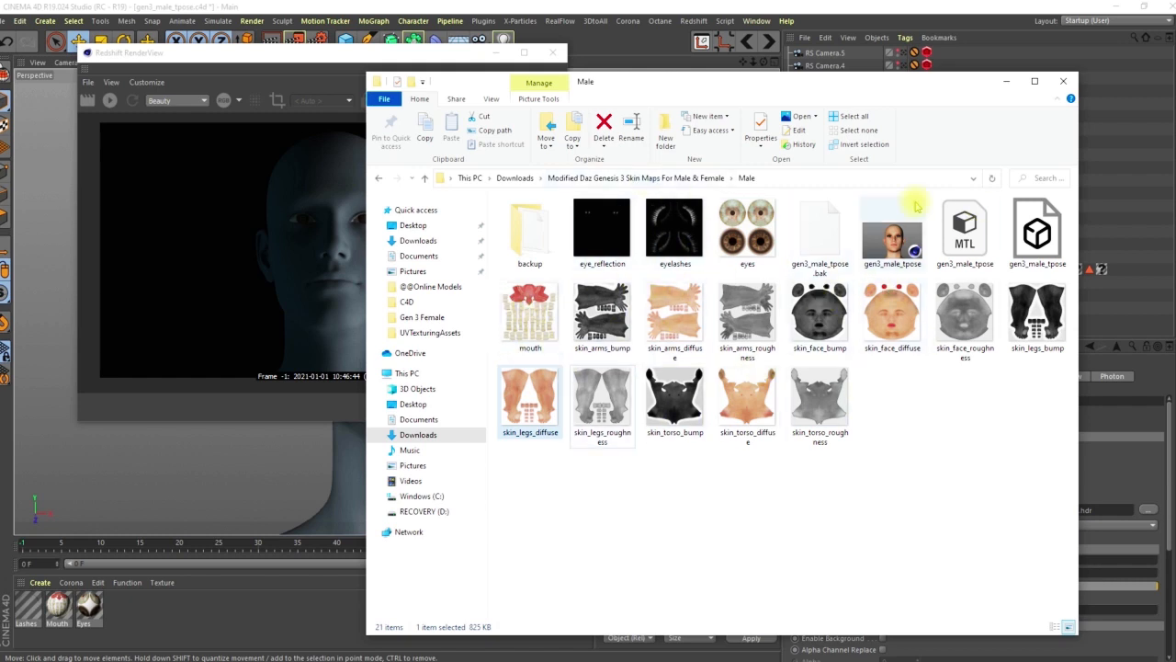
{"action": "left_click_drag", "start_coordinate": [933, 89], "coordinate": [952, 91]}
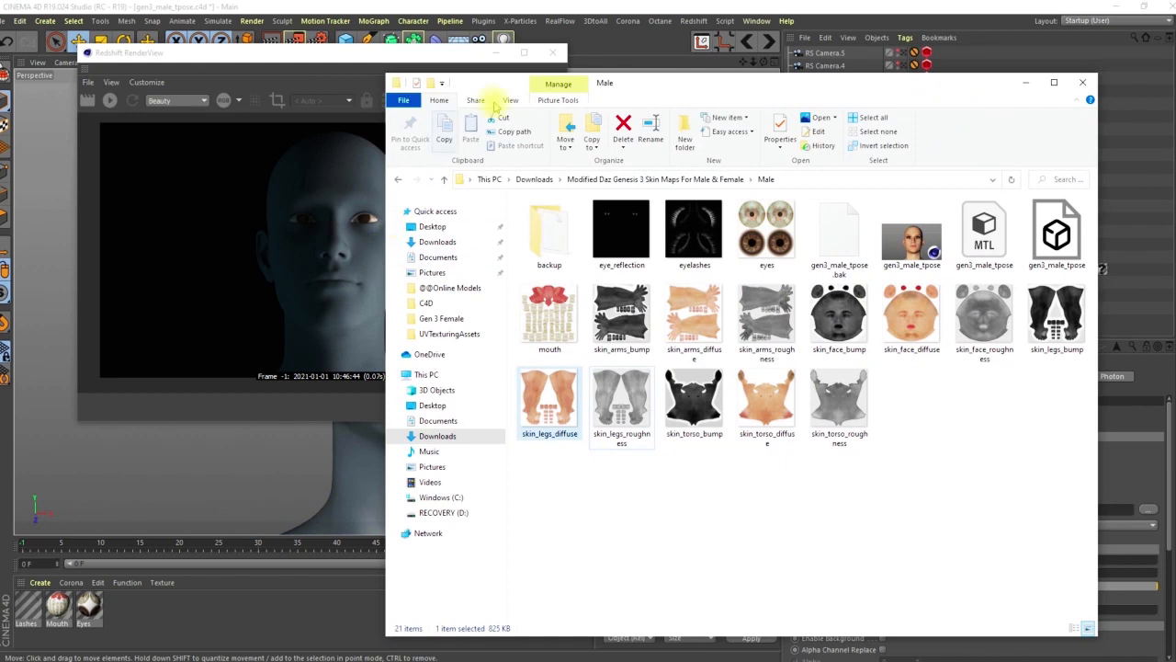
{"action": "left_click", "coordinate": [1026, 82]}
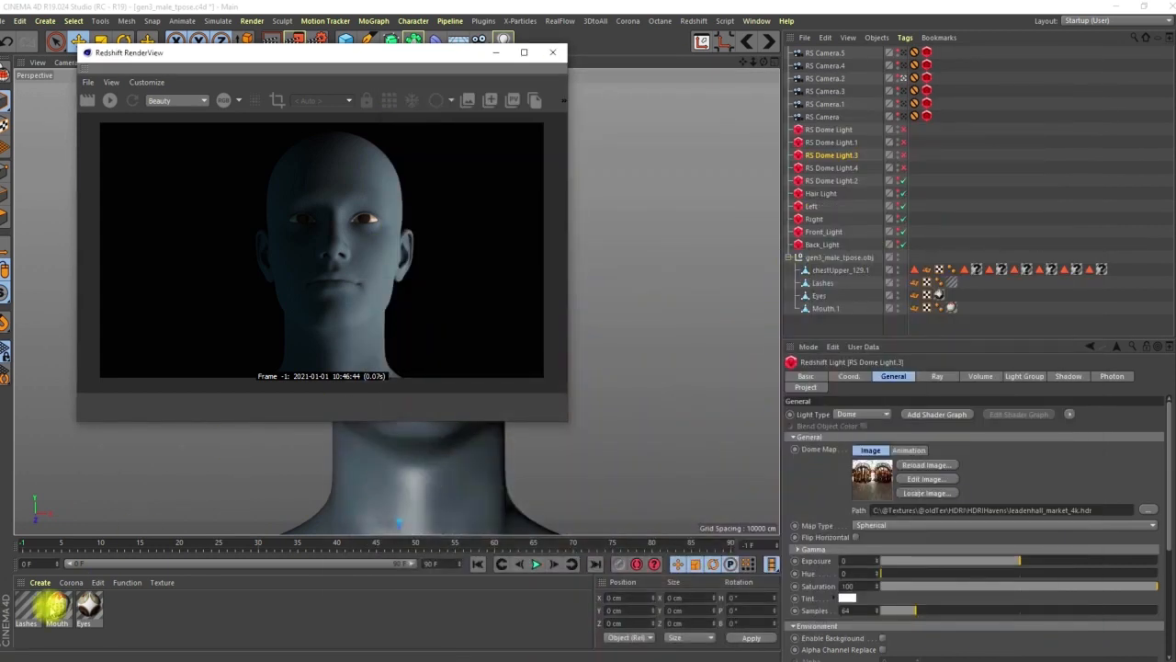
Create a new Redshift material.
{"action": "left_click", "coordinate": [42, 582]}
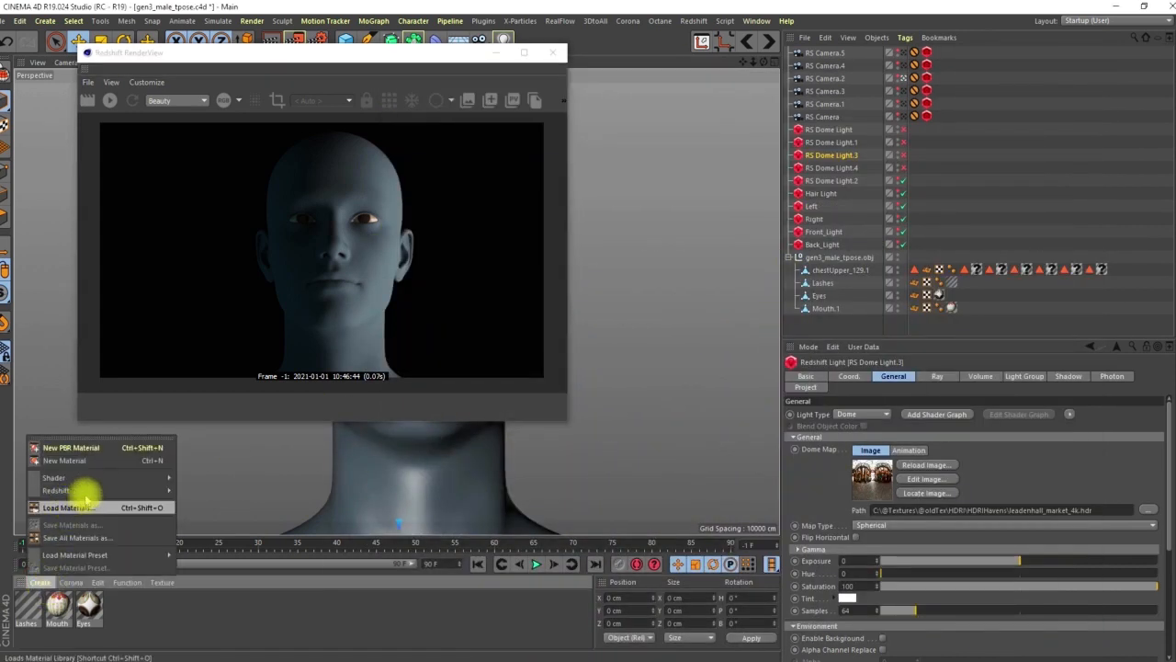
{"action": "mouse_move", "coordinate": [184, 490]}
{"action": "left_click", "coordinate": [231, 488]}
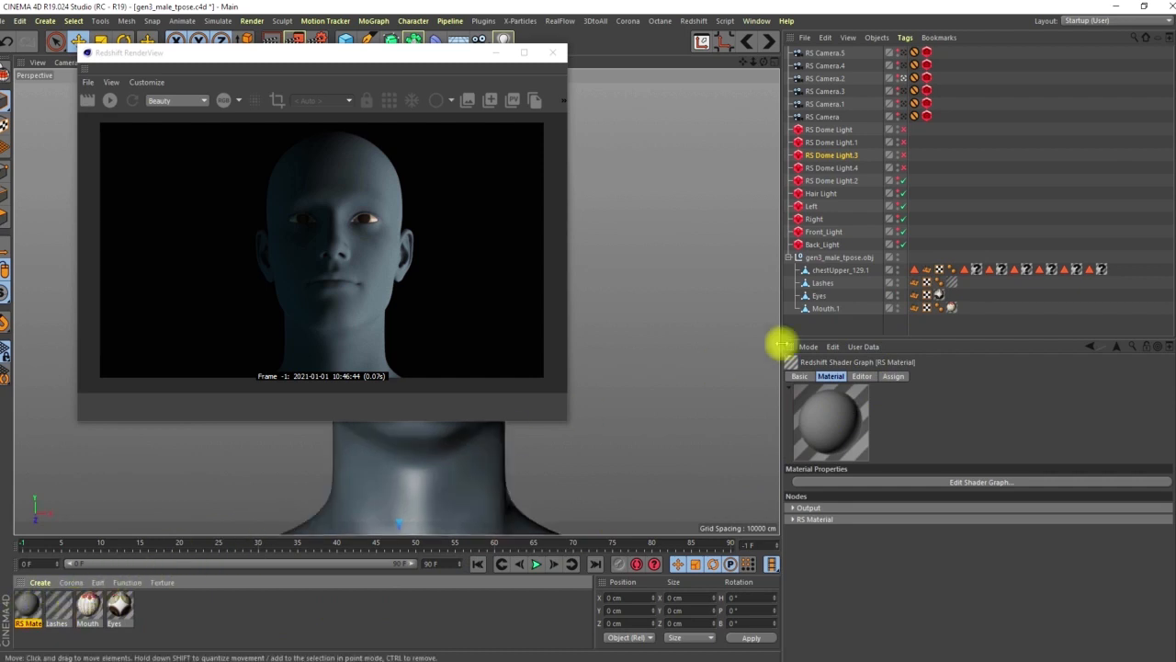
Minimize the RenderView, leave the RS Camera.2 view and select the chestUpper_129.1 polygons stored in the Body_Torso selection tag.
{"action": "left_click", "coordinate": [964, 269]}
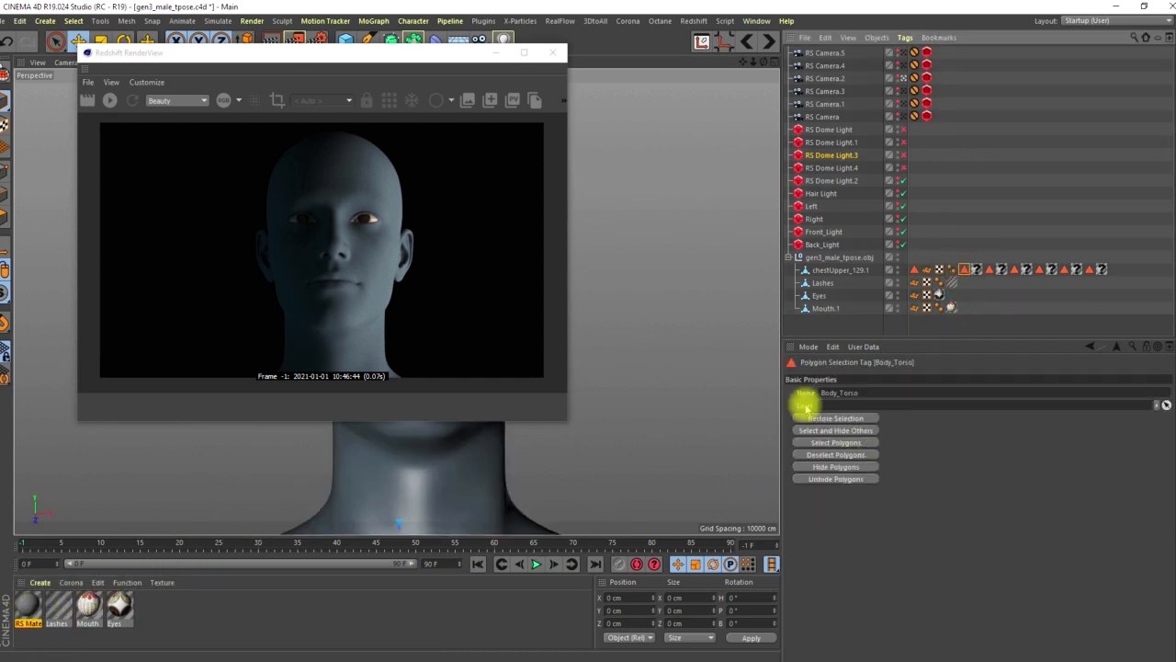
{"action": "left_click", "coordinate": [497, 53]}
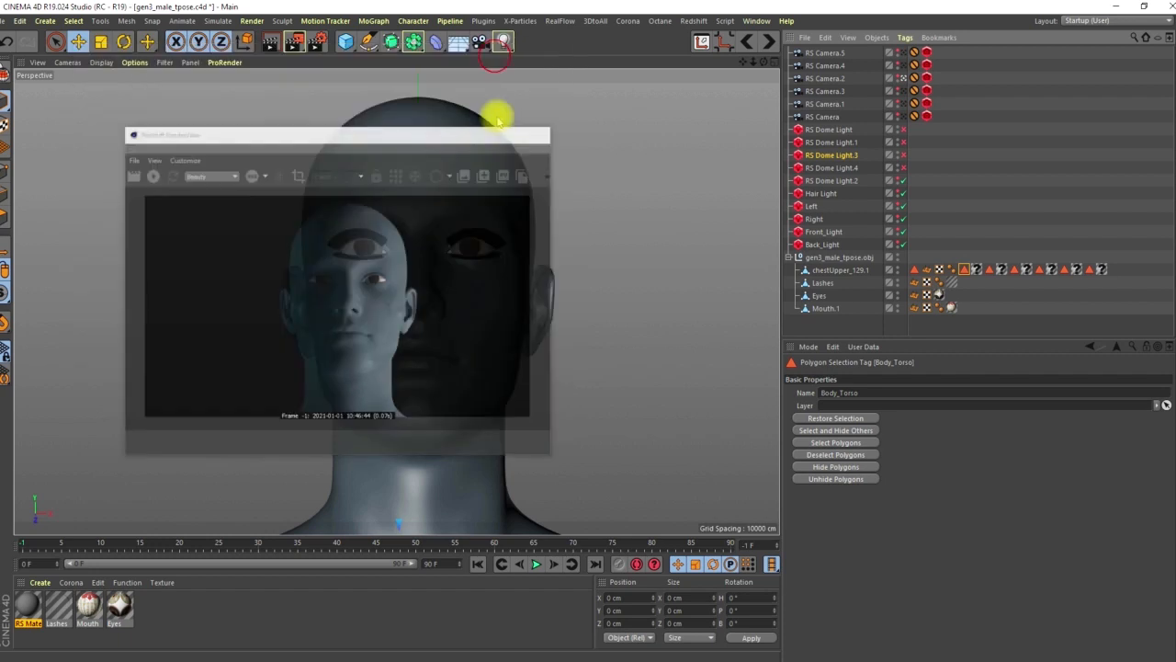
{"action": "left_click", "coordinate": [903, 79]}
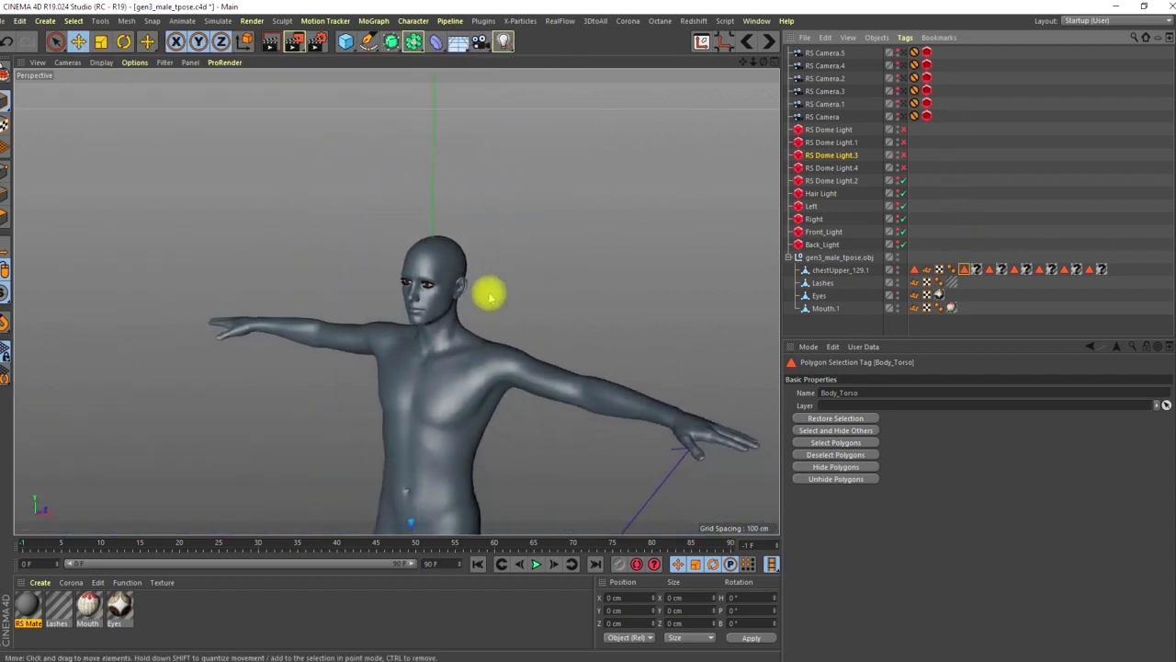
{"action": "double_click", "coordinate": [964, 270]}
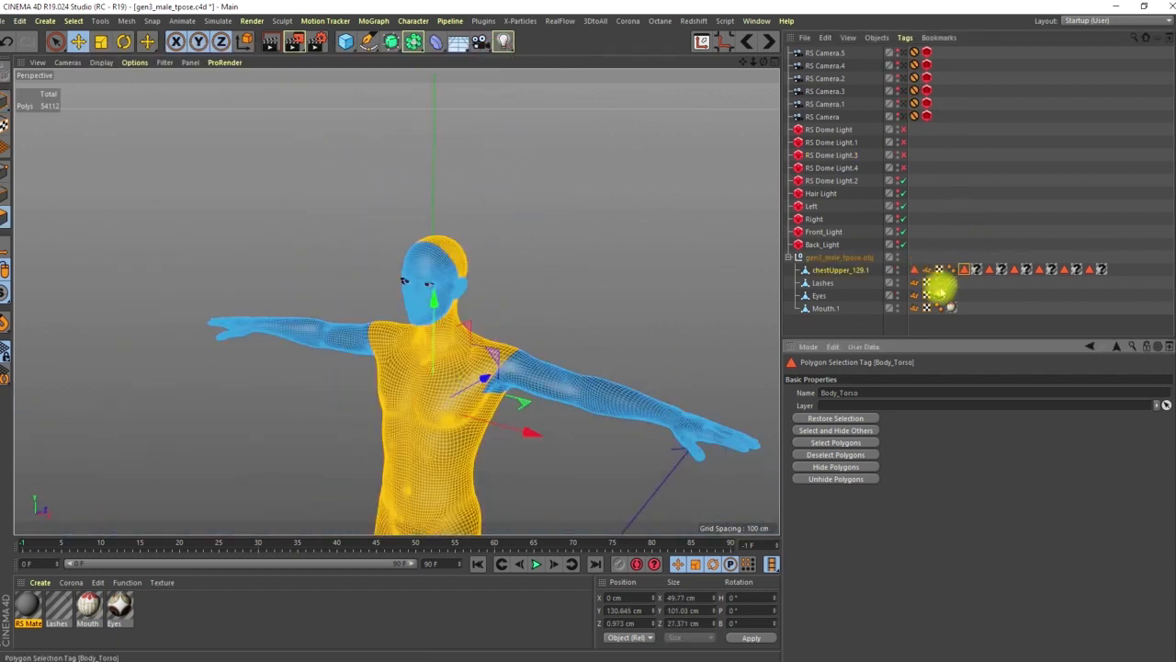
{"action": "middle_click_drag", "start_coordinate": [433, 354], "coordinate": [431, 284], "text": "alt"}
{"action": "scroll", "coordinate": [434, 319], "scroll_direction": "down", "scroll_amount": 3}
{"action": "left_click_drag", "start_coordinate": [435, 319], "coordinate": [400, 332], "text": "alt"}
{"action": "right_click_drag", "start_coordinate": [434, 282], "coordinate": [467, 228], "text": "alt"}
{"action": "left_click_drag", "start_coordinate": [441, 281], "coordinate": [488, 324], "text": "alt"}
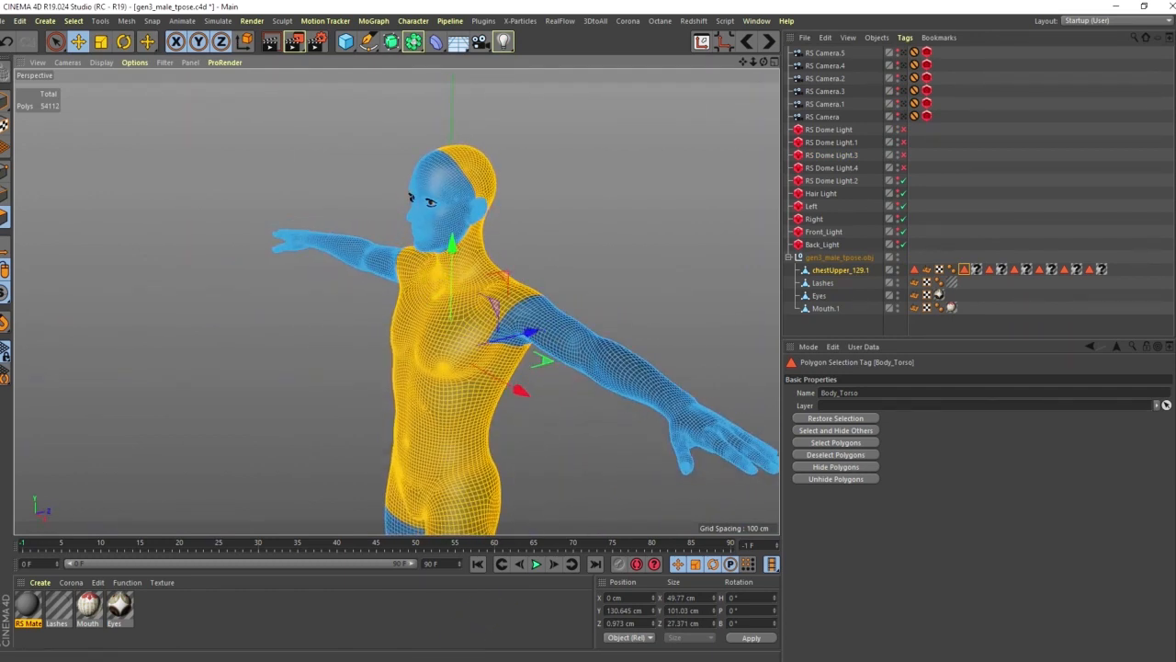
Compare the body-part skin maps in the Male folder with the torso selection on the model.
{"action": "left_click", "coordinate": [283, 660]}
{"action": "left_click", "coordinate": [429, 620]}
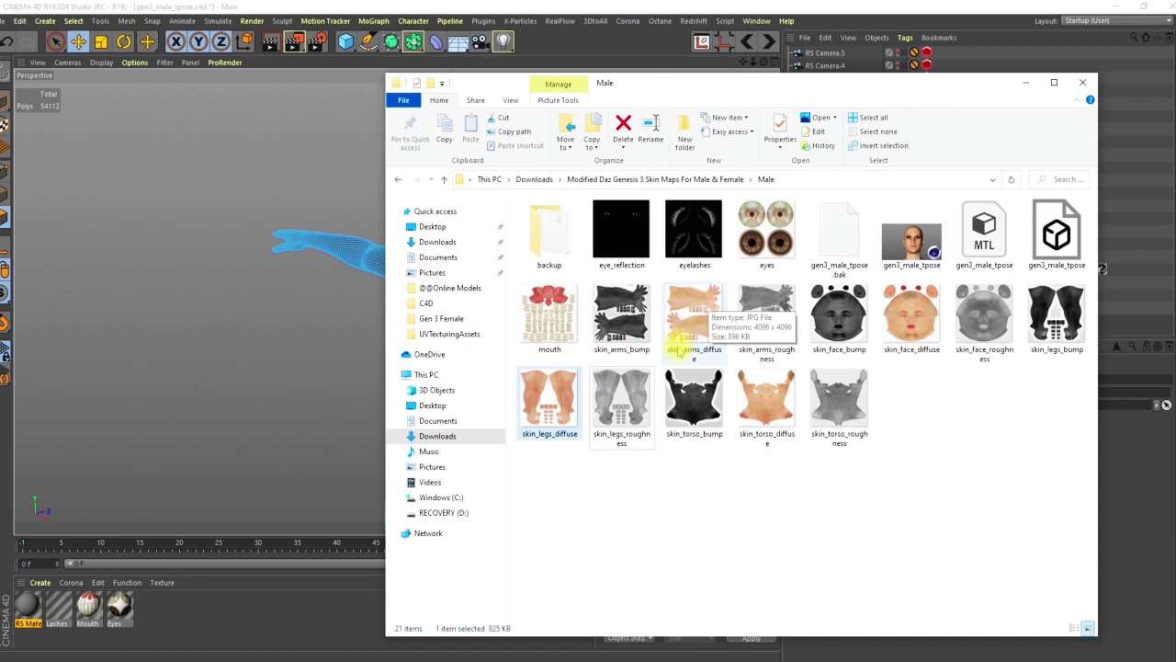
{"action": "left_click", "coordinate": [1028, 86]}
{"action": "scroll", "coordinate": [449, 329], "scroll_direction": "down", "scroll_amount": 3}
{"action": "mouse_move", "coordinate": [451, 325]}
{"action": "left_mouse_down", "text": "alt"}
{"action": "mouse_move", "coordinate": [431, 335]}
{"action": "mouse_move", "coordinate": [448, 322]}
{"action": "left_mouse_up", "text": "alt"}
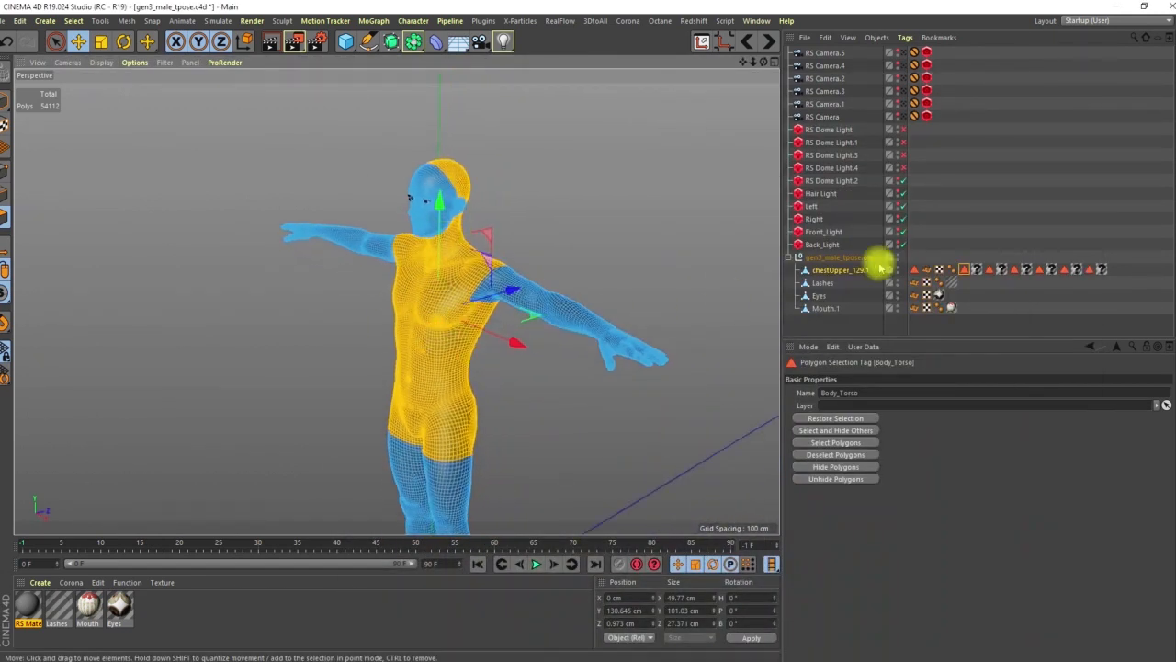
{"action": "scroll", "coordinate": [459, 232], "scroll_direction": "up", "scroll_amount": 4}
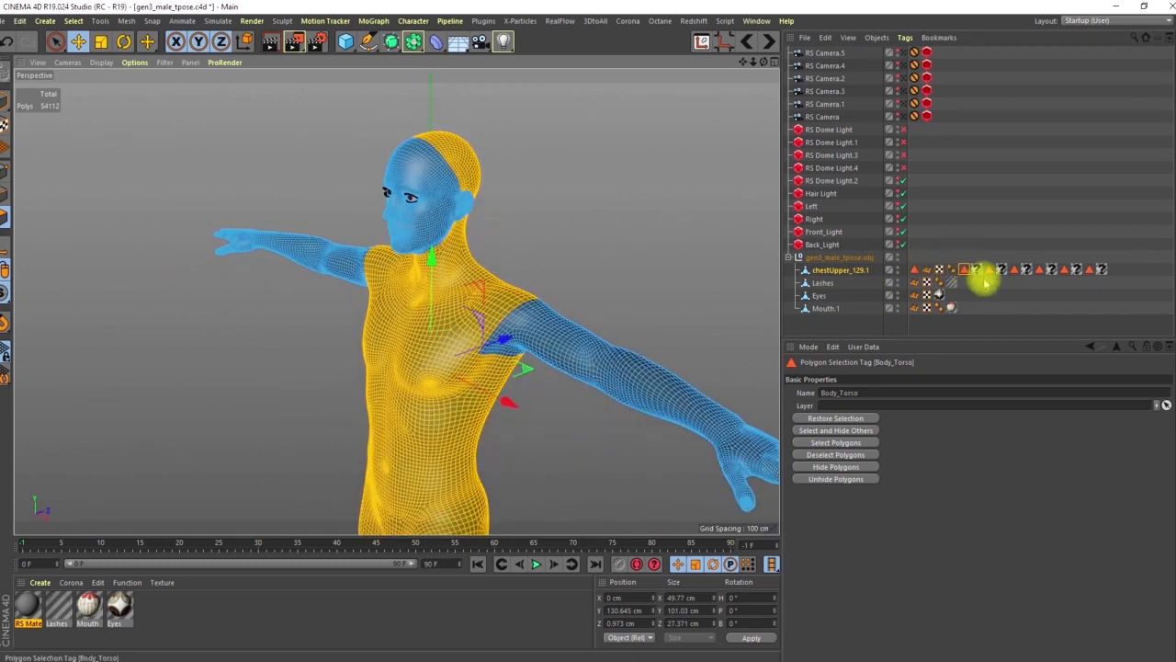
Check the names of chestUpper_129.1's other polygon selection tags, including Face, Lips, Arms and Legs.
{"action": "left_click", "coordinate": [1013, 268]}
{"action": "left_click", "coordinate": [1039, 268]}
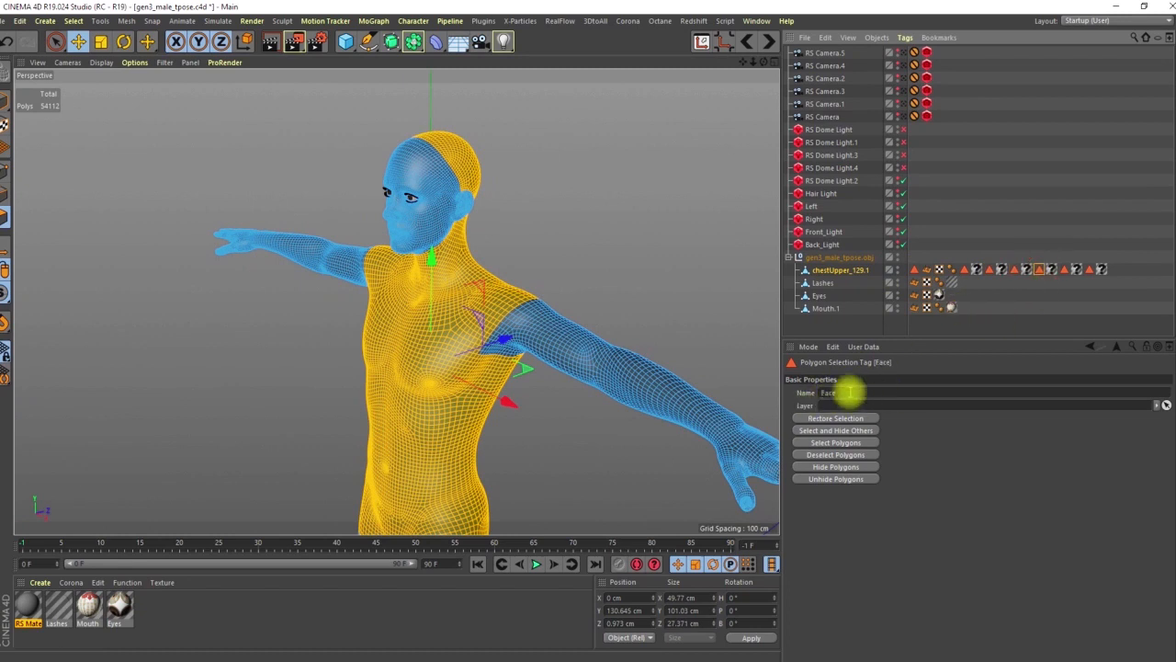
{"action": "left_click", "coordinate": [1063, 268]}
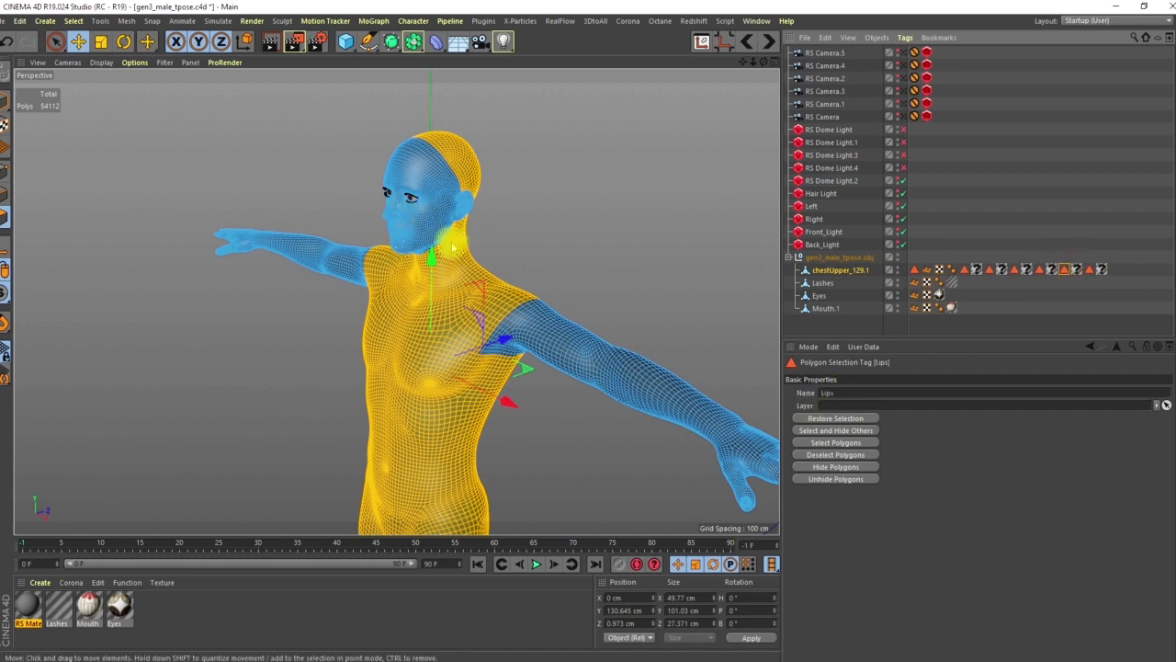
{"action": "left_click", "coordinate": [1088, 269]}
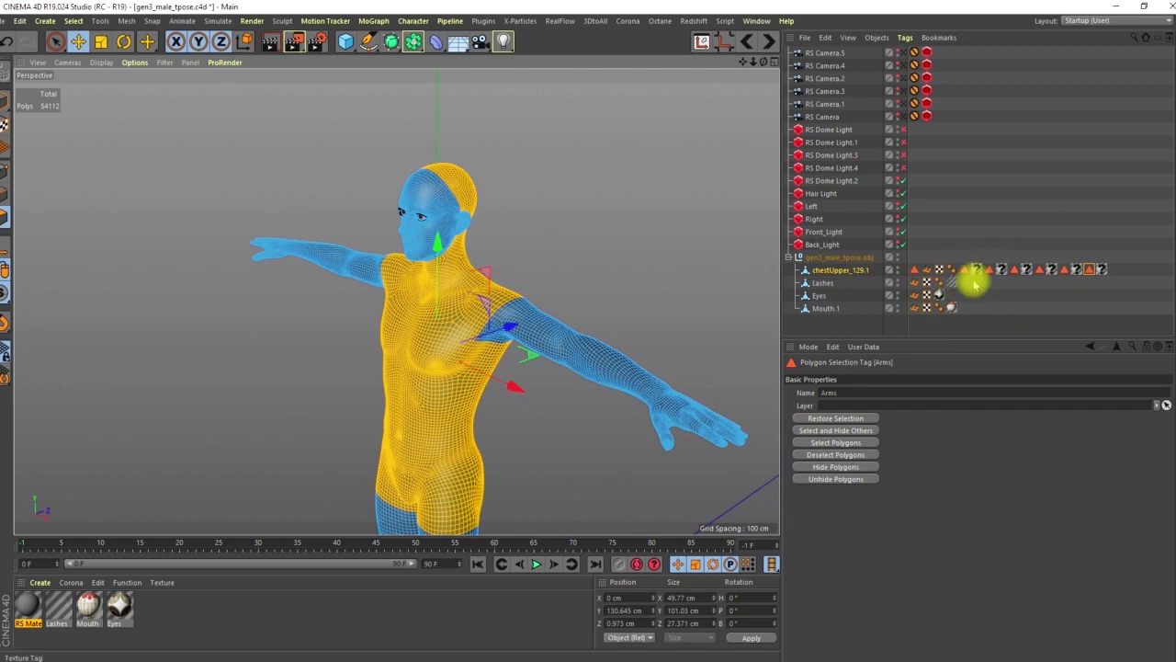
{"action": "left_click", "coordinate": [1064, 268]}
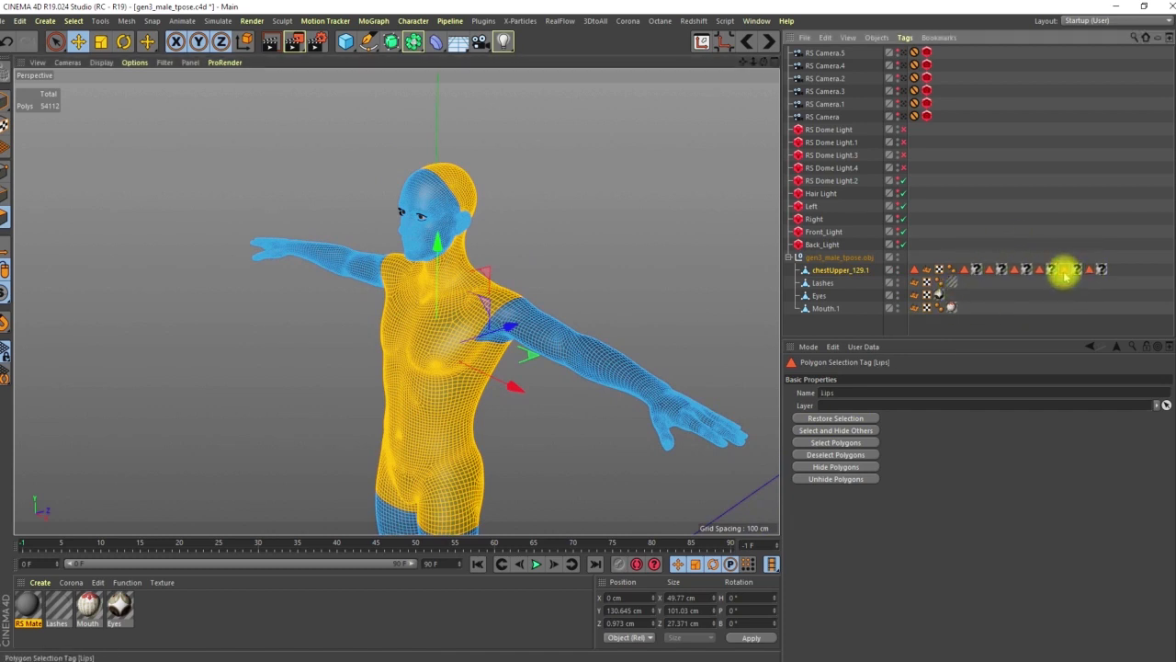
{"action": "left_click", "coordinate": [1089, 268]}
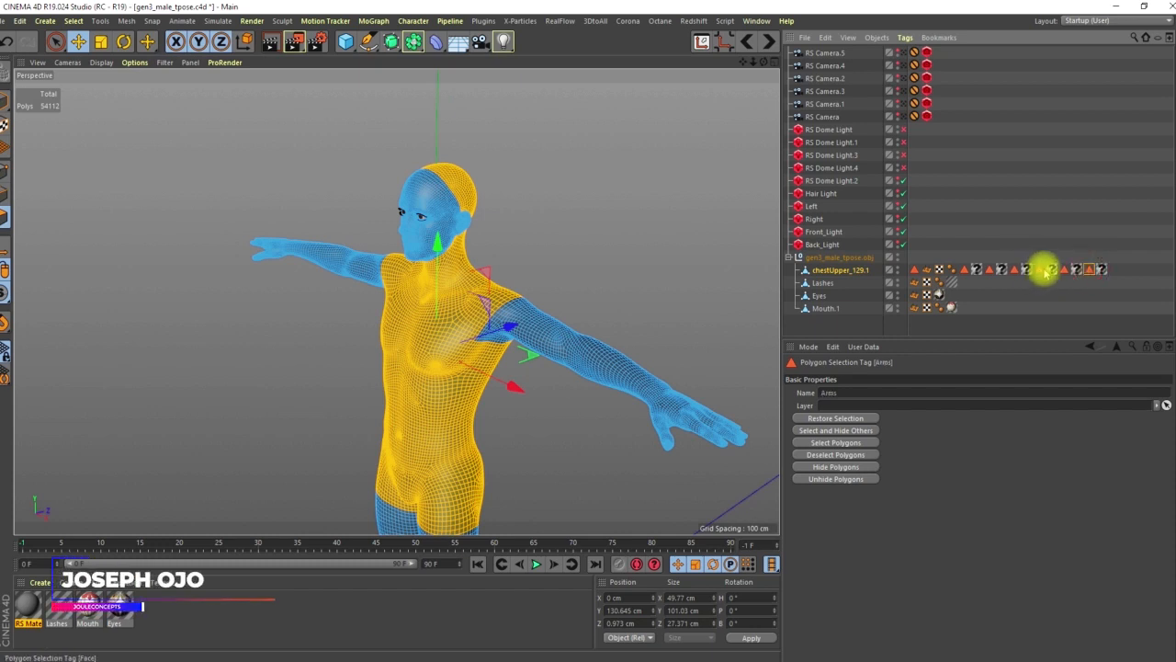
{"action": "left_click", "coordinate": [988, 268]}
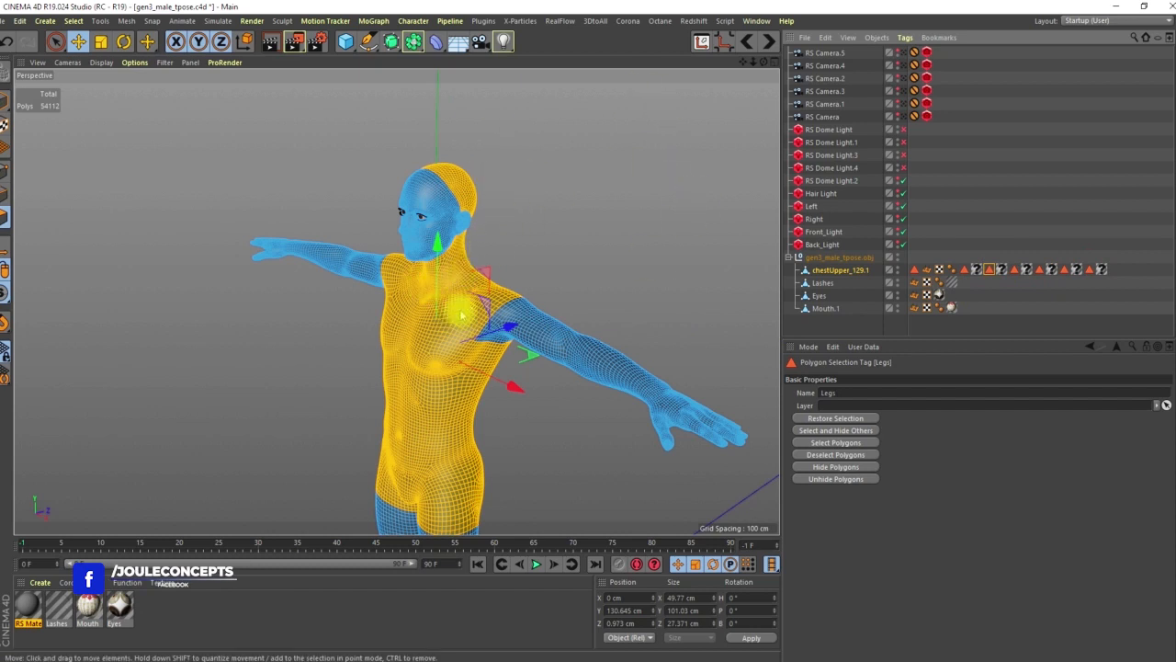
Rename the new Redshift material as Face.
{"action": "left_click", "coordinate": [29, 614]}
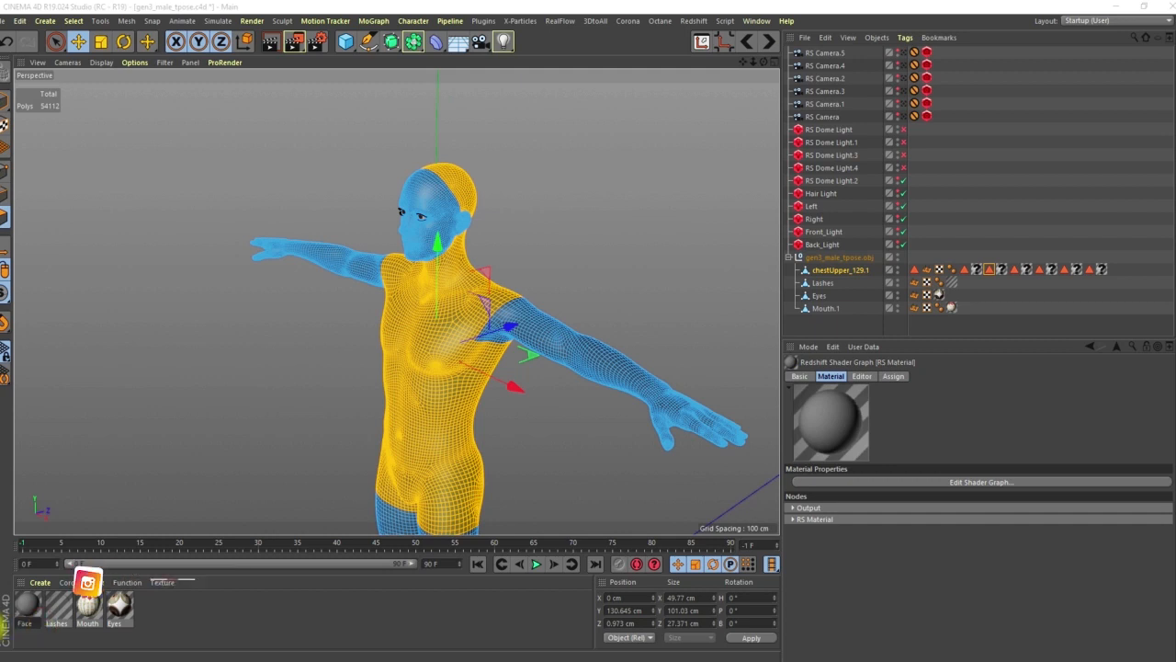
{"action": "type", "text": "ce"}
{"action": "key", "text": "Return"}
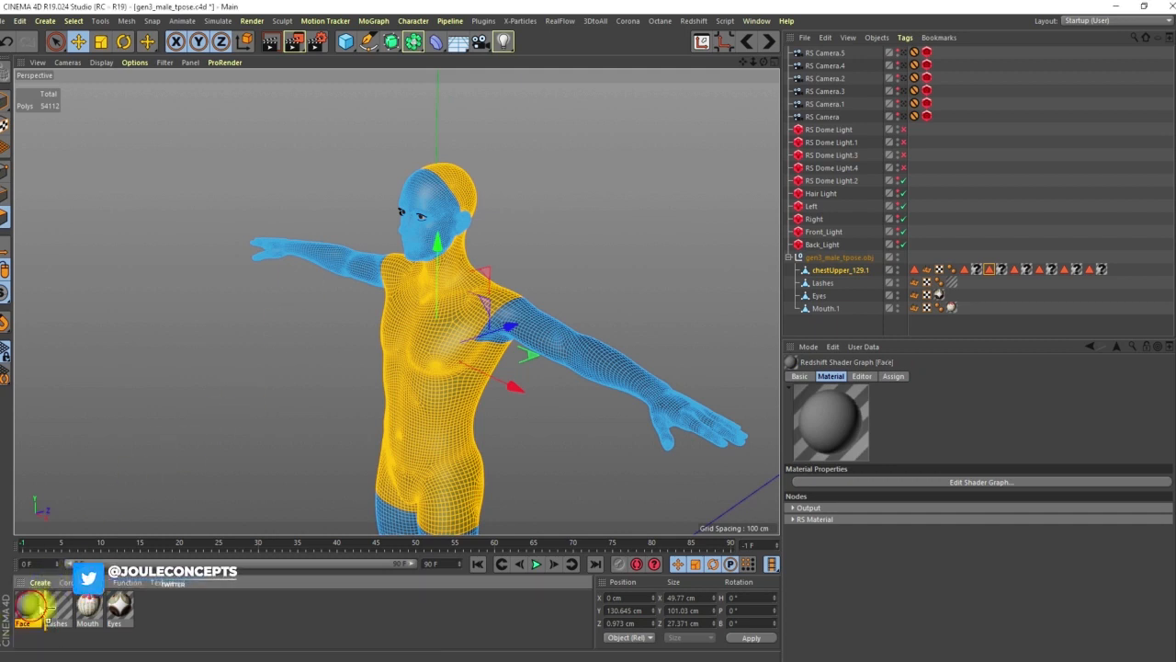
Duplicate the Face material and name the copy Arm.
{"action": "left_click_drag", "start_coordinate": [32, 605], "coordinate": [62, 626], "text": "ctrl"}
{"action": "double_click", "coordinate": [58, 608]}
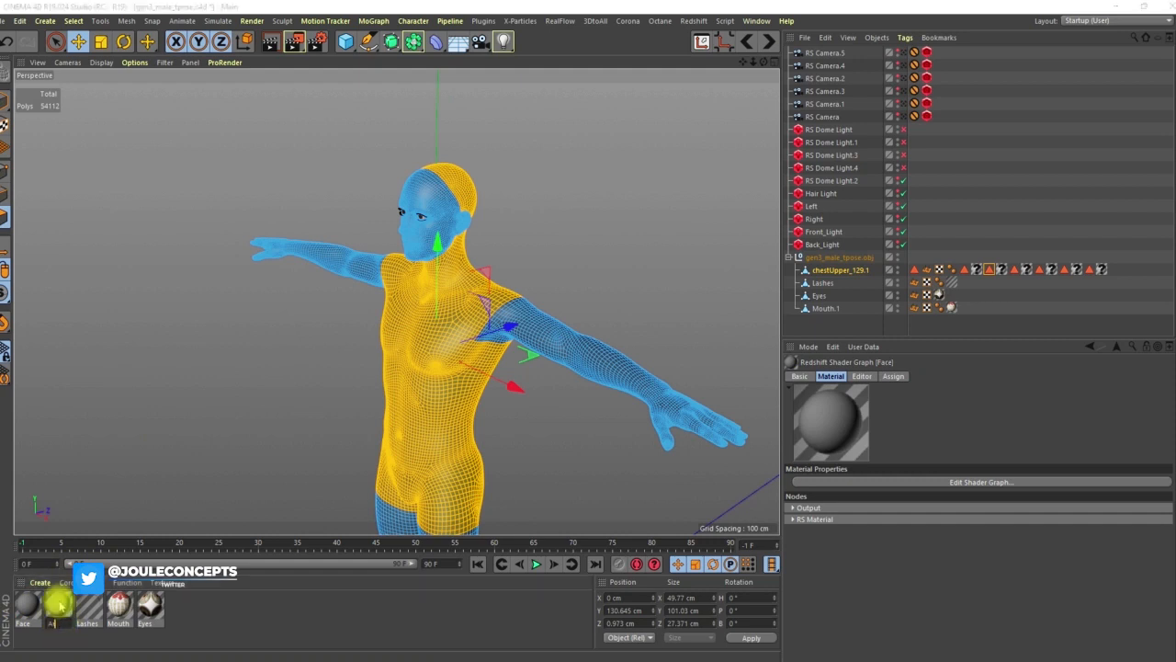
{"action": "type", "text": "Arm"}
{"action": "key", "text": "Return"}
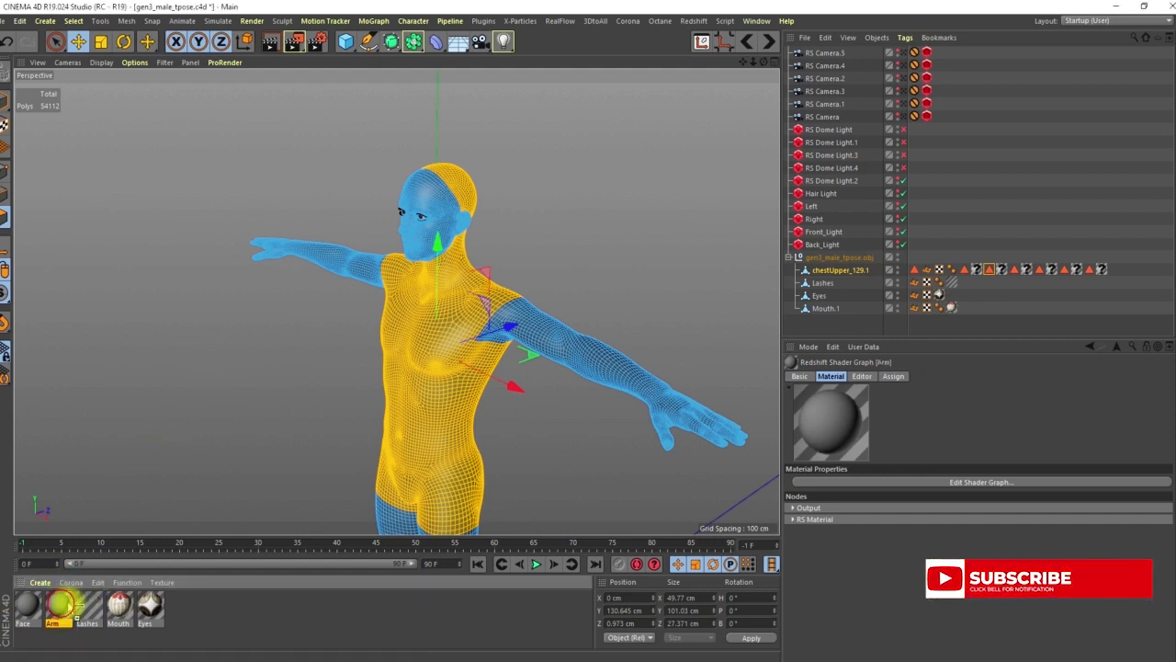
Duplicate the Arm material and name the copy Legs.
{"action": "left_click_drag", "start_coordinate": [78, 605], "coordinate": [89, 608], "text": "ctrl"}
{"action": "double_click", "coordinate": [89, 624]}
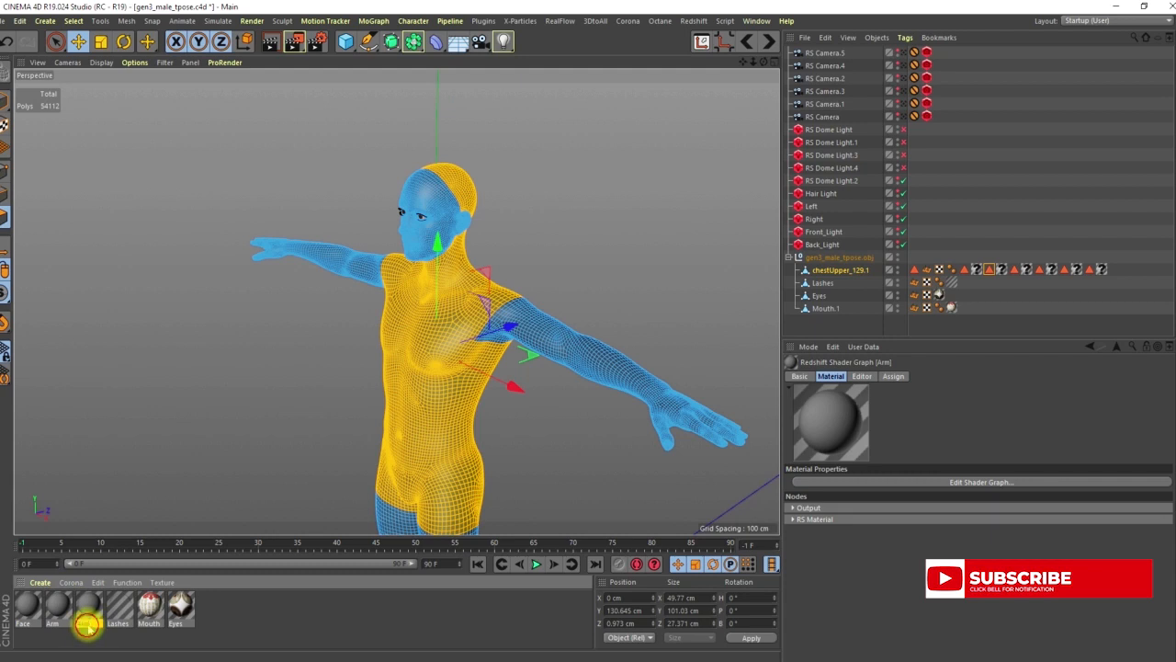
{"action": "double_click", "coordinate": [87, 626]}
{"action": "type", "text": "Legs"}
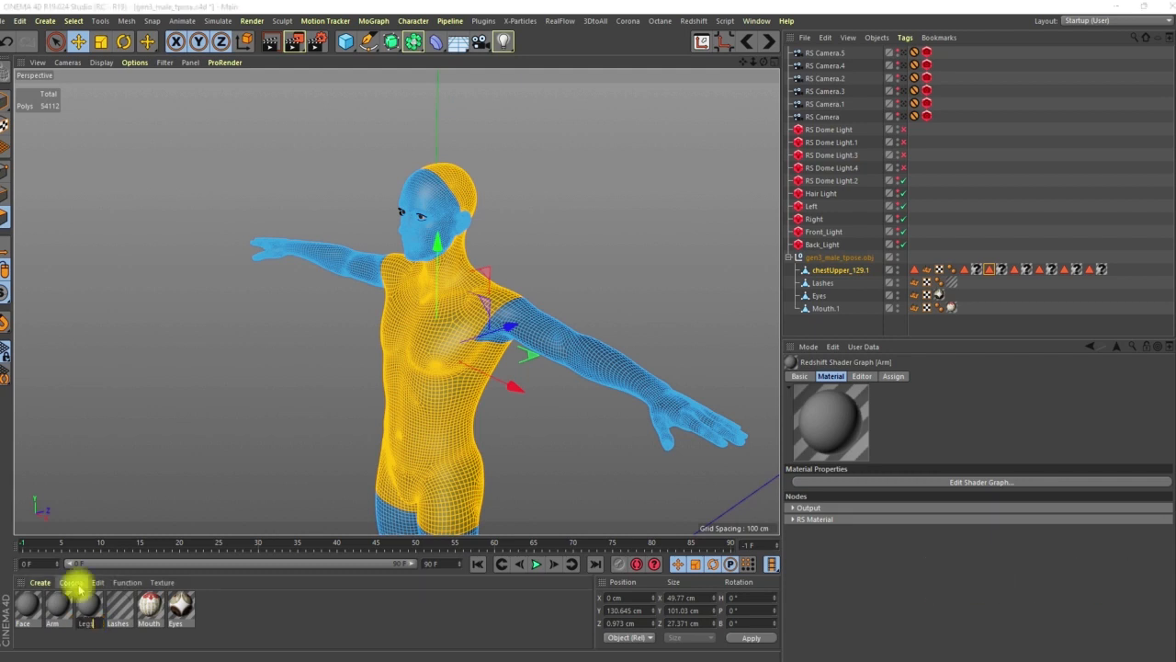
{"action": "key", "text": "Return"}
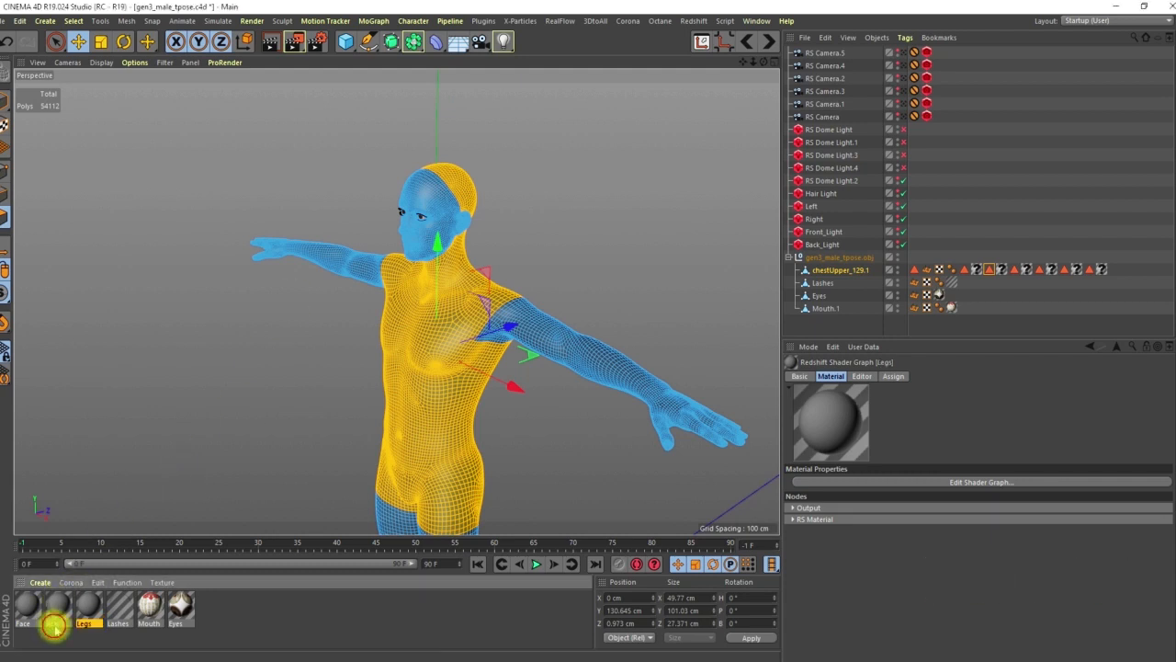
Rename the Arm material as Arms.
{"action": "double_click", "coordinate": [55, 624]}
{"action": "type", "text": "Arms"}
{"action": "key", "text": "Return"}
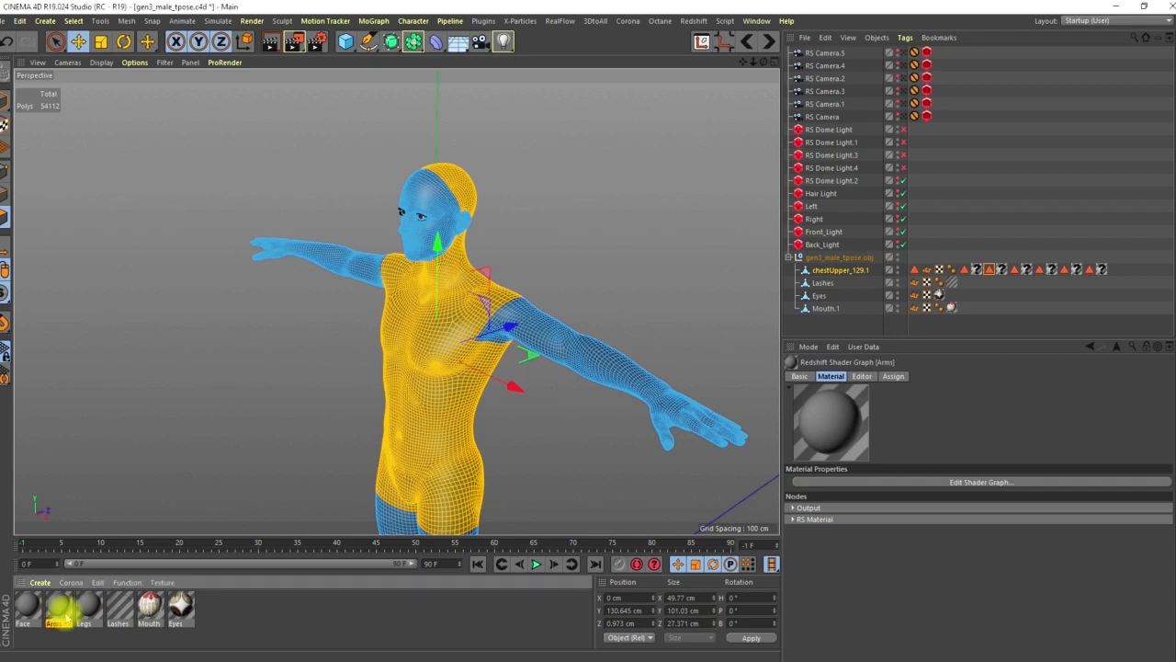
Duplicate the Arms material and name the copy Torso.
{"action": "left_click_drag", "start_coordinate": [53, 604], "coordinate": [54, 607], "text": "ctrl"}
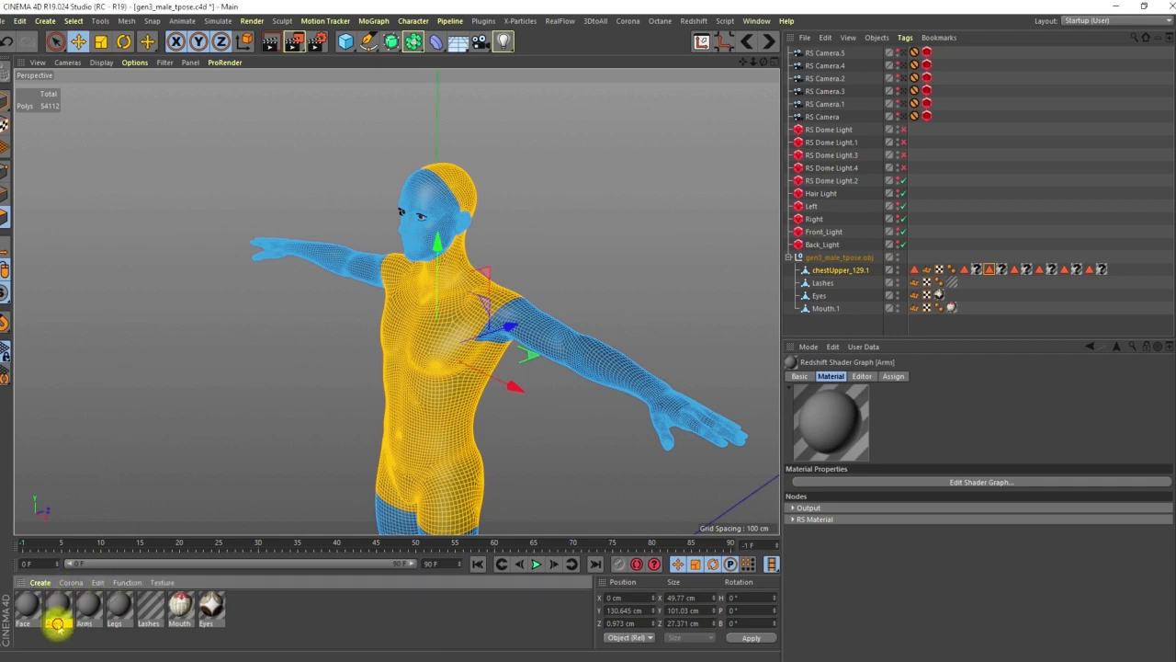
{"action": "double_click", "coordinate": [56, 624]}
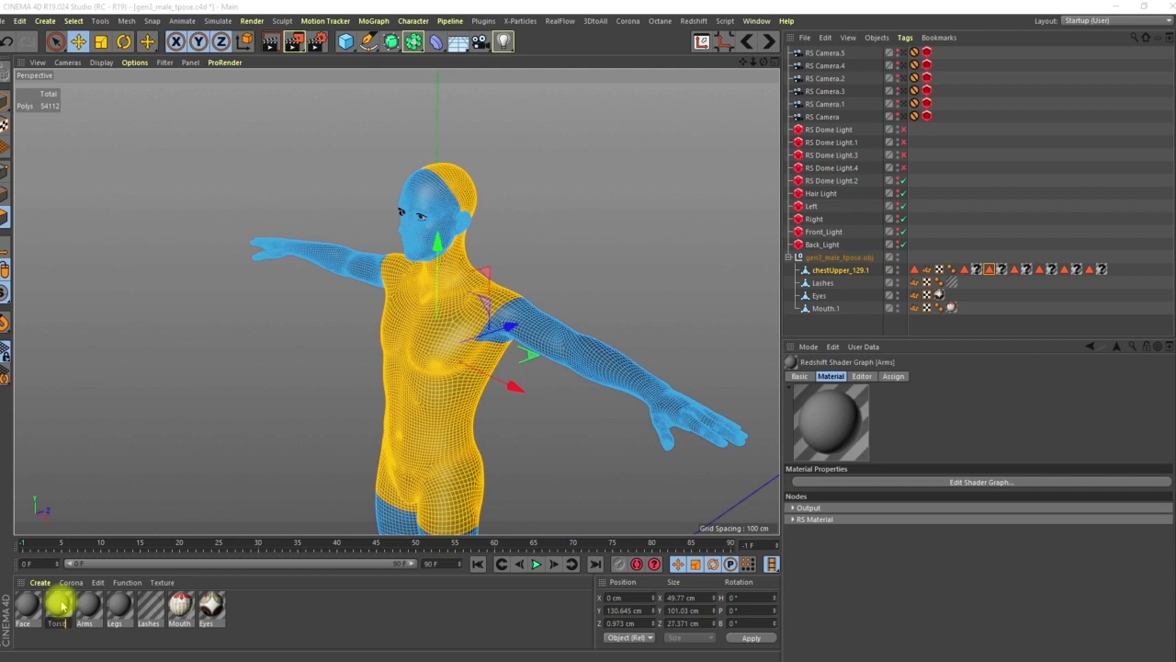
{"action": "type", "text": "Torso"}
{"action": "key", "text": "Return"}
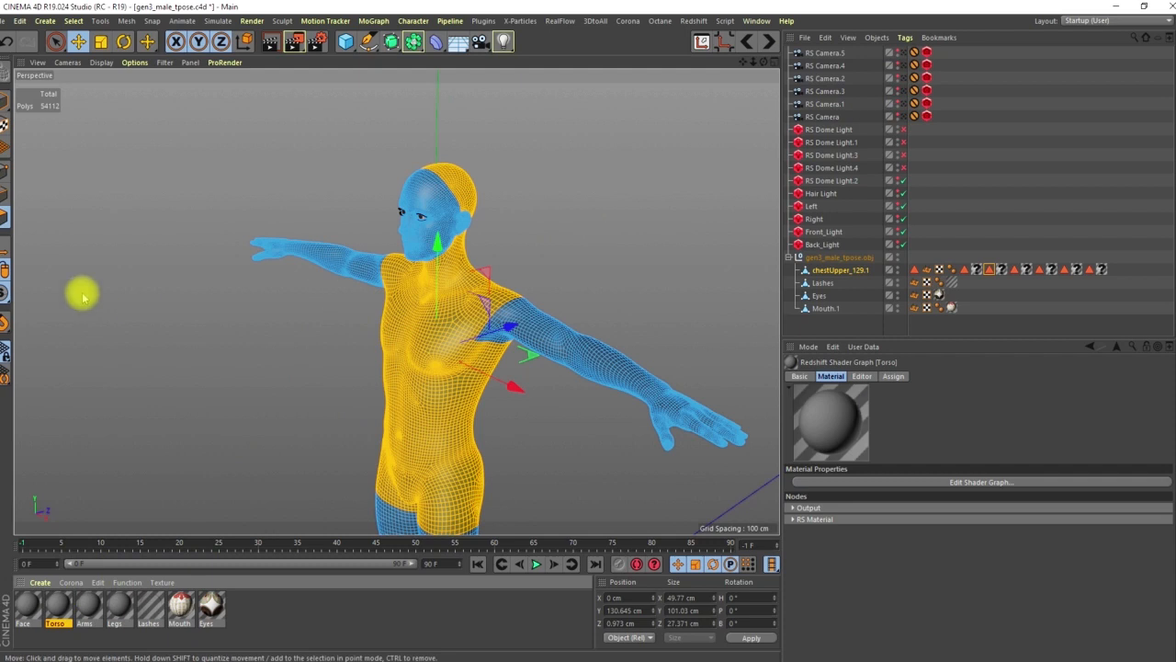
Switch to model mode and assign the Torso and Legs materials to chestUpper_129.1's Body_Torso and Legs texture tags.
{"action": "left_click", "coordinate": [5, 99]}
{"action": "left_click_drag", "start_coordinate": [432, 262], "coordinate": [491, 230], "text": "alt"}
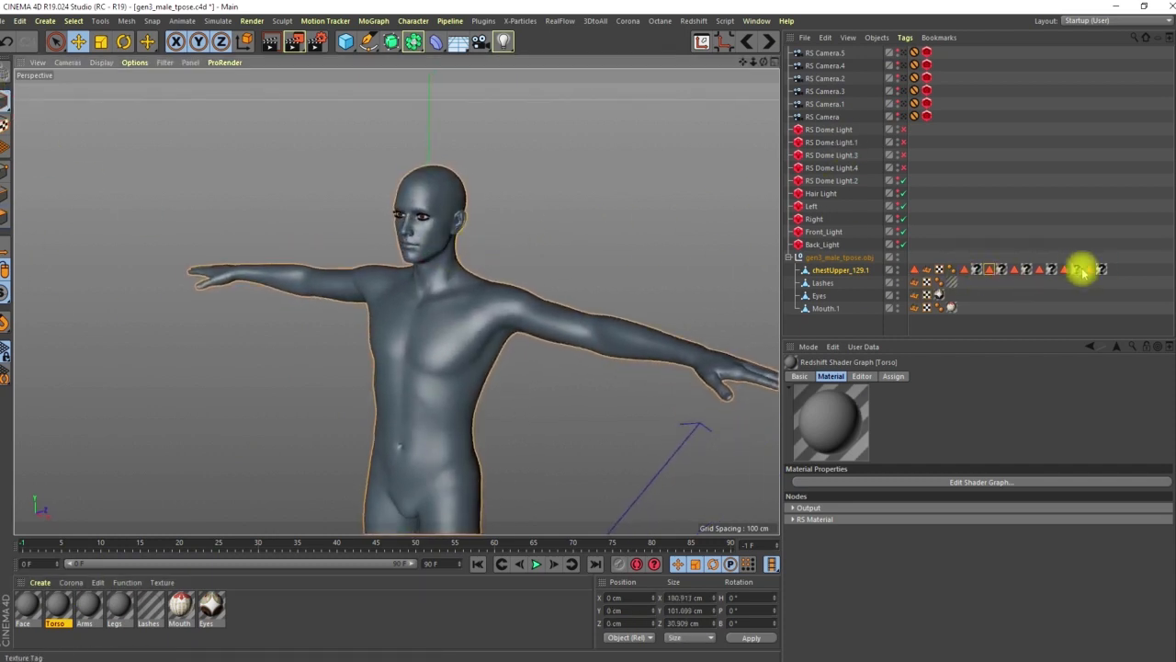
{"action": "left_click", "coordinate": [976, 270]}
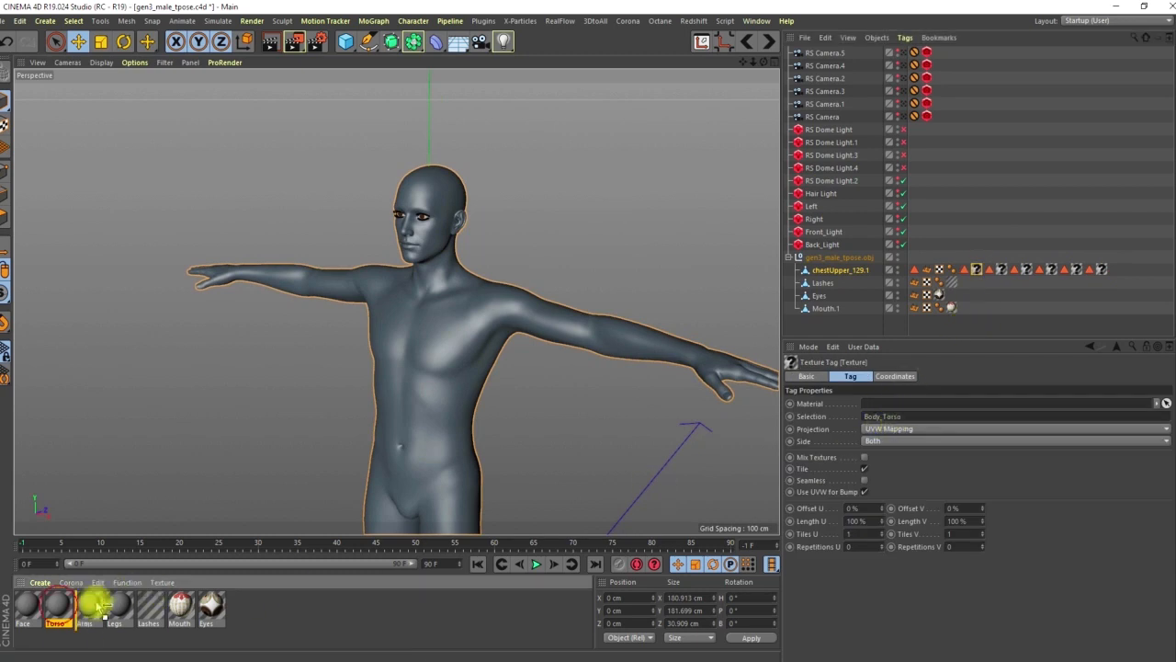
{"action": "left_click_drag", "start_coordinate": [976, 270], "coordinate": [977, 270]}
{"action": "left_click", "coordinate": [1001, 269]}
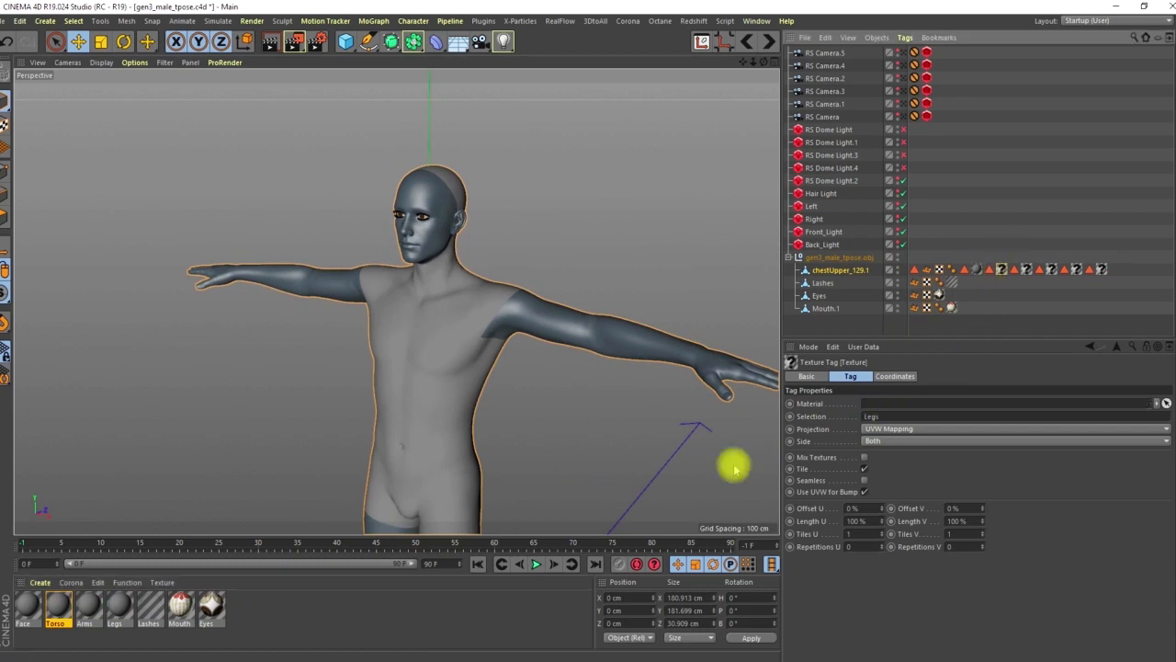
{"action": "left_click_drag", "start_coordinate": [118, 604], "coordinate": [1003, 270]}
Assign the Face material to chestUpper_129.1's texture tags for the Ears, Face and Lips selections.
{"action": "left_click", "coordinate": [1026, 270]}
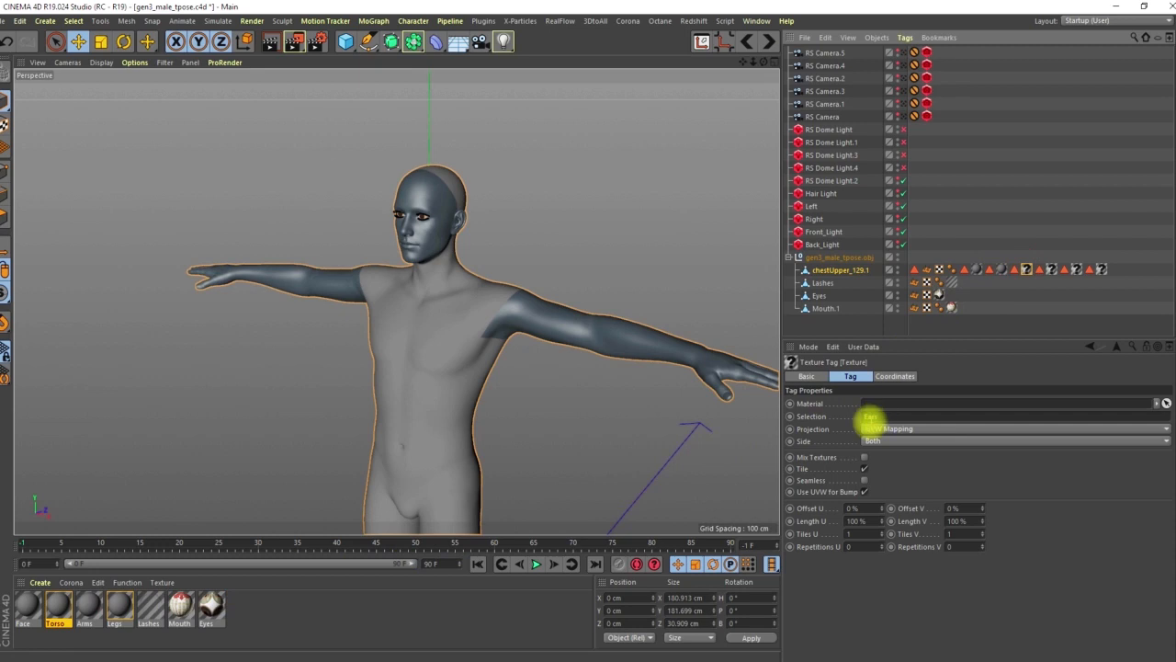
{"action": "left_click", "coordinate": [27, 605]}
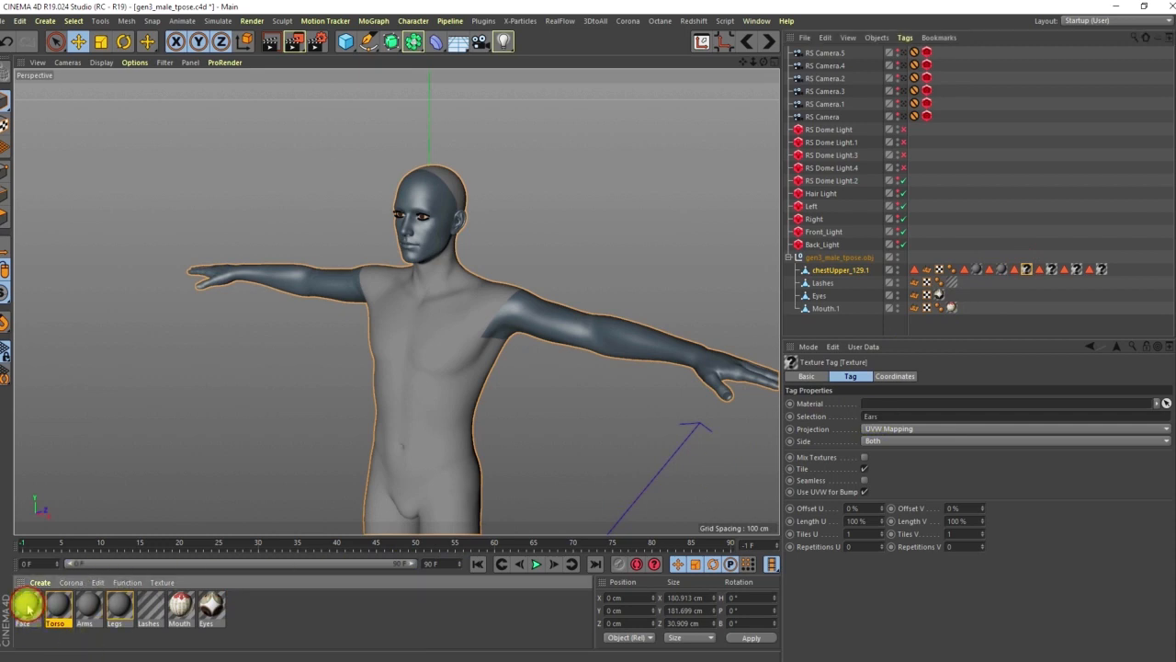
{"action": "left_click_drag", "start_coordinate": [26, 605], "coordinate": [1051, 268]}
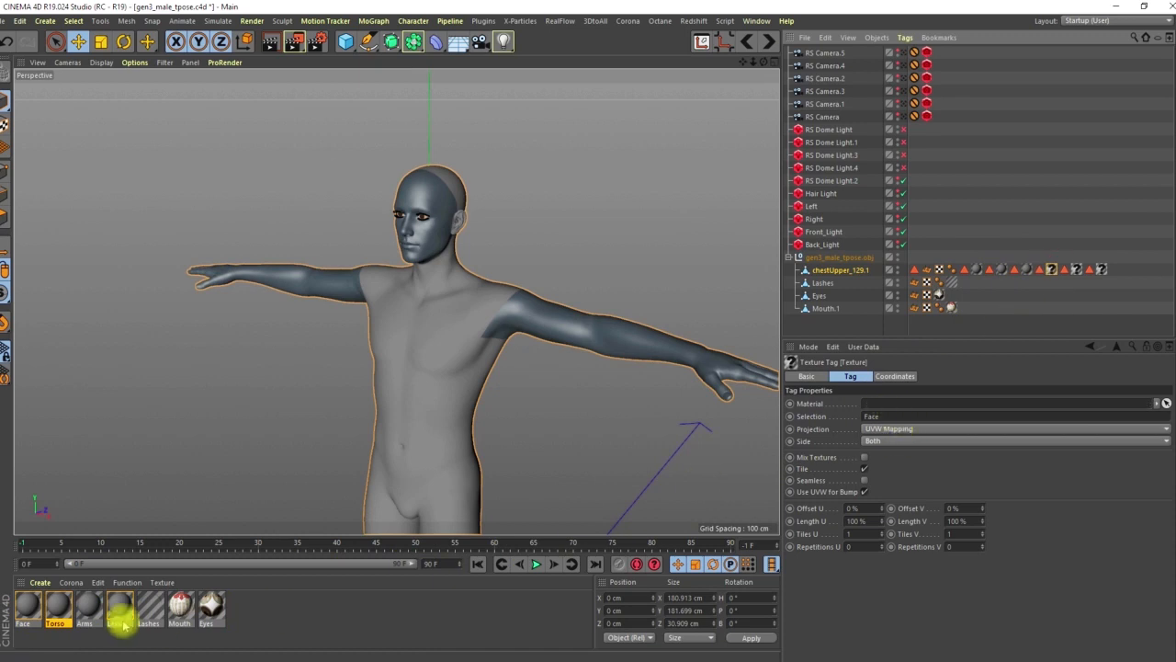
{"action": "left_click_drag", "start_coordinate": [26, 605], "coordinate": [1077, 279]}
{"action": "left_click", "coordinate": [1077, 270]}
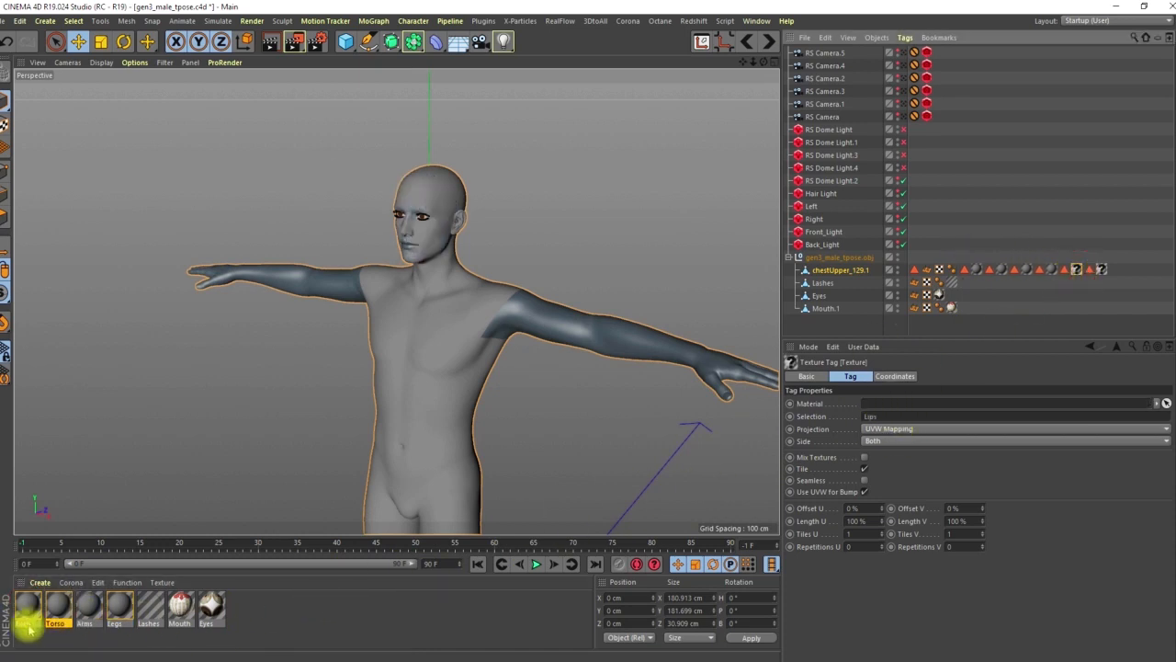
{"action": "left_click_drag", "start_coordinate": [26, 602], "coordinate": [1080, 272]}
Assign the Arms material to chestUpper_129.1's last empty texture tag and deselect the mesh.
{"action": "left_click", "coordinate": [1102, 270]}
{"action": "left_click_drag", "start_coordinate": [85, 606], "coordinate": [1101, 269]}
{"action": "left_click", "coordinate": [644, 262]}
{"action": "left_click_drag", "start_coordinate": [405, 276], "coordinate": [515, 281], "text": "alt"}
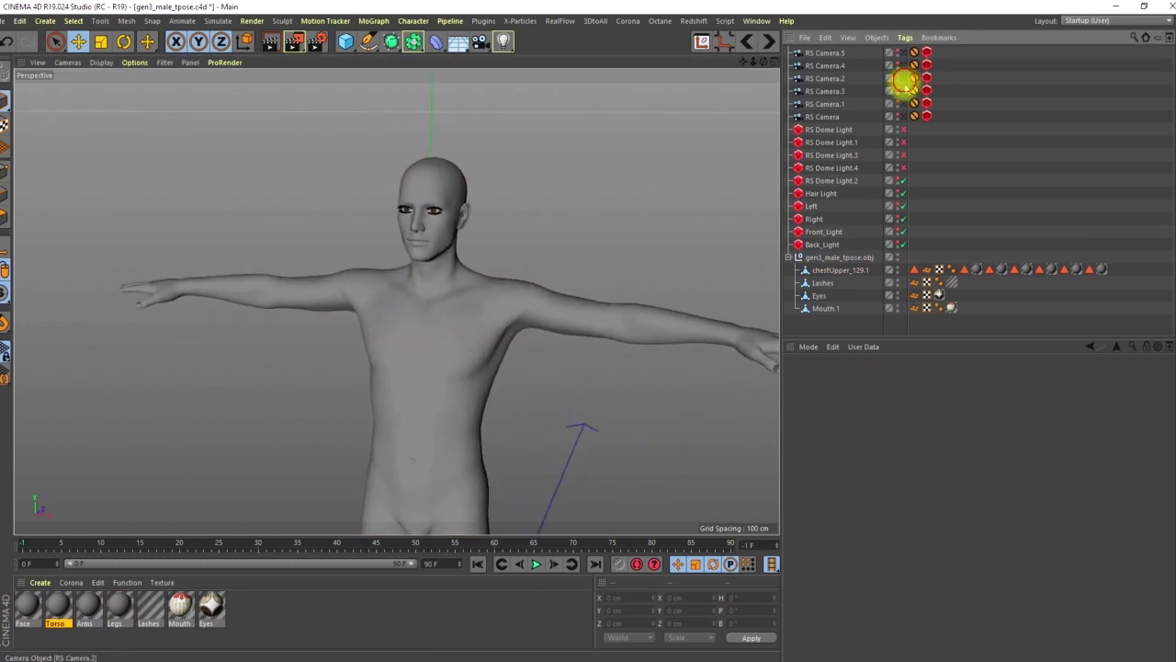
Look through RS Camera.2 and render a preview of the head in Redshift RenderView, stopping it and placing the window beside the viewport.
{"action": "left_click", "coordinate": [904, 79]}
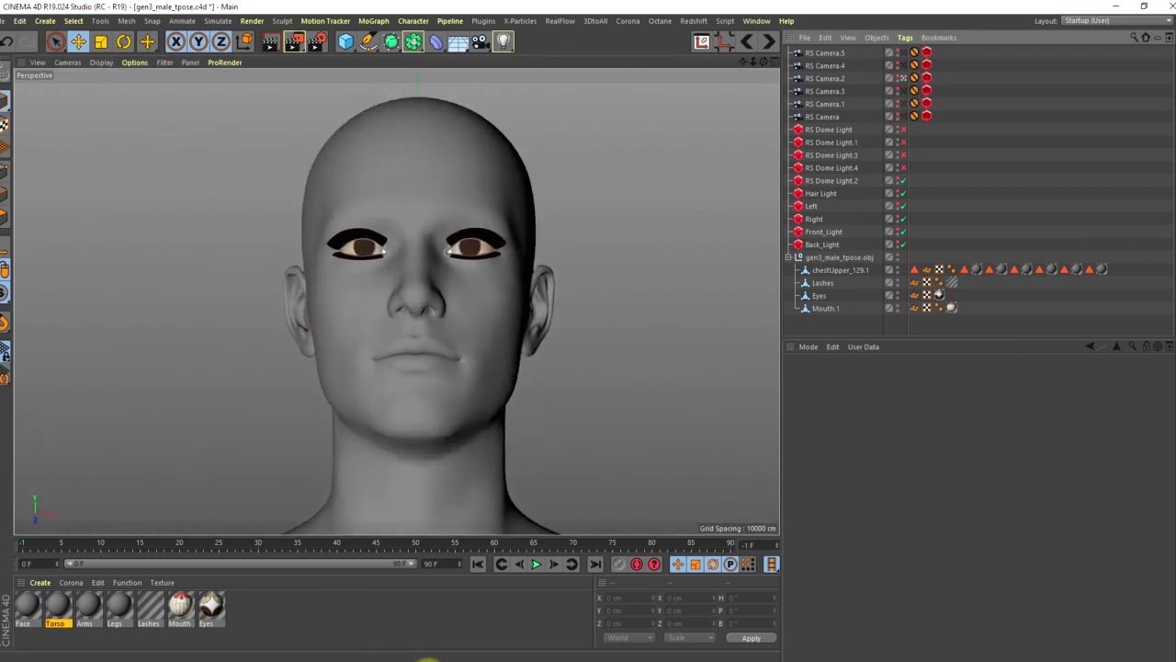
{"action": "mouse_move", "coordinate": [428, 660]}
{"action": "left_click", "coordinate": [496, 625]}
{"action": "left_click", "coordinate": [110, 101]}
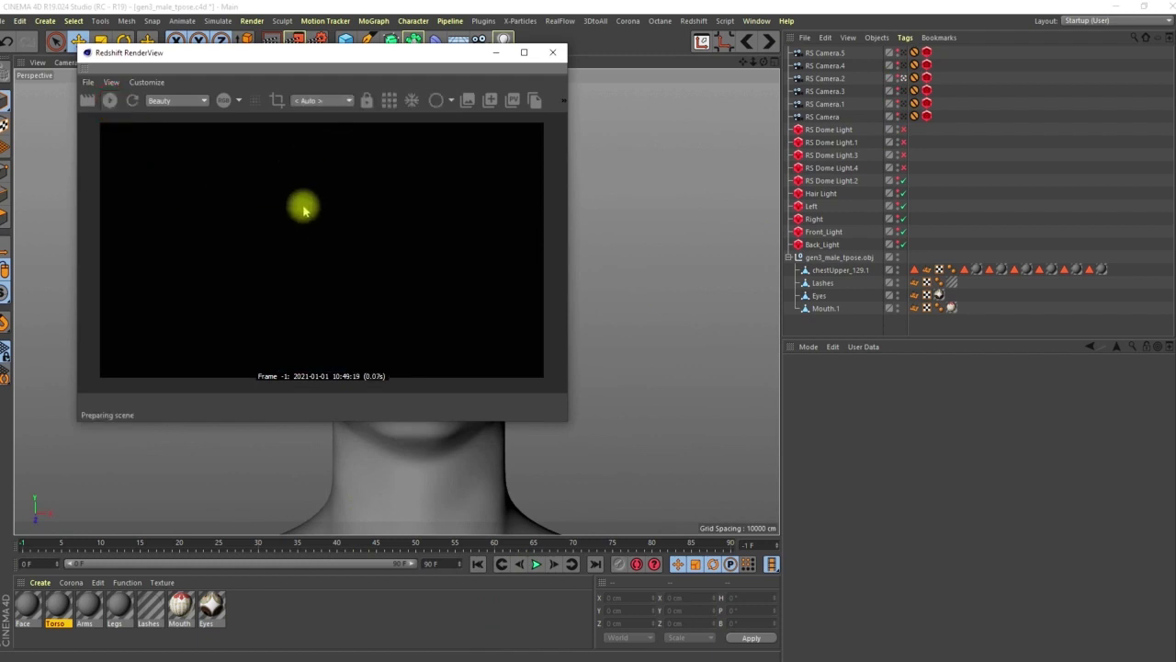
{"action": "left_click_drag", "start_coordinate": [415, 59], "coordinate": [840, 43]}
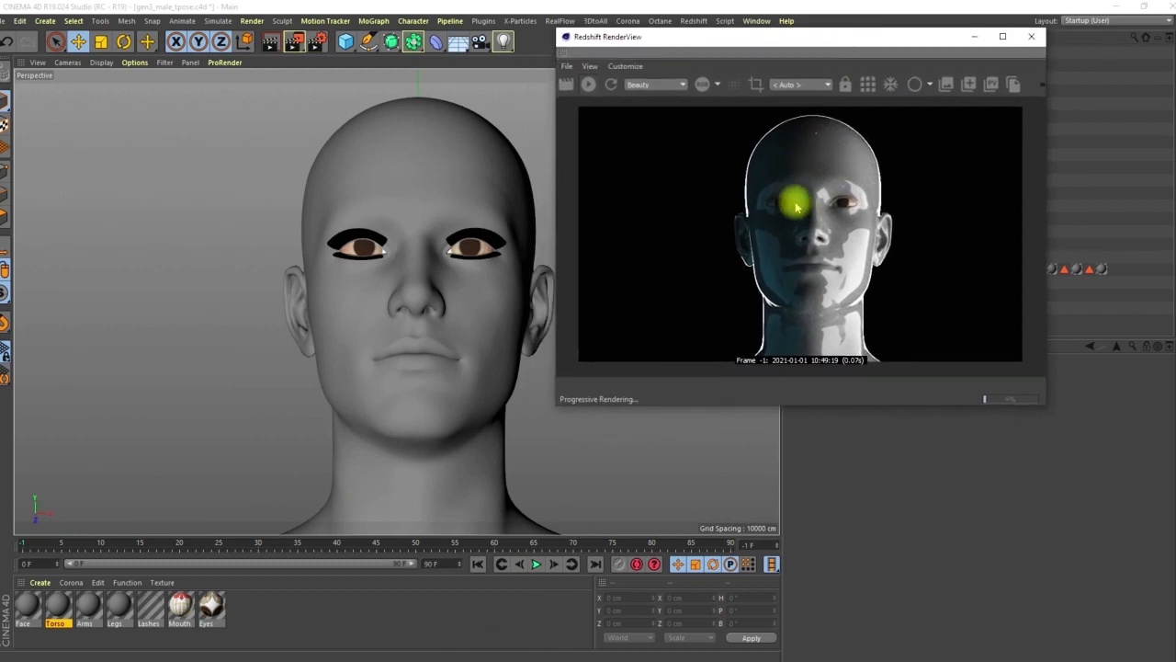
{"action": "left_click", "coordinate": [589, 83]}
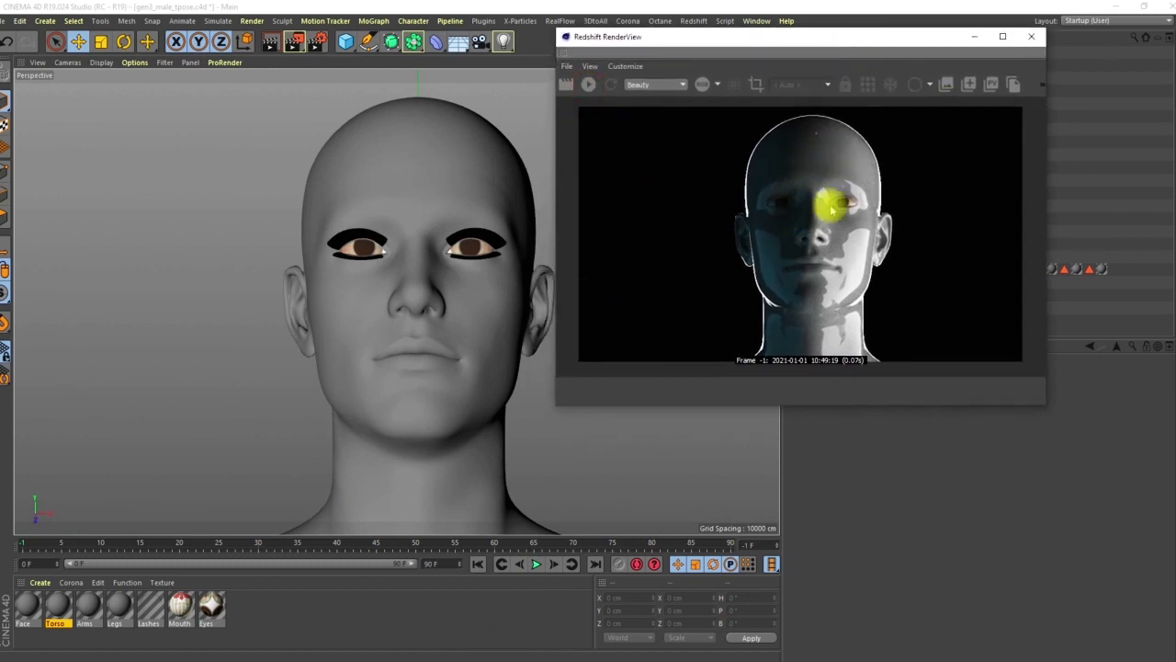
{"action": "left_click_drag", "start_coordinate": [875, 46], "coordinate": [984, 43]}
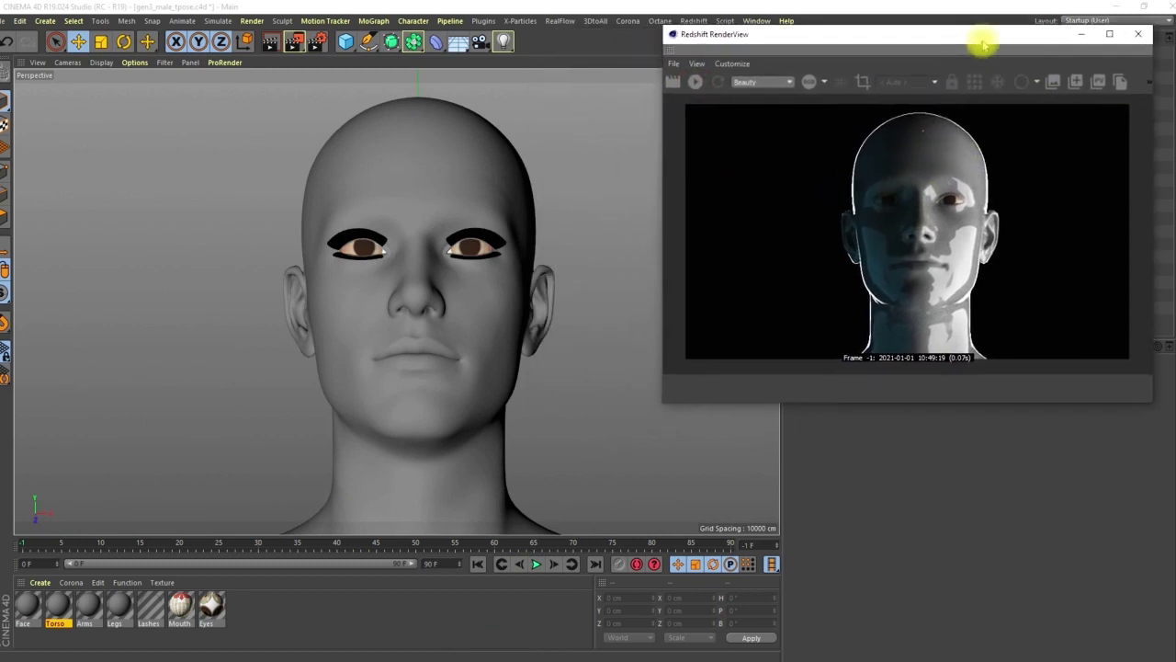
Open the Face material's shader graph and add skin_face_bump, skin_face_diffuse and skin_face_roughness from the Male folder in File Explorer.
{"action": "double_click", "coordinate": [27, 606]}
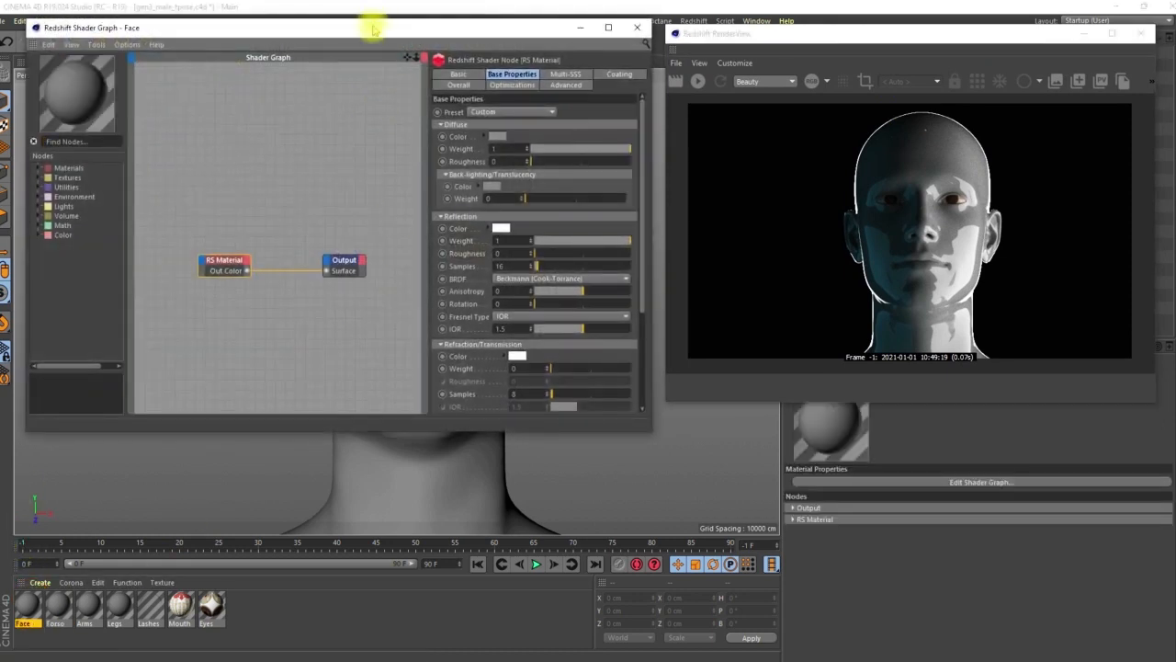
{"action": "left_click_drag", "start_coordinate": [370, 25], "coordinate": [347, 27]}
{"action": "left_click", "coordinate": [428, 658]}
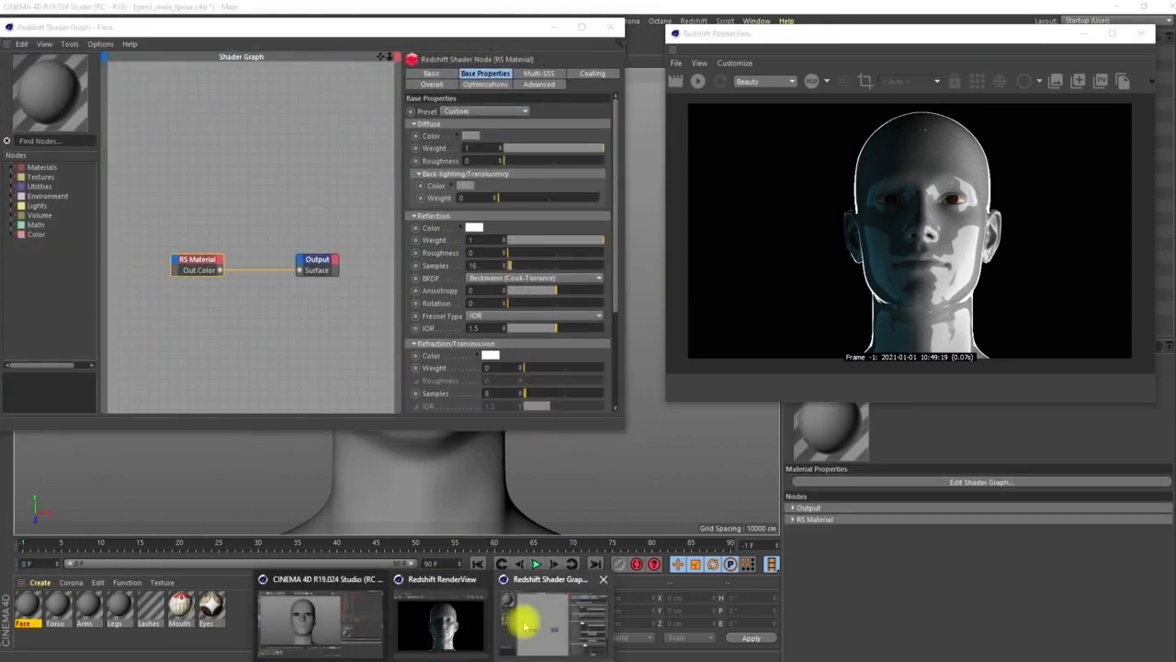
{"action": "mouse_move", "coordinate": [291, 658]}
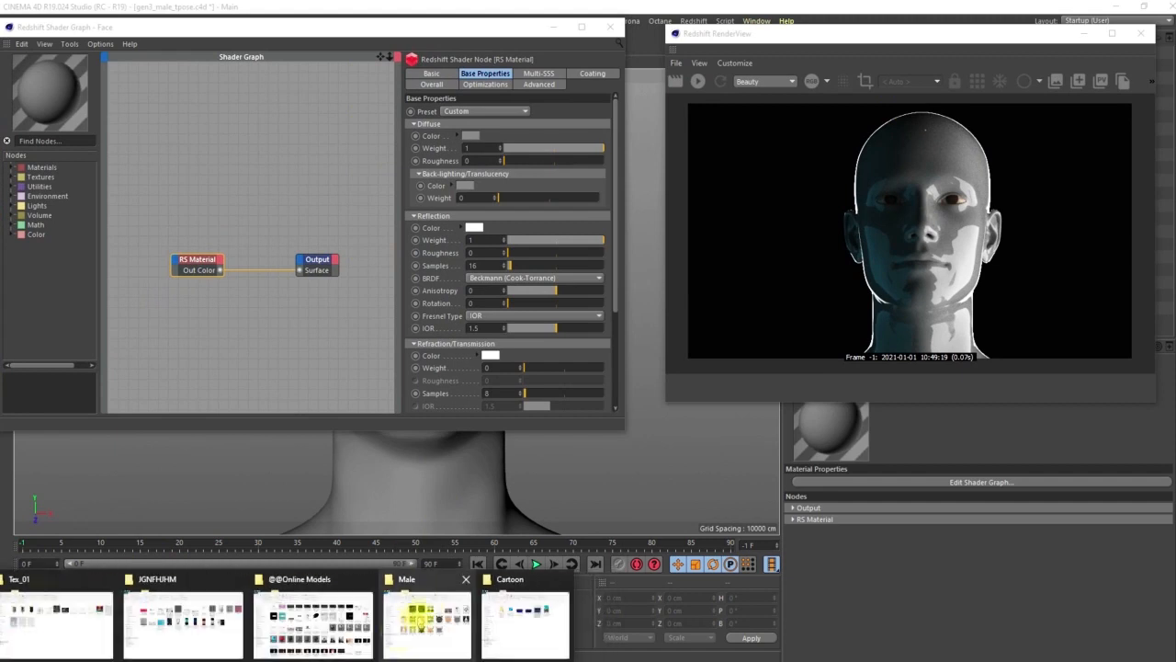
{"action": "left_click", "coordinate": [421, 625]}
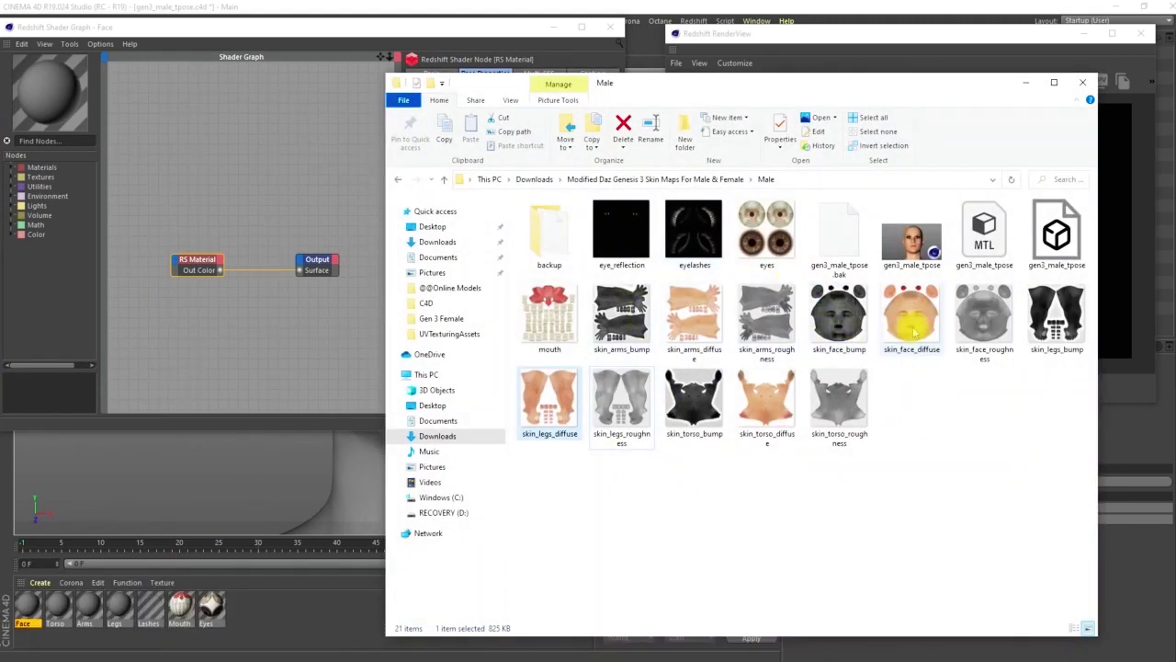
{"action": "left_click", "coordinate": [838, 314]}
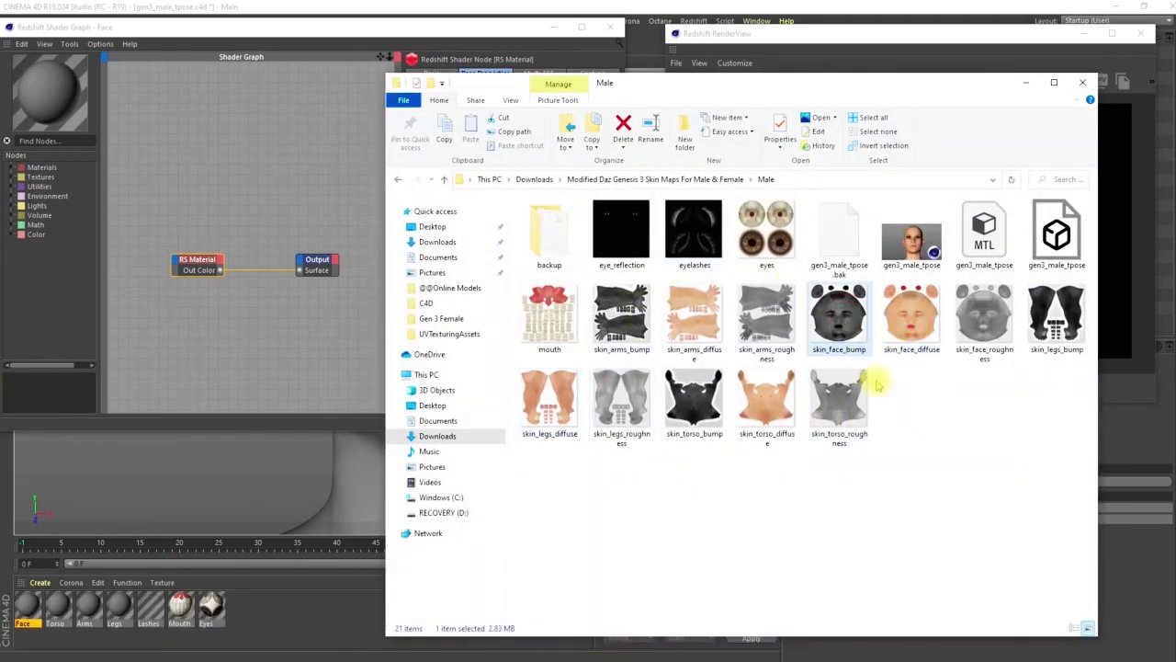
{"action": "left_click", "coordinate": [910, 321], "text": "ctrl"}
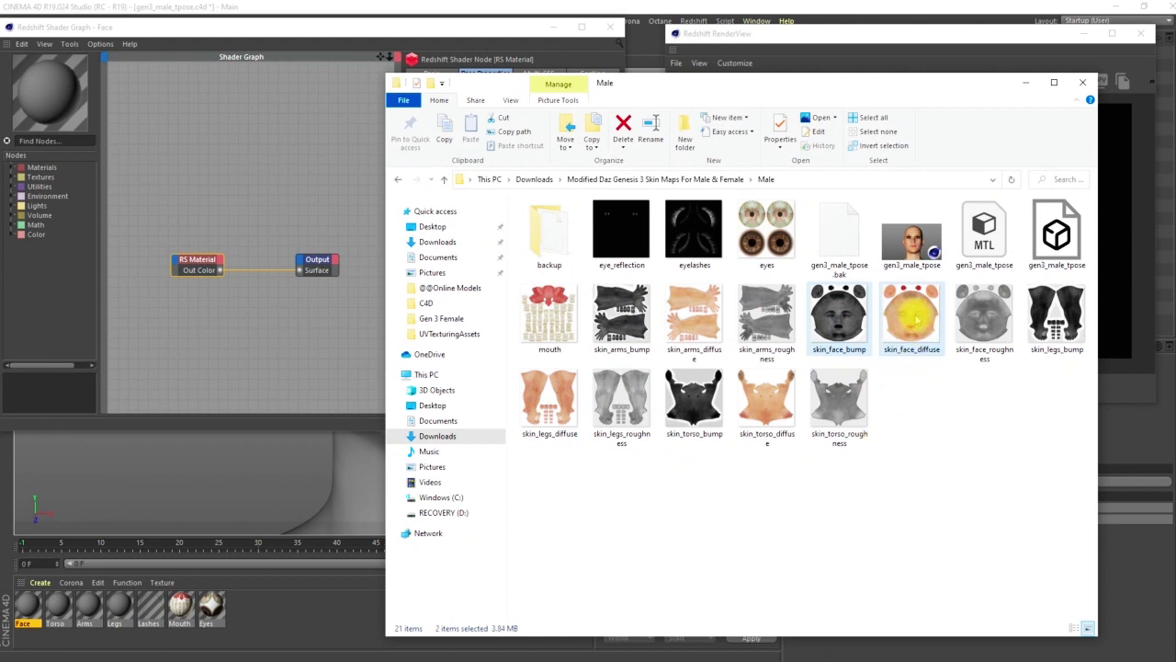
{"action": "left_click", "coordinate": [982, 322], "text": "ctrl"}
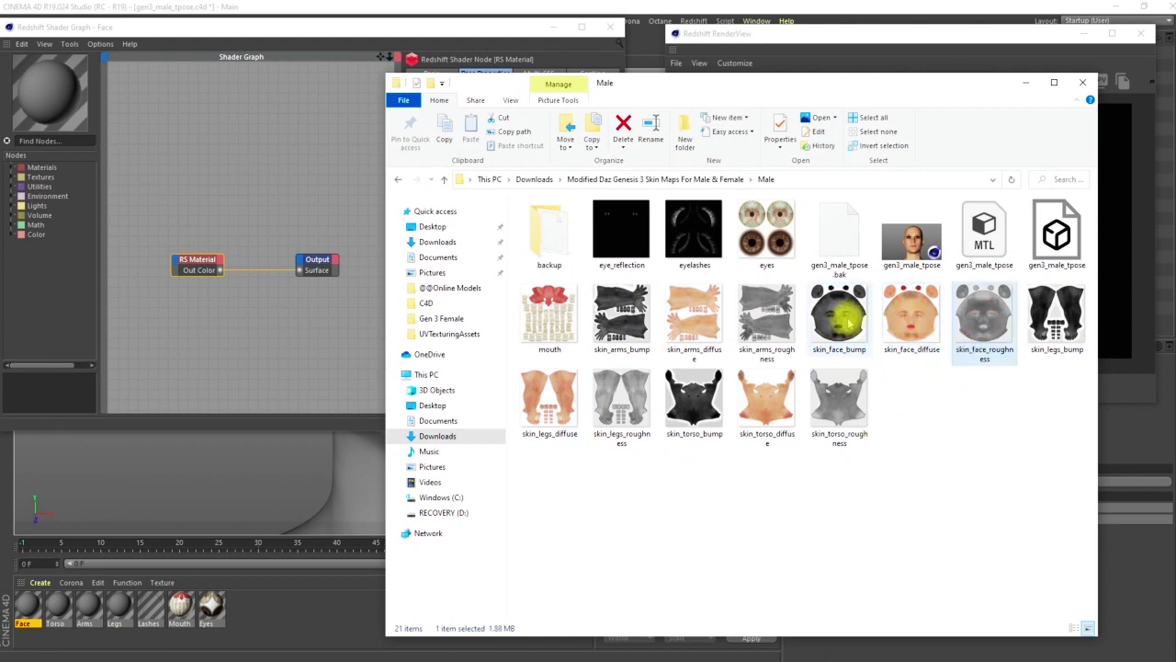
{"action": "left_click_drag", "start_coordinate": [836, 317], "coordinate": [157, 196]}
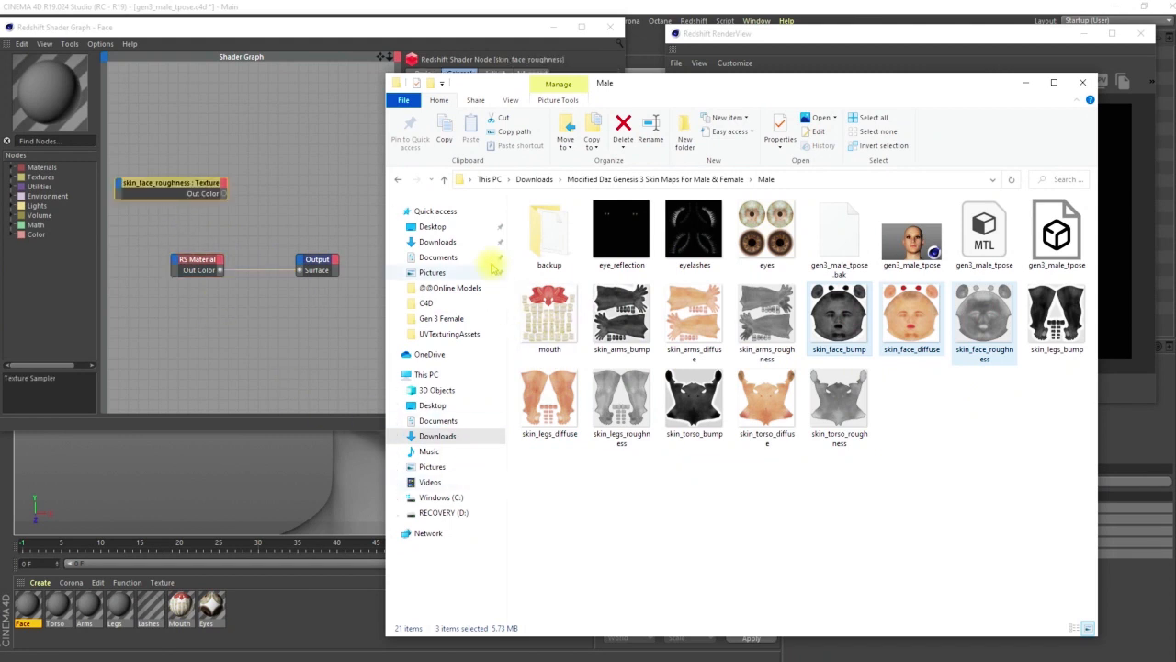
Arrange the Face graph with the diffuse, roughness and bump textures stacked in that order before the RS Material node.
{"action": "left_click", "coordinate": [375, 31]}
{"action": "left_click_drag", "start_coordinate": [301, 221], "coordinate": [274, 241]}
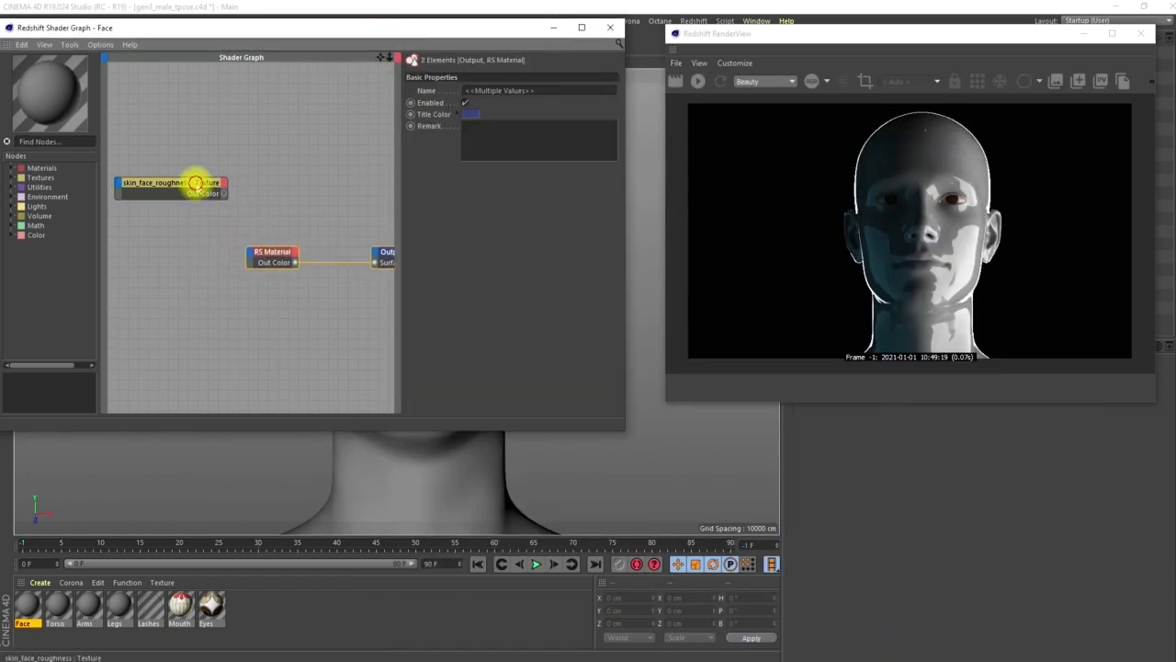
{"action": "left_click_drag", "start_coordinate": [196, 184], "coordinate": [167, 315]}
{"action": "left_click_drag", "start_coordinate": [180, 186], "coordinate": [167, 260]}
{"action": "left_click_drag", "start_coordinate": [176, 184], "coordinate": [240, 356]}
{"action": "left_click_drag", "start_coordinate": [157, 255], "coordinate": [161, 179]}
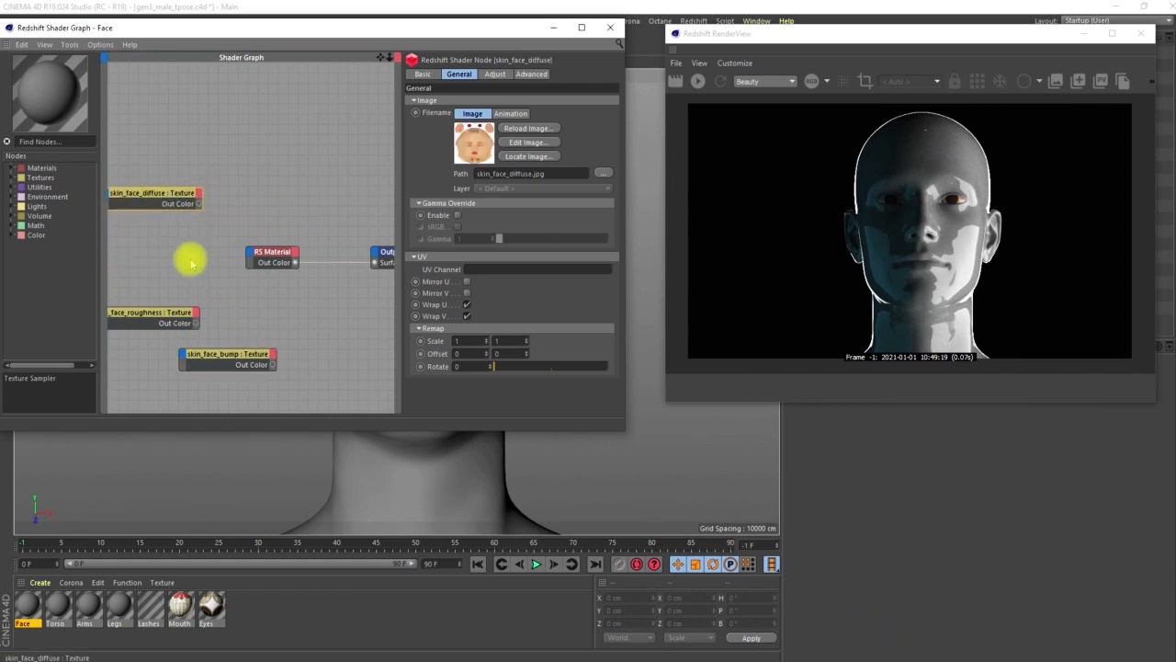
{"action": "left_click_drag", "start_coordinate": [166, 311], "coordinate": [157, 304]}
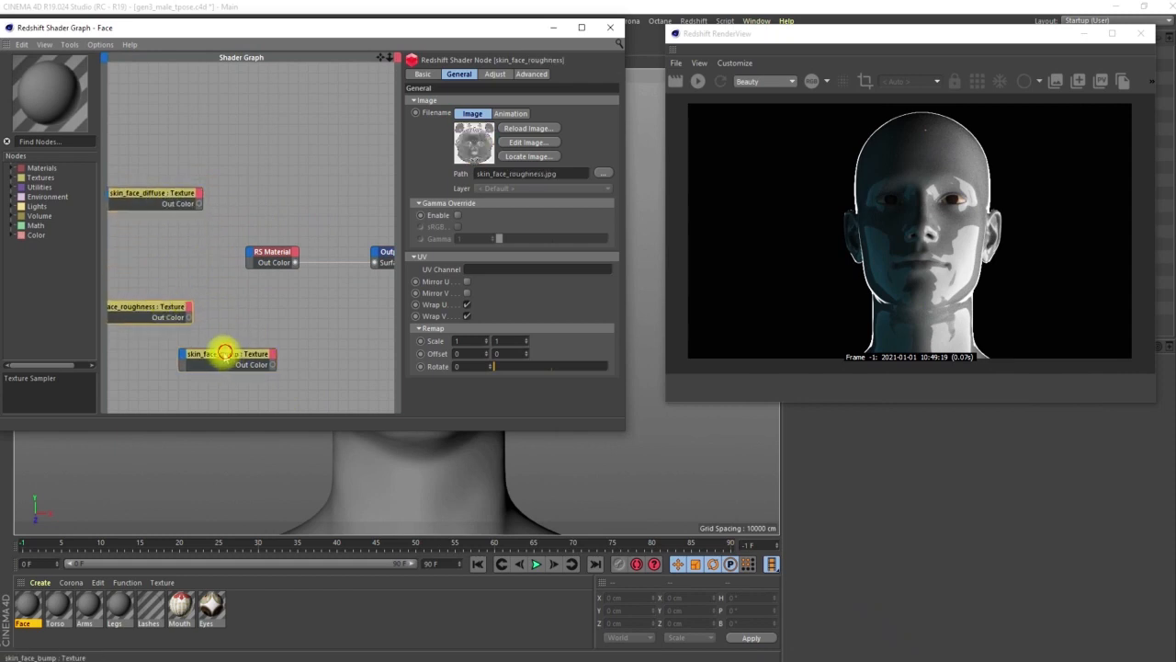
{"action": "left_click_drag", "start_coordinate": [225, 353], "coordinate": [162, 365]}
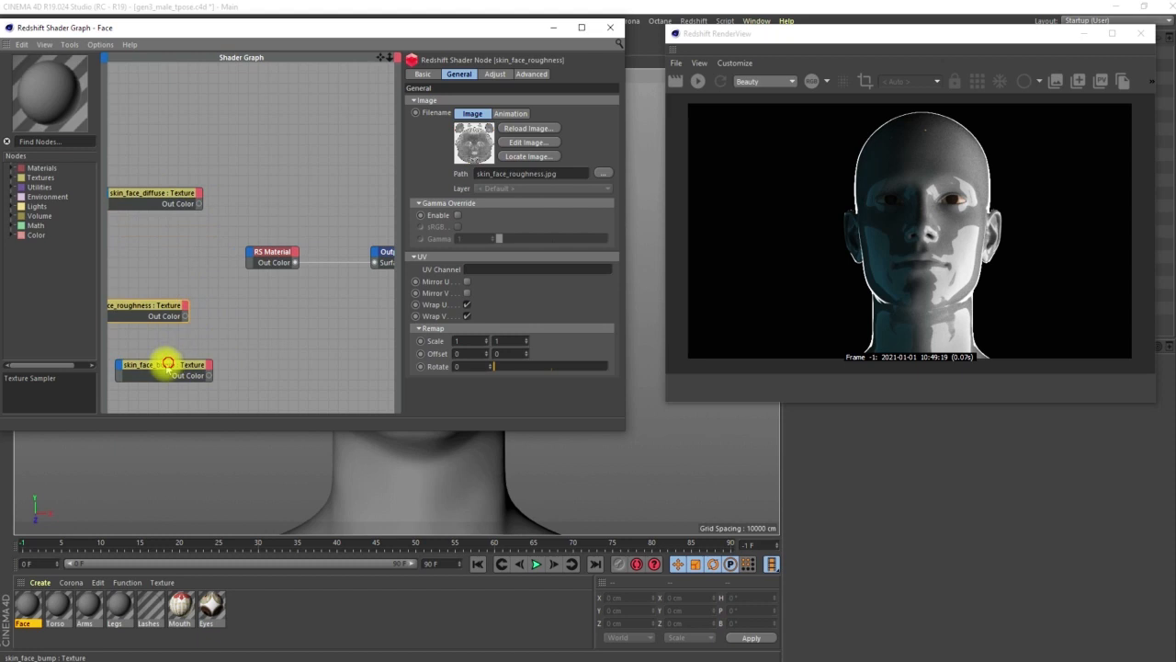
{"action": "left_click_drag", "start_coordinate": [163, 364], "coordinate": [131, 364]}
{"action": "left_click", "coordinate": [176, 195]}
{"action": "left_click_drag", "start_coordinate": [176, 195], "coordinate": [158, 222]}
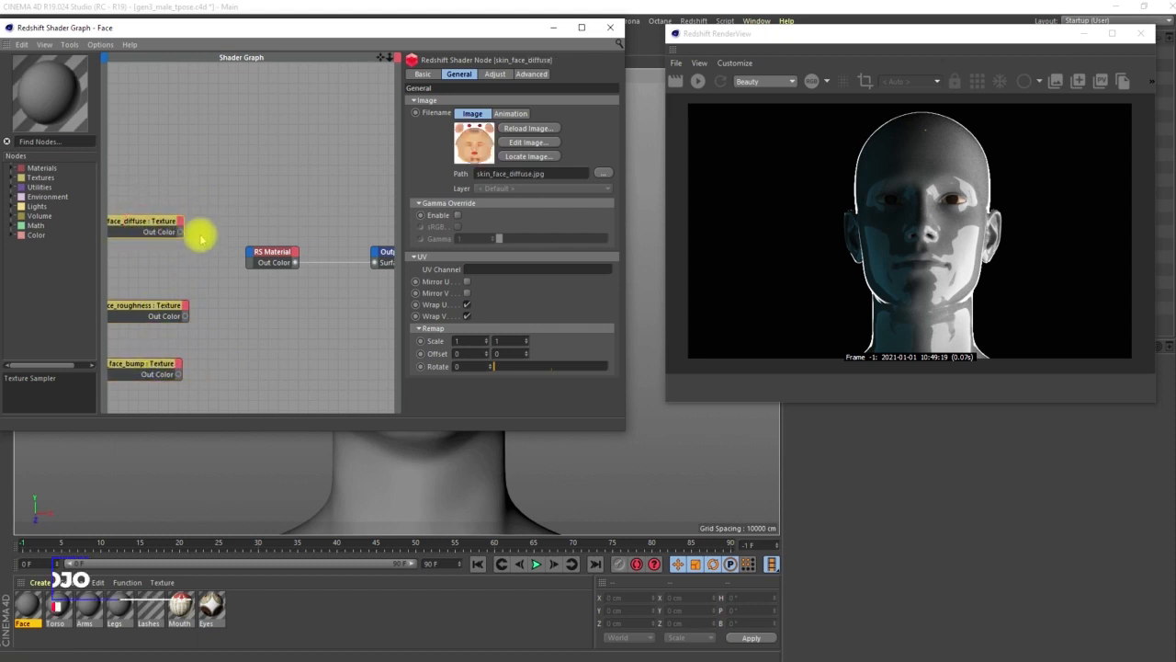
Connect the skin_face_diffuse texture to the RS Material's Diffuse Color and reposition the shader graph window.
{"action": "left_click_drag", "start_coordinate": [180, 232], "coordinate": [250, 257]}
{"action": "mouse_move", "coordinate": [349, 257]}
{"action": "left_click", "coordinate": [472, 257]}
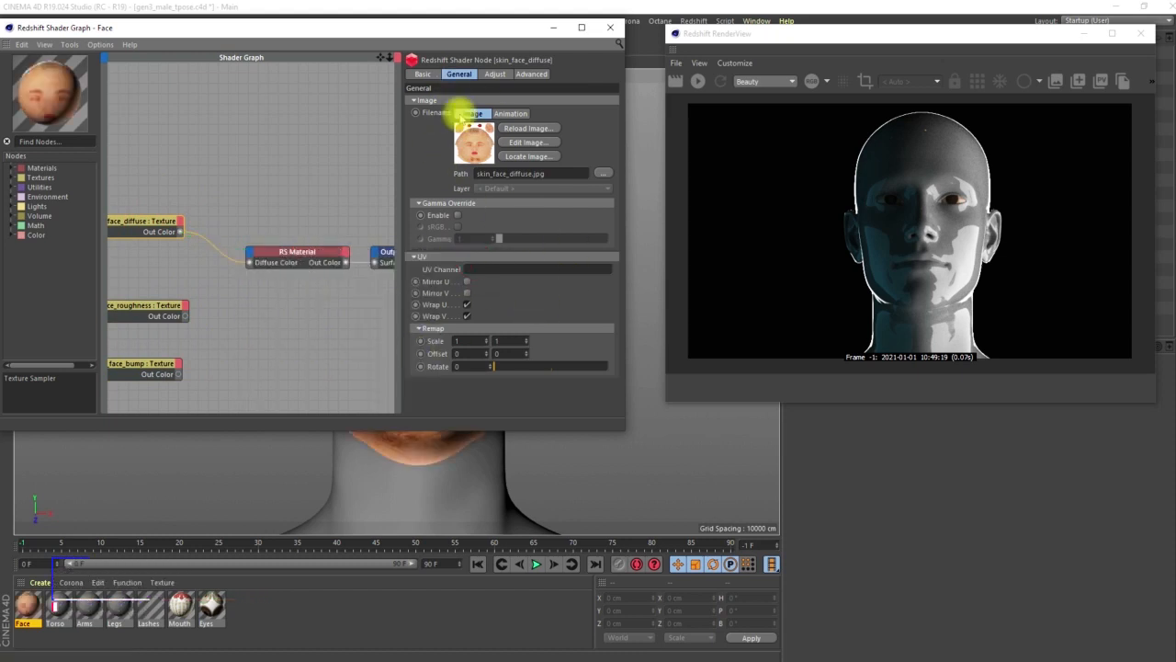
{"action": "left_click_drag", "start_coordinate": [470, 29], "coordinate": [531, 67]}
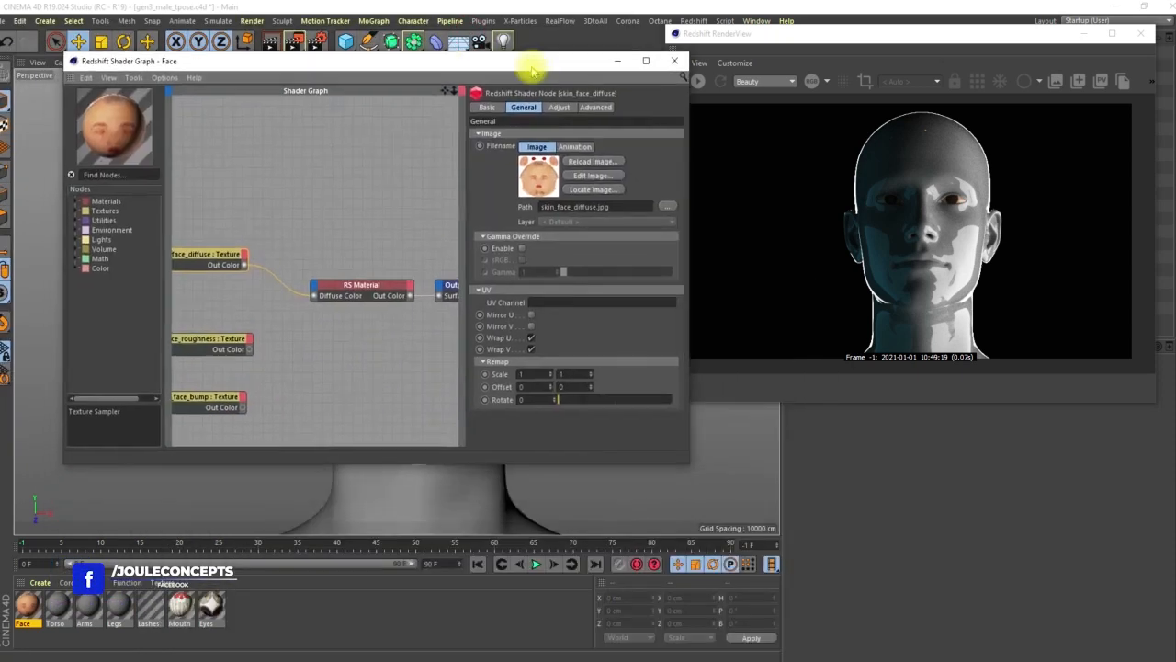
Place the skin_face_roughness and skin_face_bump nodes closer together below the diffuse texture and select the roughness texture.
{"action": "left_click", "coordinate": [214, 335]}
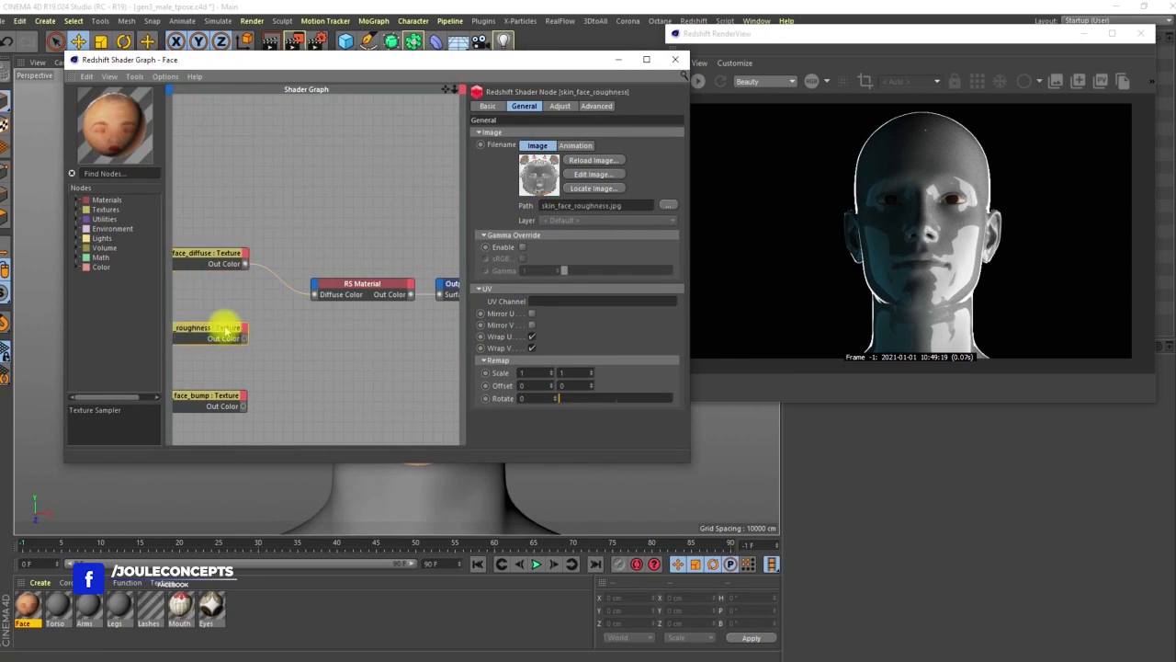
{"action": "left_click_drag", "start_coordinate": [205, 394], "coordinate": [197, 331]}
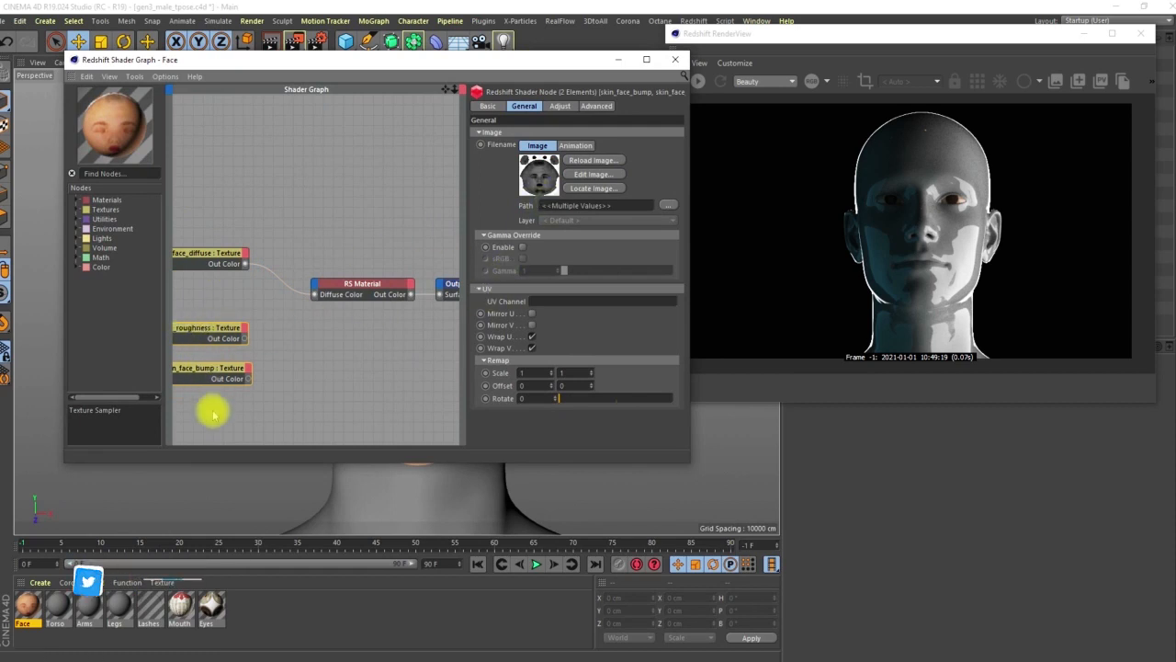
{"action": "left_click", "coordinate": [205, 332]}
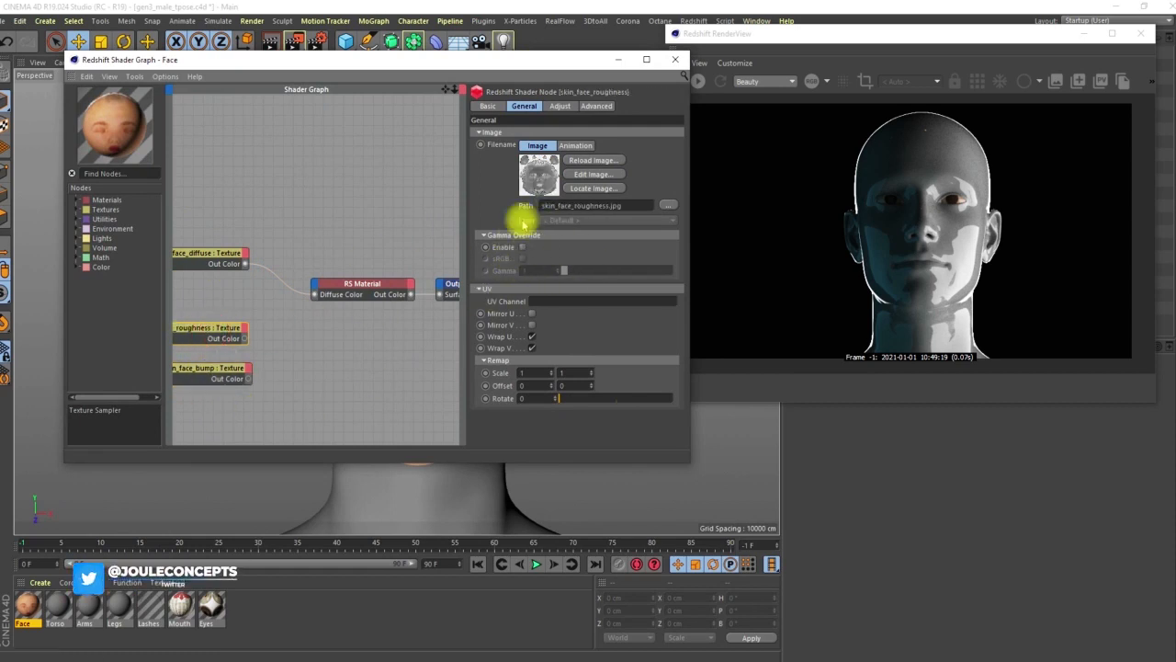
Enable the gamma override at 2.2 on both the skin_face_roughness and skin_face_bump textures.
{"action": "left_click", "coordinate": [522, 247]}
{"action": "left_click_drag", "start_coordinate": [532, 272], "coordinate": [515, 282]}
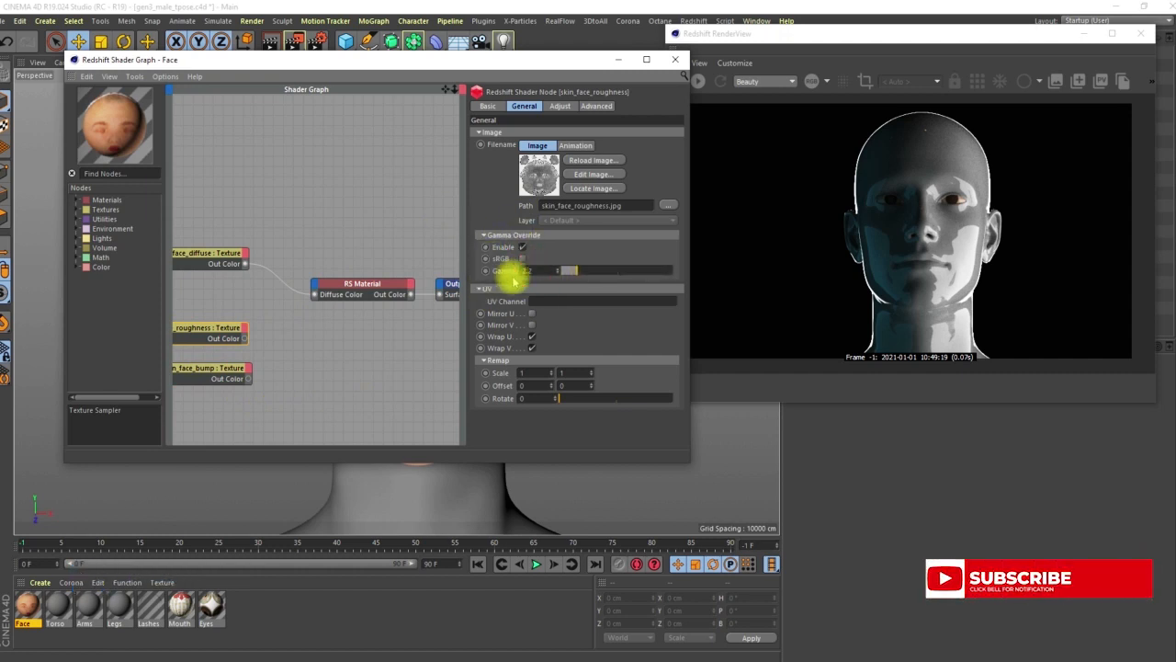
{"action": "left_click", "coordinate": [221, 369]}
{"action": "left_click", "coordinate": [522, 247]}
{"action": "left_click_drag", "start_coordinate": [537, 269], "coordinate": [506, 280]}
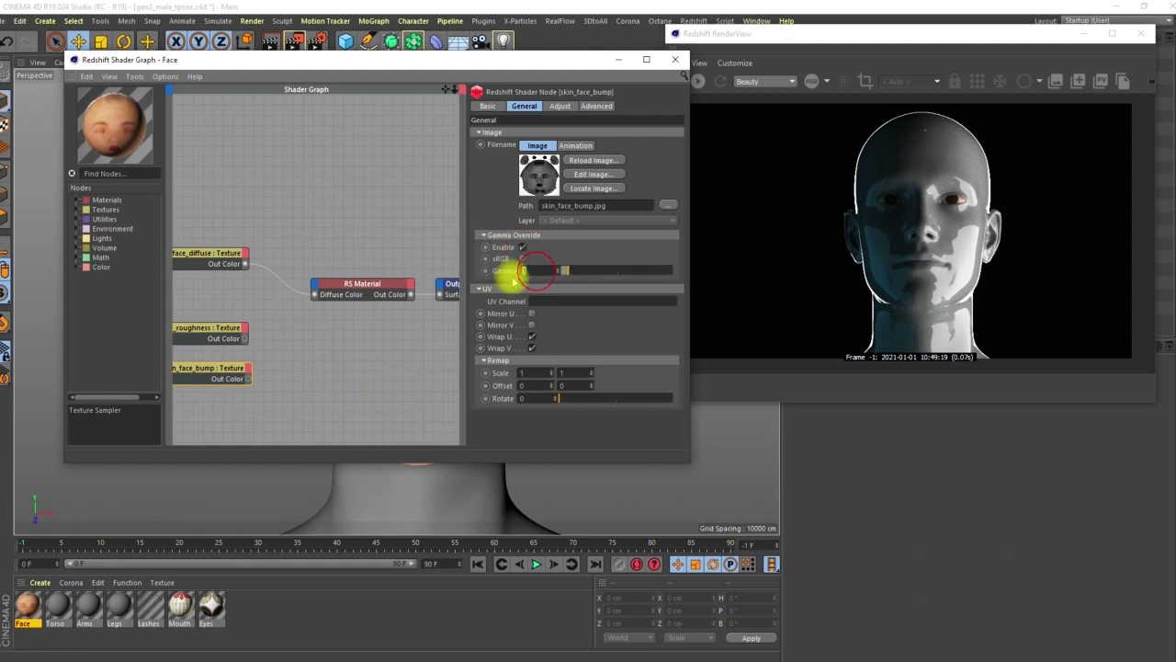
{"action": "type", "text": "2.2"}
{"action": "key", "text": "Return"}
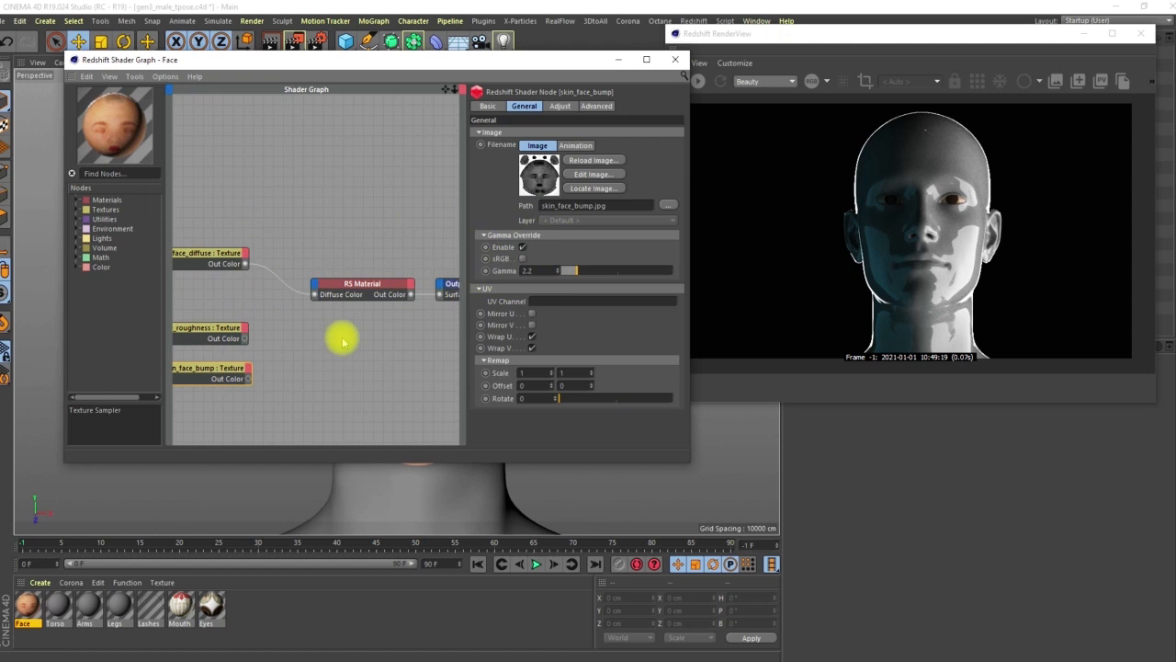
Start the live render and connect the skin_face_roughness texture to the RS Material's Refl Roughness.
{"action": "left_click", "coordinate": [211, 331]}
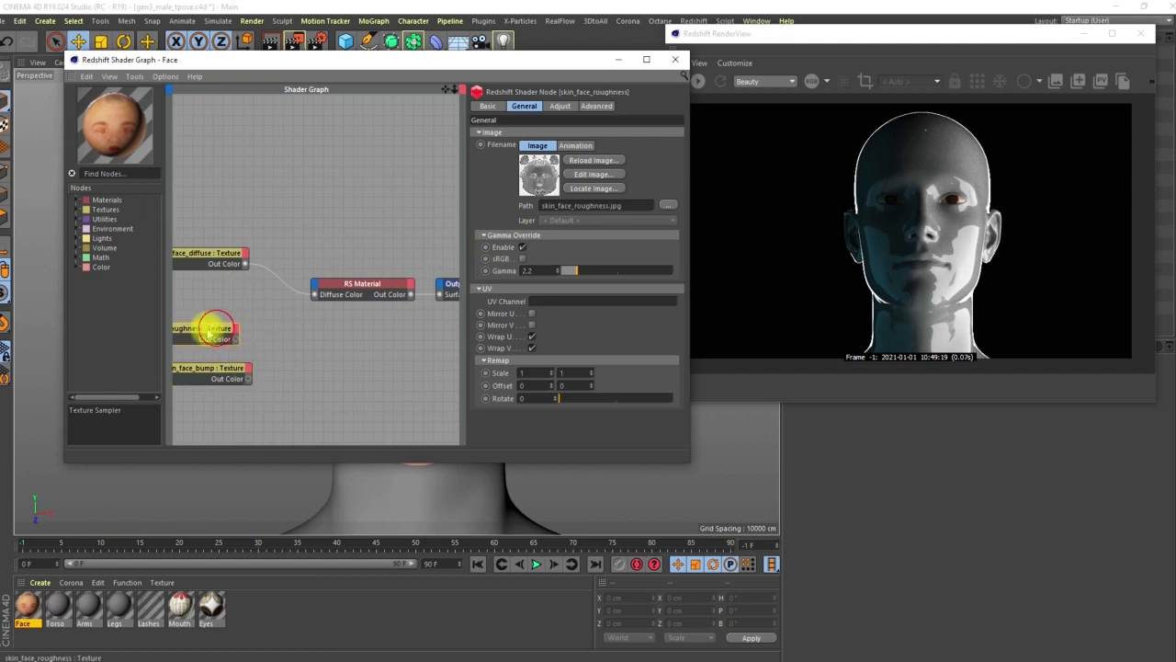
{"action": "left_click", "coordinate": [761, 48]}
{"action": "left_click", "coordinate": [699, 81]}
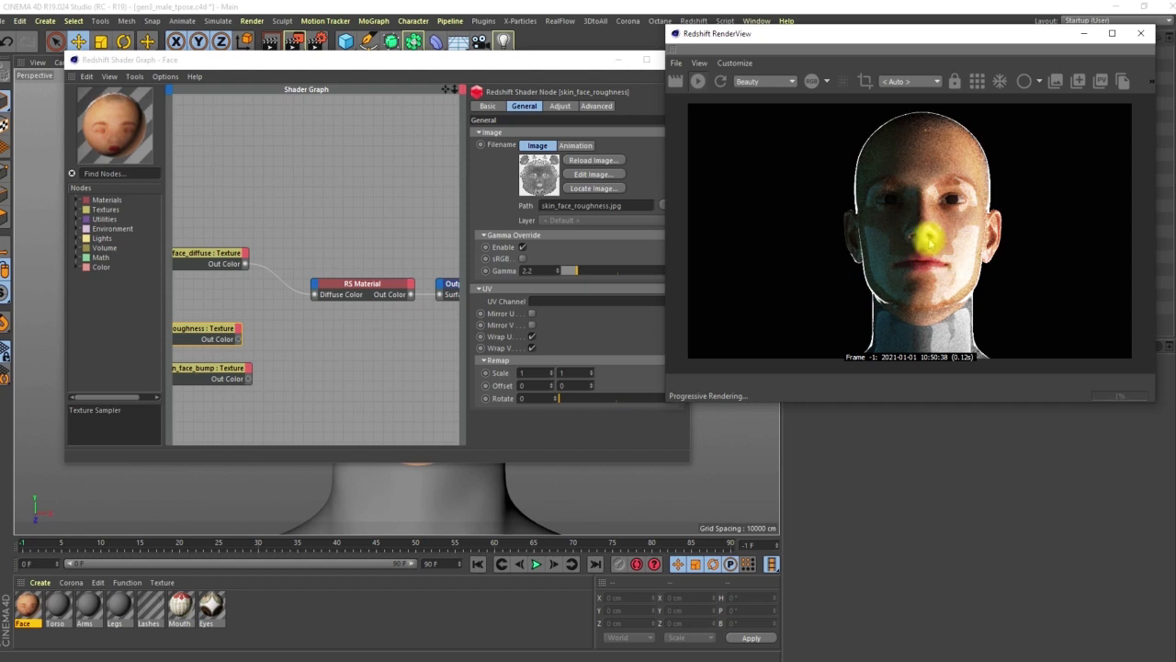
{"action": "left_click_drag", "start_coordinate": [238, 340], "coordinate": [316, 283]}
{"action": "mouse_move", "coordinate": [401, 319]}
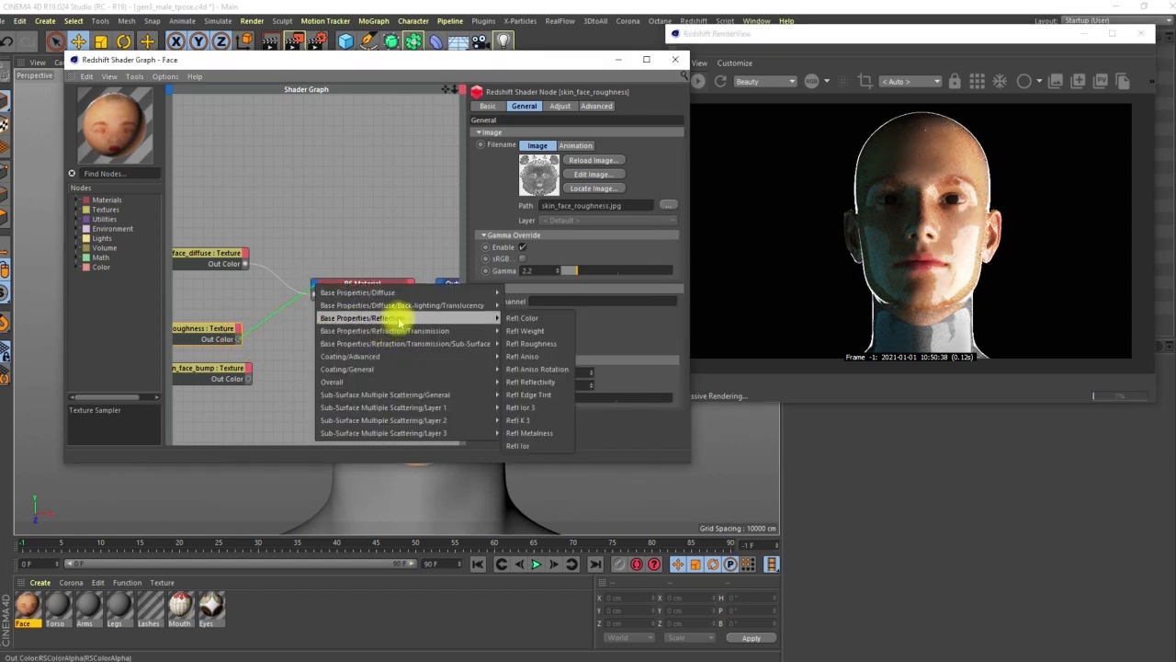
{"action": "left_click", "coordinate": [533, 343]}
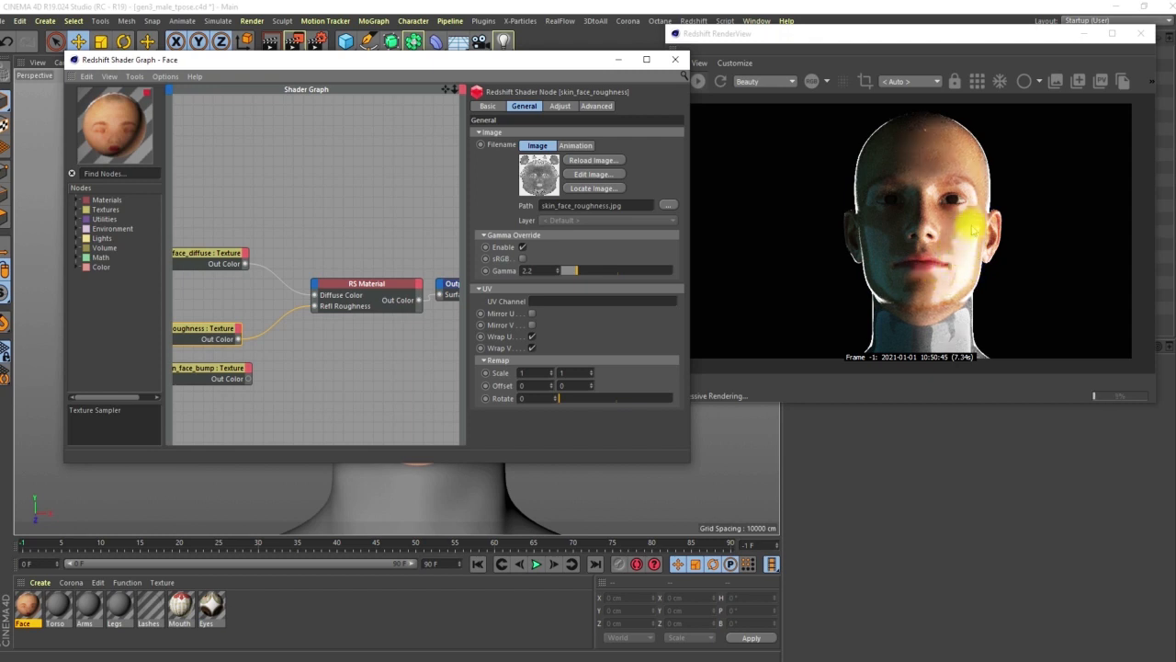
Lower the RS Material's reflection weight to about 0.44.
{"action": "left_click", "coordinate": [370, 281]}
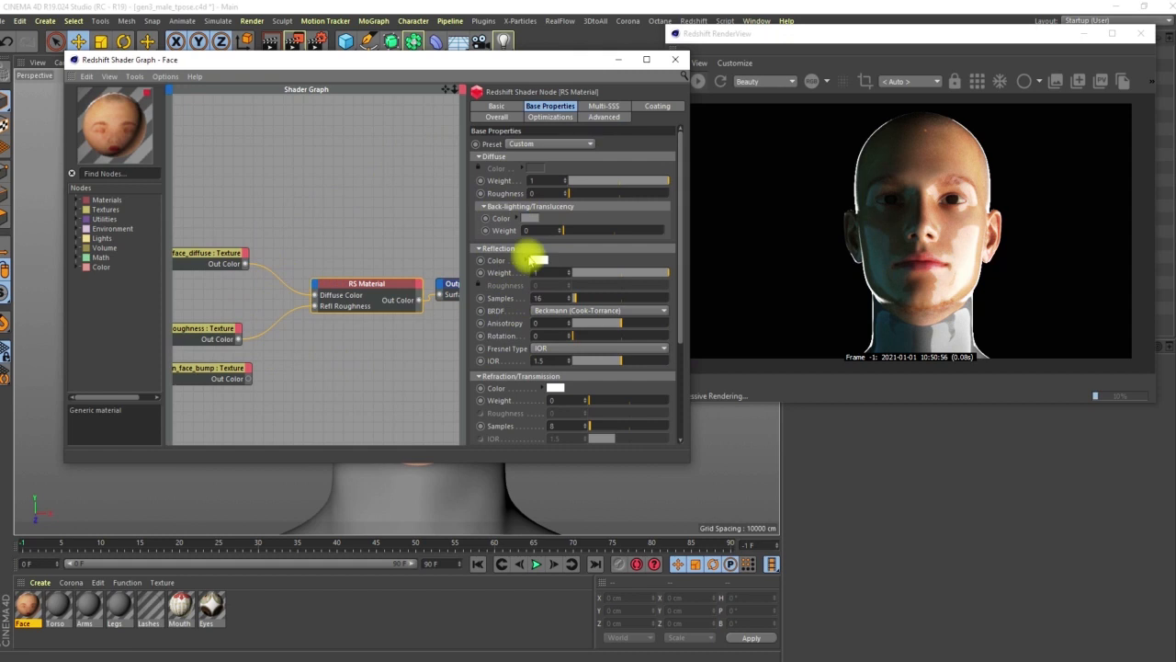
{"action": "left_click_drag", "start_coordinate": [653, 272], "coordinate": [632, 272]}
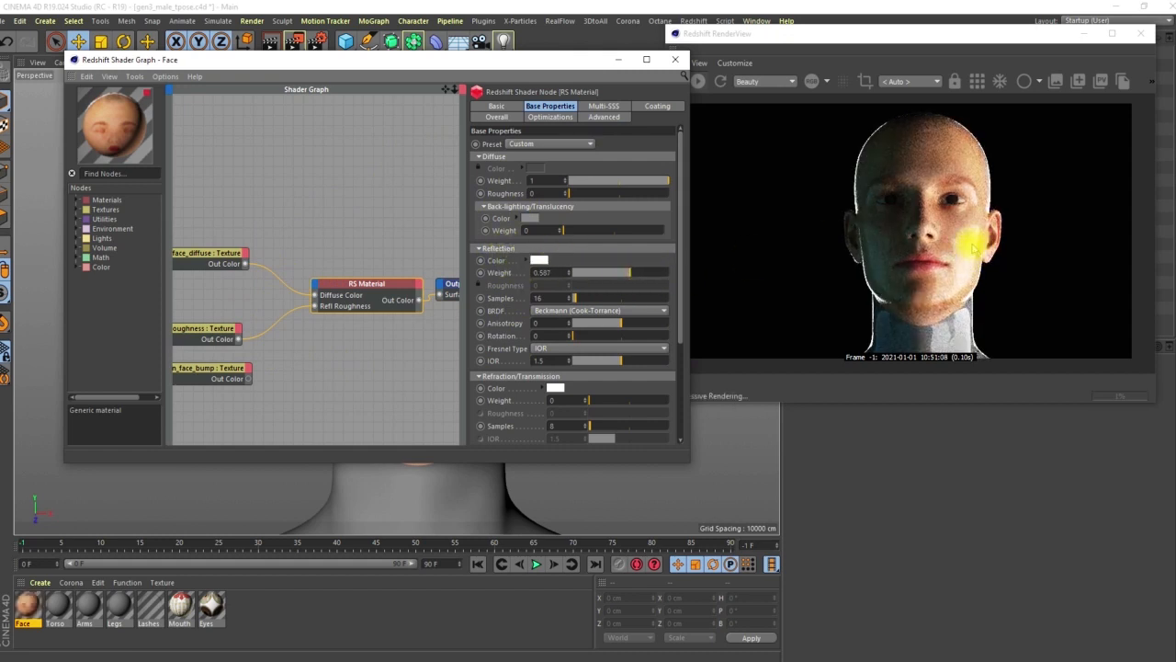
{"action": "left_click_drag", "start_coordinate": [622, 272], "coordinate": [609, 271]}
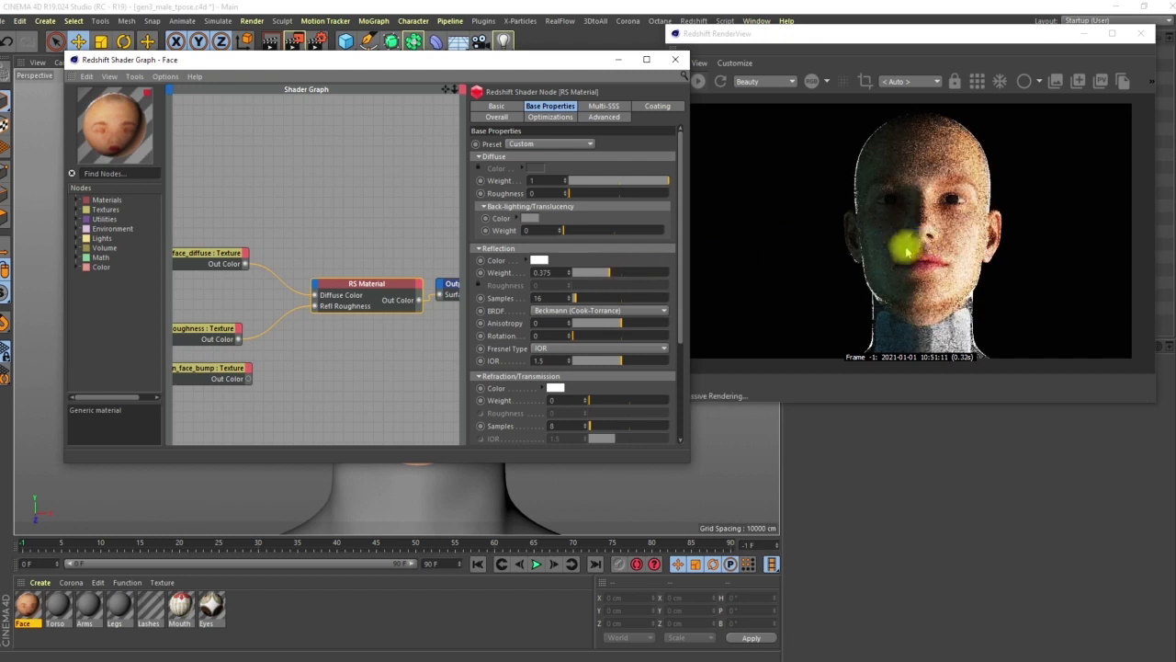
{"action": "left_click_drag", "start_coordinate": [612, 272], "coordinate": [620, 271]}
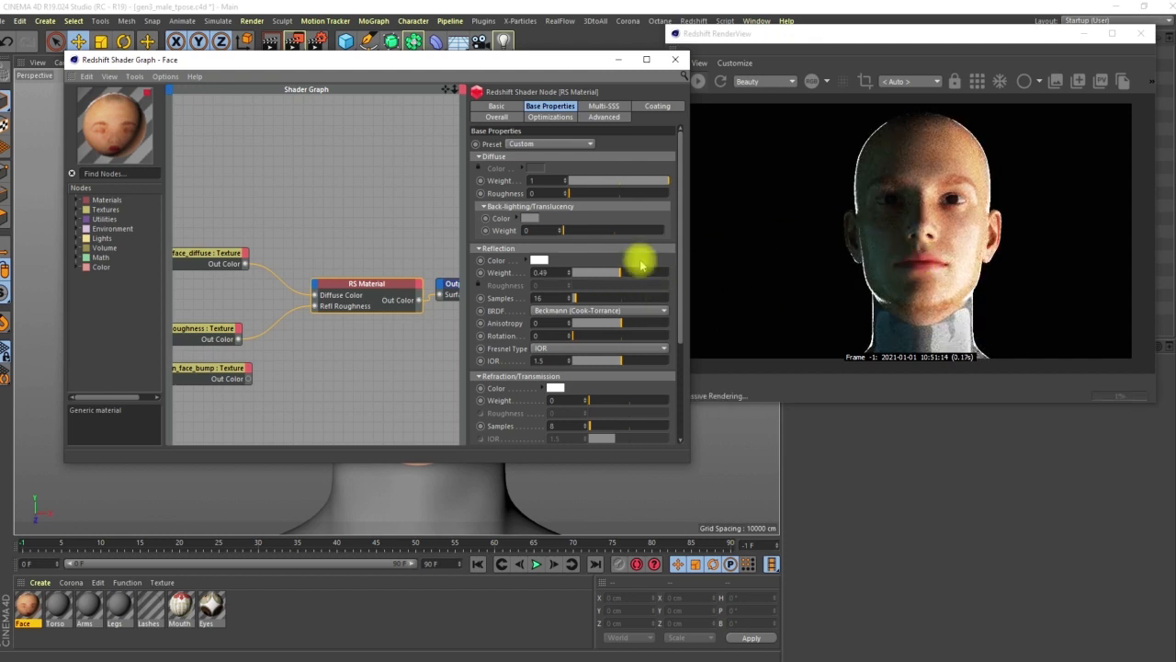
{"action": "left_click_drag", "start_coordinate": [621, 273], "coordinate": [615, 272]}
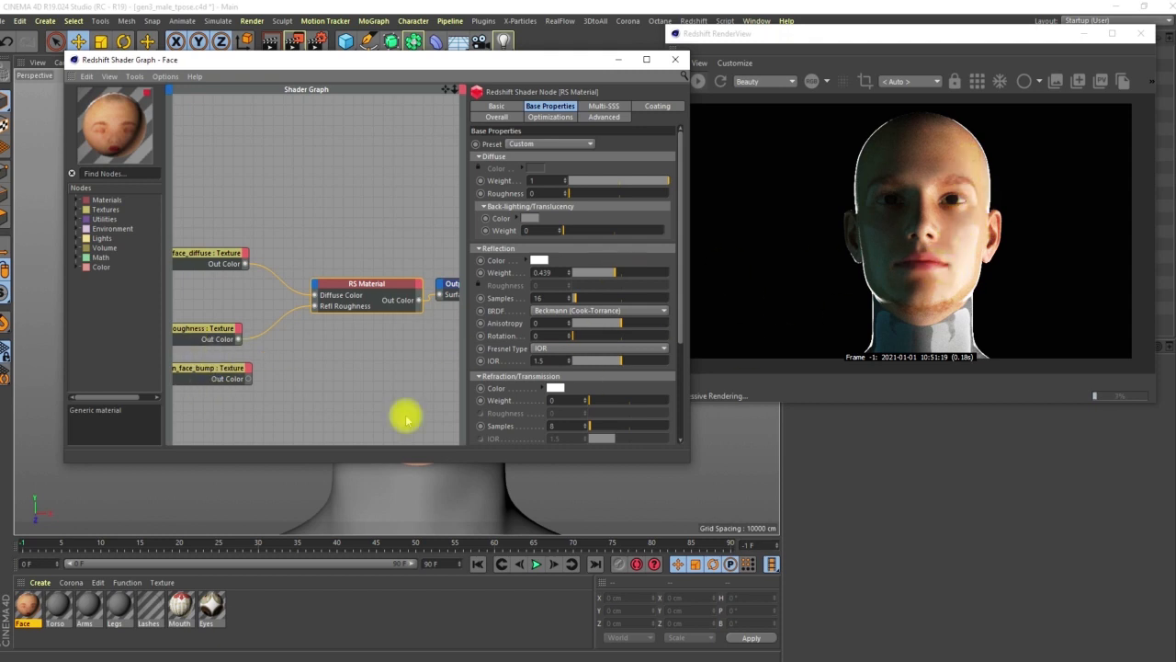
Tidy the diffuse and roughness nodes, add an RS Bump Map node and connect the skin_face_bump texture to its input.
{"action": "left_click_drag", "start_coordinate": [202, 329], "coordinate": [204, 302]}
{"action": "left_click_drag", "start_coordinate": [215, 250], "coordinate": [205, 264]}
{"action": "left_click", "coordinate": [103, 173]}
{"action": "type", "text": "bump"}
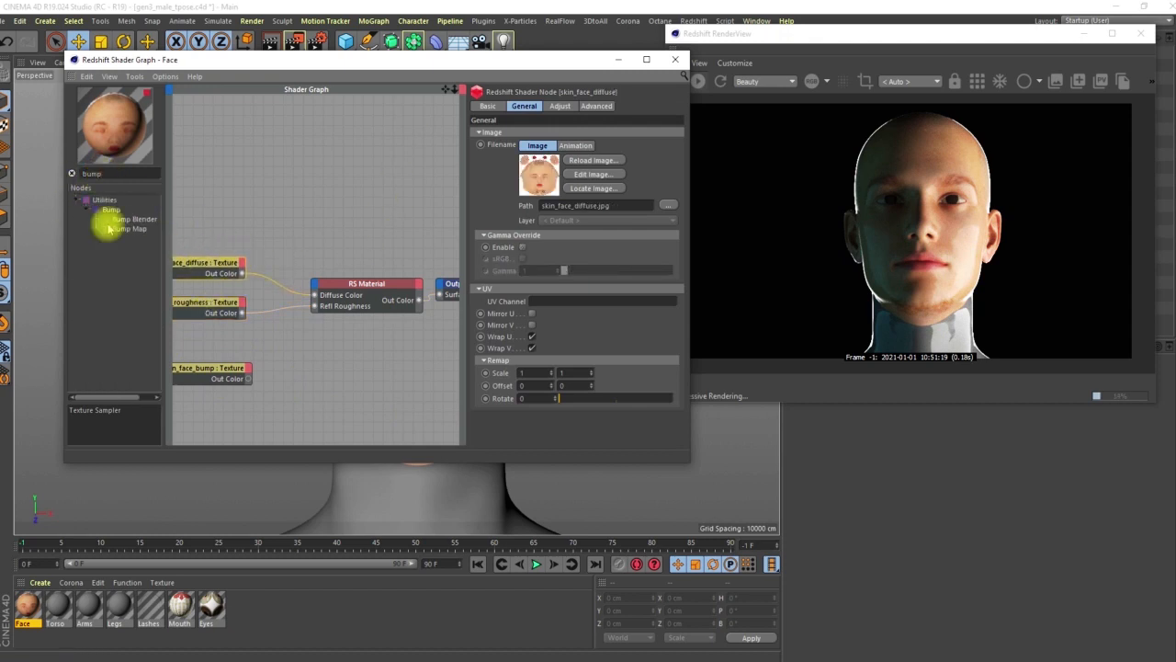
{"action": "left_click_drag", "start_coordinate": [320, 378], "coordinate": [321, 377]}
{"action": "left_click", "coordinate": [224, 373]}
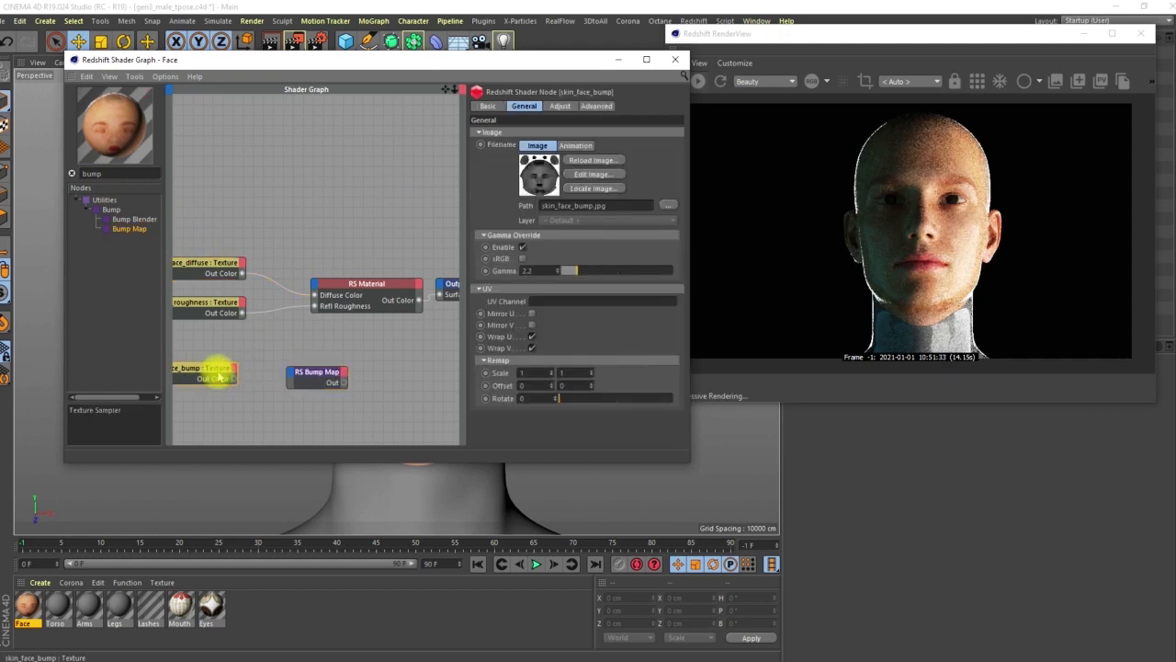
{"action": "left_click_drag", "start_coordinate": [235, 378], "coordinate": [342, 393]}
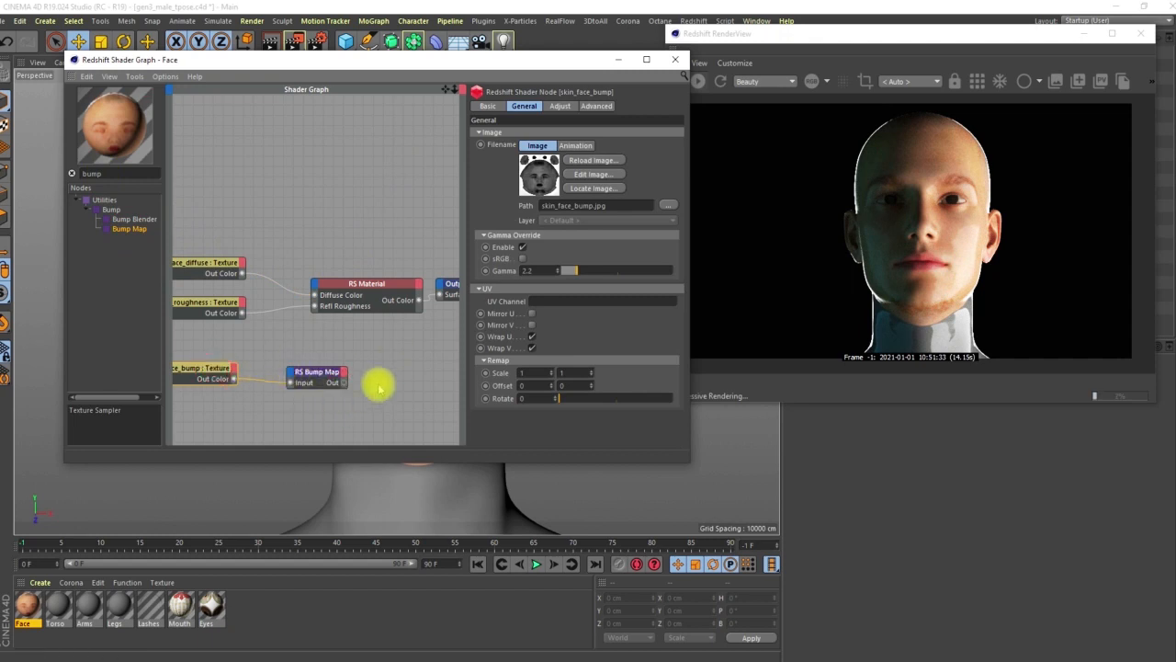
Move the RS Bump Map closer to its texture and connect it to the RS Material's overall Bump Input.
{"action": "left_click_drag", "start_coordinate": [313, 372], "coordinate": [313, 288]}
{"action": "mouse_move", "coordinate": [380, 382]}
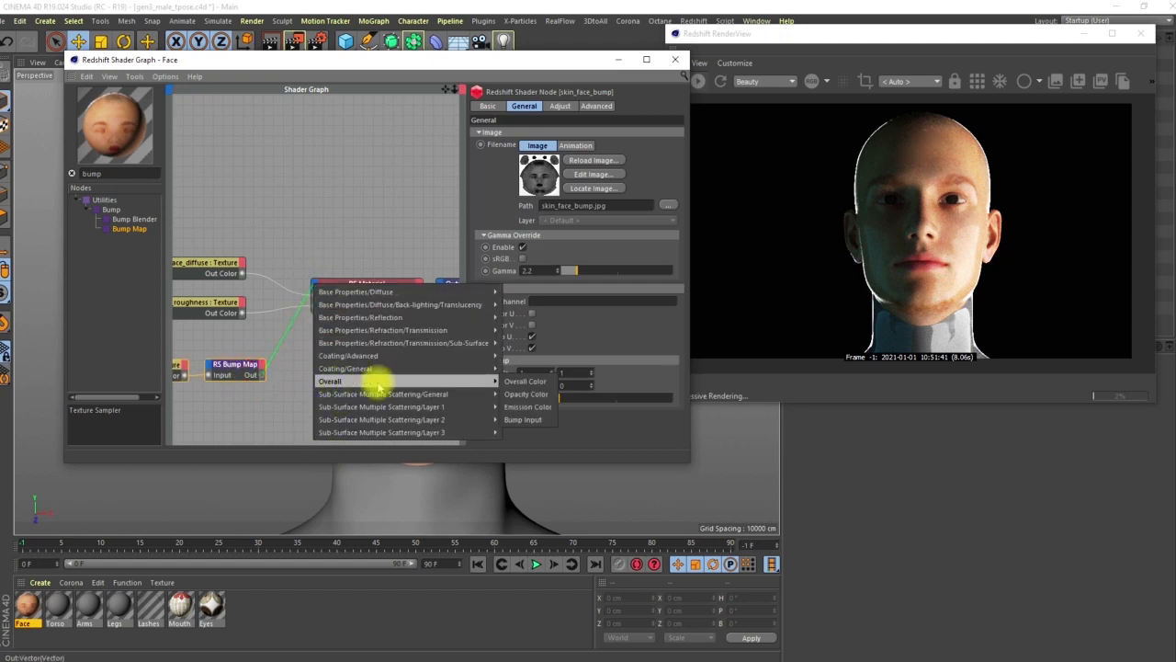
{"action": "left_click", "coordinate": [523, 420]}
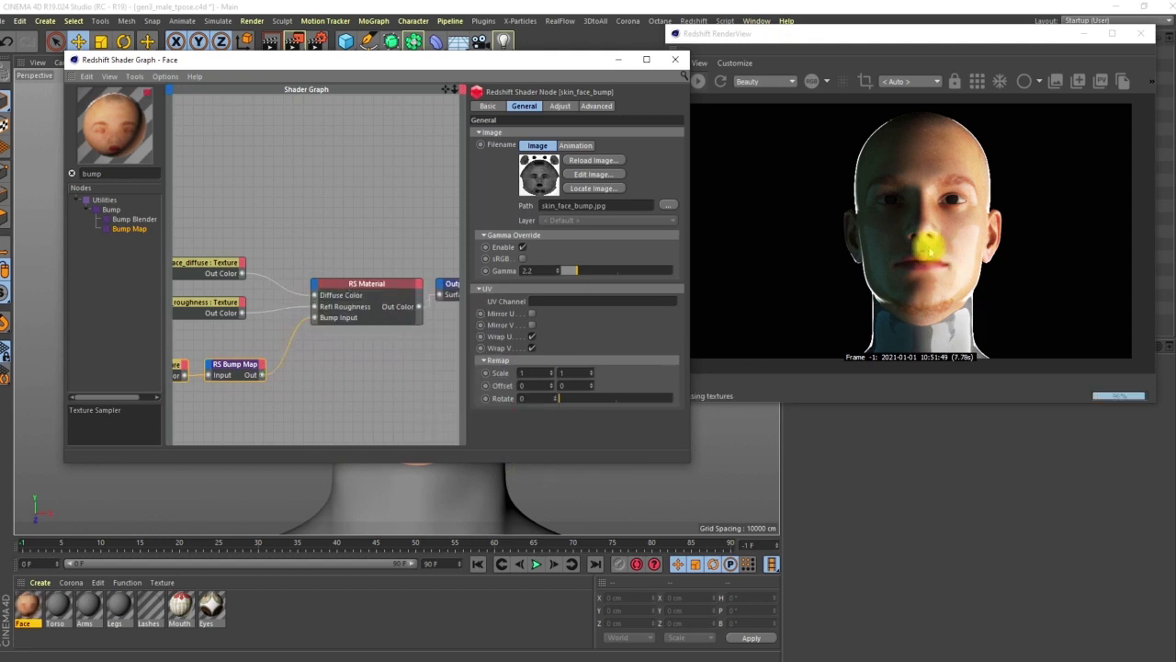
Examine the rendered face through the different RS cameras, ending on the RS Camera.5 close-up with the render window beside the graph.
{"action": "left_click", "coordinate": [844, 41]}
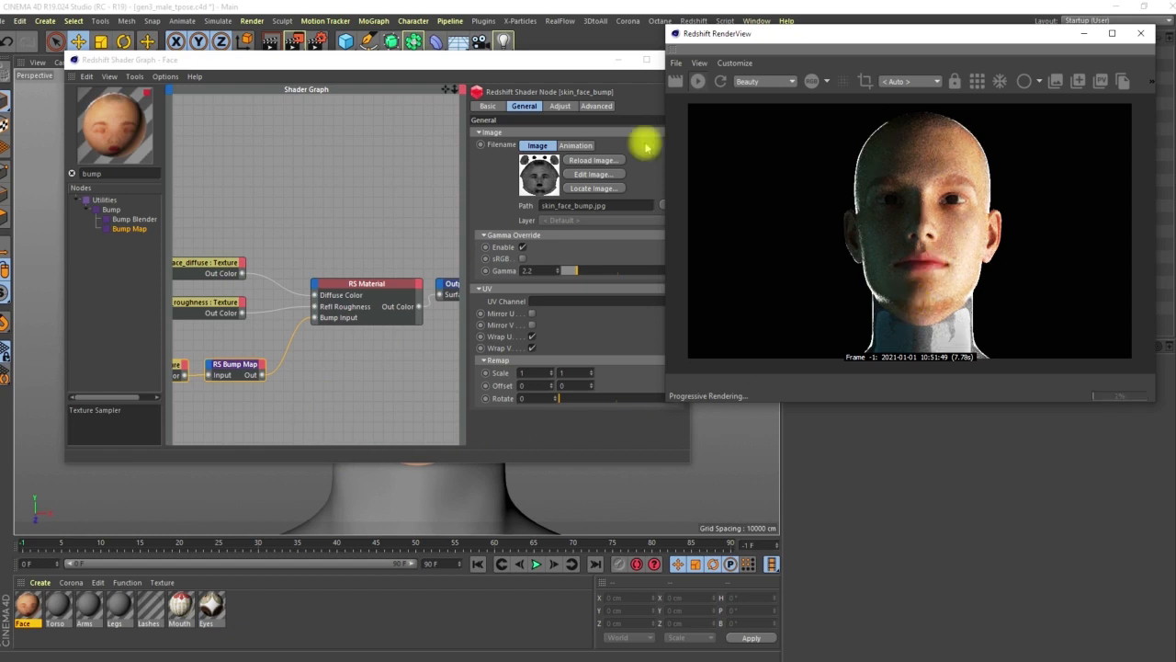
{"action": "left_click_drag", "start_coordinate": [808, 37], "coordinate": [353, 145]}
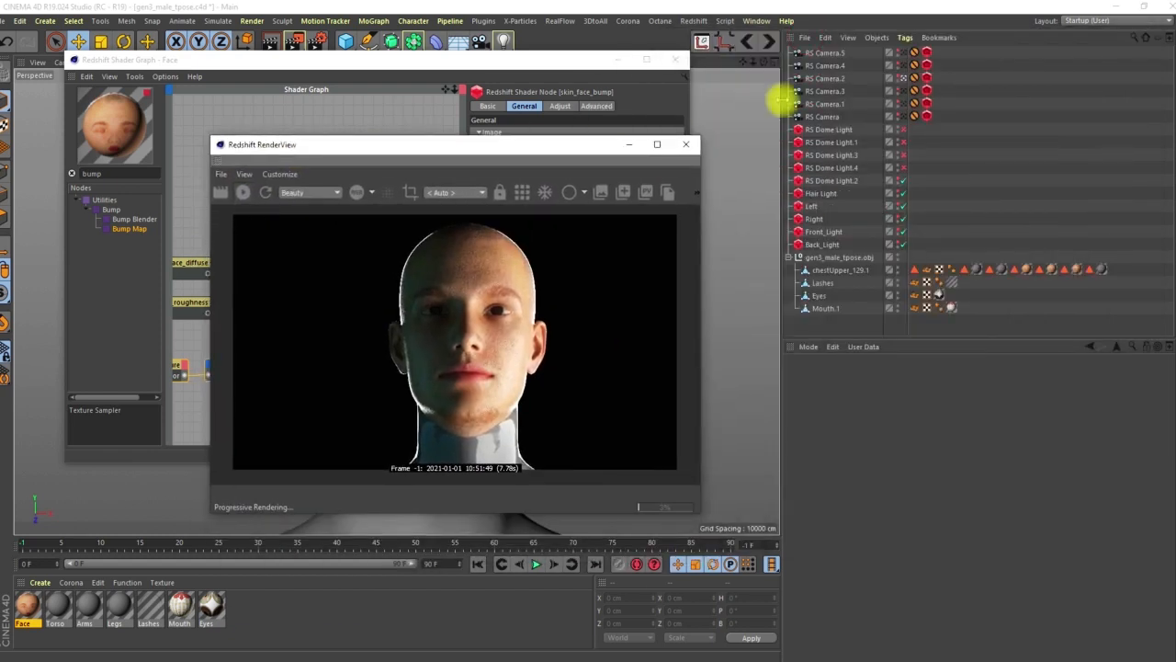
{"action": "left_click", "coordinate": [905, 92]}
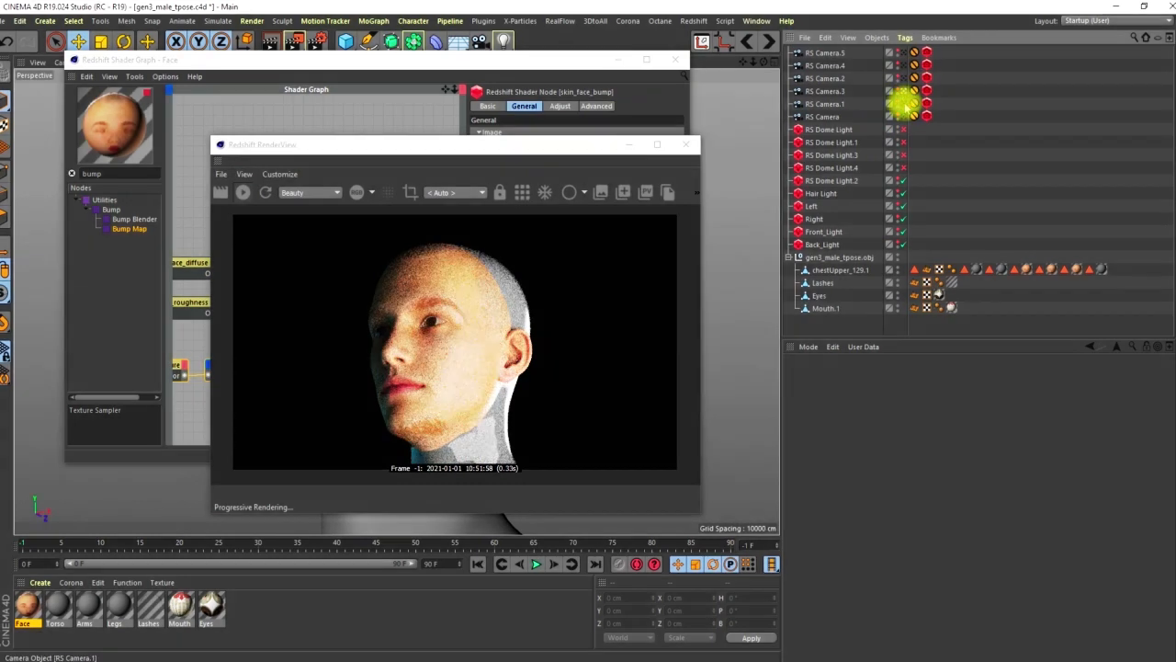
{"action": "left_click", "coordinate": [904, 105]}
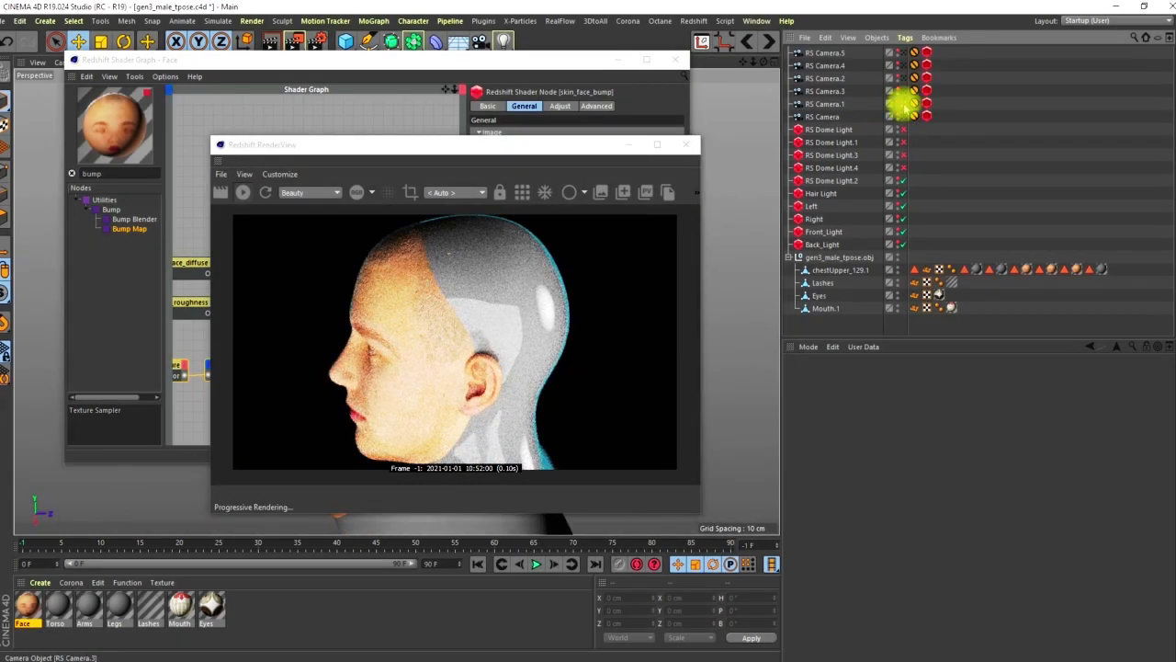
{"action": "left_click", "coordinate": [905, 116]}
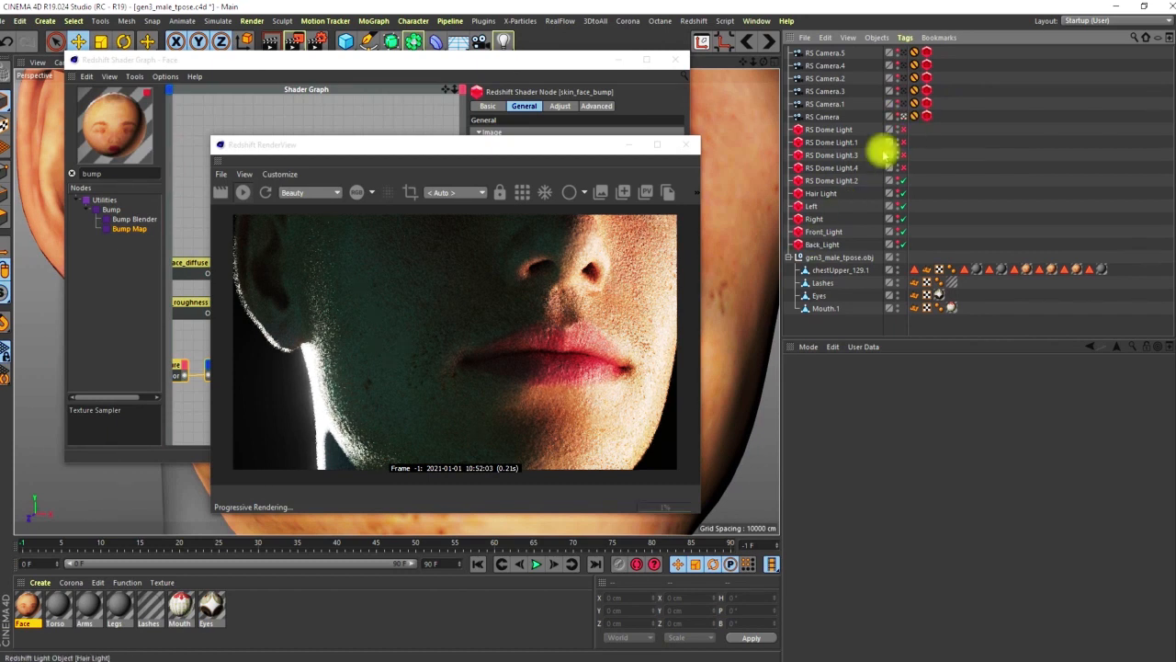
{"action": "left_click", "coordinate": [902, 80]}
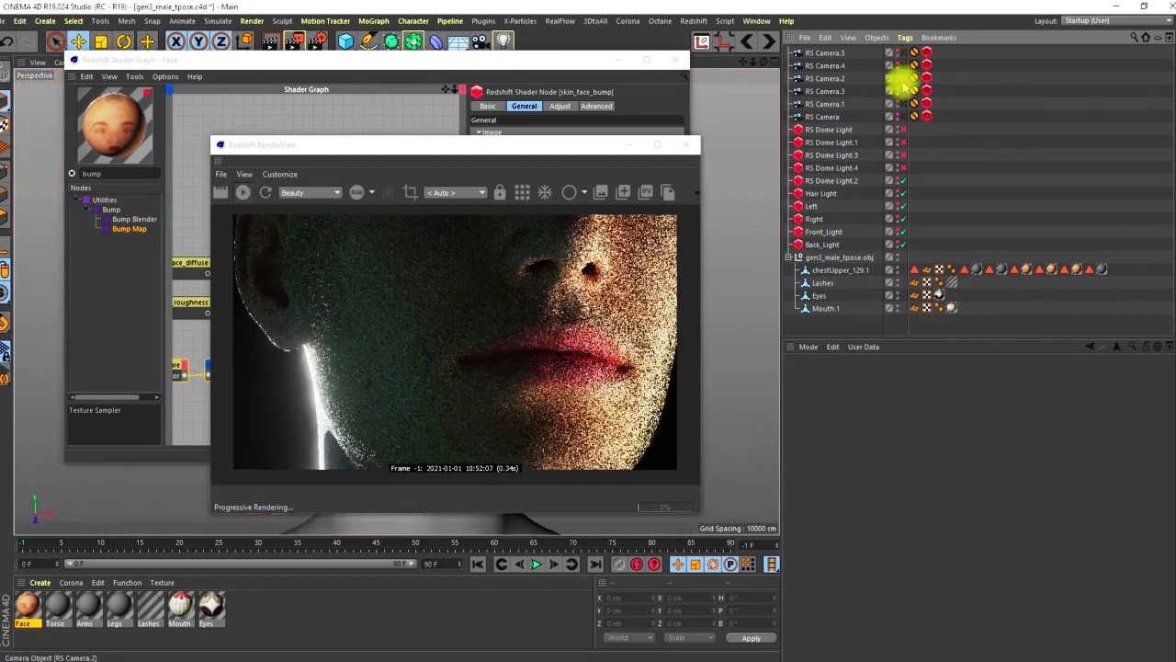
{"action": "left_click", "coordinate": [906, 66]}
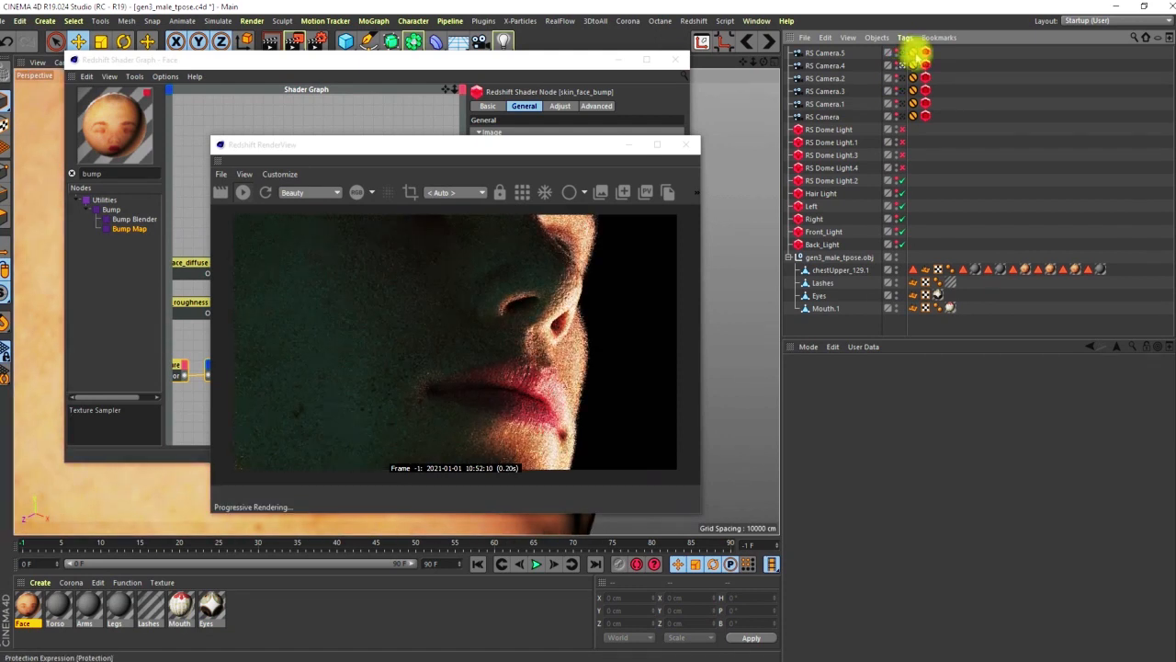
{"action": "left_click", "coordinate": [889, 91]}
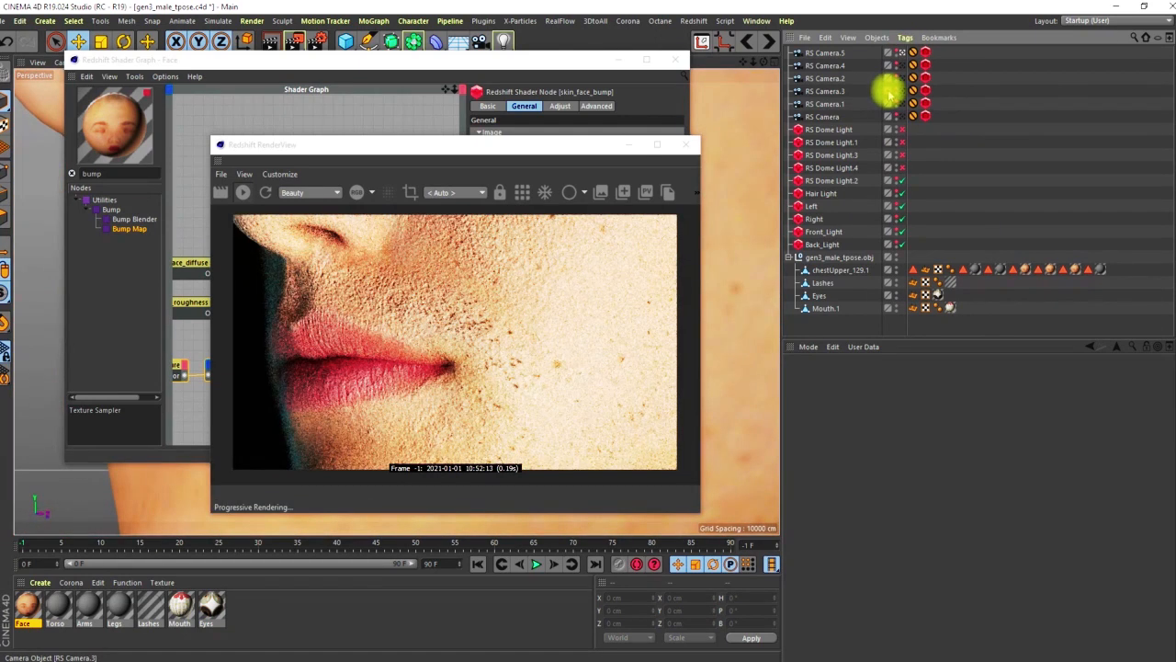
{"action": "left_click_drag", "start_coordinate": [528, 147], "coordinate": [906, 48]}
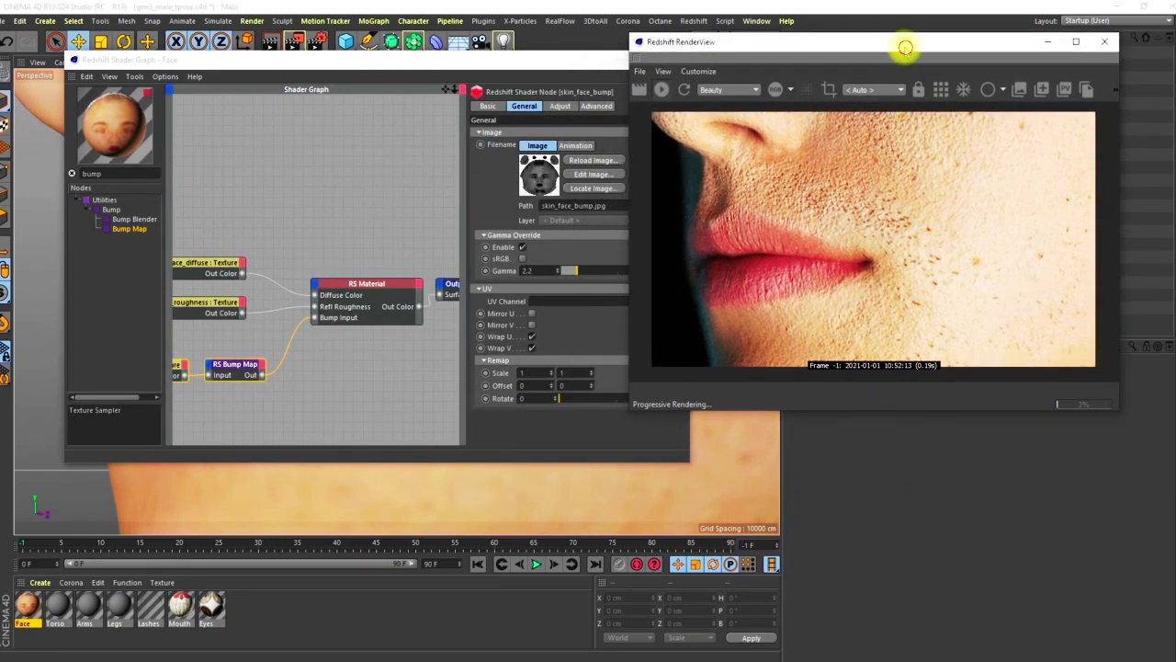
{"action": "left_click_drag", "start_coordinate": [906, 47], "coordinate": [902, 43]}
Reduce the RS Bump Map's Height Scale to 0.5 and further to 0.3, keeping the graph window clear of the render.
{"action": "left_click", "coordinate": [540, 177]}
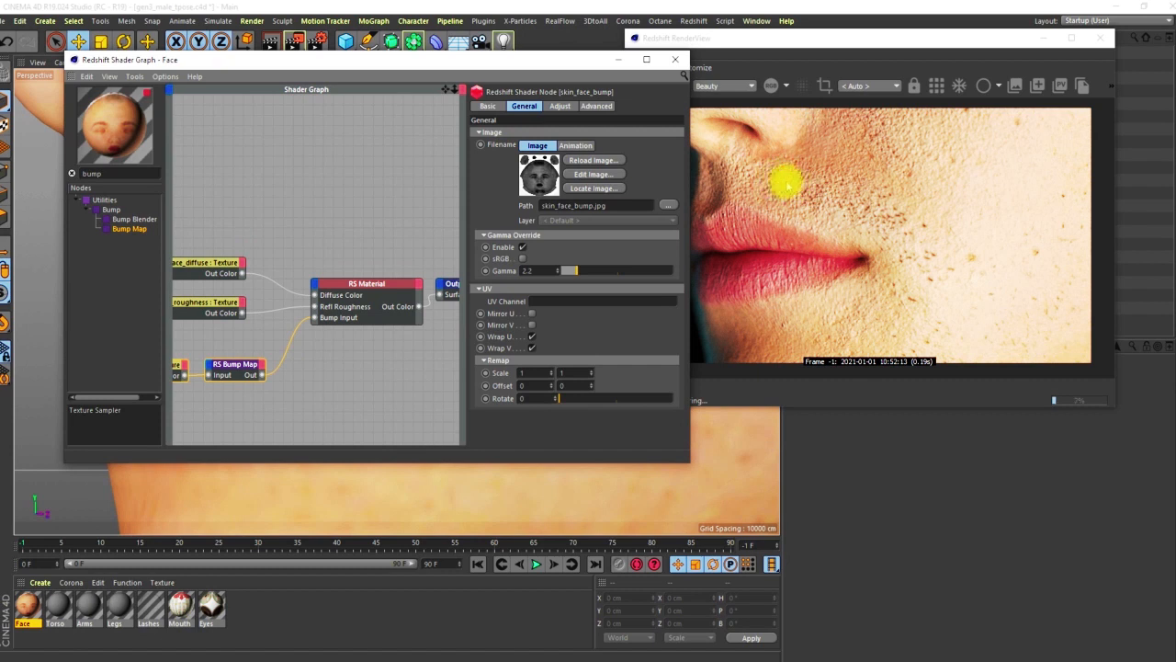
{"action": "left_click", "coordinate": [234, 364]}
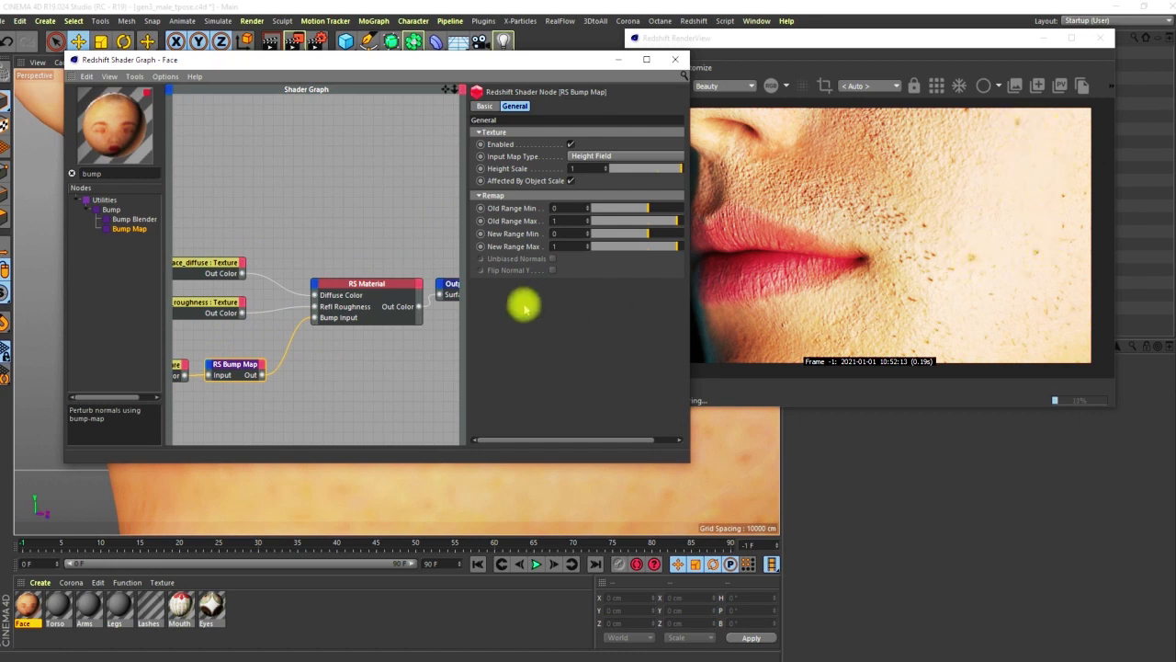
{"action": "left_click", "coordinate": [515, 169]}
{"action": "left_click_drag", "start_coordinate": [550, 61], "coordinate": [504, 67]}
{"action": "left_click", "coordinate": [529, 174]}
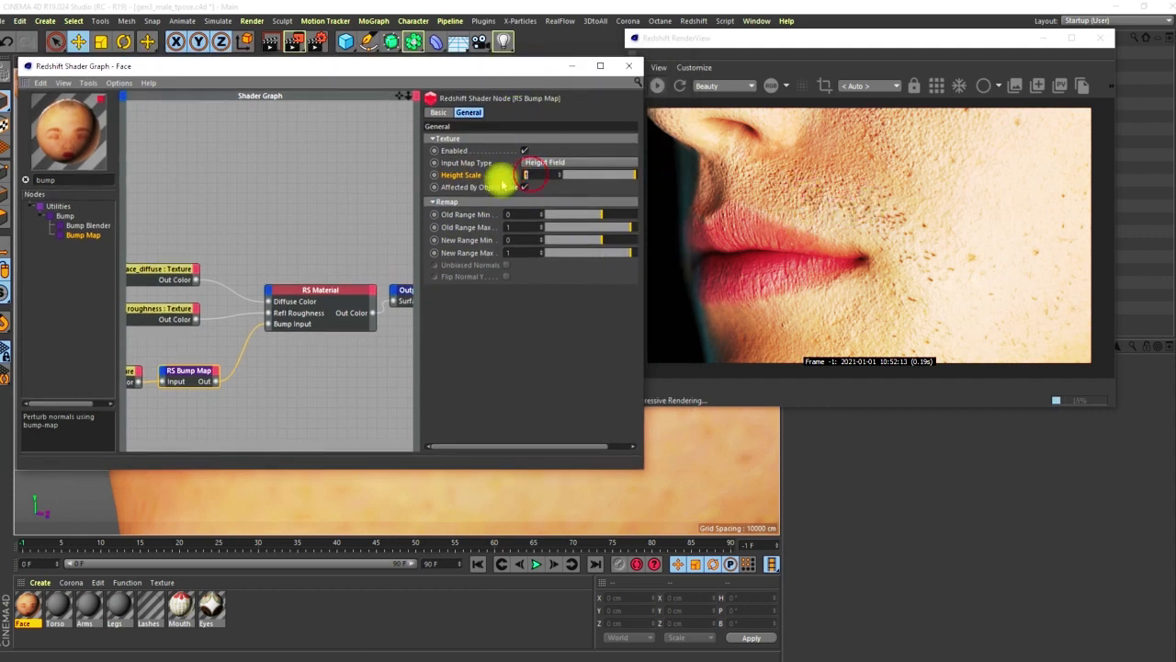
{"action": "key", "text": "Return"}
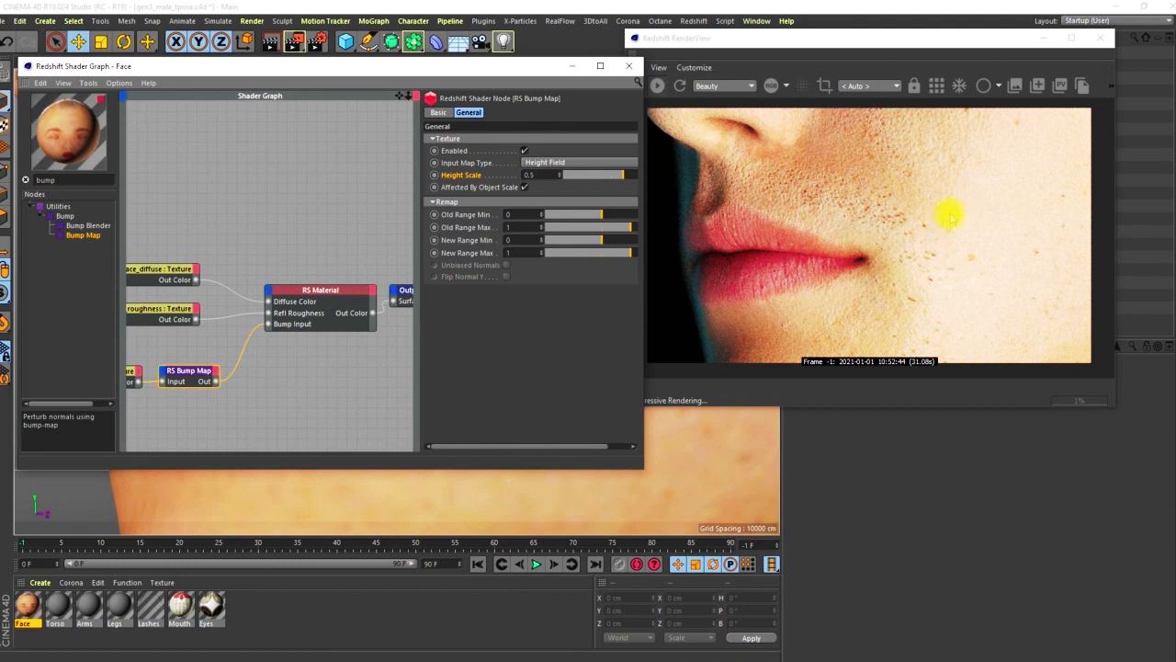
{"action": "left_click", "coordinate": [537, 175]}
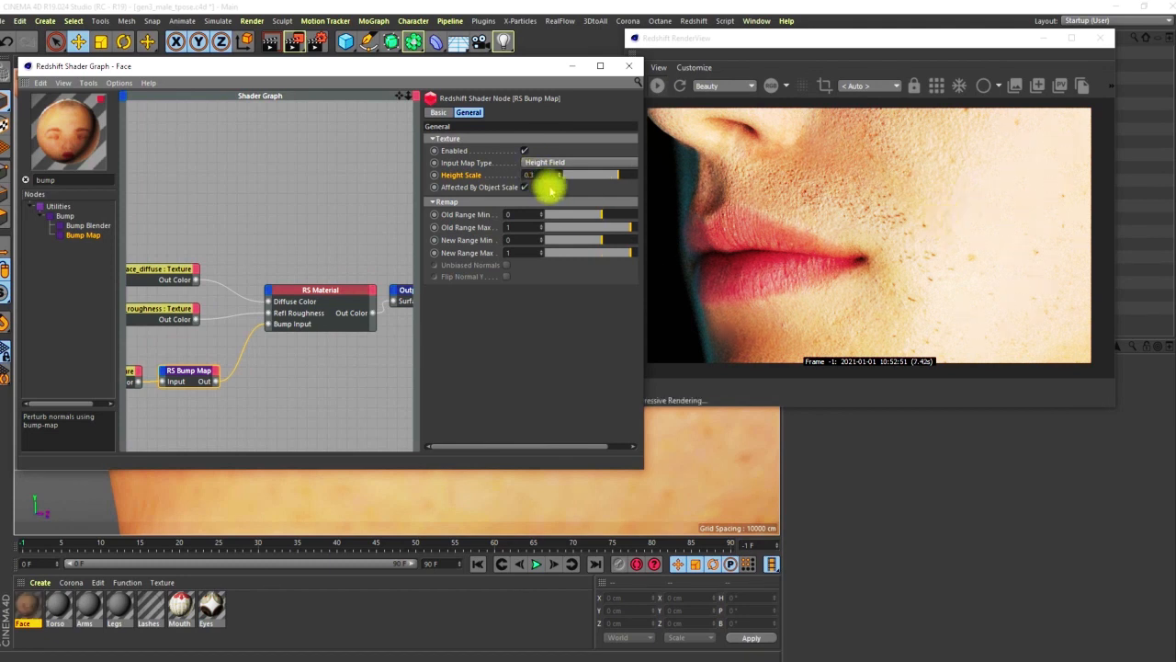
{"action": "key", "text": "Return"}
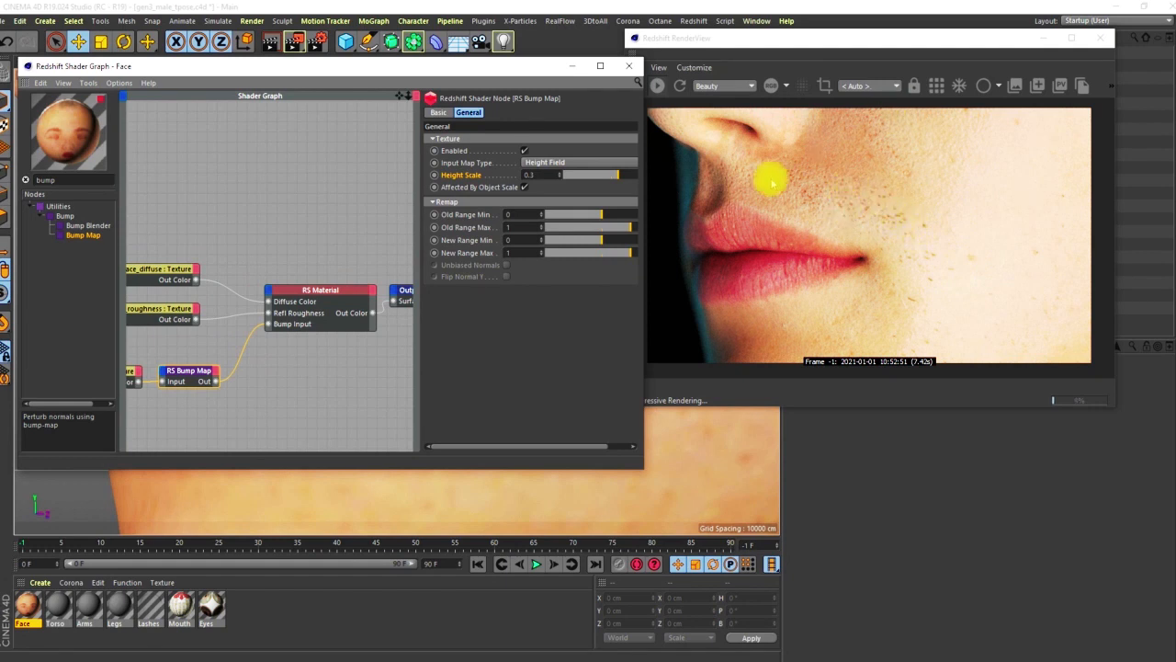
Invert the RS Bump Map's Height Scale to -0.3 and strengthen it to -0.5.
{"action": "left_click", "coordinate": [523, 173]}
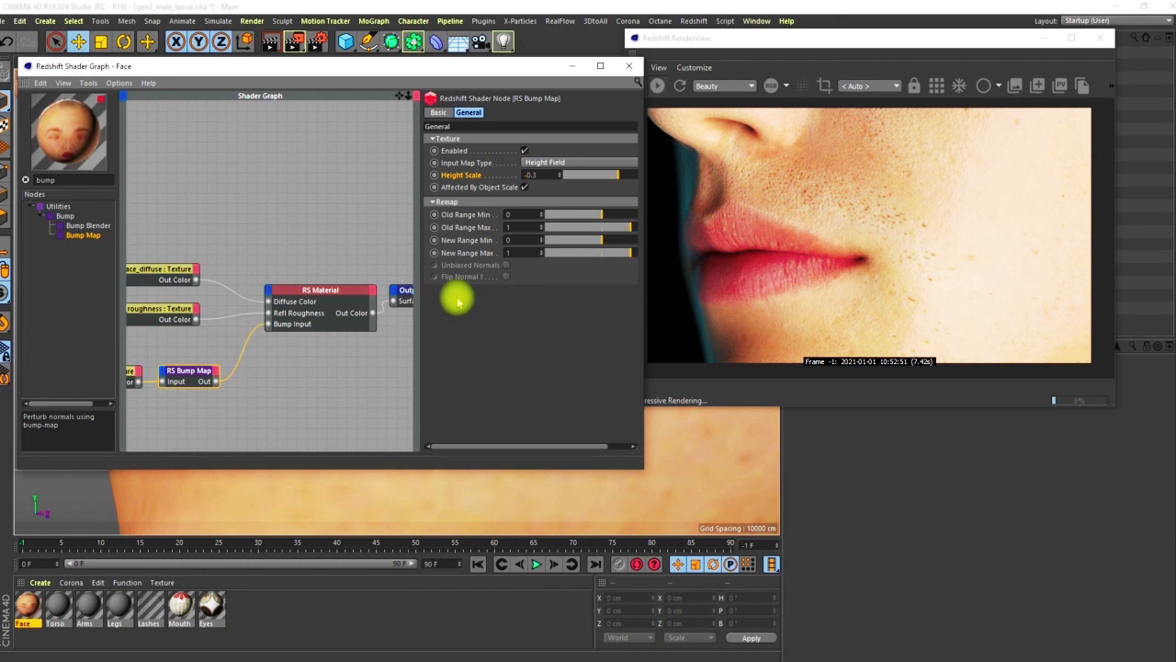
{"action": "key", "text": "Return"}
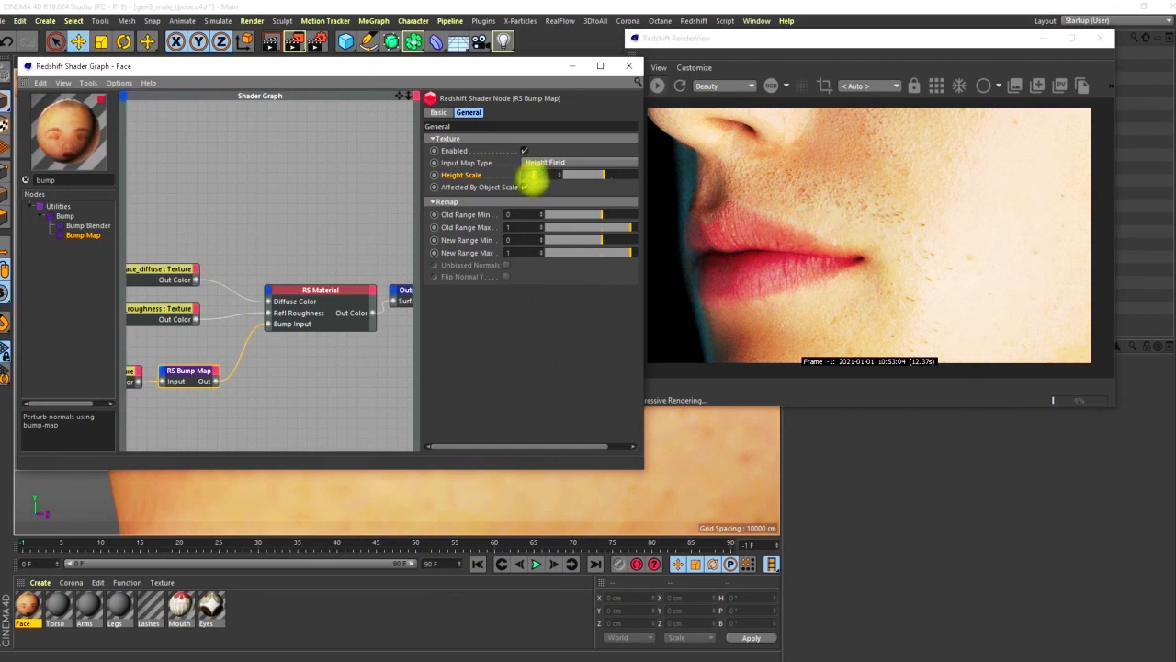
{"action": "type", "text": "5"}
{"action": "key", "text": "Return"}
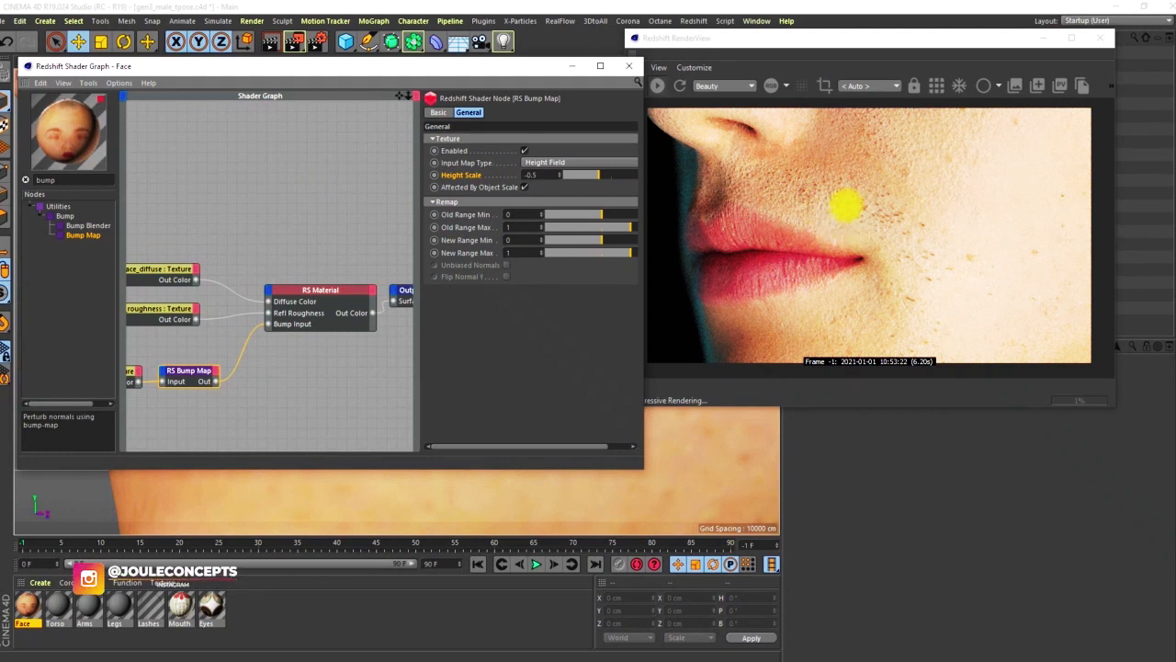
Try a weaker inverted bump by setting the RS Bump Map's Height Scale to -0.35.
{"action": "left_click_drag", "start_coordinate": [533, 175], "coordinate": [554, 181]}
{"action": "type", "text": "35"}
{"action": "key", "text": "Return"}
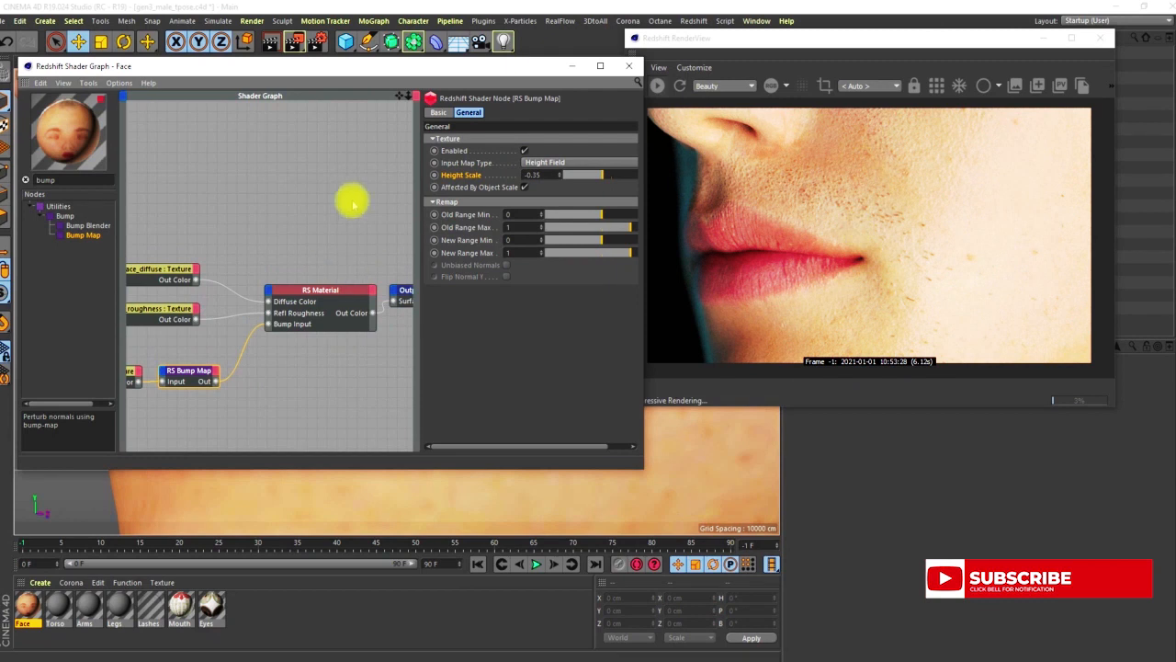
Render the full face through RS Camera.2 beside the graph and set the RS Bump Map's Height Scale to -0.5.
{"action": "left_click_drag", "start_coordinate": [835, 38], "coordinate": [453, 84]}
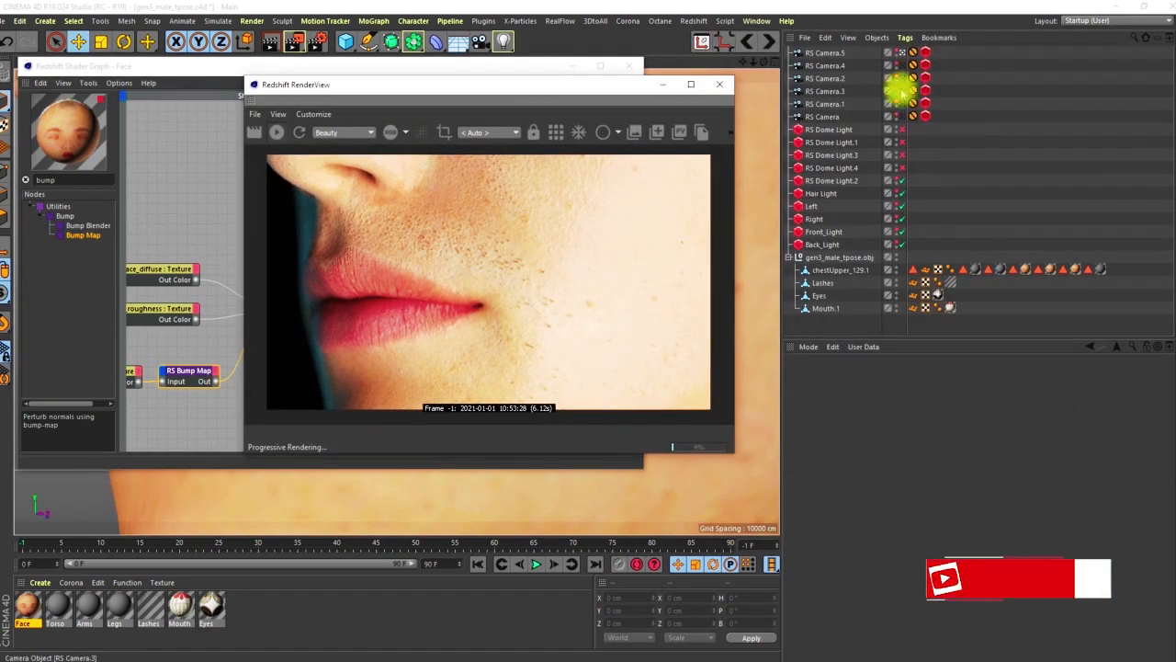
{"action": "left_click", "coordinate": [899, 91]}
{"action": "left_click", "coordinate": [898, 78]}
{"action": "left_click_drag", "start_coordinate": [596, 85], "coordinate": [820, 53]}
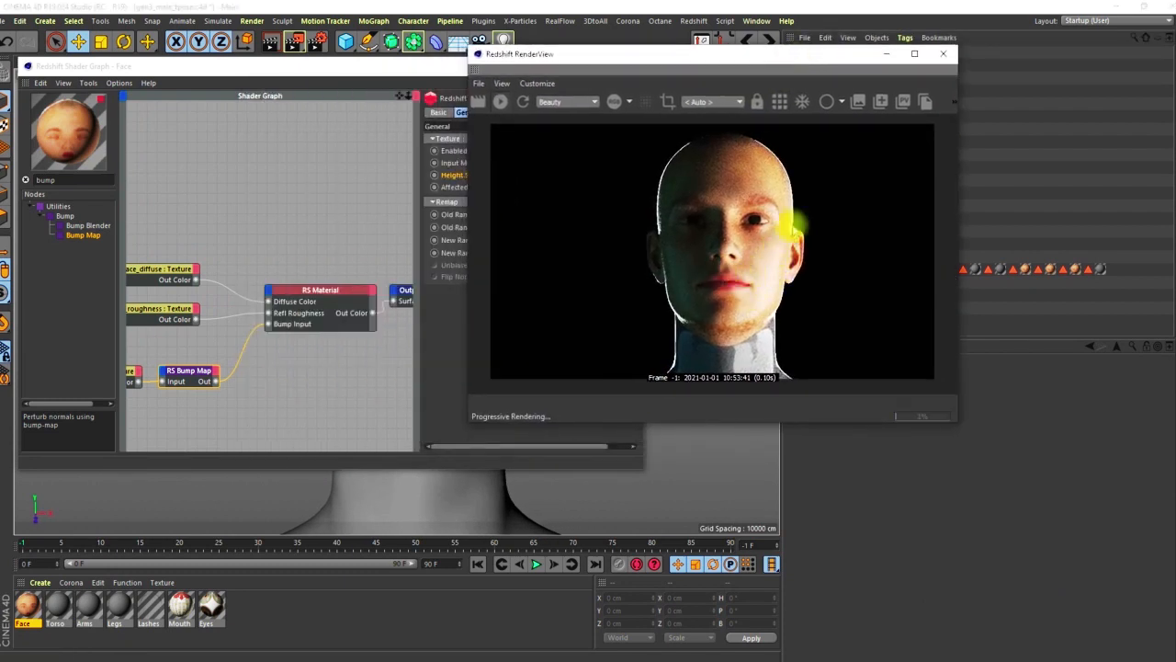
{"action": "left_click_drag", "start_coordinate": [795, 73], "coordinate": [944, 47]}
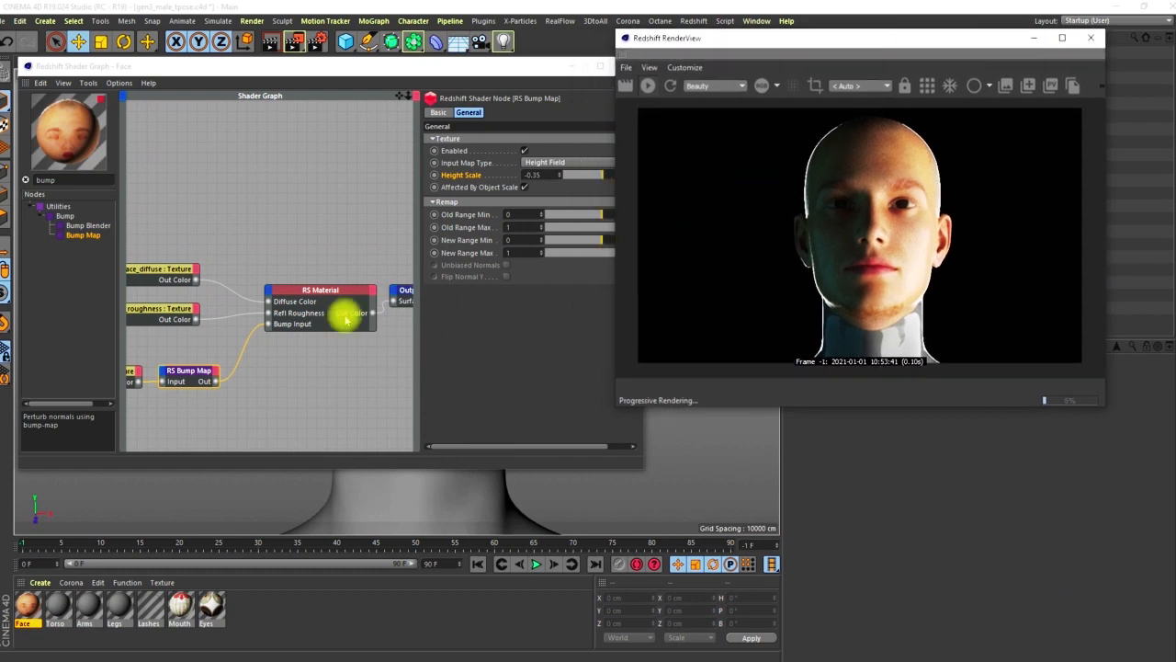
{"action": "left_click", "coordinate": [209, 366]}
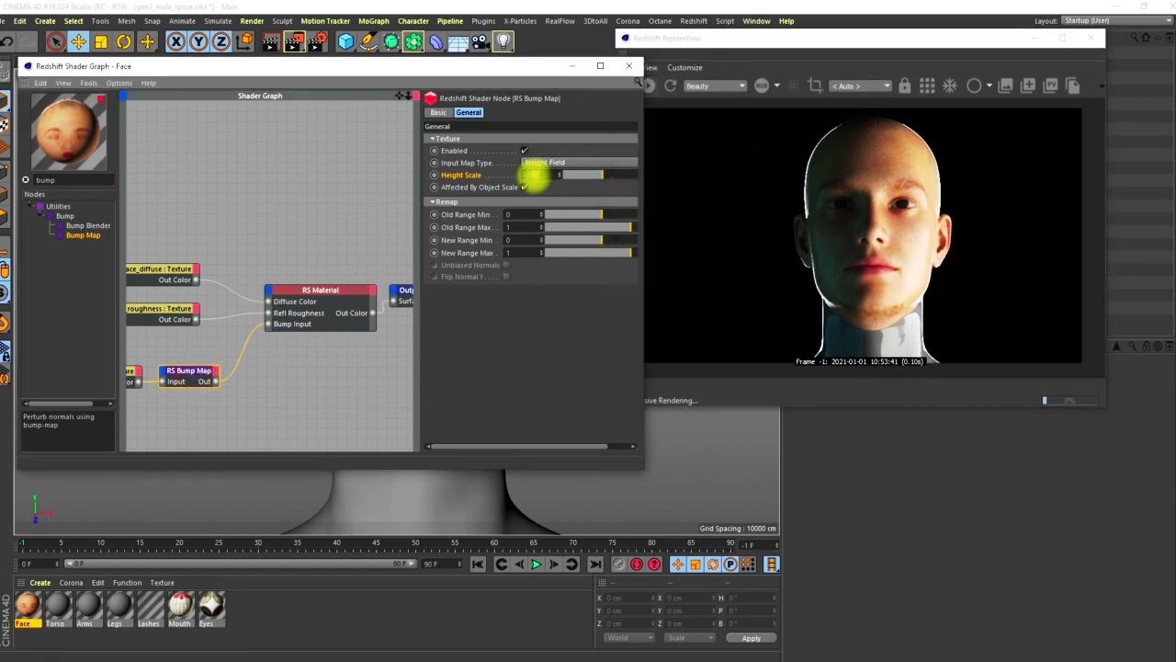
{"action": "key", "text": "Return"}
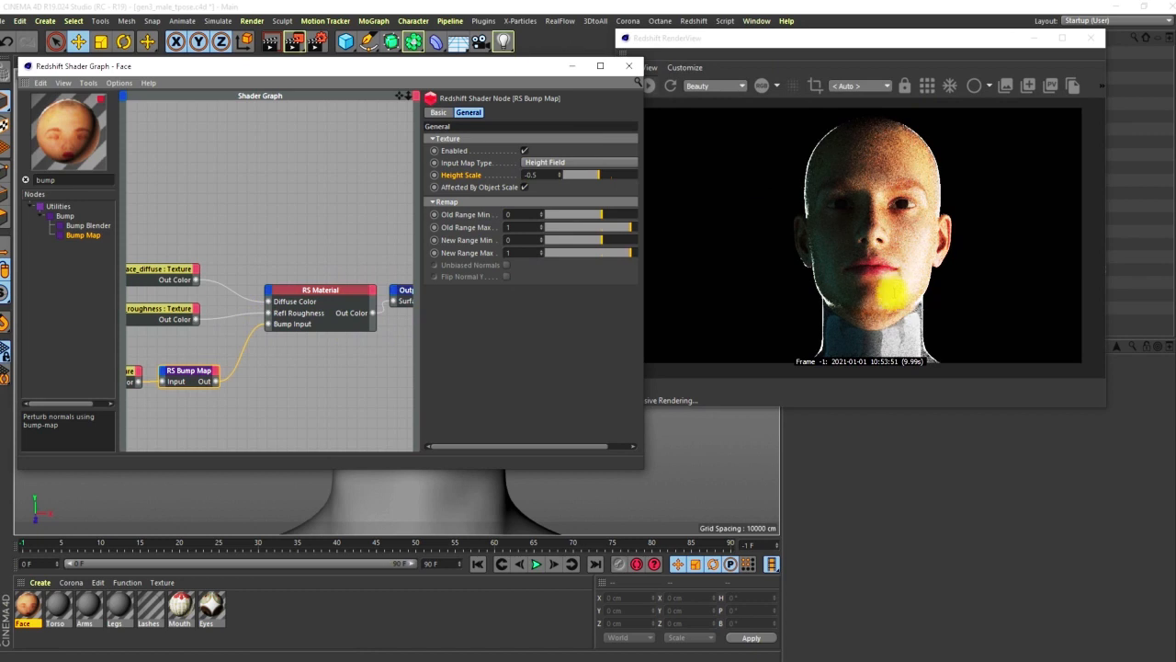
Set the RS Material's reflection Weight to 0.4, comparing it with a weak value of about 0.087.
{"action": "left_click", "coordinate": [305, 289]}
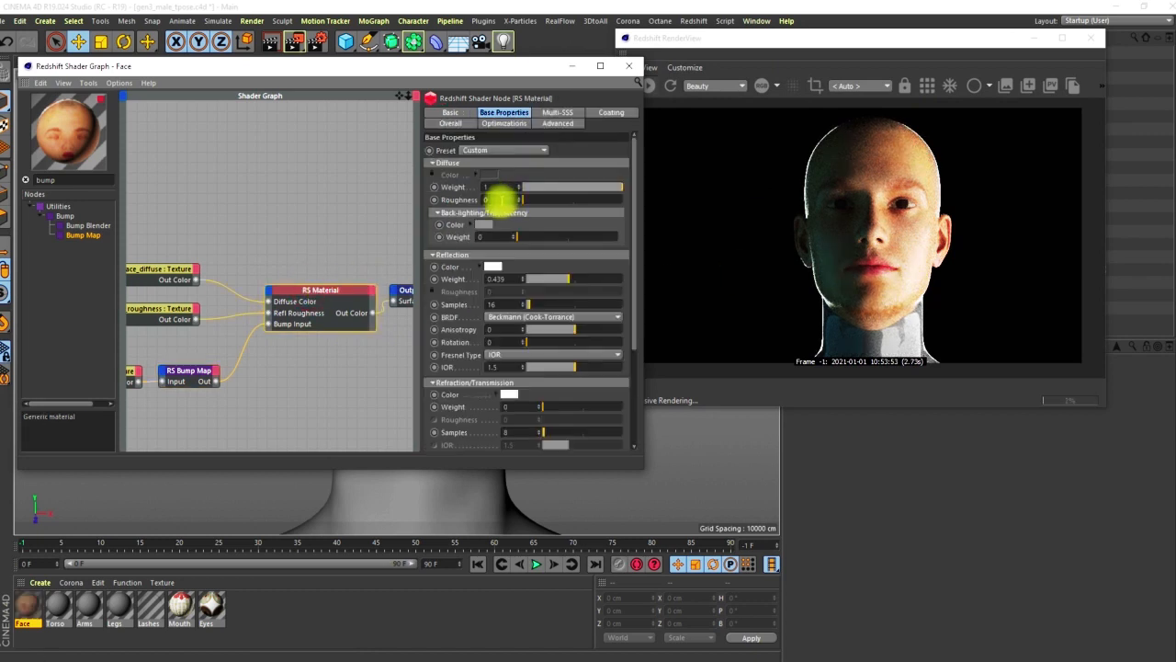
{"action": "left_click", "coordinate": [505, 281]}
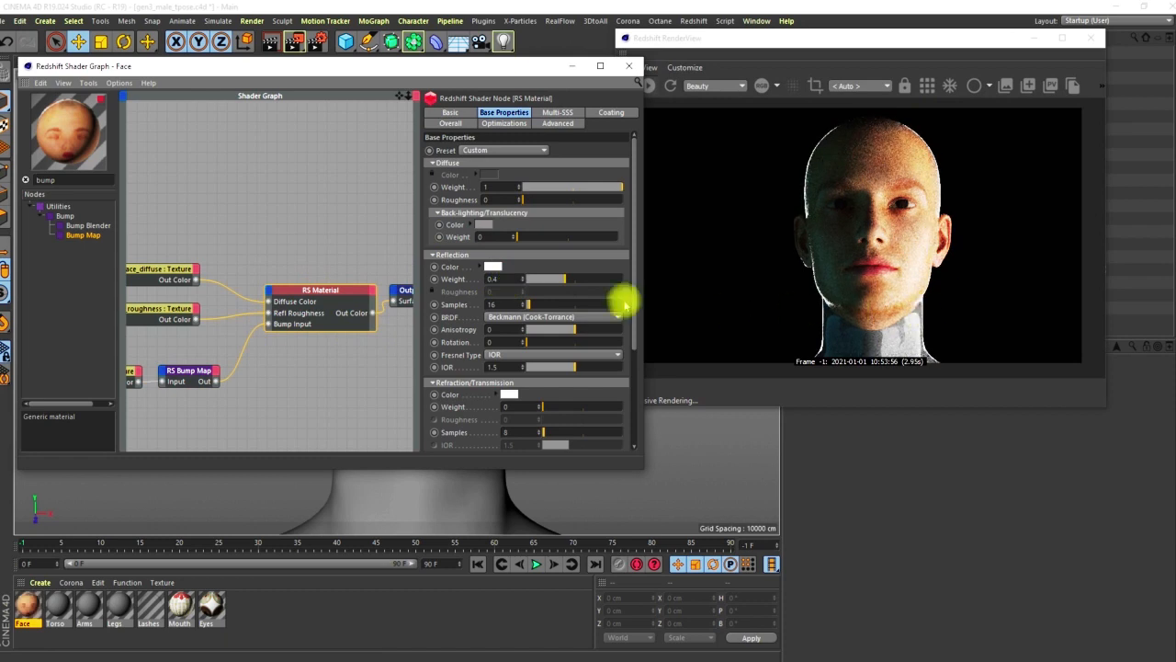
{"action": "left_click_drag", "start_coordinate": [539, 282], "coordinate": [531, 280]}
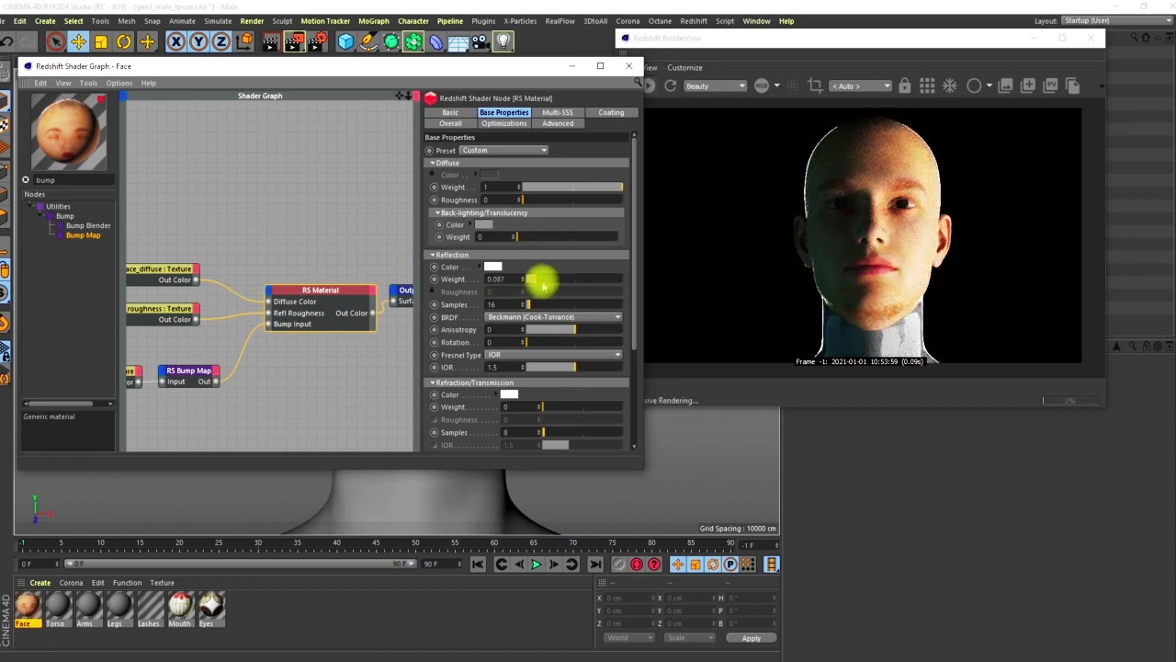
{"action": "left_click_drag", "start_coordinate": [538, 279], "coordinate": [583, 306]}
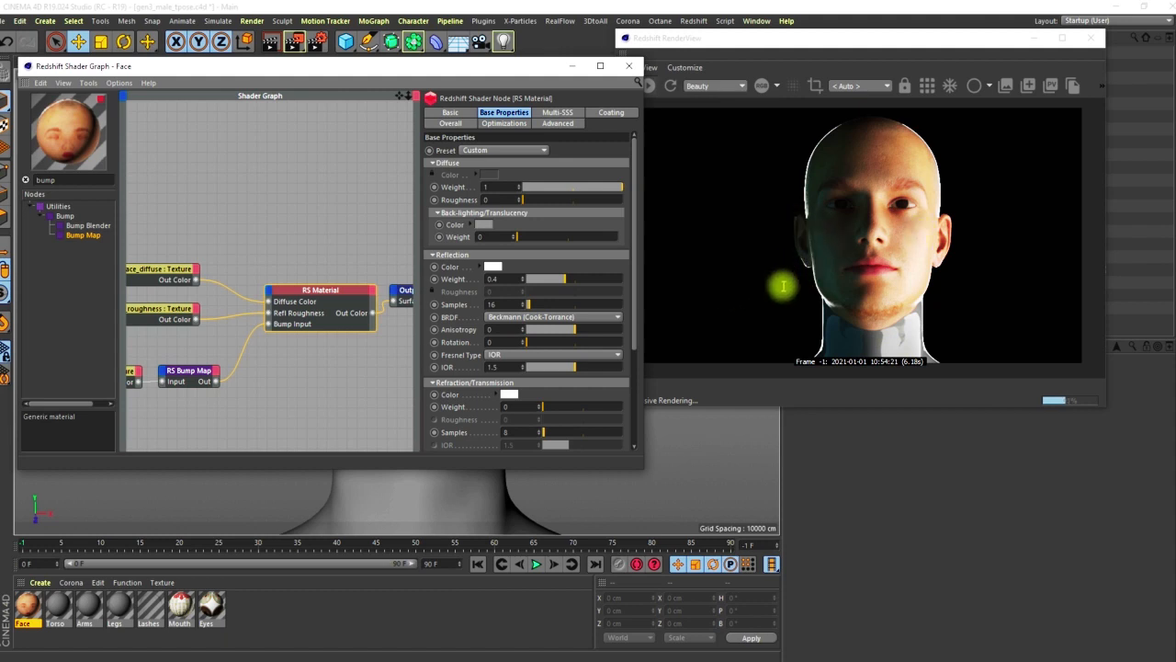
Raise the RS Material's Multi-SSS Amount to 1.
{"action": "left_click", "coordinate": [559, 112]}
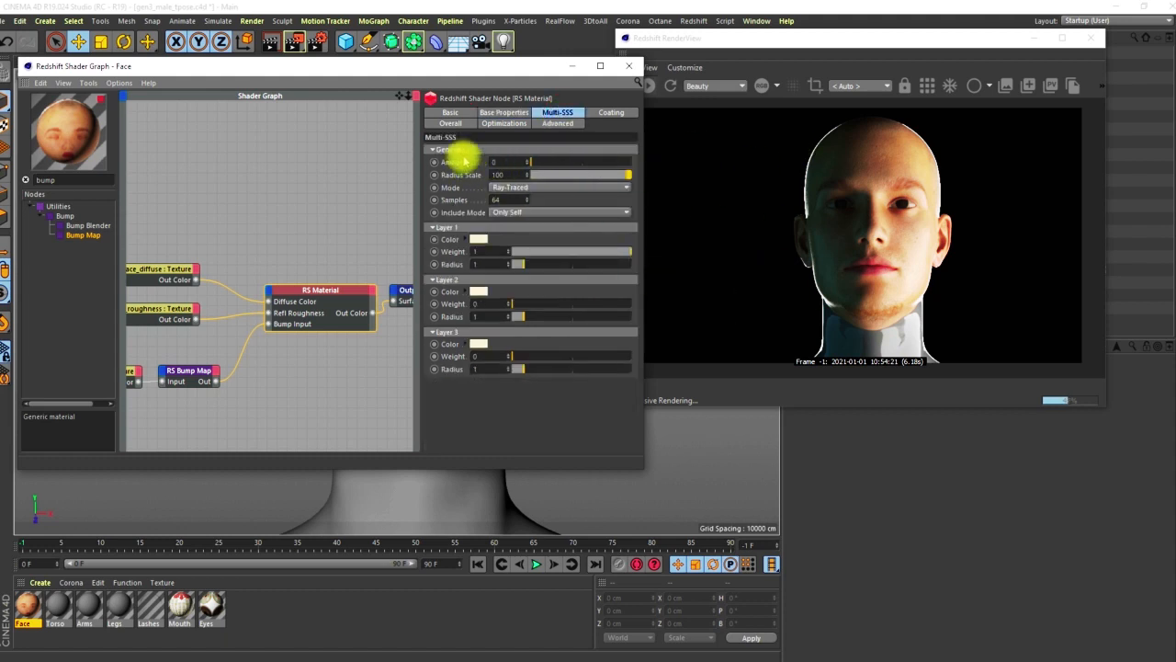
{"action": "double_click", "coordinate": [494, 163]}
{"action": "left_click_drag", "start_coordinate": [540, 162], "coordinate": [925, 298]}
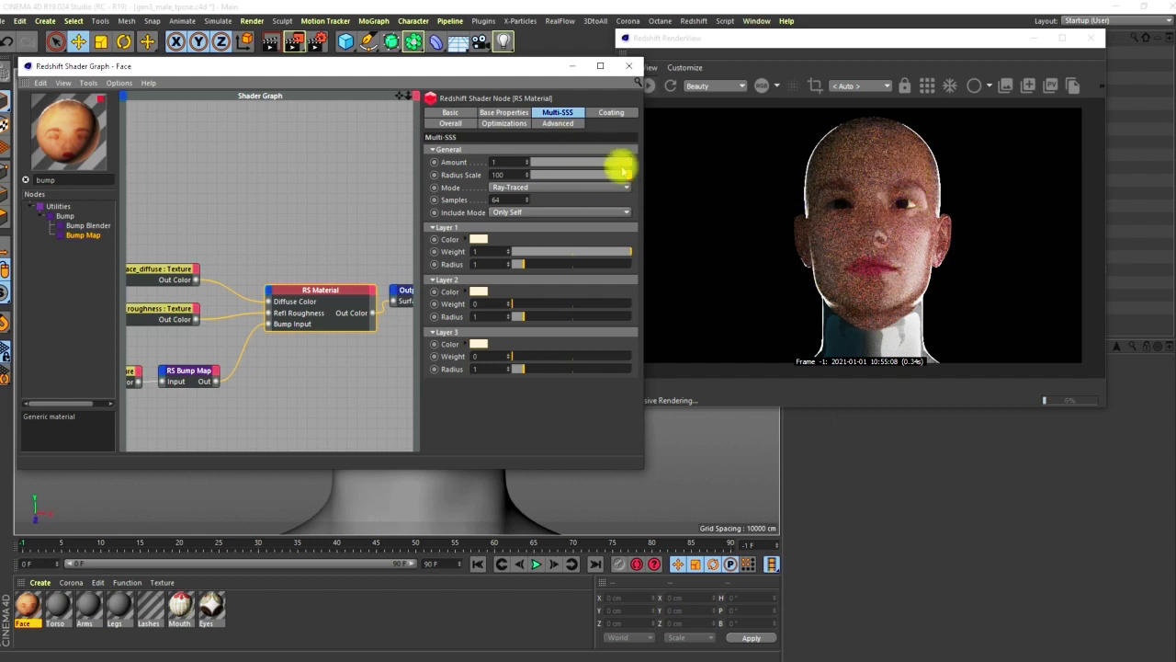
{"action": "mouse_move", "coordinate": [623, 165]}
{"action": "left_mouse_down"}
{"action": "mouse_move", "coordinate": [539, 163]}
{"action": "mouse_move", "coordinate": [639, 162]}
{"action": "left_mouse_up"}
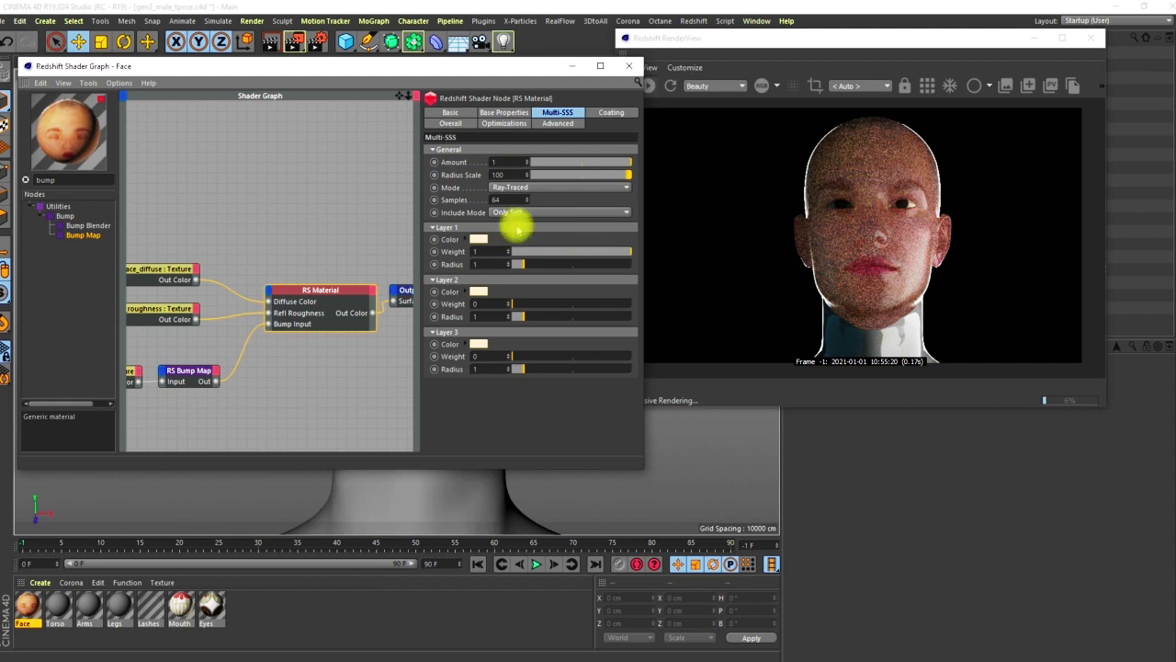
Set the Multi-SSS Radius Scale to 45.
{"action": "left_click", "coordinate": [503, 174]}
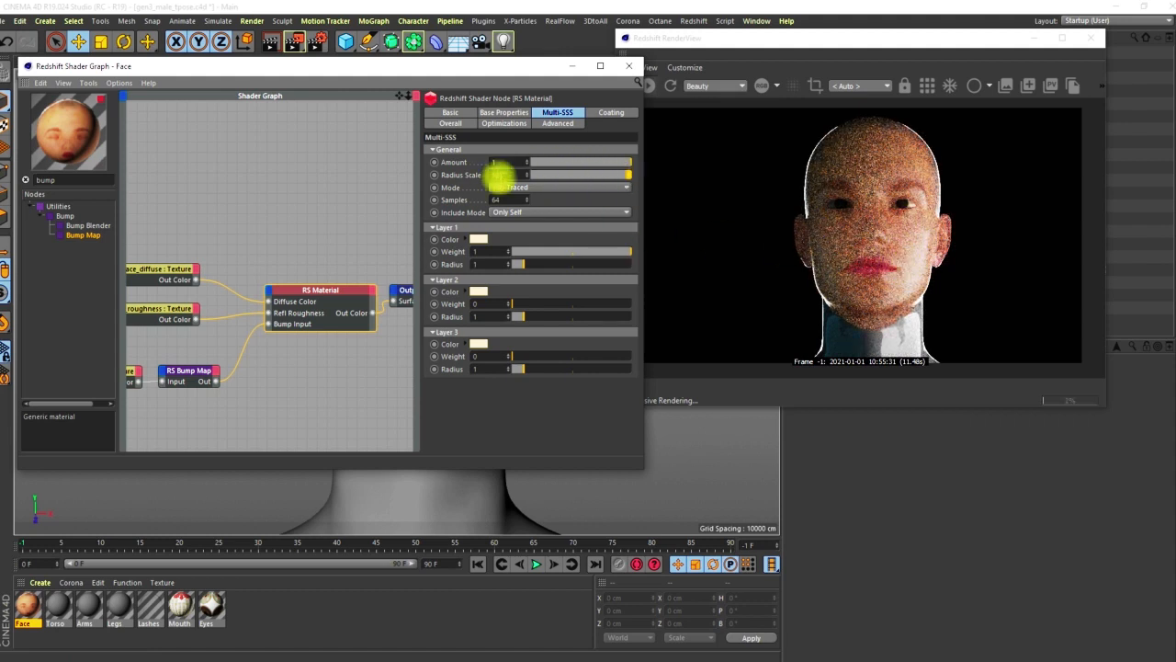
{"action": "left_click", "coordinate": [504, 175]}
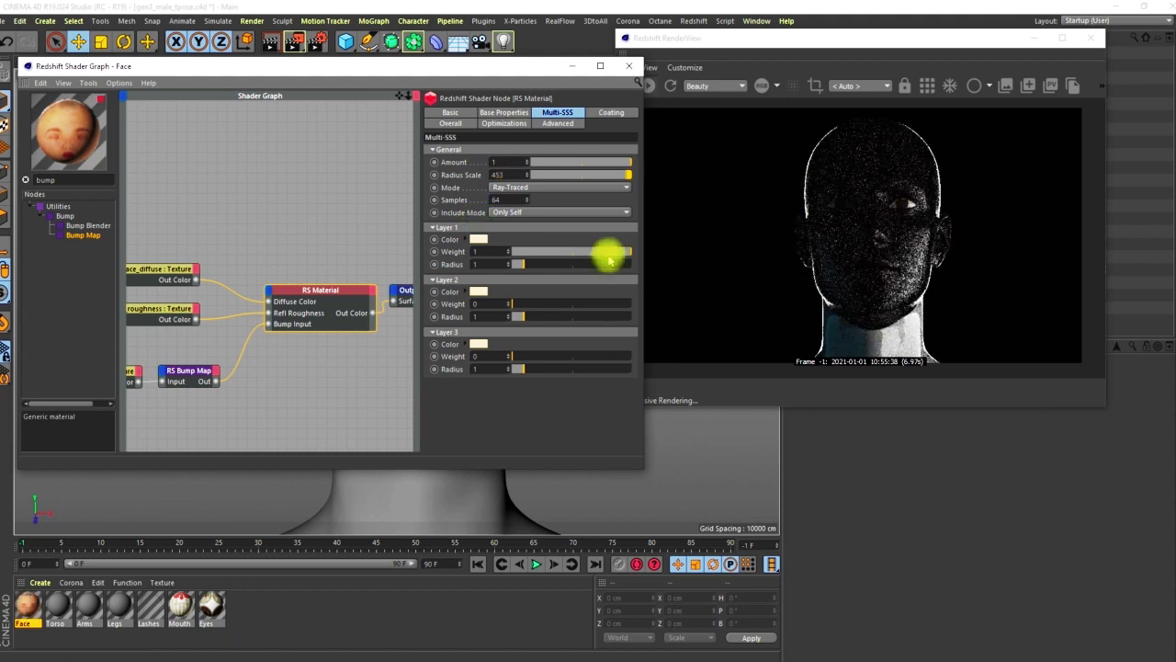
{"action": "left_click", "coordinate": [512, 174]}
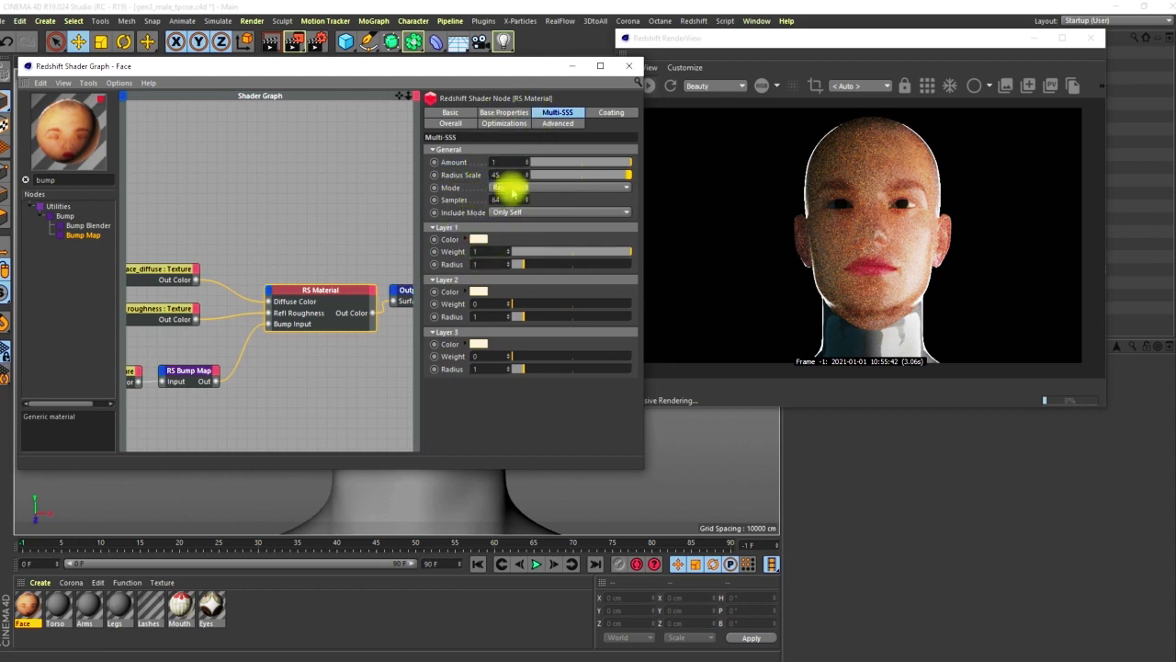
Look through the Multi-SSS Mode choices, keeping Ray-Traced.
{"action": "left_click", "coordinate": [512, 189]}
{"action": "left_click", "coordinate": [512, 226]}
{"action": "left_click", "coordinate": [512, 189]}
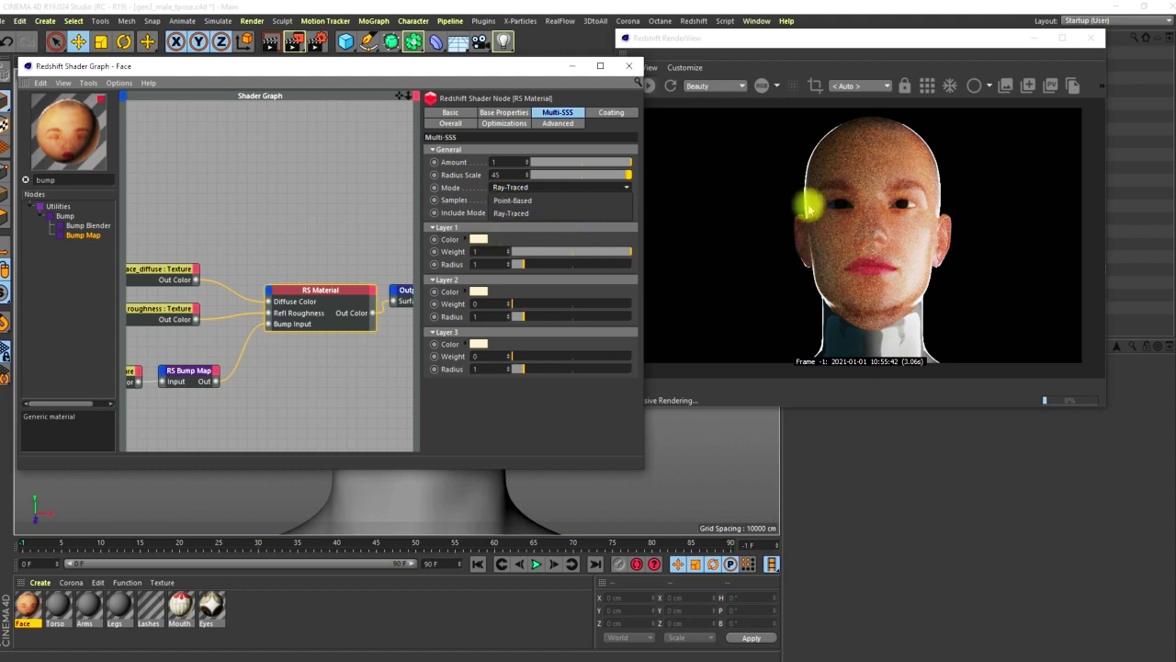
{"action": "left_click", "coordinate": [447, 189]}
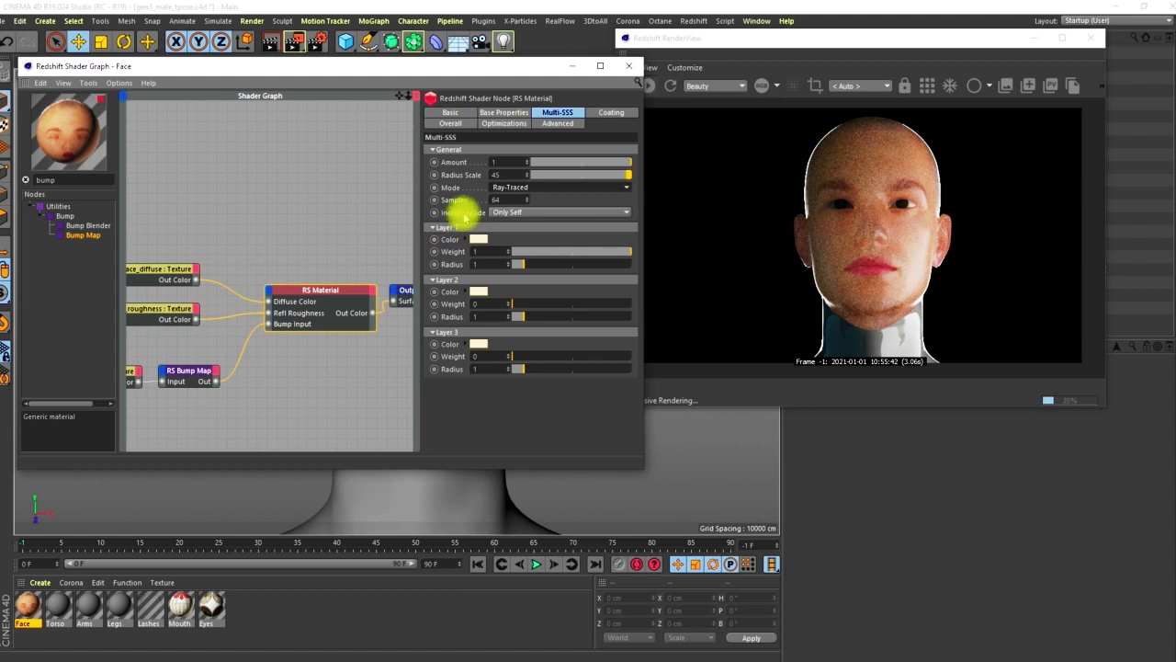
Compare All Objects with Only Self as the Multi-SSS Include Mode, ending on Only Self.
{"action": "left_click", "coordinate": [516, 212]}
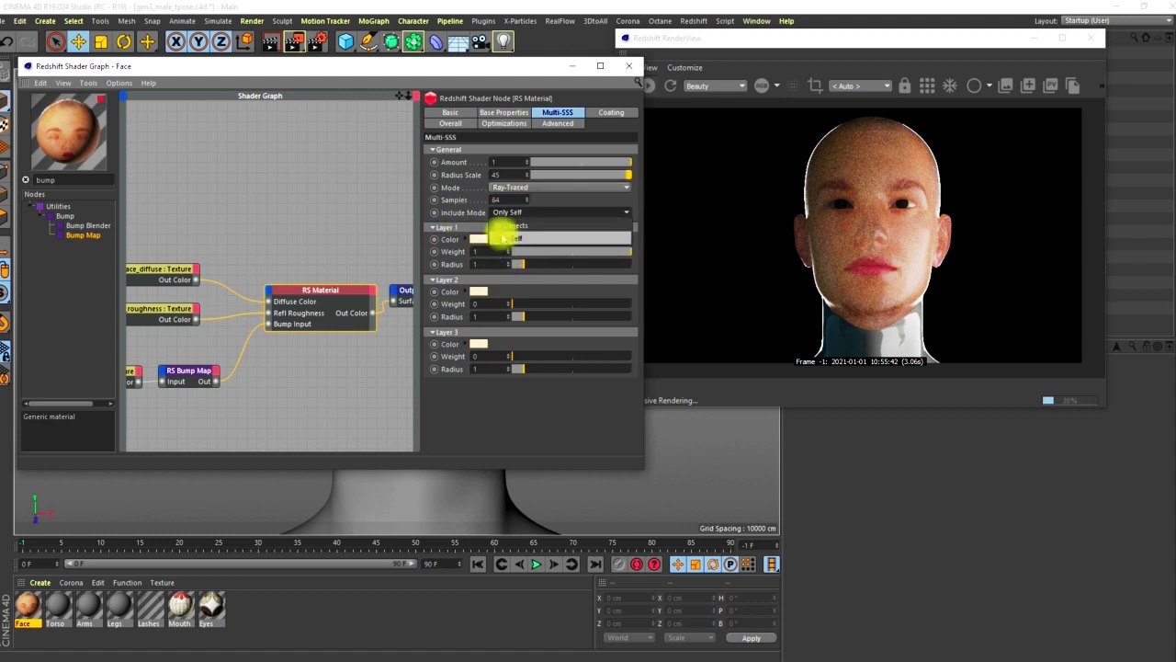
{"action": "left_click", "coordinate": [508, 238]}
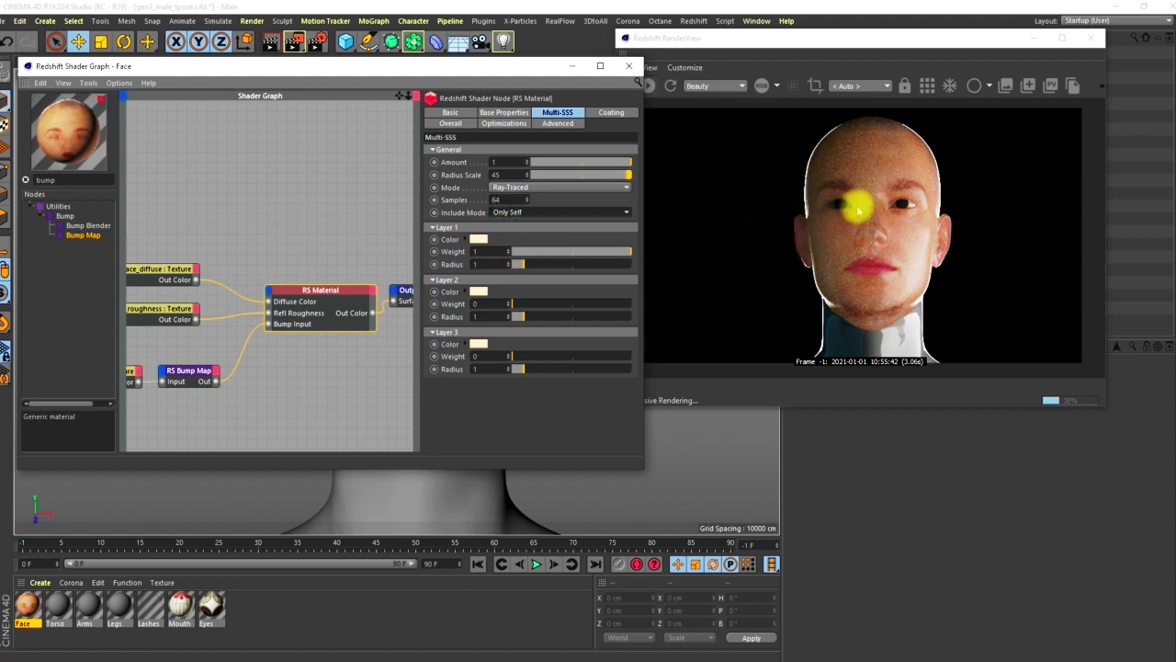
{"action": "left_click", "coordinate": [520, 219]}
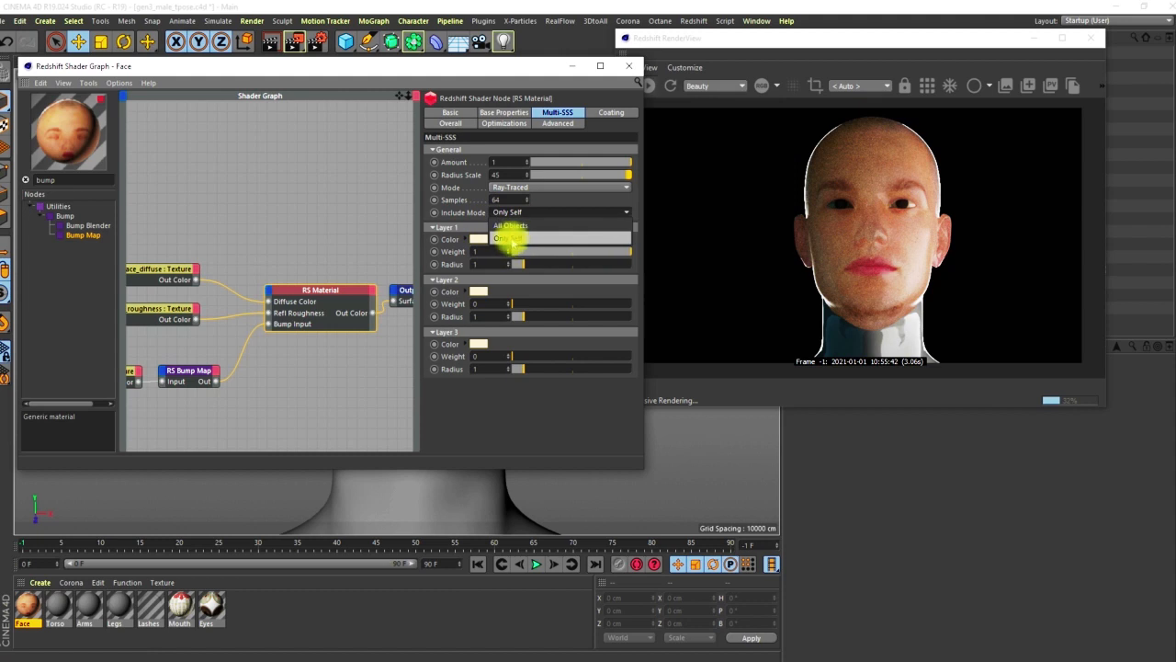
{"action": "left_click", "coordinate": [512, 239]}
{"action": "left_click", "coordinate": [529, 212]}
{"action": "left_click", "coordinate": [513, 225]}
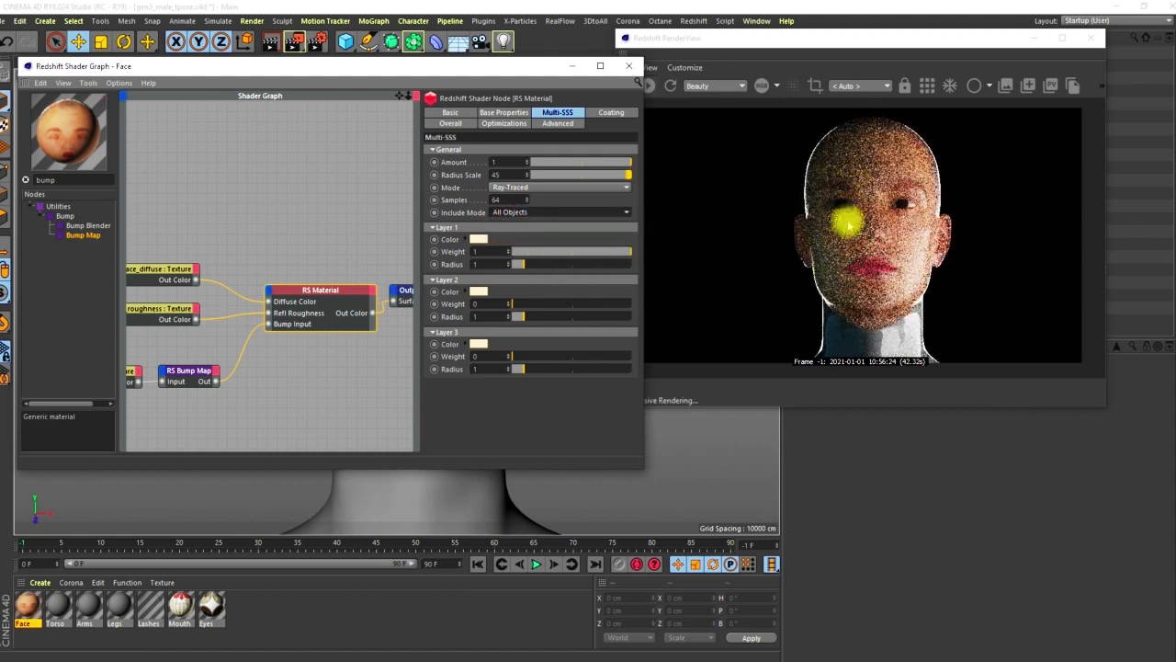
{"action": "left_click", "coordinate": [526, 213]}
{"action": "left_click", "coordinate": [520, 238]}
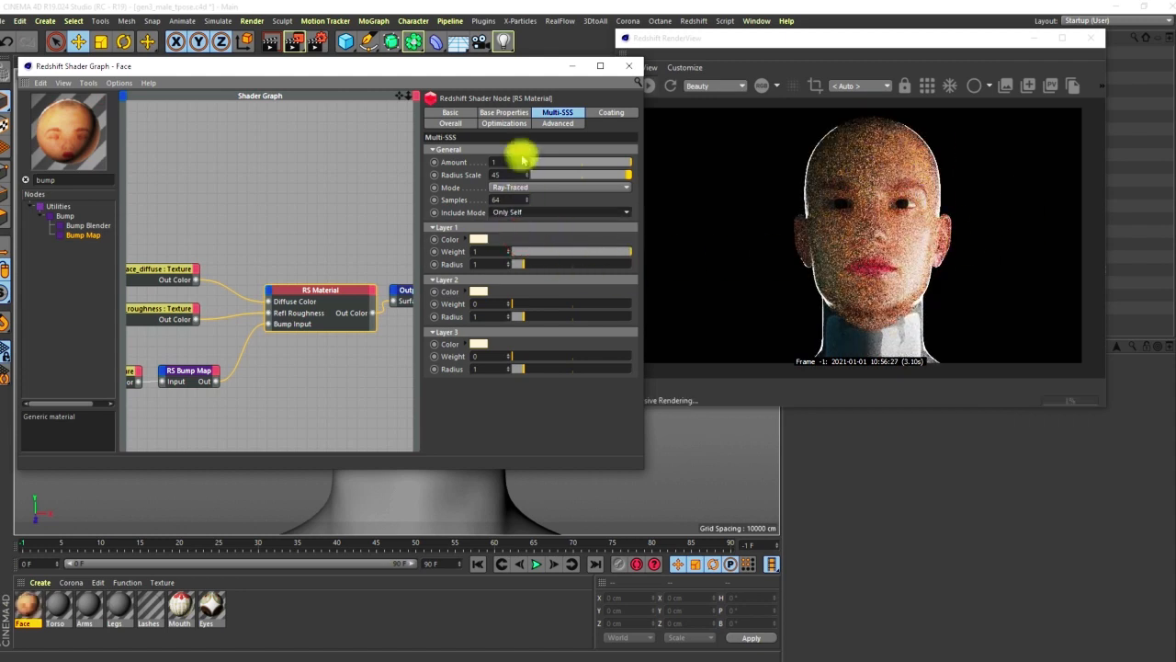
Move the graph window clear of the render and set the Multi-SSS Layer 1 color to RGB 196, 164, 150.
{"action": "left_click_drag", "start_coordinate": [512, 61], "coordinate": [486, 40]}
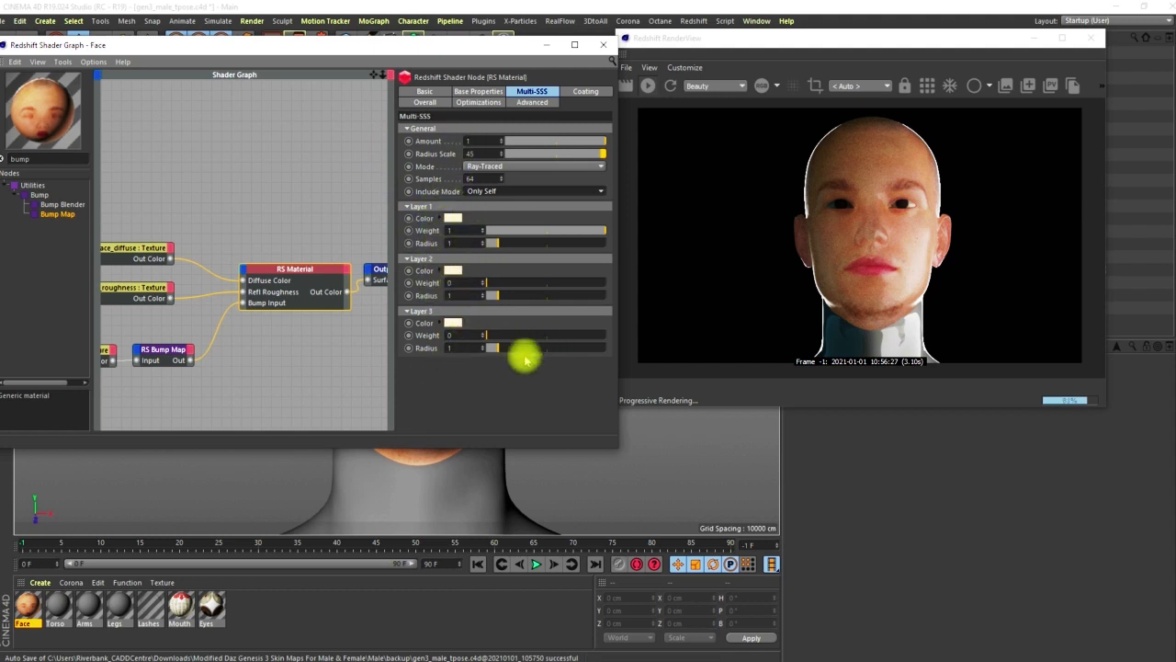
{"action": "left_click", "coordinate": [415, 207]}
{"action": "left_click", "coordinate": [421, 207]}
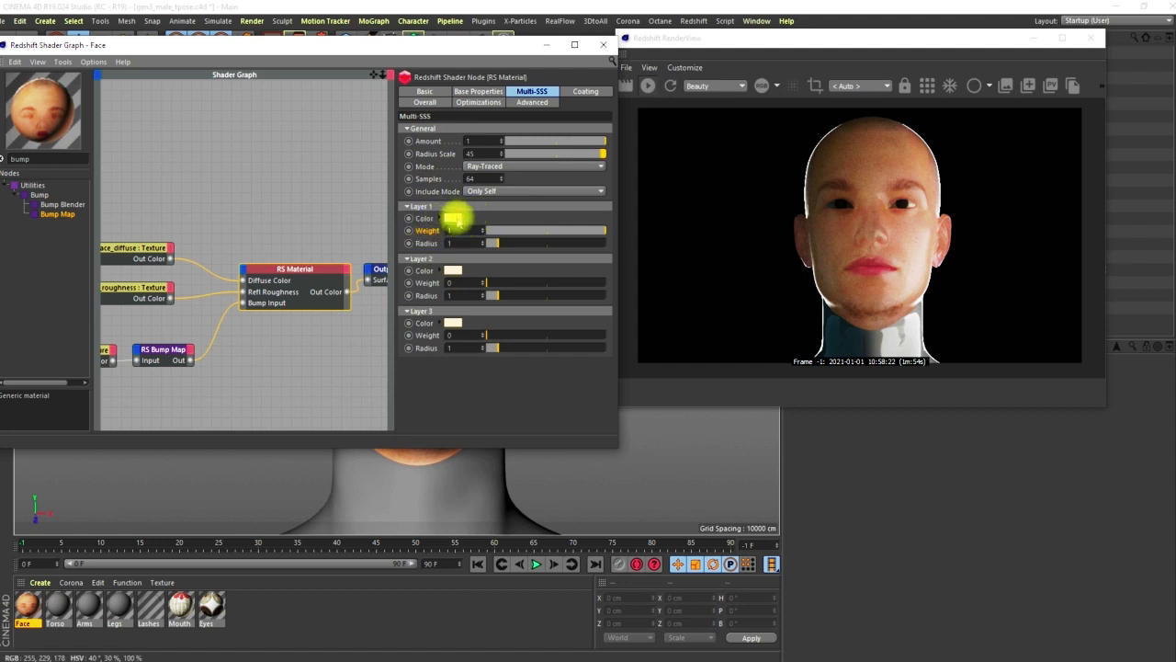
{"action": "left_click", "coordinate": [453, 217]}
{"action": "left_click_drag", "start_coordinate": [478, 164], "coordinate": [495, 142]}
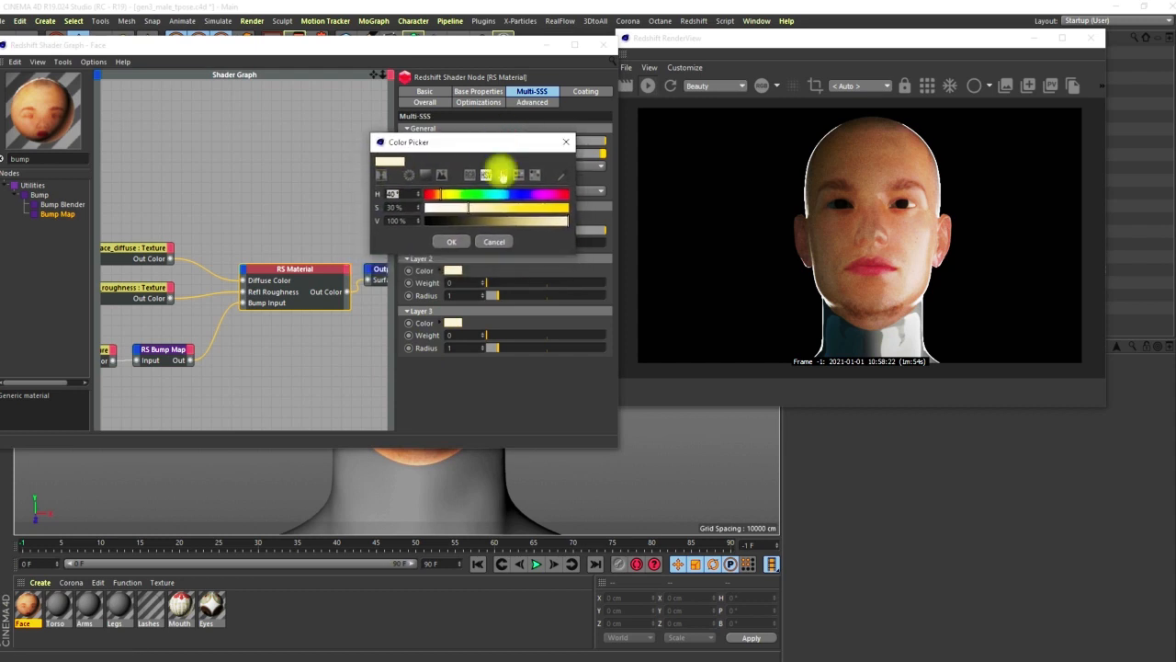
{"action": "left_click", "coordinate": [470, 175]}
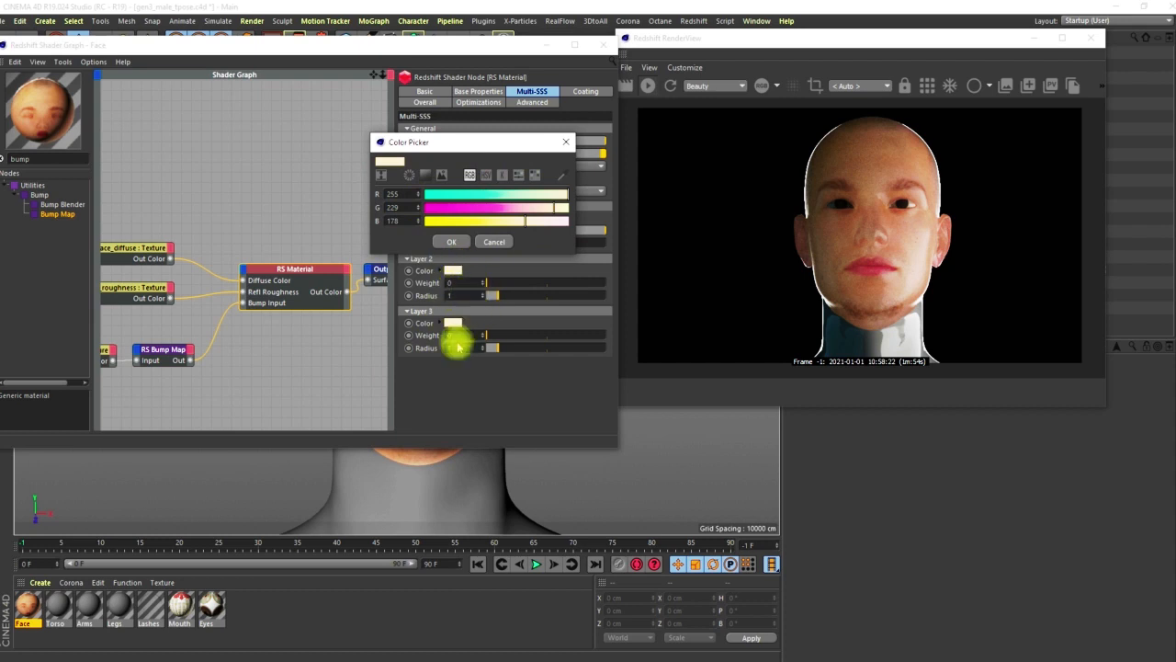
{"action": "double_click", "coordinate": [393, 194]}
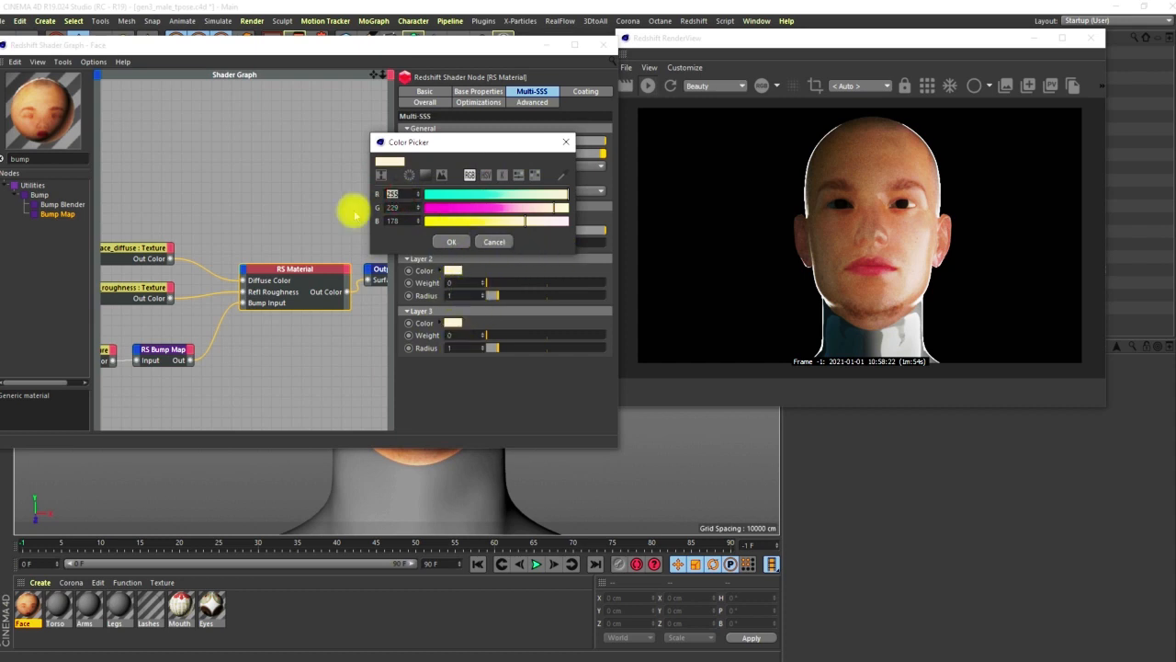
{"action": "type", "text": "190"}
{"action": "key", "text": "Return"}
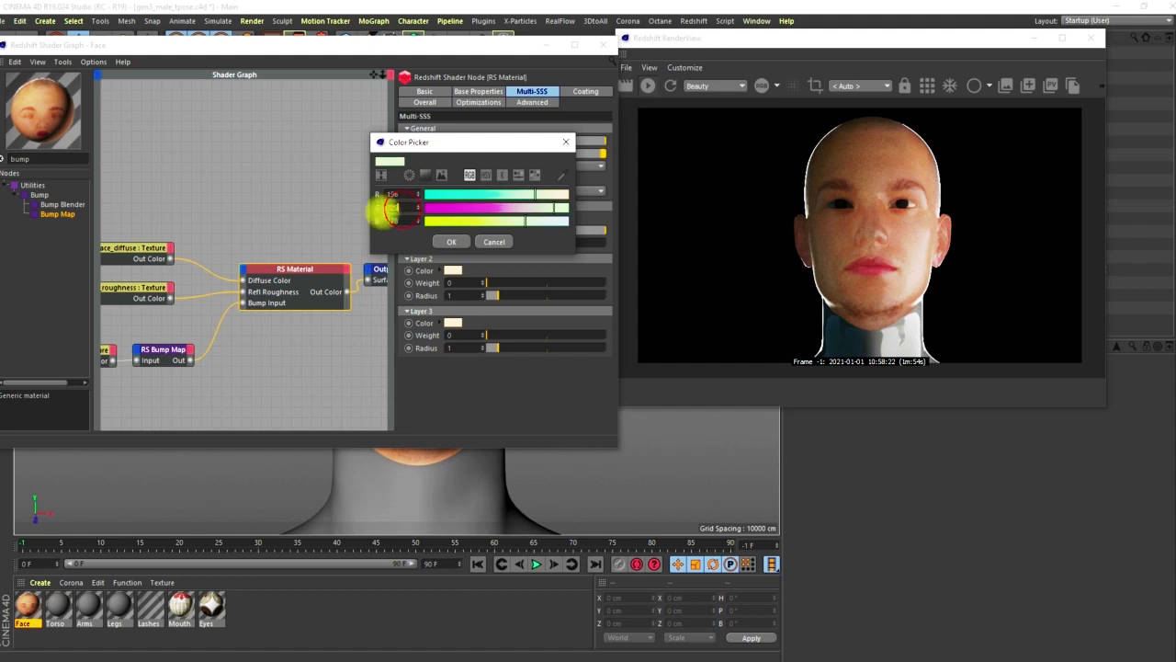
{"action": "double_click", "coordinate": [390, 208]}
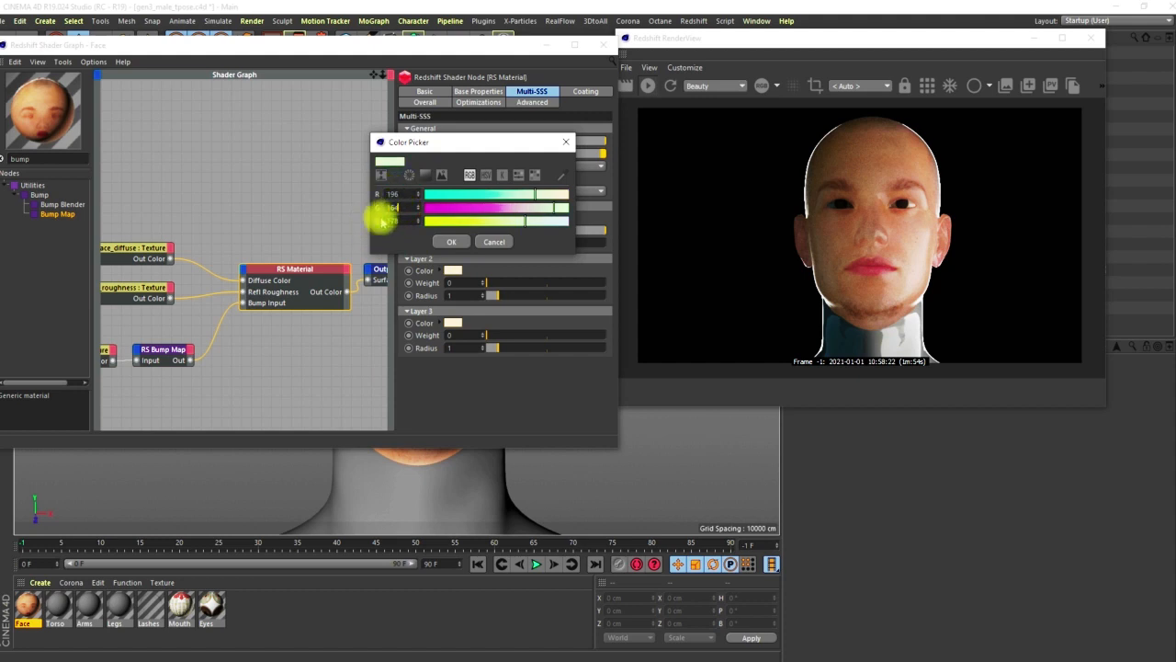
{"action": "type", "text": "164"}
{"action": "key", "text": "Tab"}
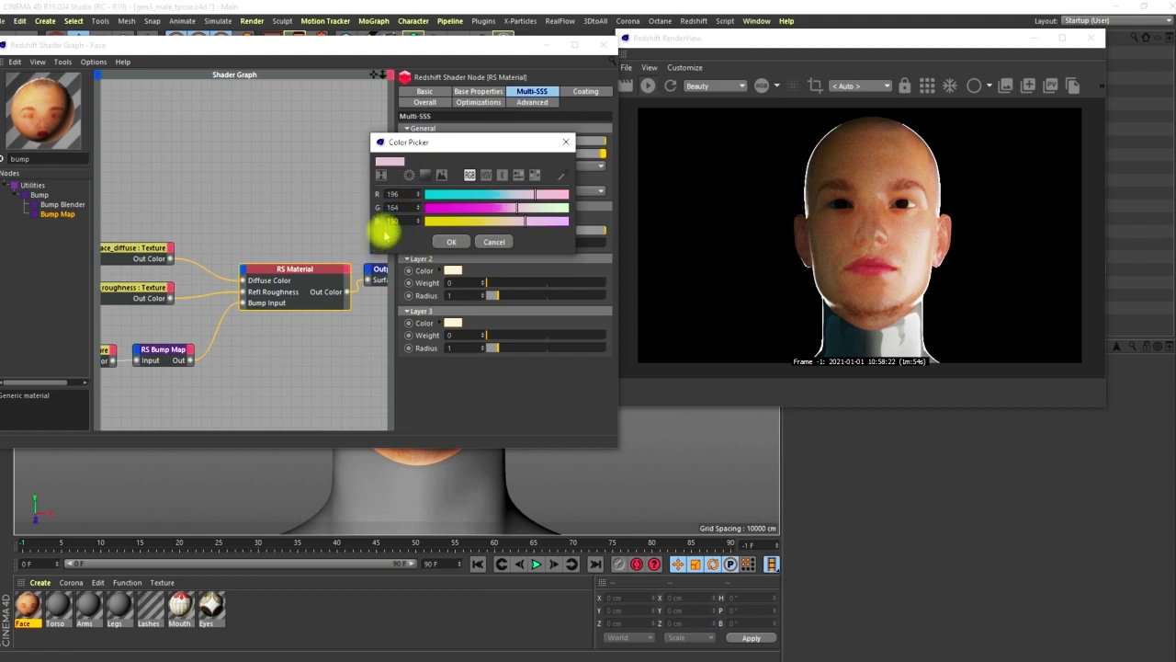
{"action": "type", "text": "150"}
{"action": "key", "text": "Return"}
{"action": "left_click", "coordinate": [447, 240]}
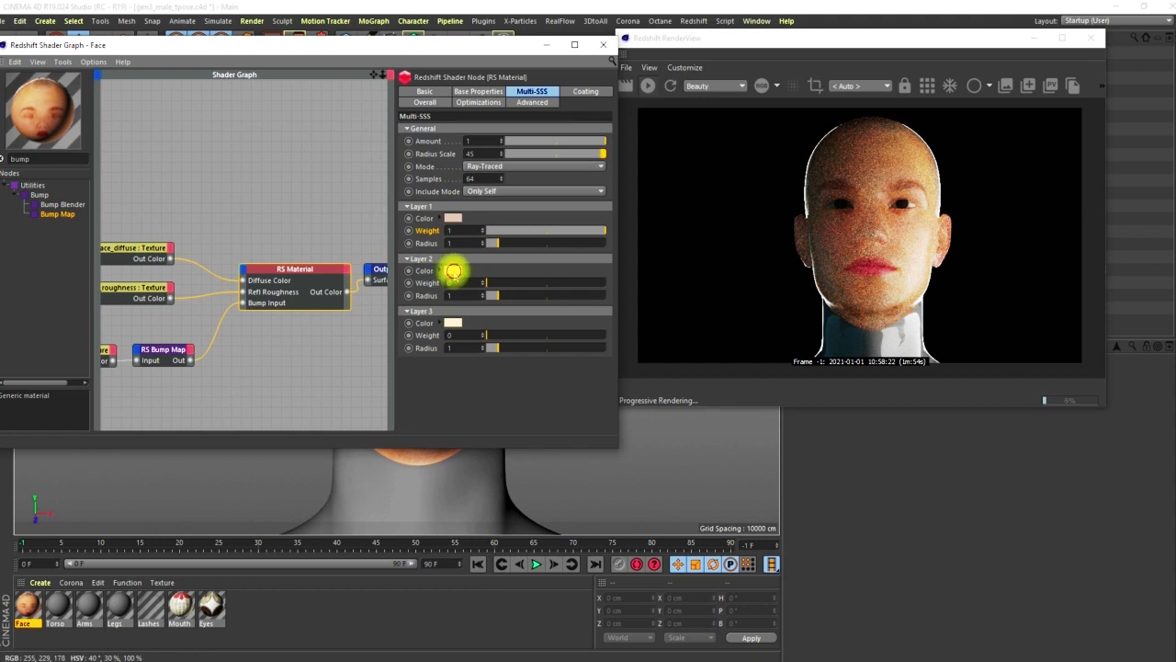
Set the Multi-SSS Layer 2 color to RGB 242, 178, 127.
{"action": "left_click", "coordinate": [451, 271]}
{"action": "left_click", "coordinate": [443, 250]}
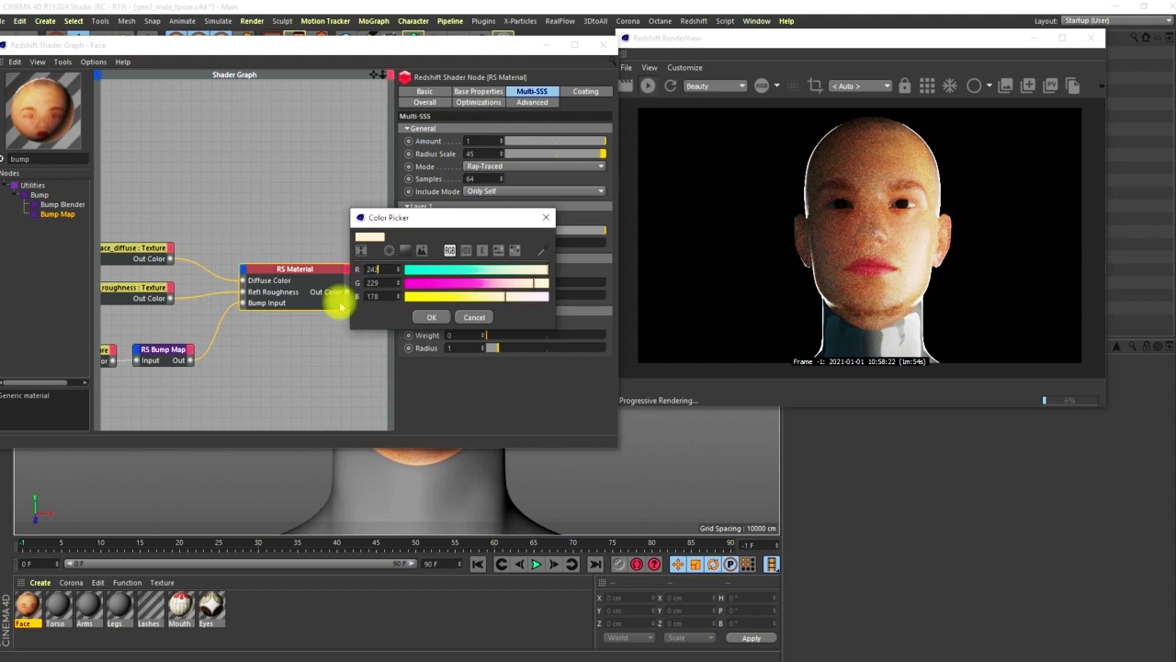
{"action": "key", "text": "Return"}
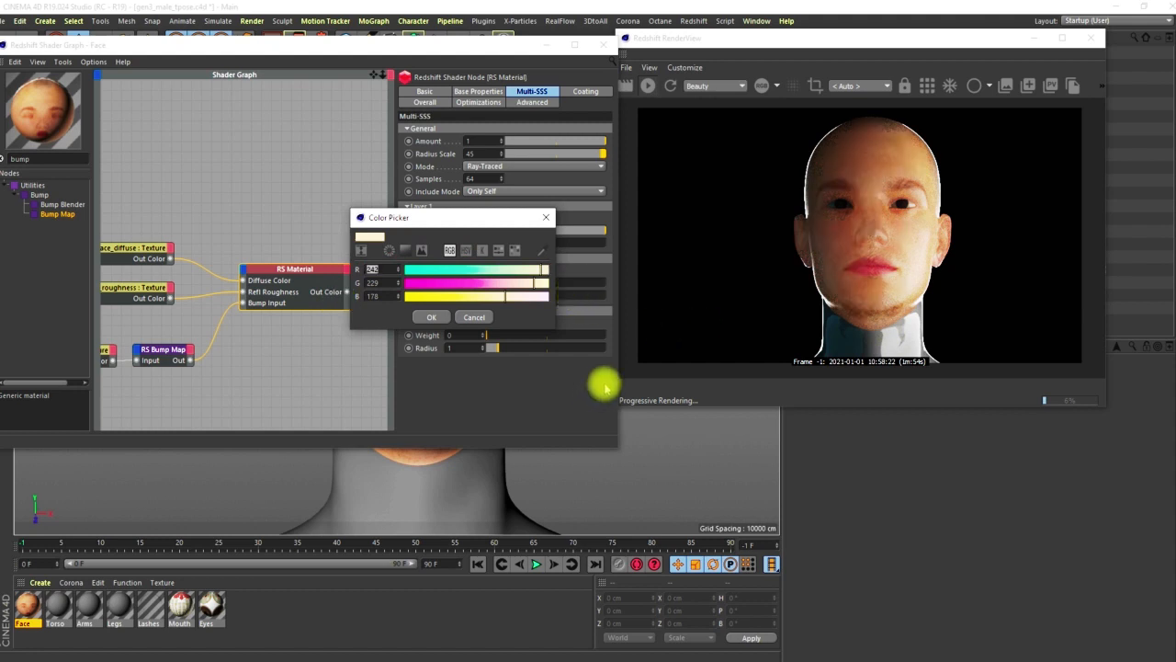
{"action": "key", "text": "Tab"}
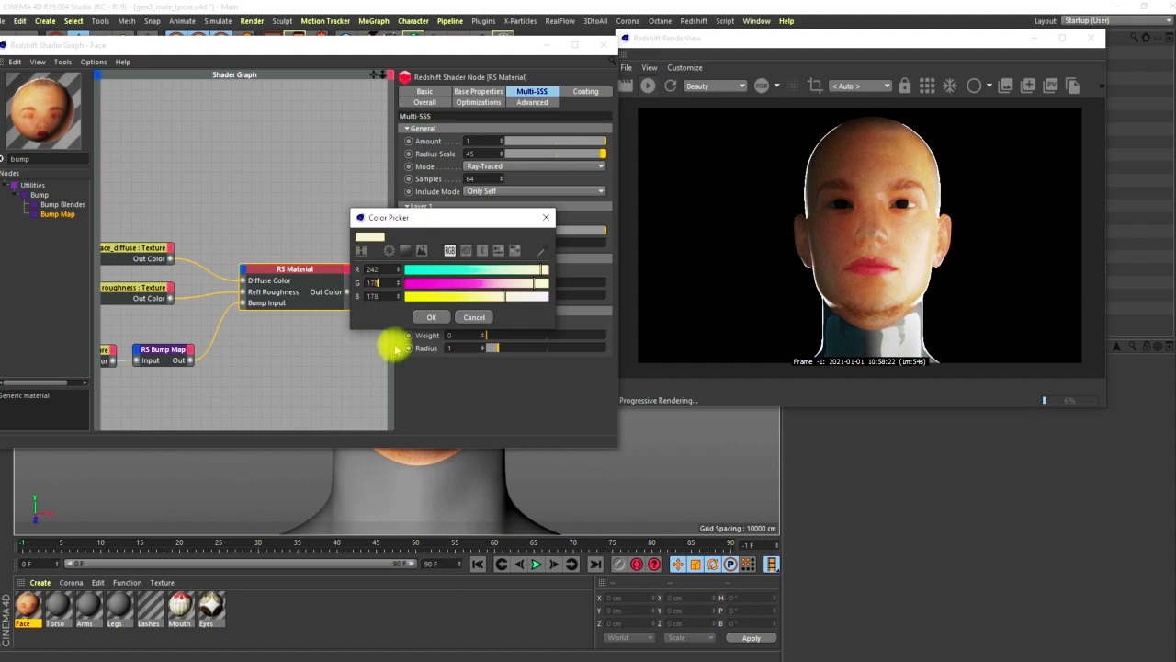
{"action": "type", "text": "178"}
{"action": "key", "text": "Tab"}
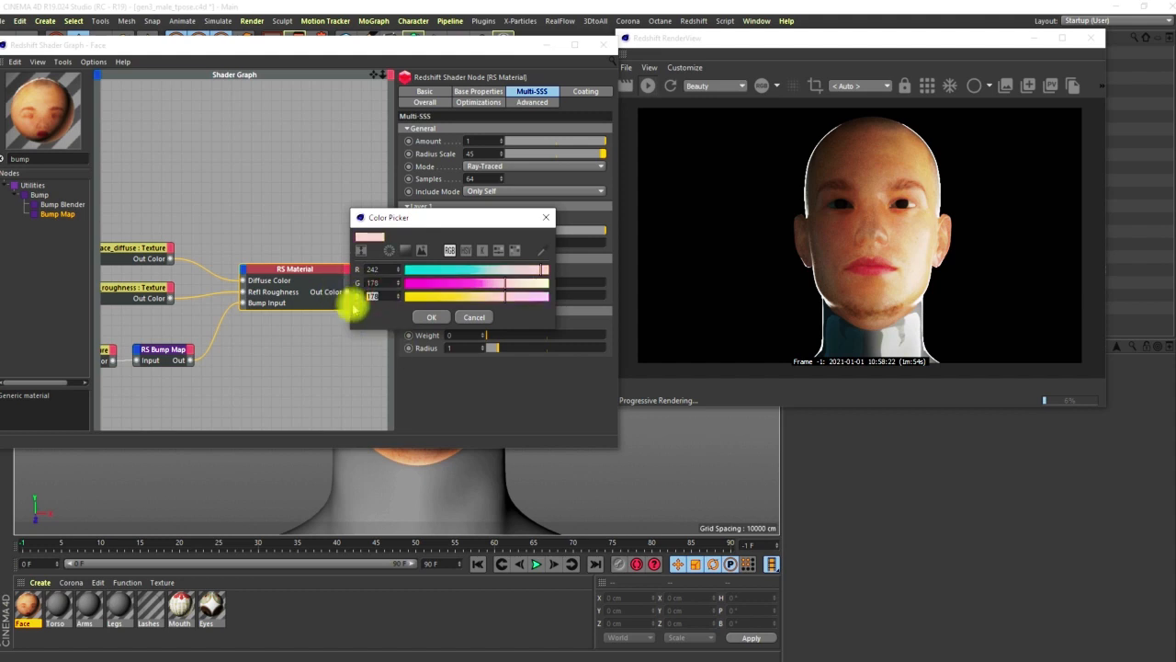
{"action": "type", "text": "127"}
{"action": "key", "text": "Return"}
Set the Multi-SSS Layer 3 color to a strong red with R 178 and B 28.
{"action": "left_click", "coordinate": [458, 323]}
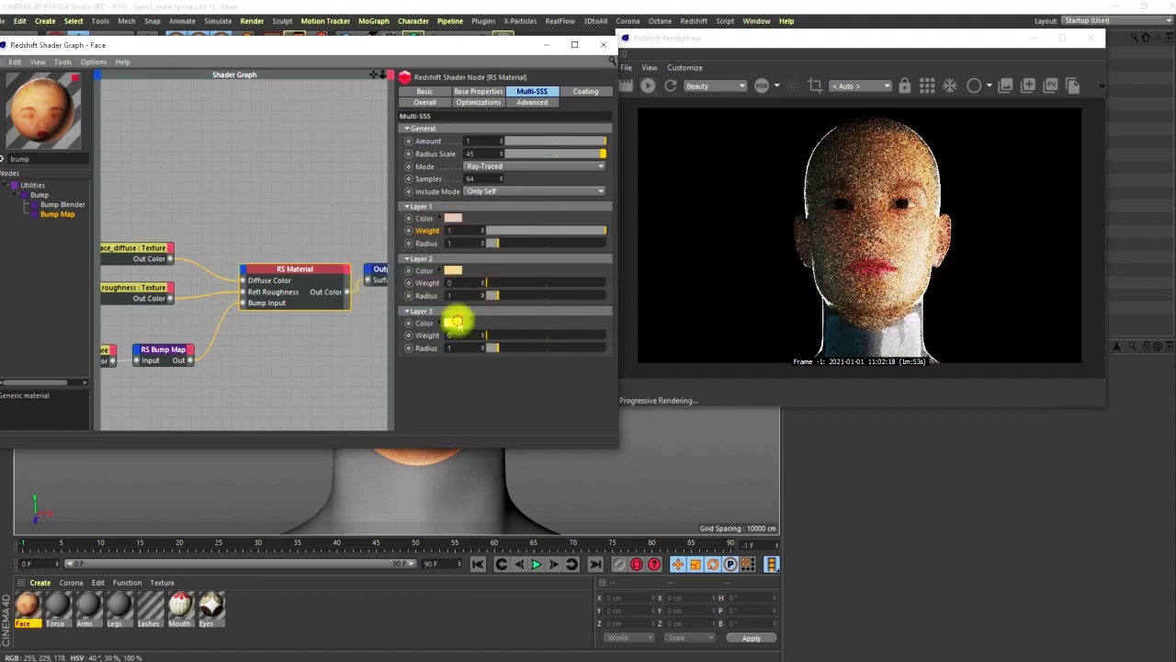
{"action": "left_click", "coordinate": [453, 299]}
{"action": "double_click", "coordinate": [393, 318]}
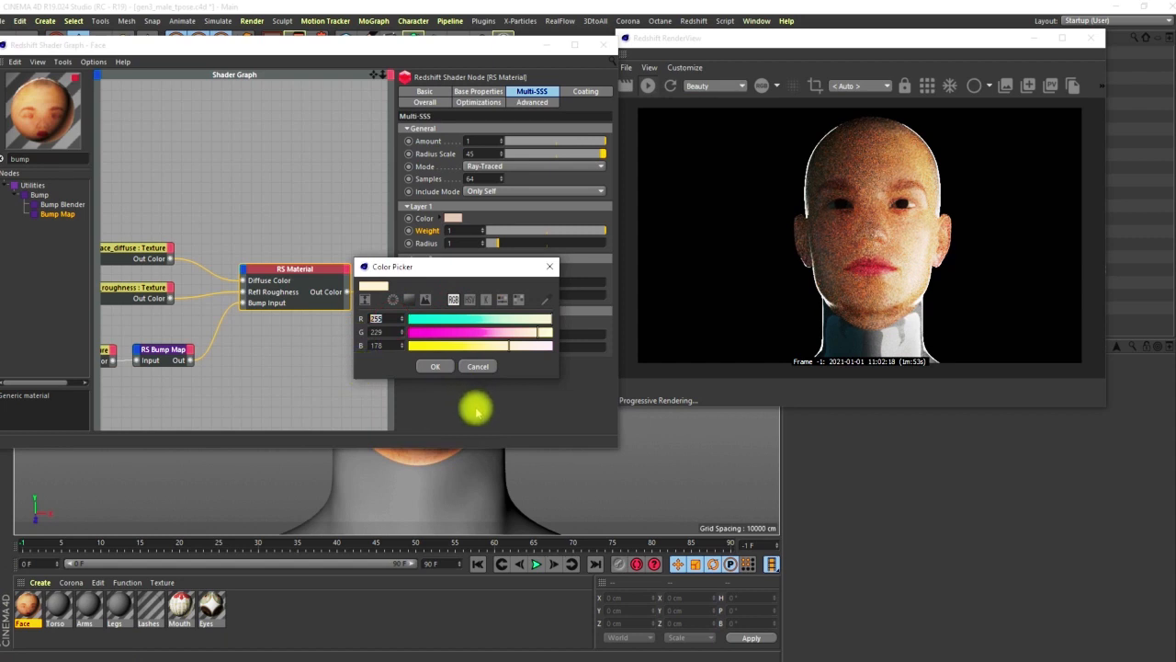
{"action": "type", "text": "178"}
{"action": "key", "text": "Tab"}
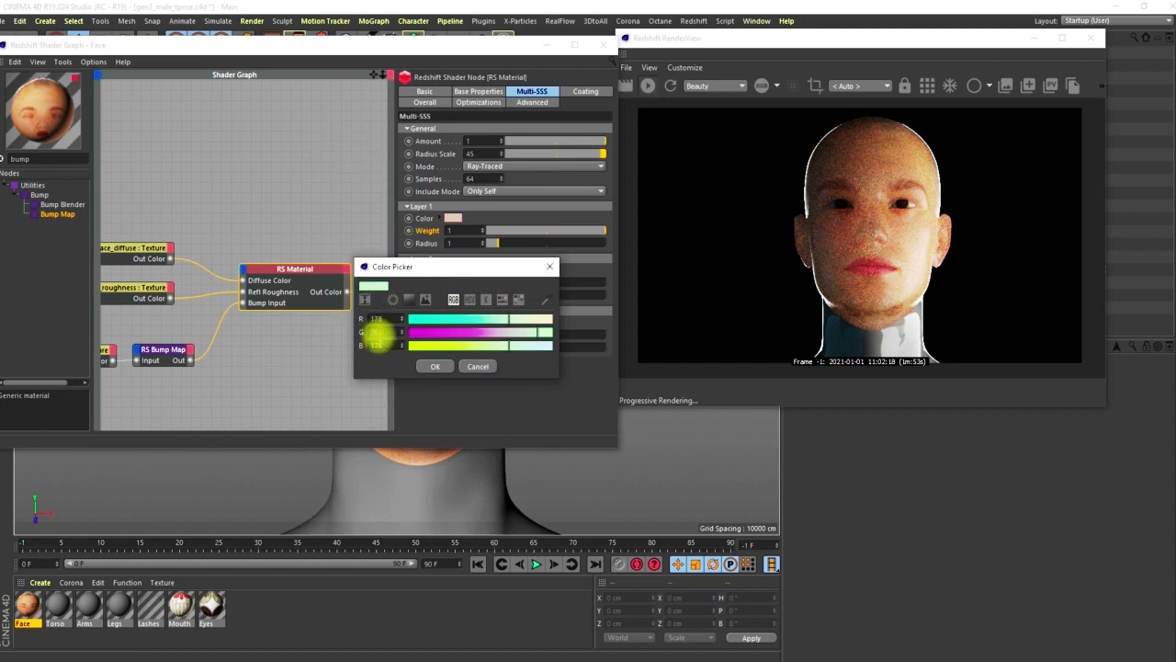
{"action": "left_click", "coordinate": [376, 345]}
{"action": "type", "text": "28"}
{"action": "key", "text": "Return"}
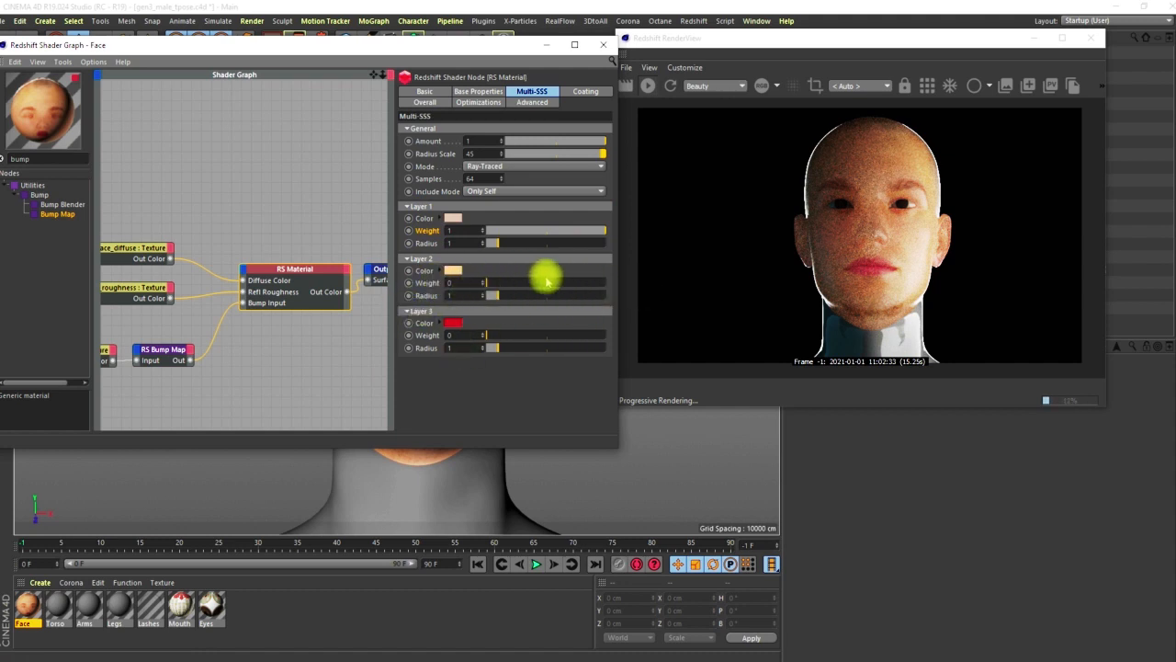
Compare the Layer 2 and Layer 3 weights at 0 and 1 in the render, ending with both at 1.
{"action": "left_click_drag", "start_coordinate": [511, 288], "coordinate": [699, 255]}
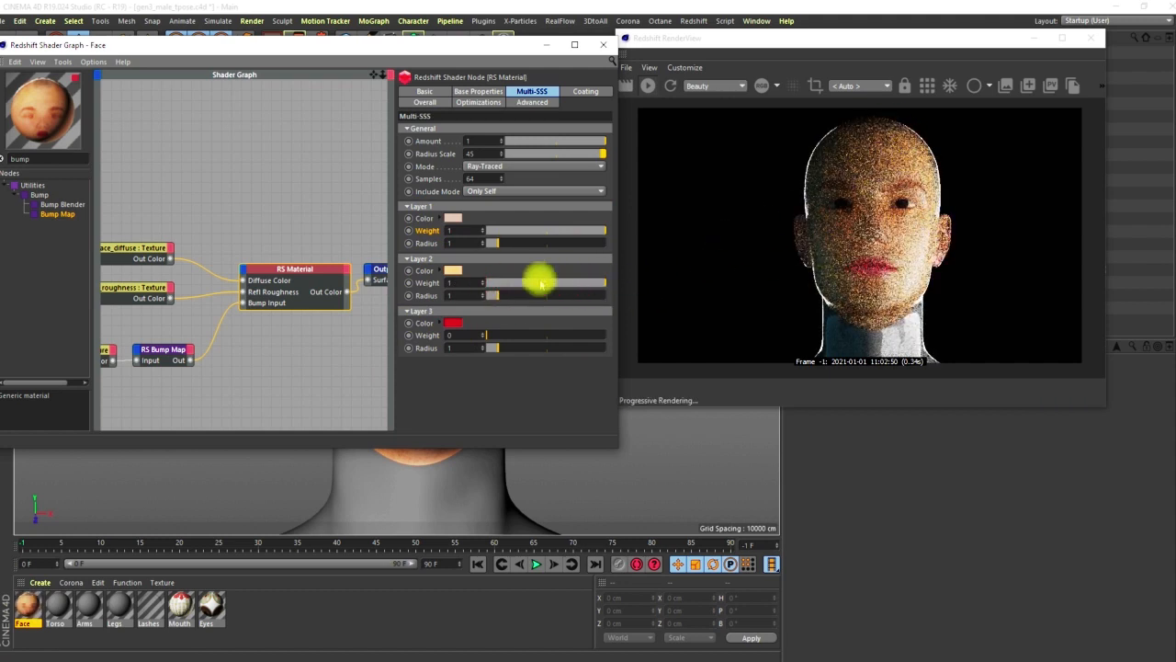
{"action": "left_click_drag", "start_coordinate": [496, 332], "coordinate": [598, 334]}
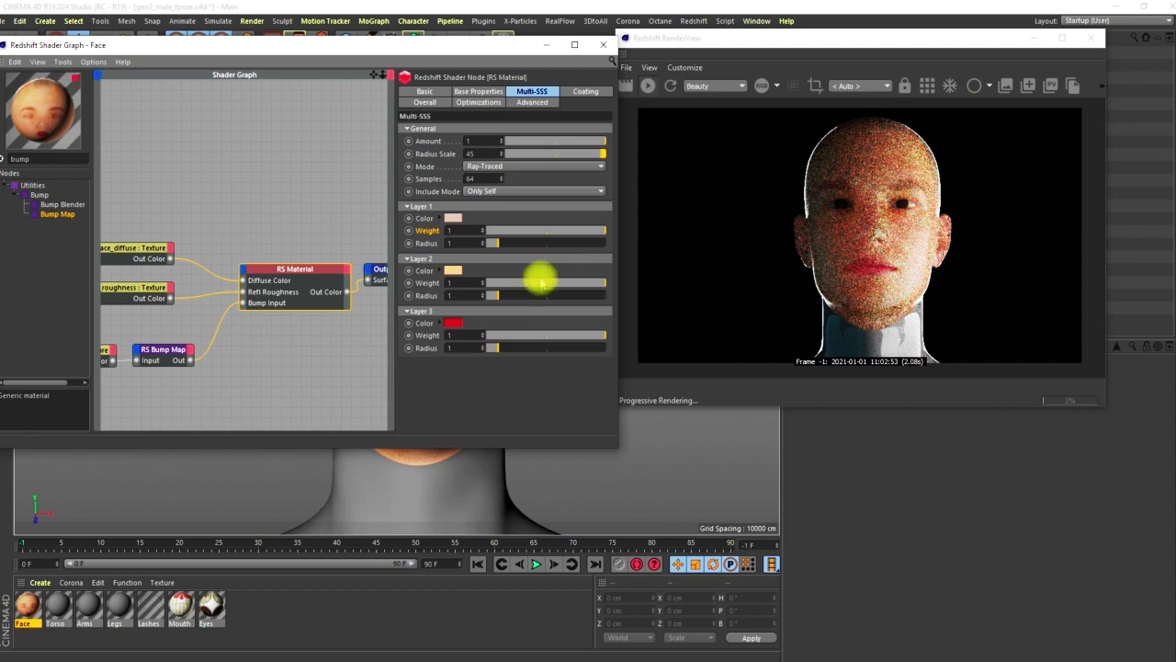
{"action": "left_click_drag", "start_coordinate": [542, 283], "coordinate": [467, 288]}
{"action": "left_click_drag", "start_coordinate": [499, 335], "coordinate": [467, 334]}
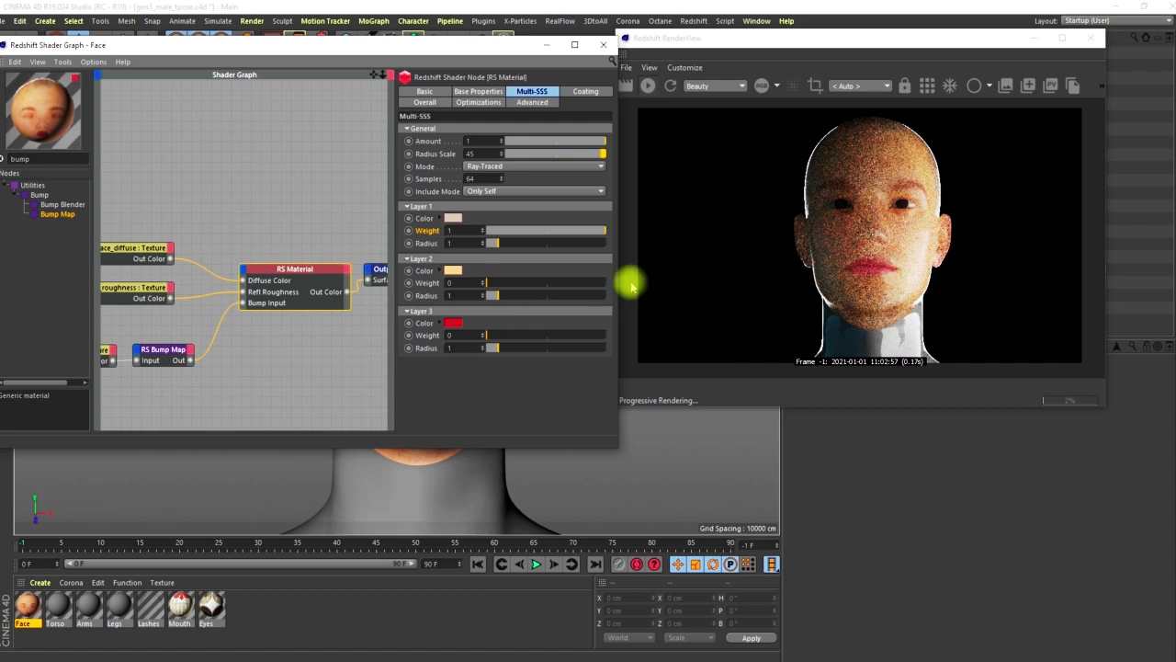
{"action": "left_click_drag", "start_coordinate": [491, 335], "coordinate": [609, 339]}
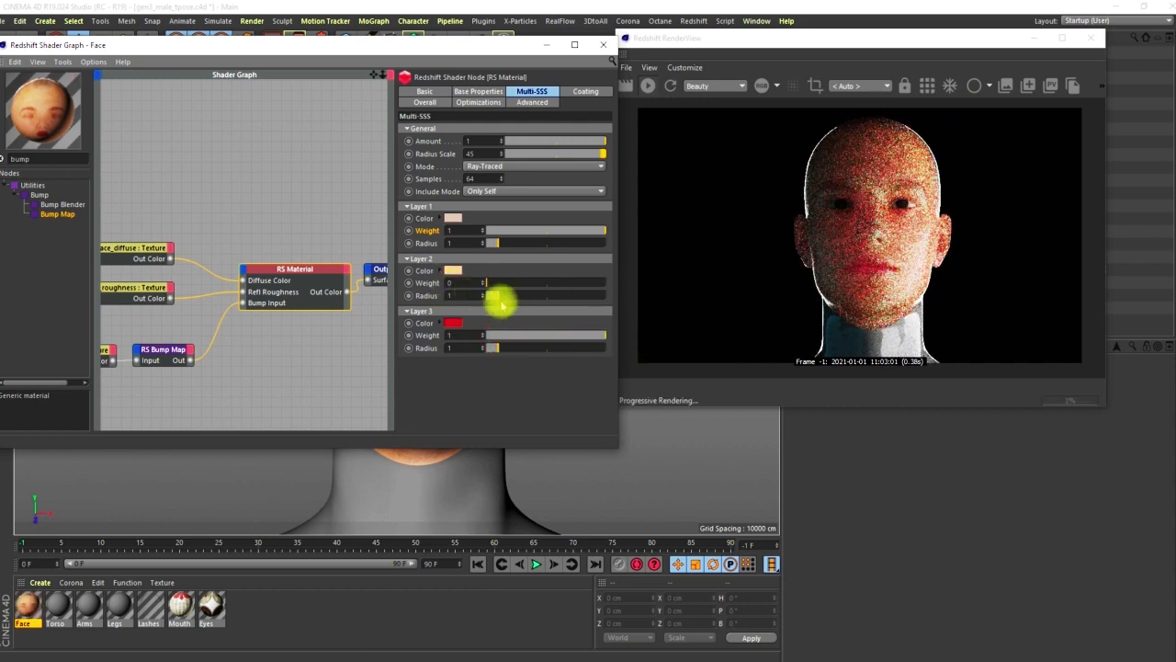
{"action": "left_click_drag", "start_coordinate": [497, 287], "coordinate": [608, 285]}
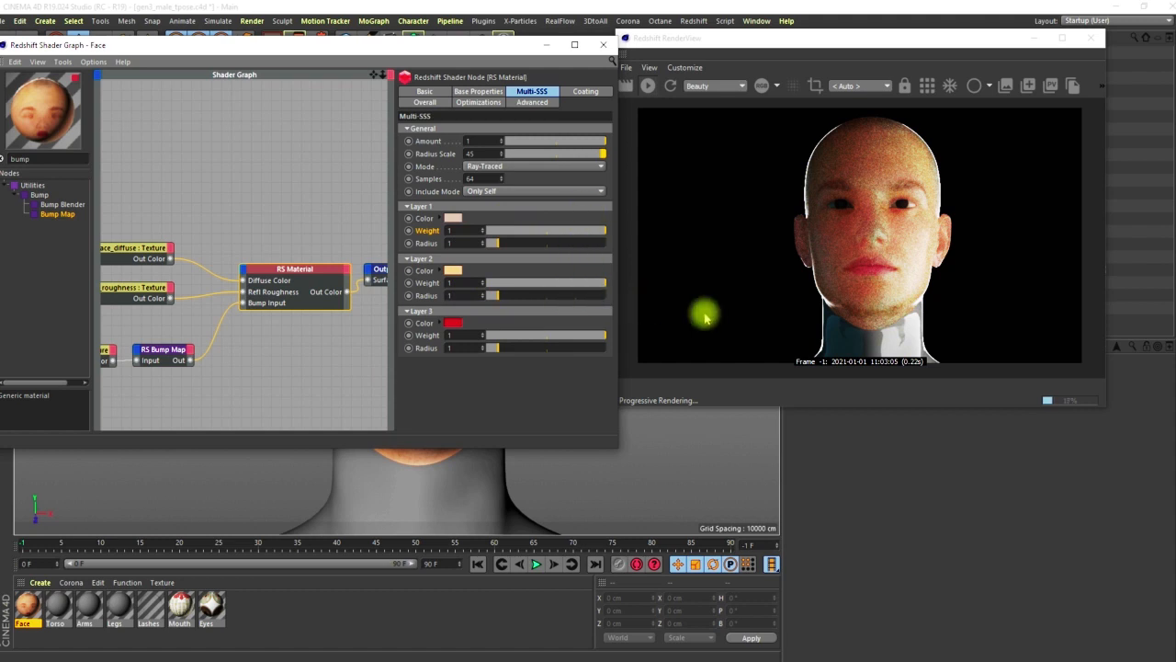
Set the Multi-SSS Layer 1 weight to 0.25 and its radius to 0.038.
{"action": "left_click", "coordinate": [451, 230]}
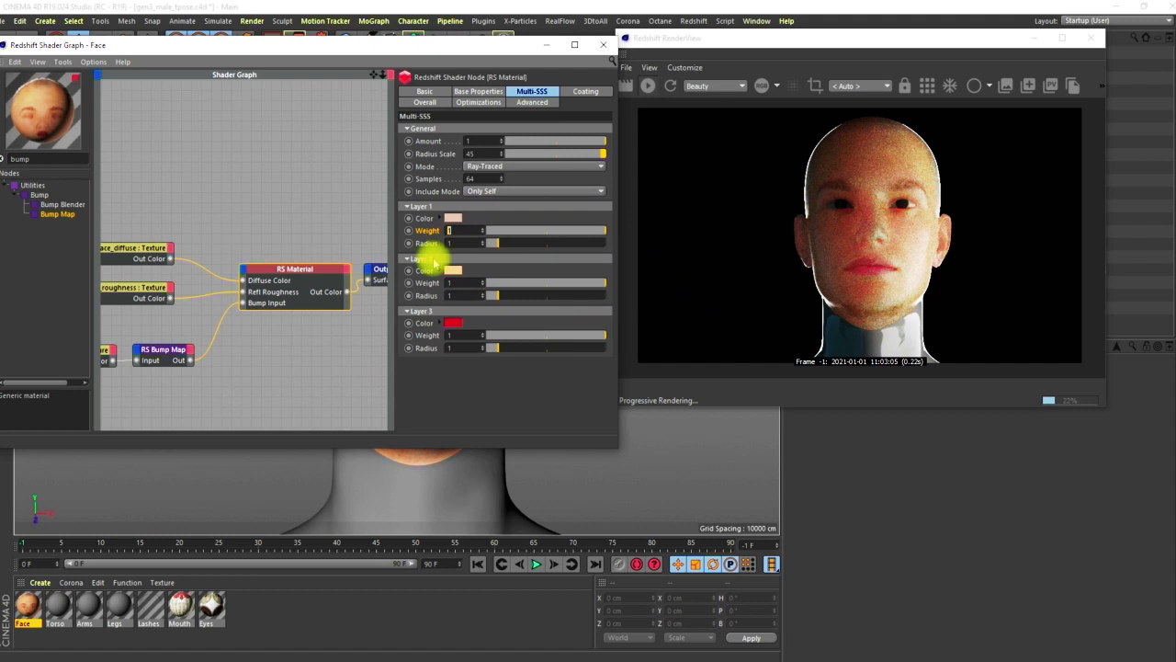
{"action": "type", "text": "0.25"}
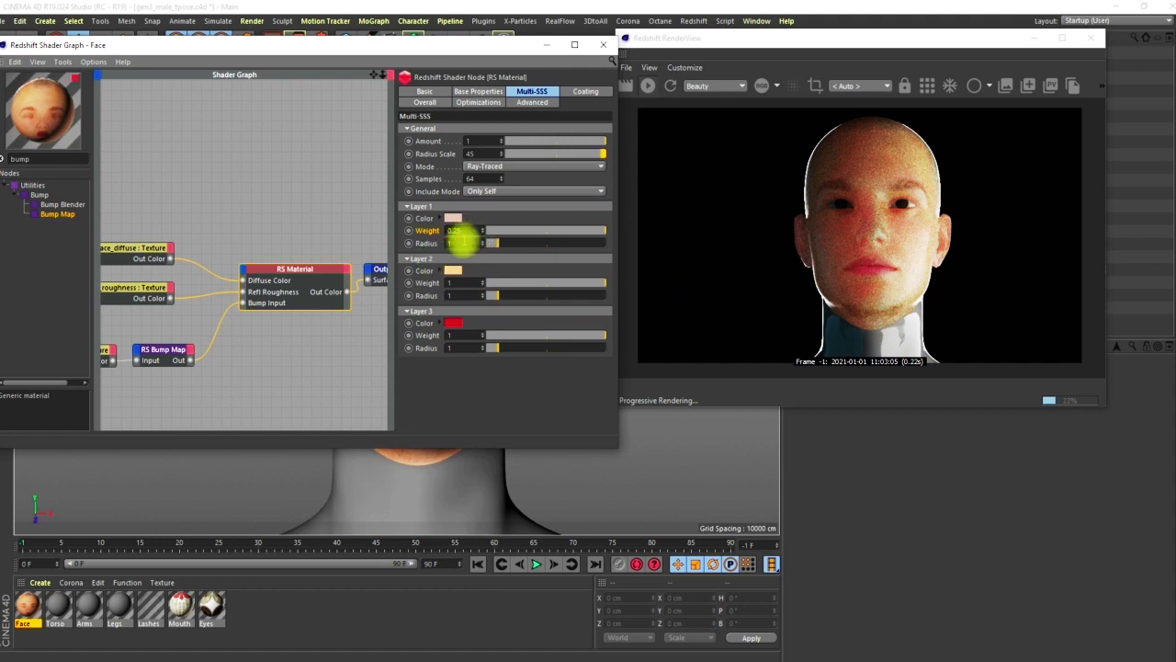
{"action": "key", "text": "Return"}
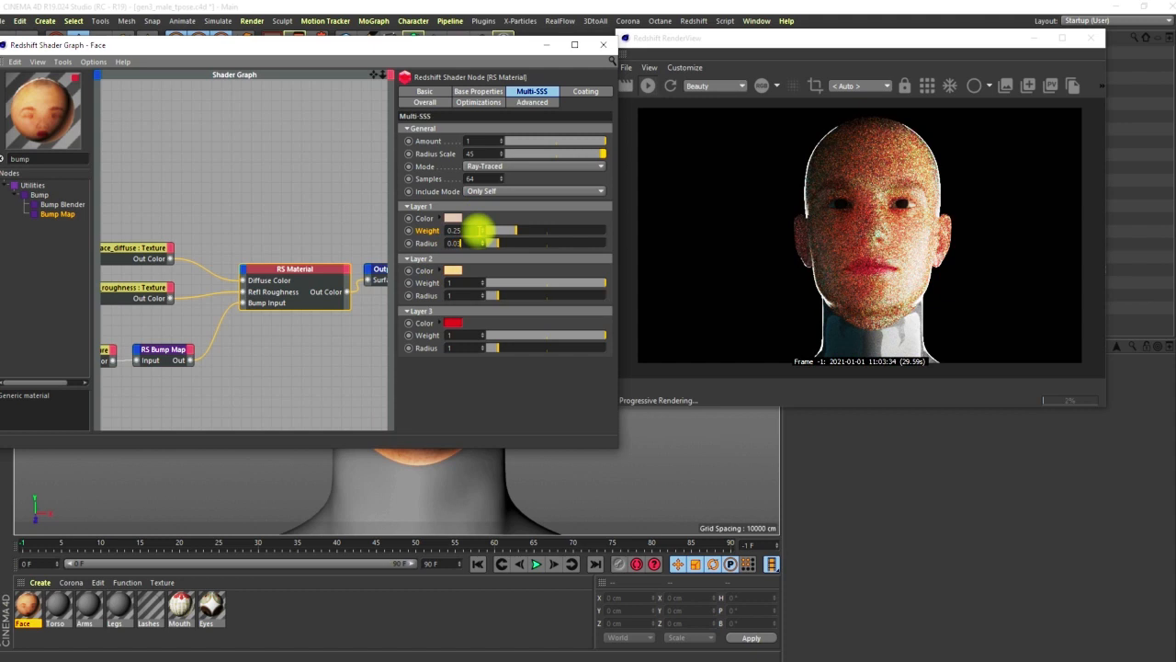
{"action": "key", "text": "Return"}
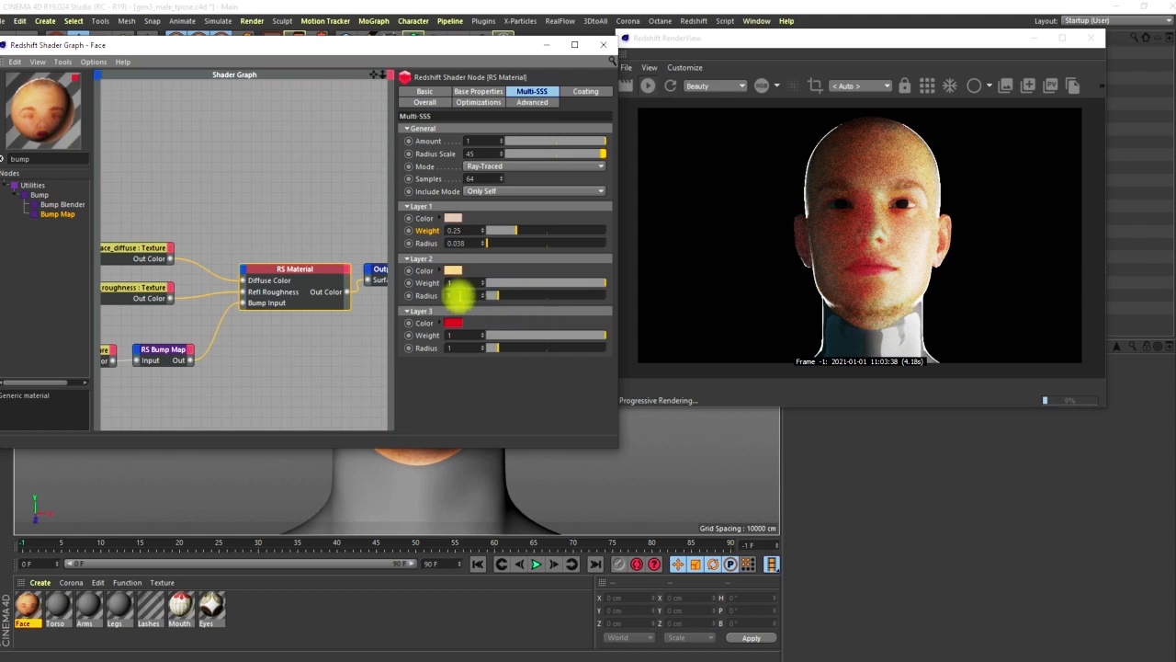
Set the Multi-SSS Layer 2 radius to 0.063 and the Layer 3 radius to 0.15.
{"action": "left_click_drag", "start_coordinate": [460, 296], "coordinate": [446, 318]}
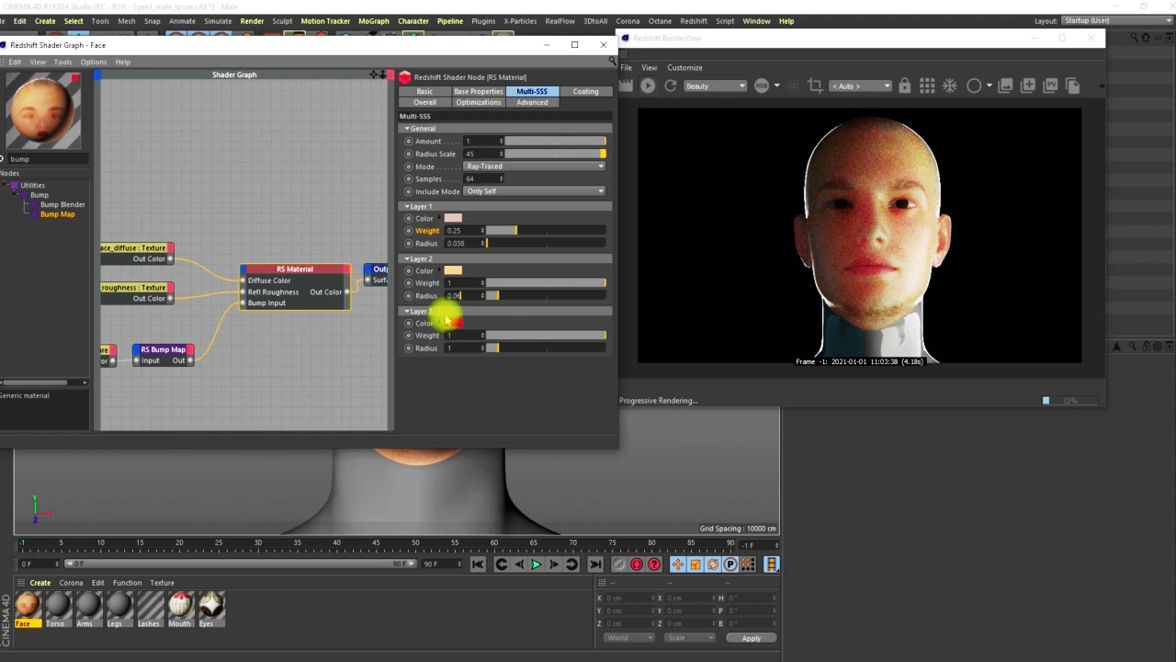
{"action": "key", "text": "Return"}
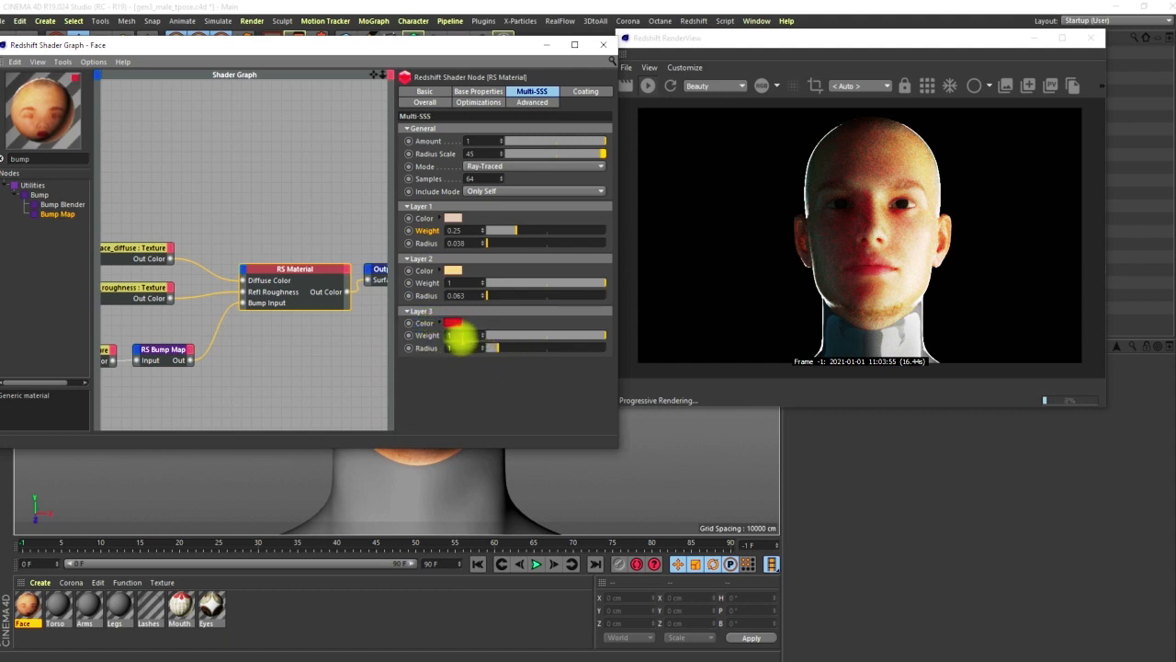
{"action": "double_click", "coordinate": [462, 347]}
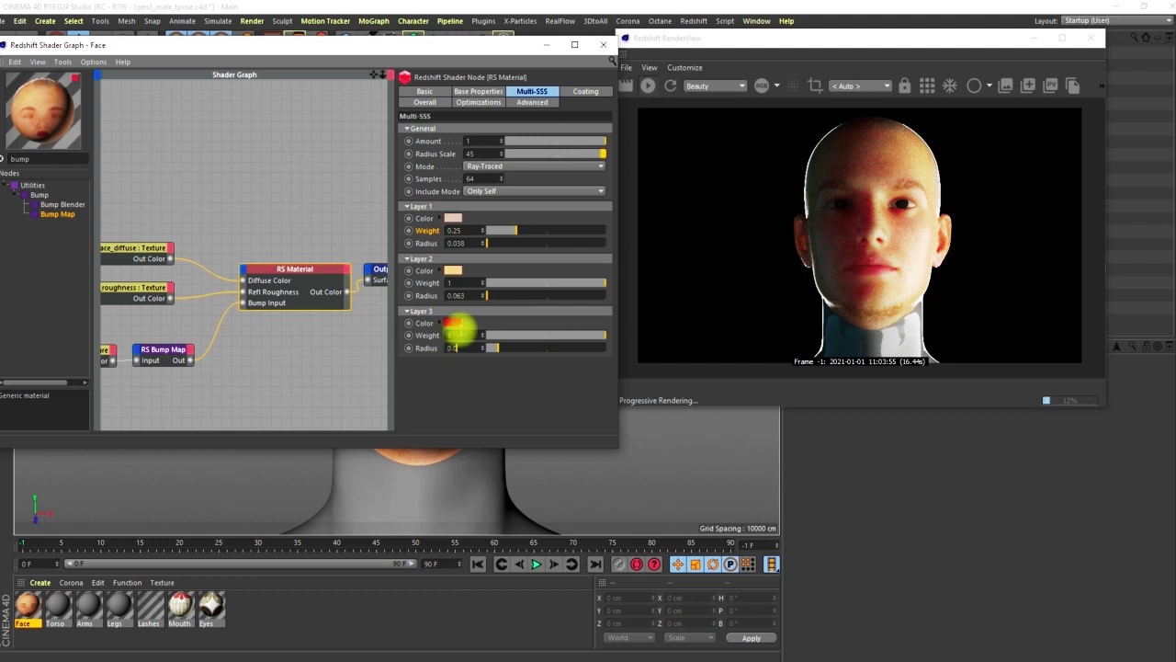
{"action": "key", "text": "Return"}
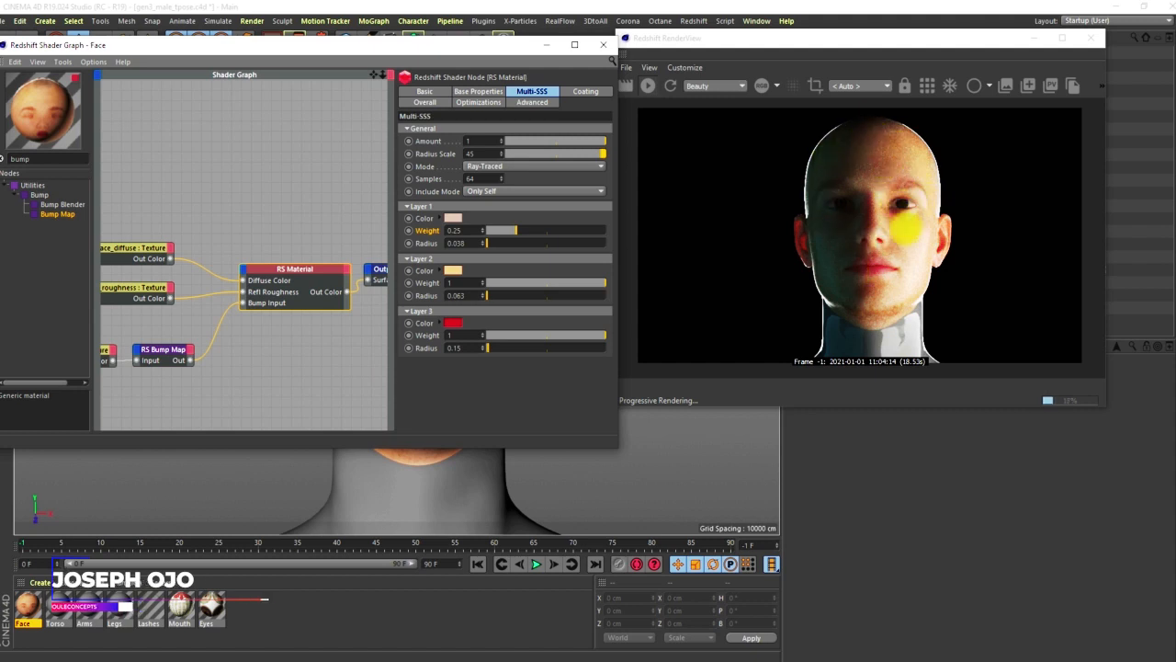
Raise the face diffuse texture node in the graph and move the render view clear of the shader graph window.
{"action": "left_click_drag", "start_coordinate": [133, 248], "coordinate": [129, 232]}
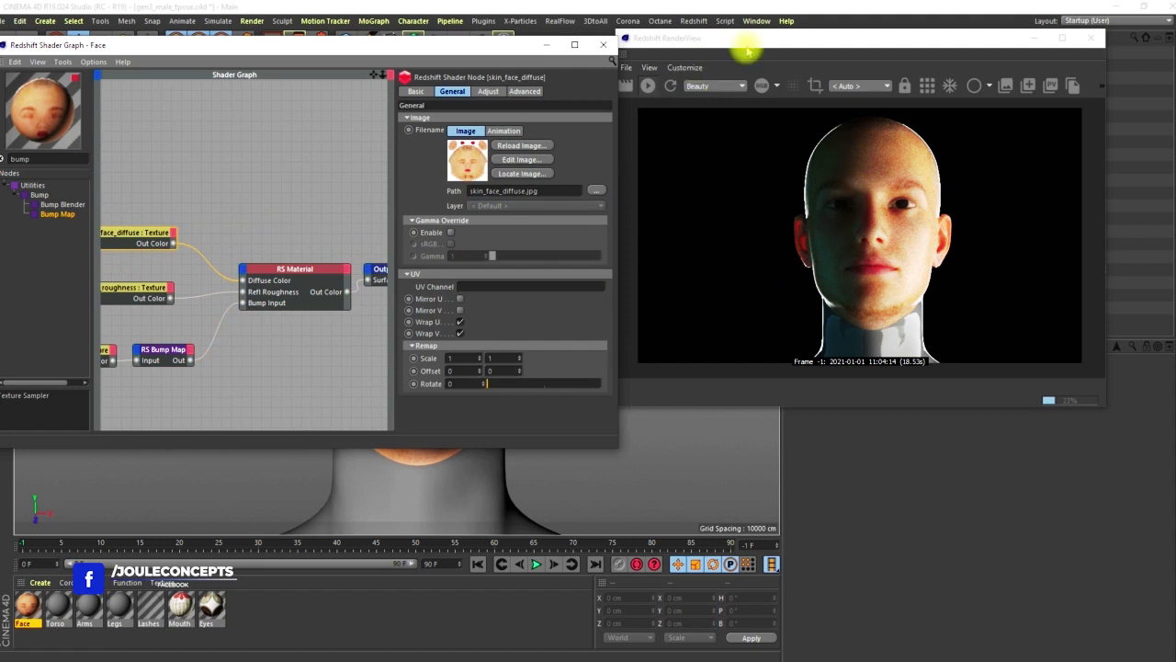
{"action": "left_click_drag", "start_coordinate": [756, 38], "coordinate": [794, 35]}
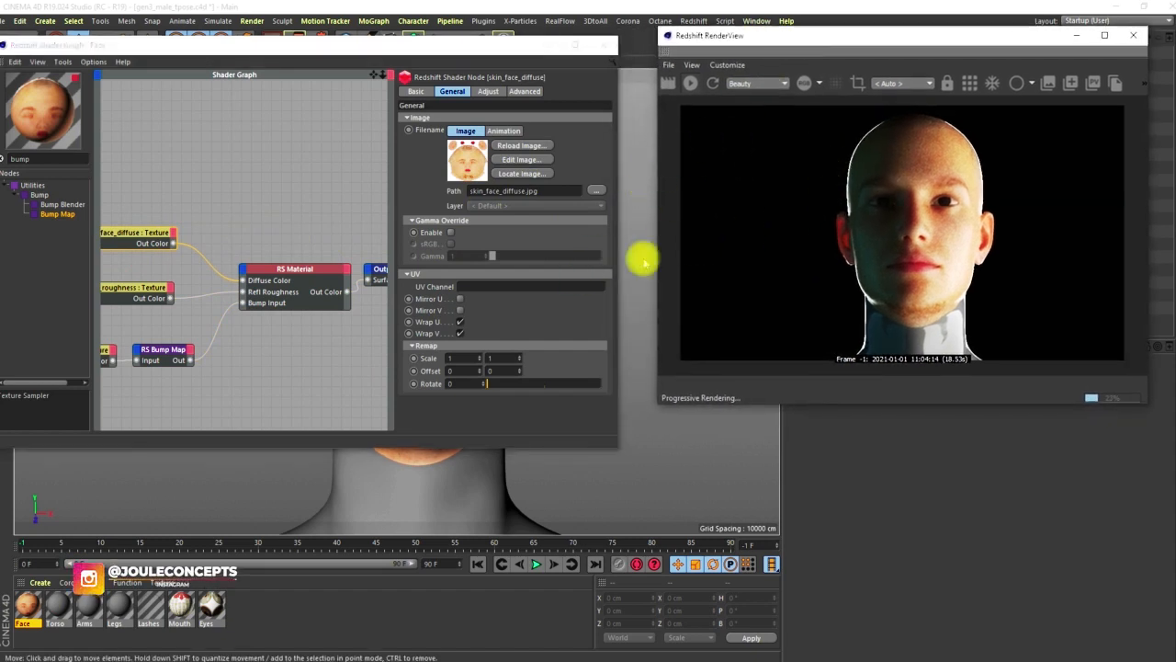
{"action": "left_click", "coordinate": [296, 268]}
{"action": "scroll", "coordinate": [245, 289], "scroll_direction": "down", "scroll_amount": 2}
{"action": "middle_click_drag", "start_coordinate": [244, 289], "coordinate": [292, 270]}
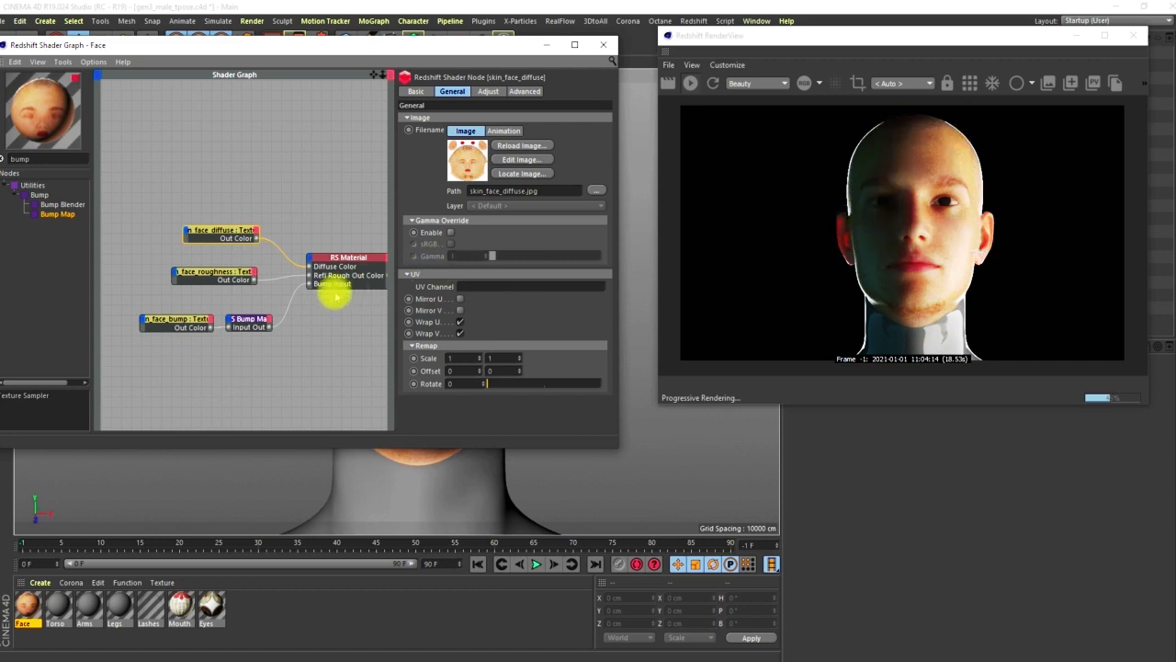
Restack the texture nodes beside RS Material and duplicate the face diffuse texture node below the bump nodes.
{"action": "left_click_drag", "start_coordinate": [225, 230], "coordinate": [193, 194]}
{"action": "left_click_drag", "start_coordinate": [230, 254], "coordinate": [184, 327]}
{"action": "left_click_drag", "start_coordinate": [234, 272], "coordinate": [233, 371]}
{"action": "left_click_drag", "start_coordinate": [340, 257], "coordinate": [328, 246]}
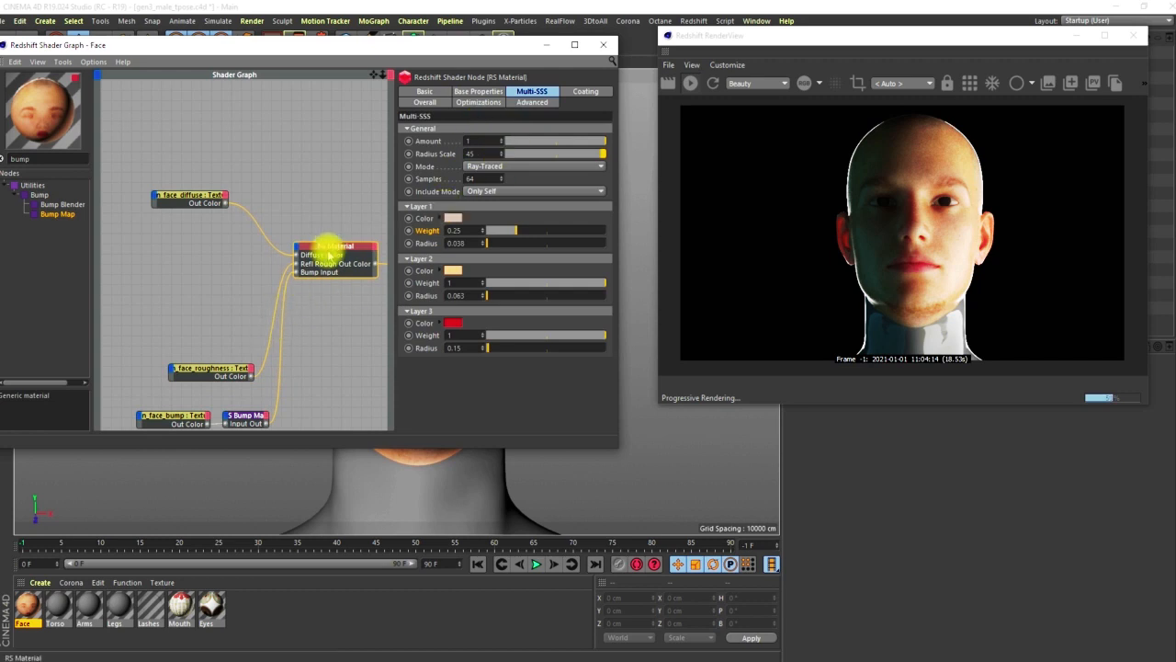
{"action": "left_click_drag", "start_coordinate": [325, 249], "coordinate": [341, 246]}
{"action": "middle_click_drag", "start_coordinate": [278, 311], "coordinate": [312, 233]}
{"action": "left_click_drag", "start_coordinate": [315, 383], "coordinate": [215, 166]}
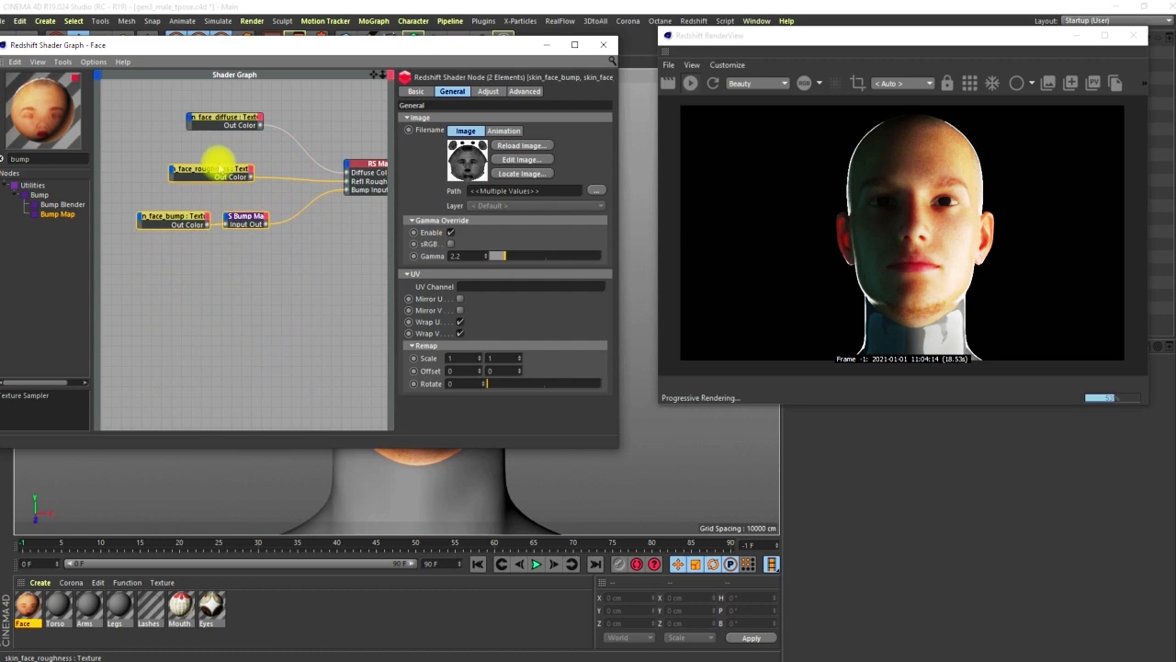
{"action": "left_click_drag", "start_coordinate": [230, 117], "coordinate": [171, 273]}
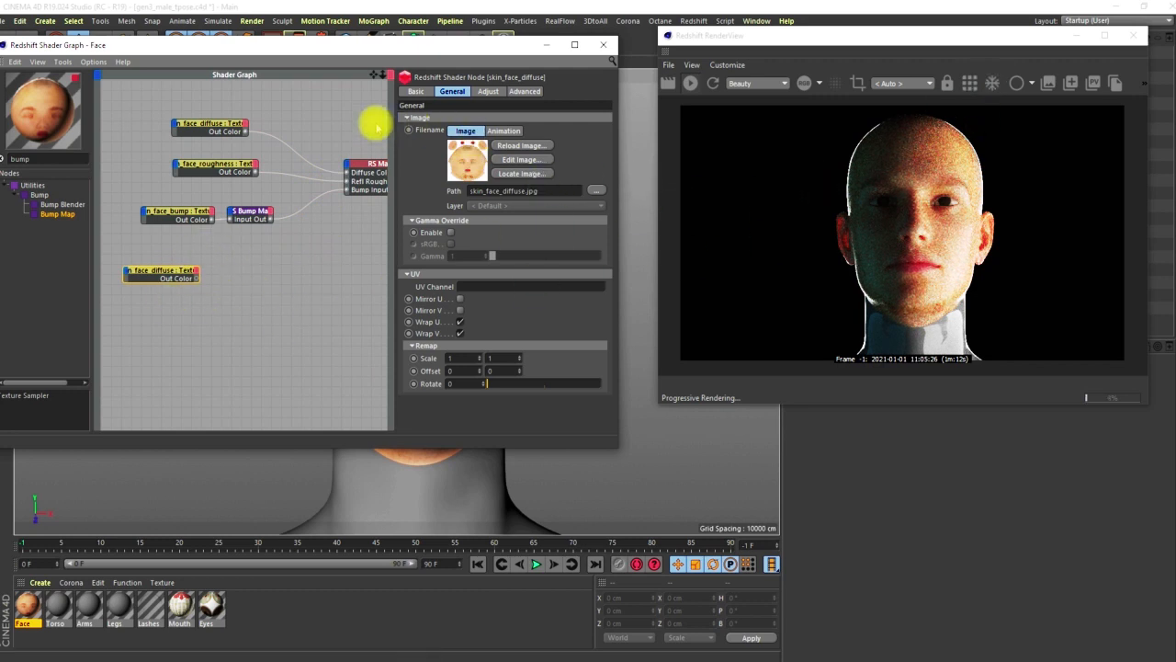
Find the Vector Mul node and add it to the graph beside the duplicated face diffuse texture.
{"action": "left_click", "coordinate": [361, 163]}
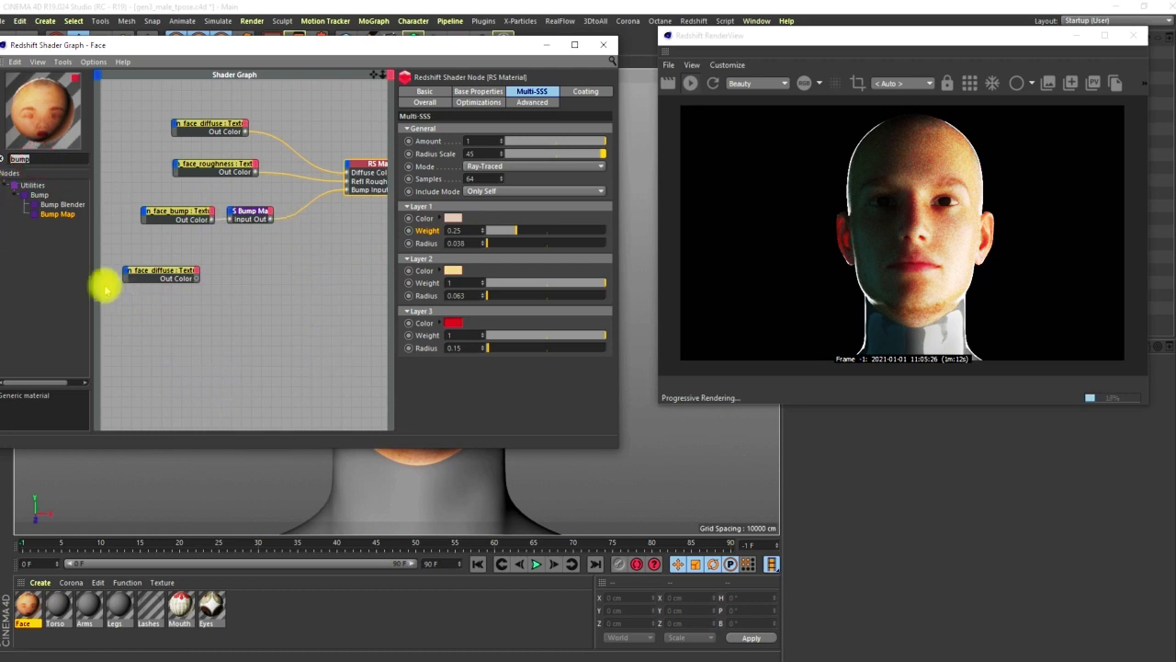
{"action": "type", "text": "vec"}
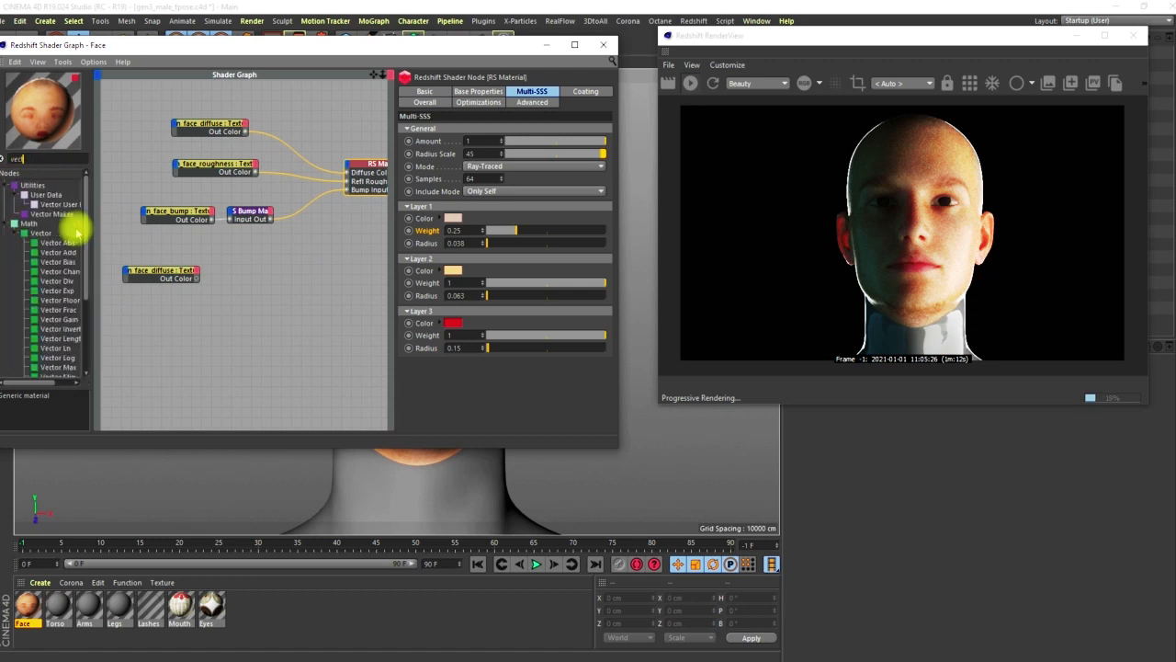
{"action": "key", "text": "BackSpace"}
{"action": "key", "text": "BackSpace"}
{"action": "key", "text": "BackSpace"}
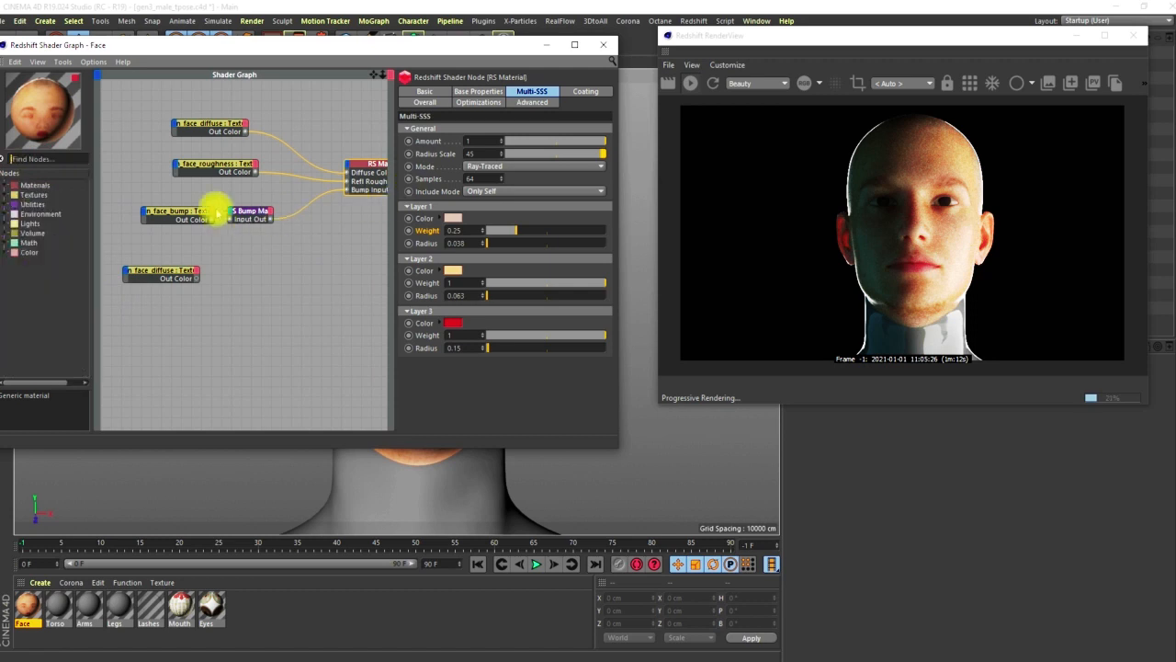
{"action": "type", "text": "mult"}
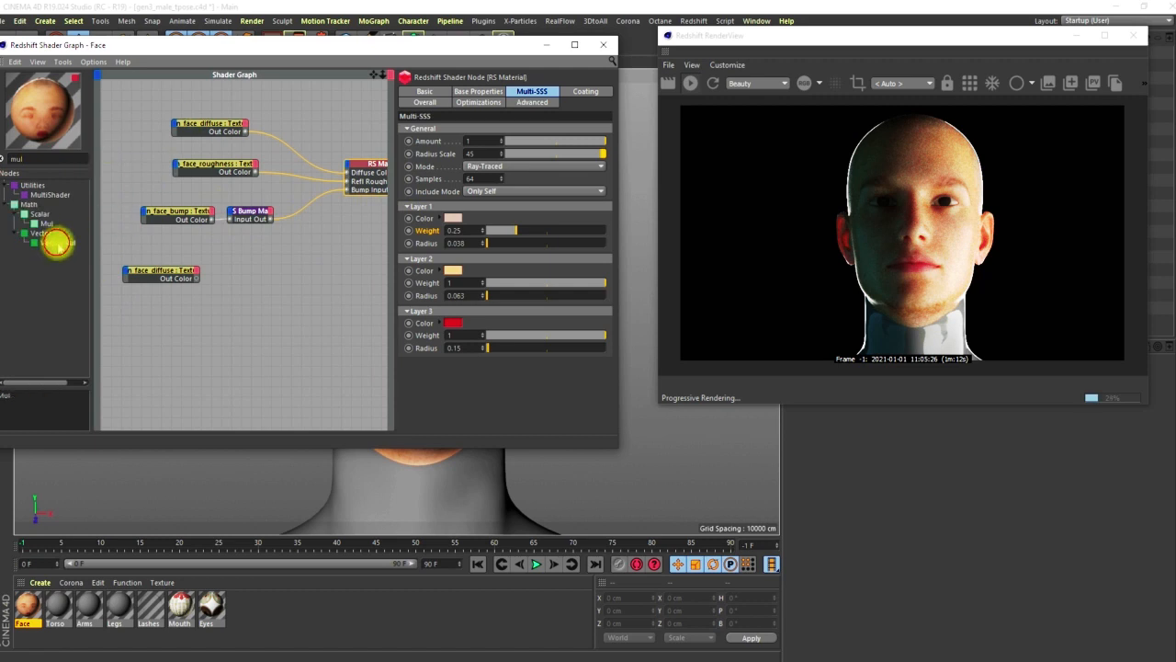
{"action": "left_click_drag", "start_coordinate": [237, 301], "coordinate": [239, 299]}
Find the Color User Data node and add it to the graph below the duplicated face diffuse texture.
{"action": "left_click", "coordinate": [27, 159]}
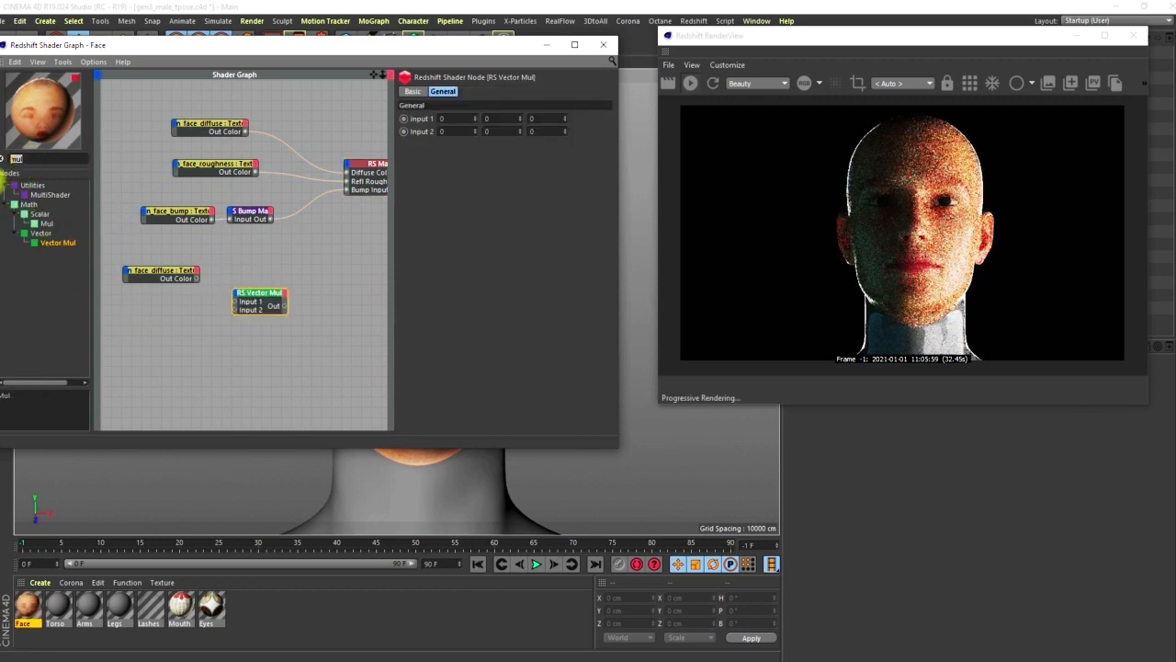
{"action": "type", "text": "user"}
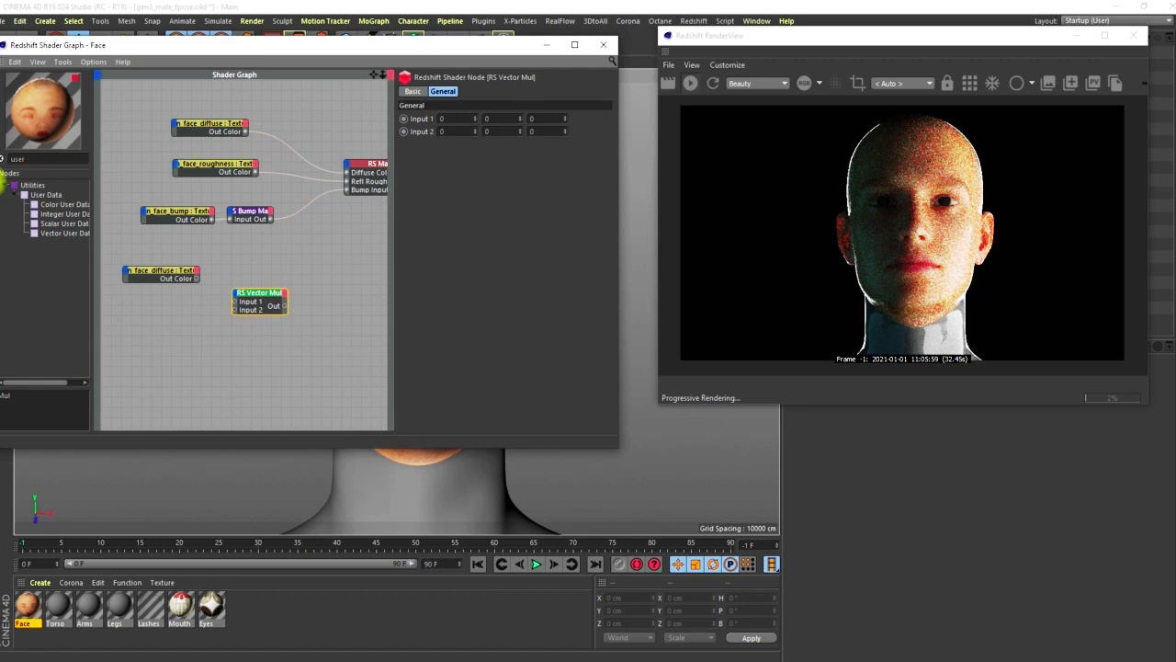
{"action": "left_click_drag", "start_coordinate": [69, 386], "coordinate": [92, 383]}
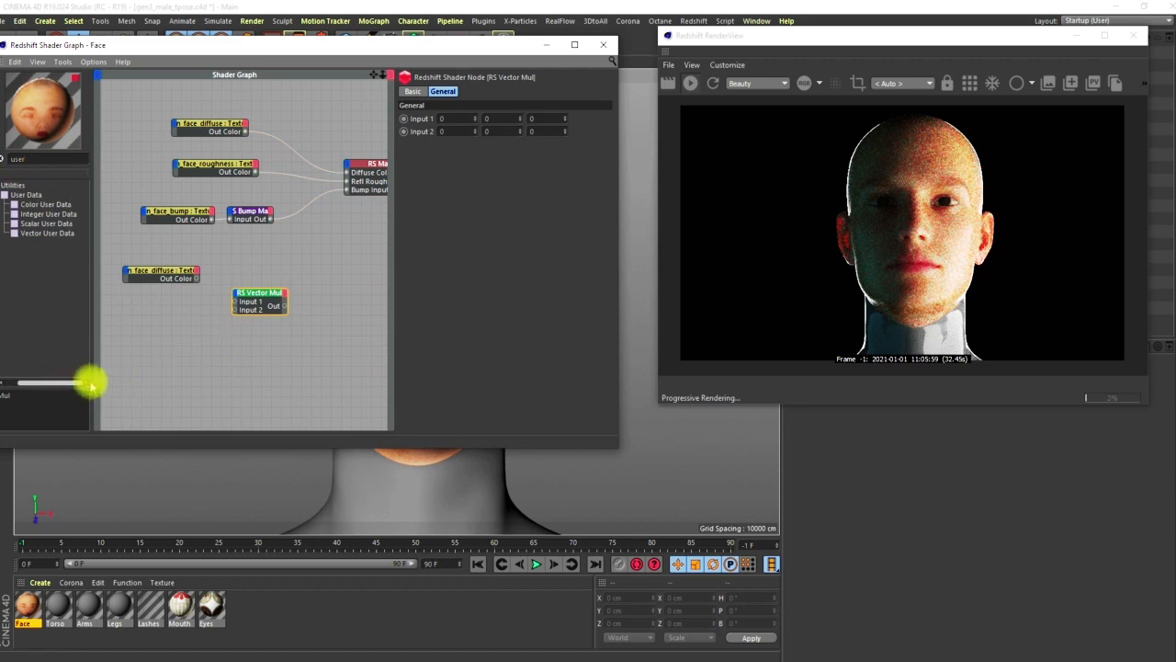
{"action": "left_click_drag", "start_coordinate": [43, 204], "coordinate": [152, 307]}
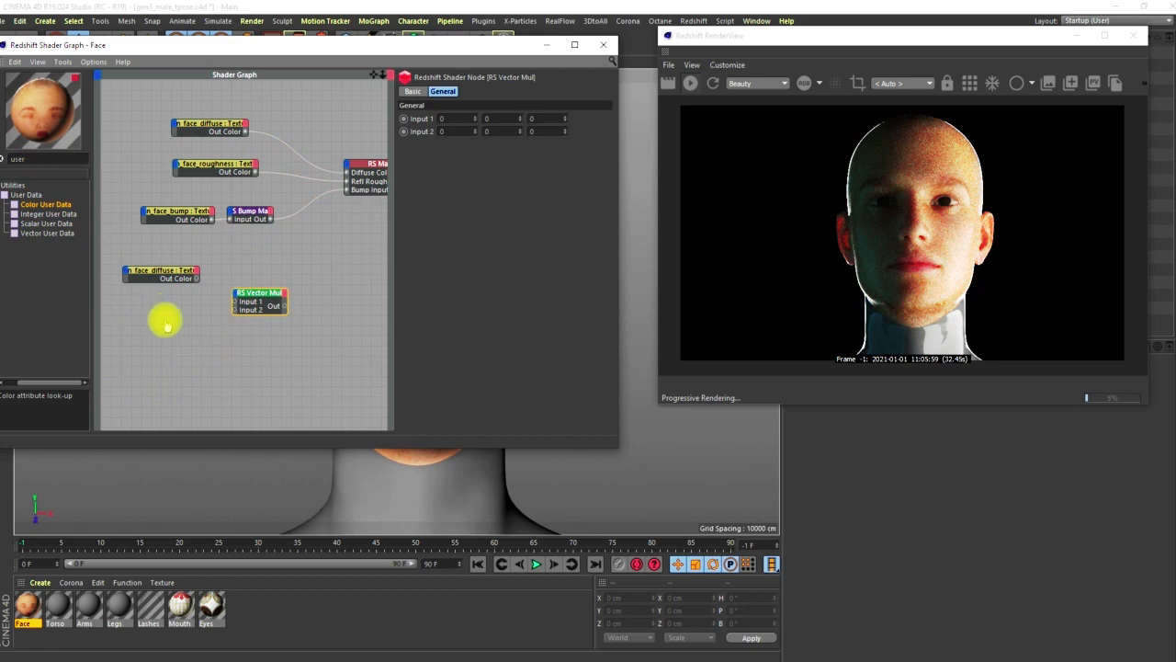
Line up the duplicated face diffuse texture and the Color User Data node beneath it, beside the Vector Mul node.
{"action": "left_click_drag", "start_coordinate": [182, 333], "coordinate": [184, 328]}
{"action": "left_click_drag", "start_coordinate": [181, 271], "coordinate": [173, 266]}
{"action": "left_click_drag", "start_coordinate": [190, 317], "coordinate": [167, 315]}
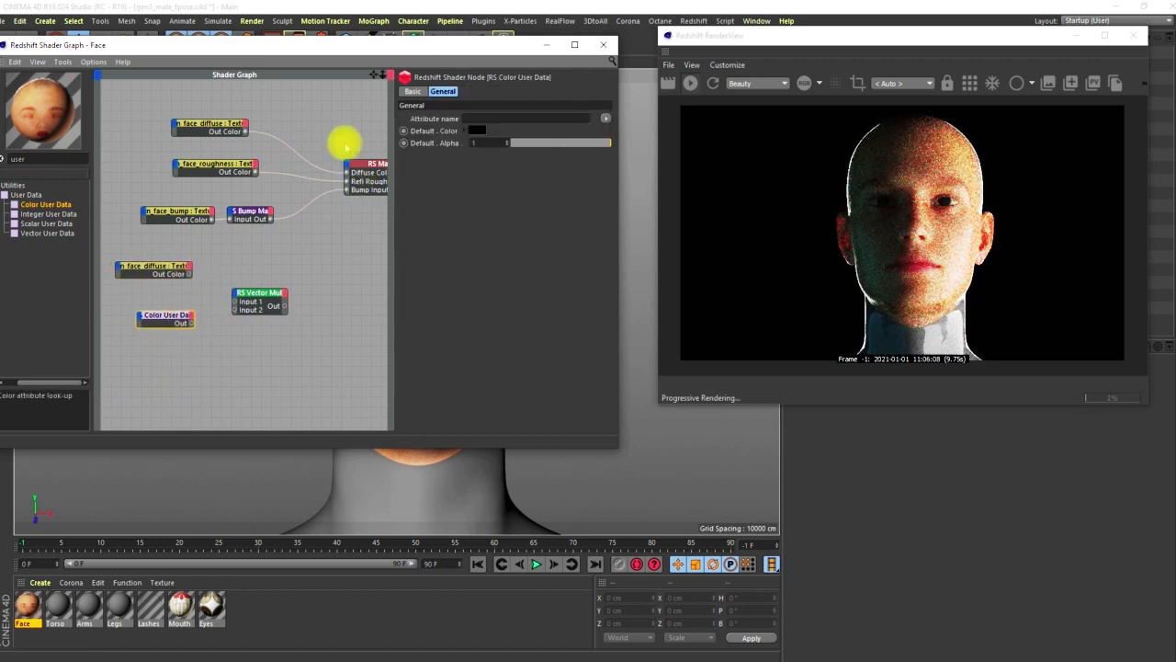
Copy RS Material's Multi-SSS Layer 1 color into the default color of the Color User Data node.
{"action": "left_click", "coordinate": [365, 164]}
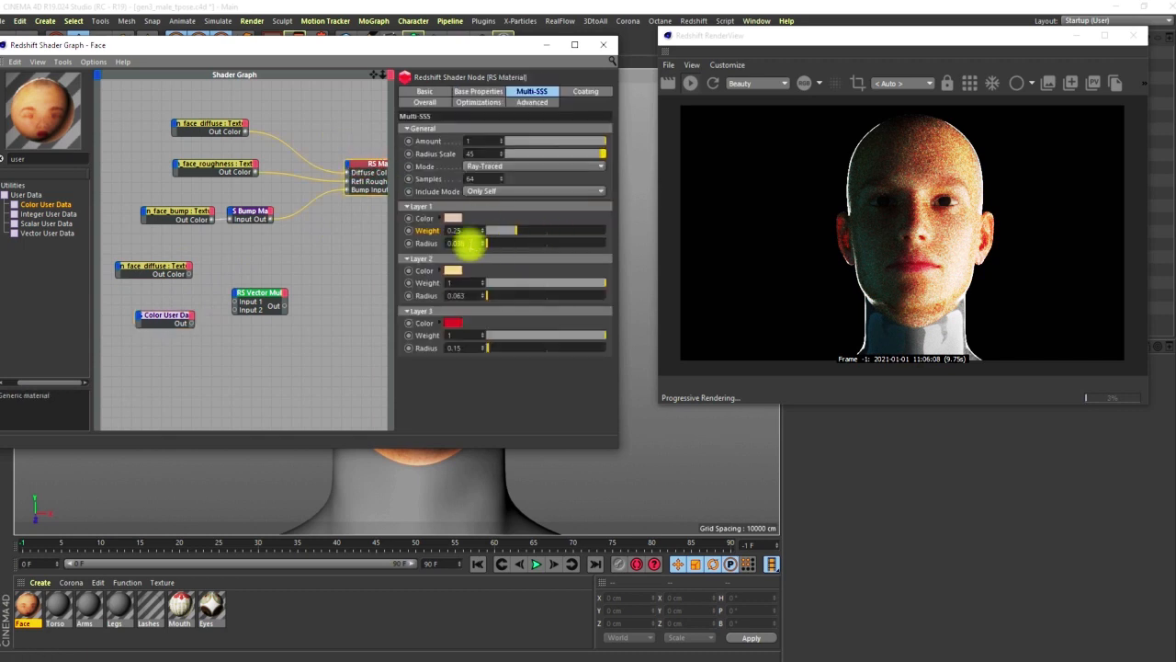
{"action": "right_click", "coordinate": [426, 220]}
{"action": "left_click", "coordinate": [443, 272]}
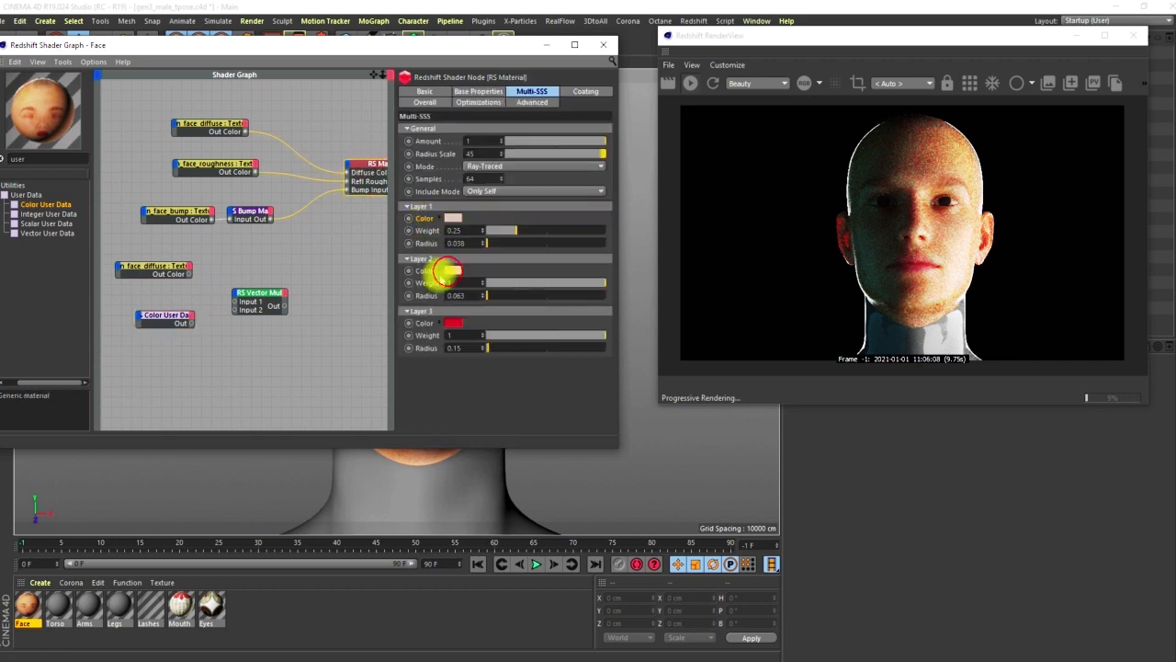
{"action": "left_click", "coordinate": [171, 322]}
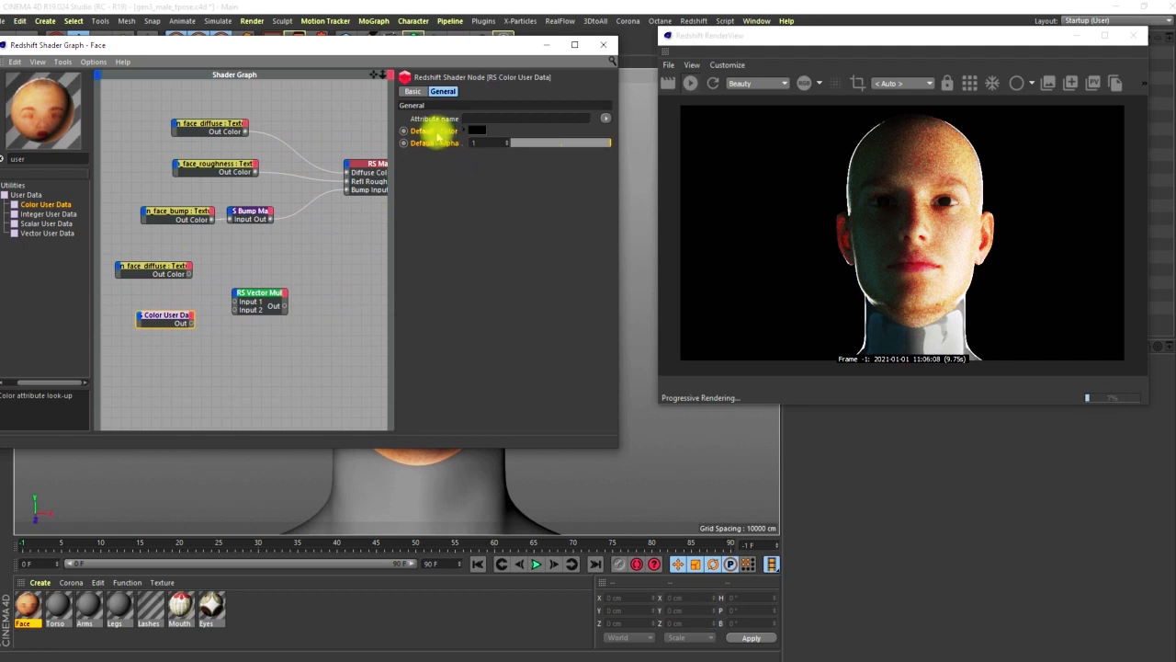
{"action": "right_click", "coordinate": [438, 133]}
{"action": "left_click", "coordinate": [460, 190]}
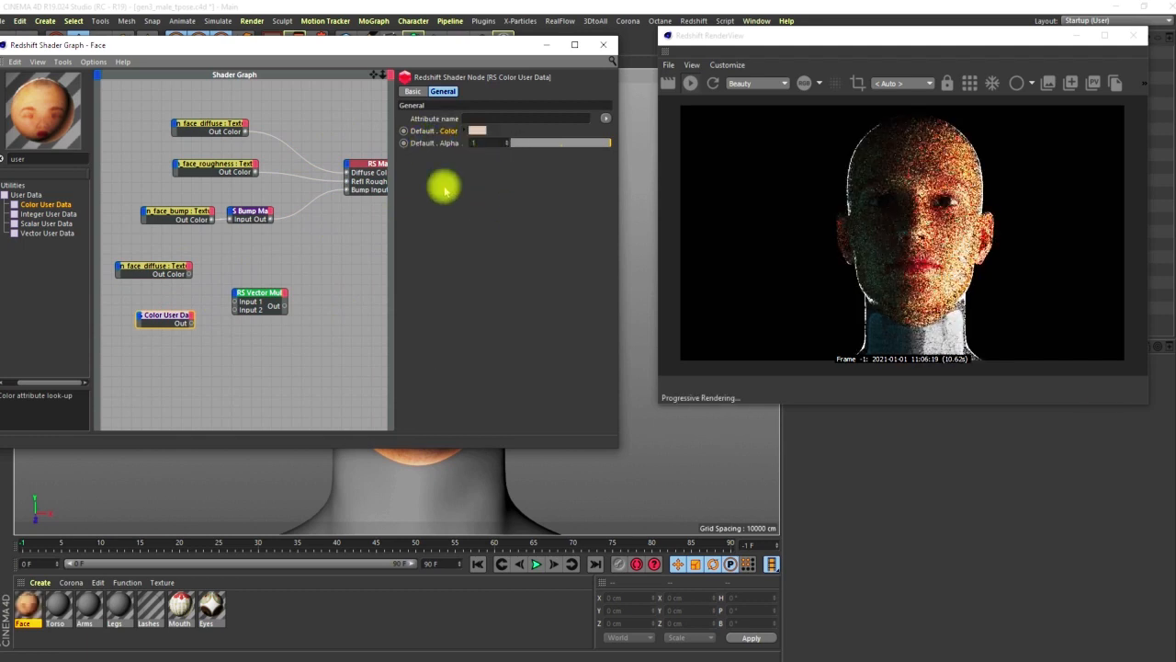
Connect the duplicated face diffuse texture to Vector Mul Input 1 and the Color User Data node to Input 2.
{"action": "left_click_drag", "start_coordinate": [172, 265], "coordinate": [160, 265]}
{"action": "left_click_drag", "start_coordinate": [176, 318], "coordinate": [165, 317]}
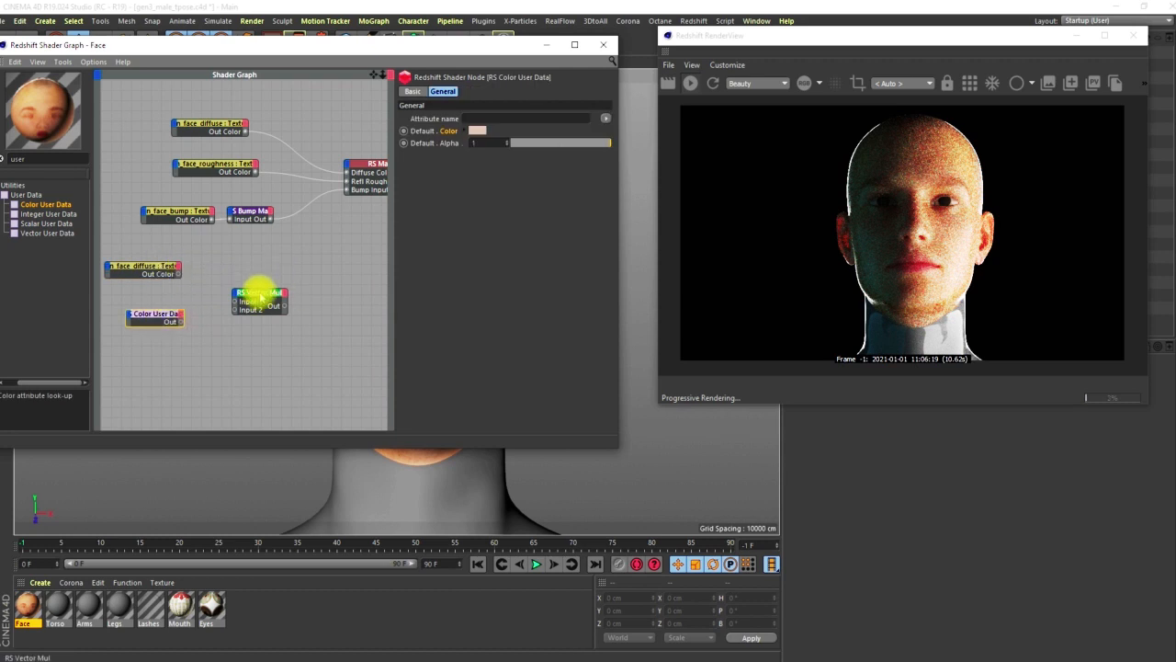
{"action": "left_click_drag", "start_coordinate": [261, 296], "coordinate": [256, 284]}
{"action": "left_click_drag", "start_coordinate": [179, 275], "coordinate": [221, 289]}
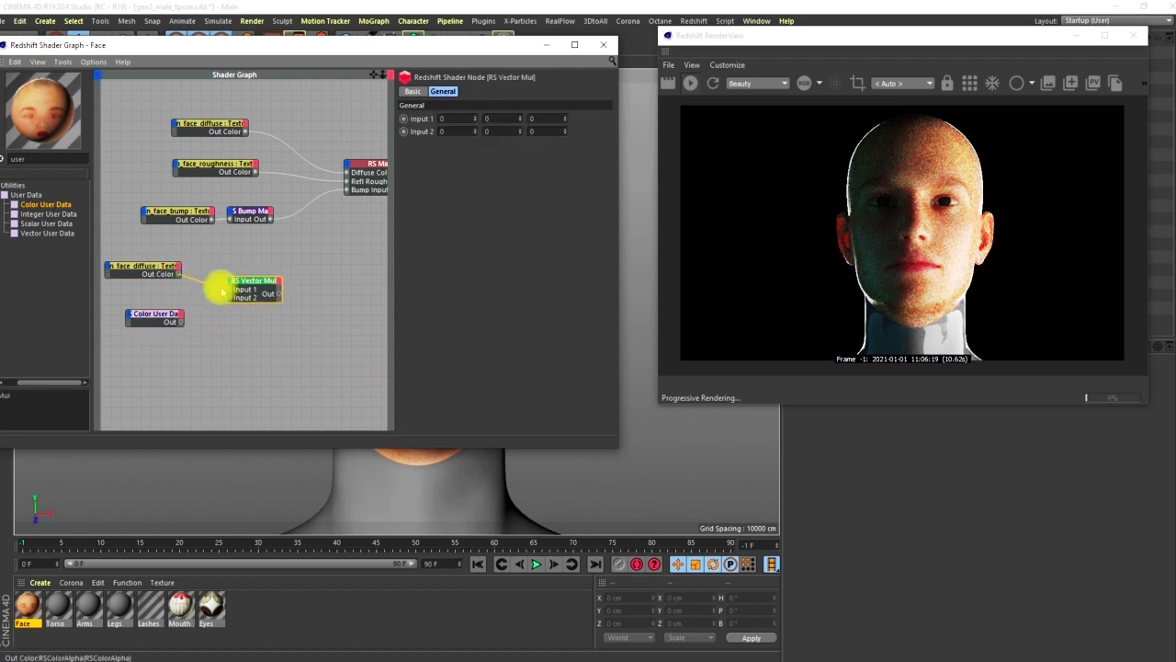
{"action": "left_click_drag", "start_coordinate": [182, 323], "coordinate": [236, 297]}
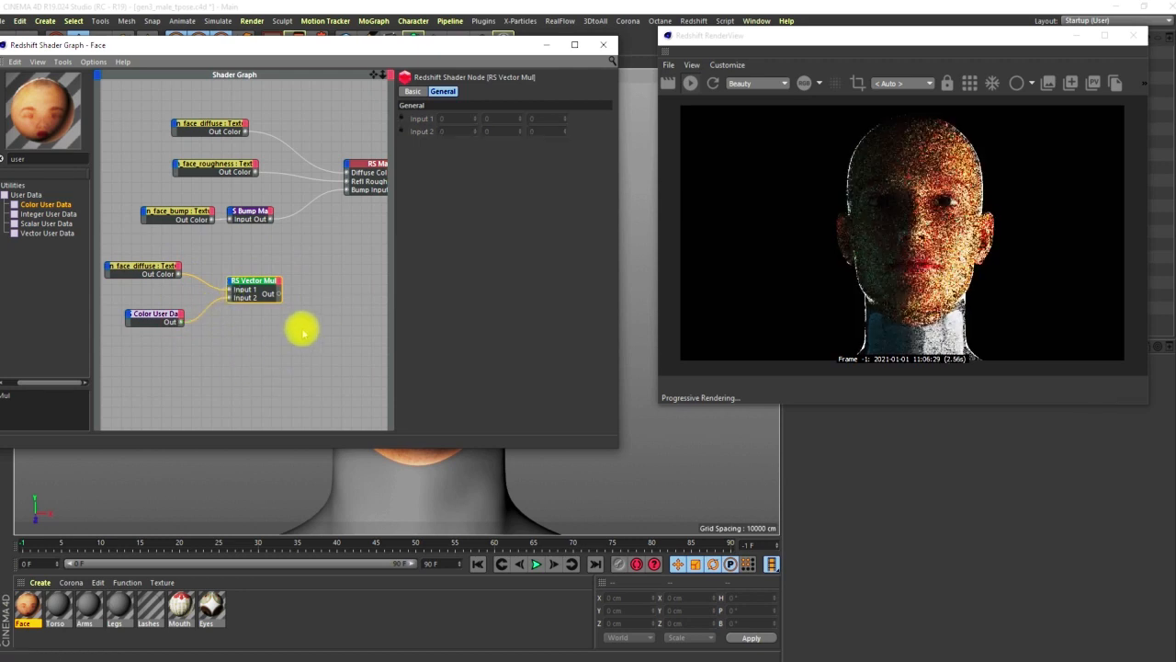
Connect the Vector Mul output to RS Material's sub-surface Layer 1 color, Ms Color 0, and review the Multi-SSS settings.
{"action": "middle_click_drag", "start_coordinate": [294, 284], "coordinate": [282, 294]}
{"action": "left_click_drag", "start_coordinate": [258, 300], "coordinate": [323, 175]}
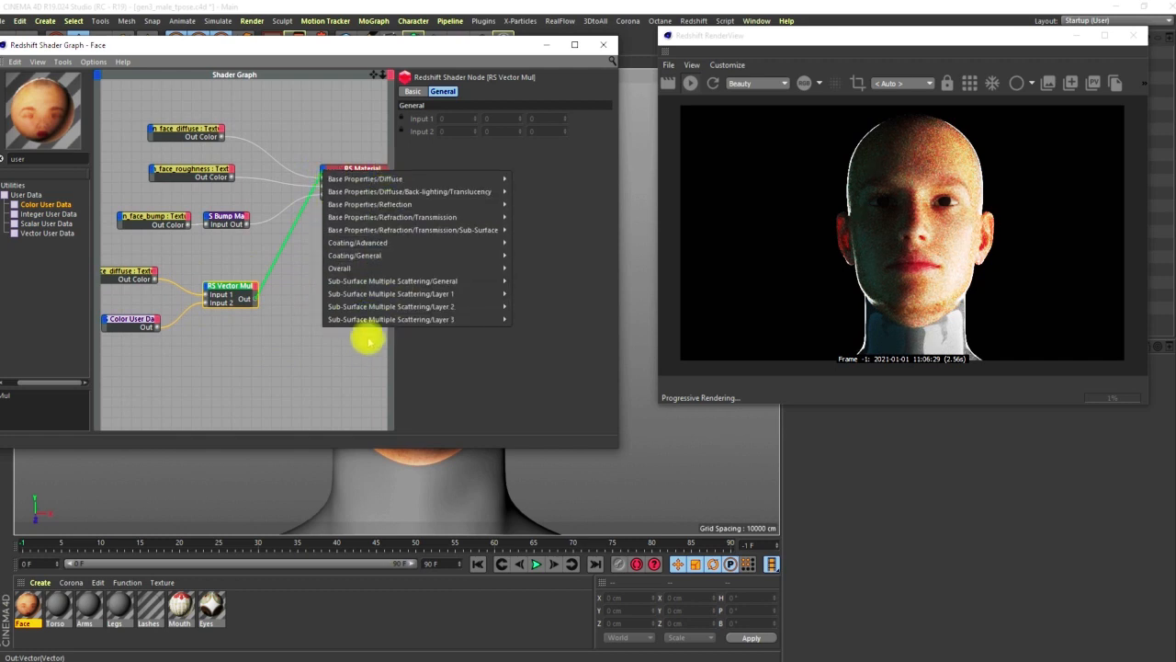
{"action": "mouse_move", "coordinate": [392, 281]}
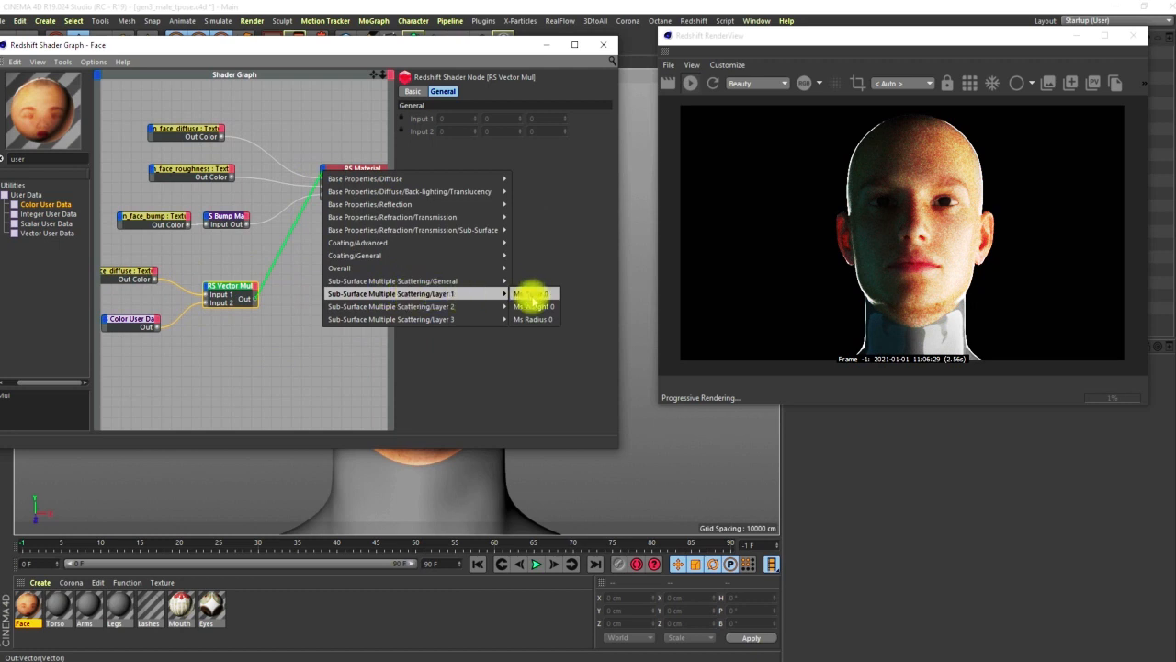
{"action": "left_click", "coordinate": [531, 294]}
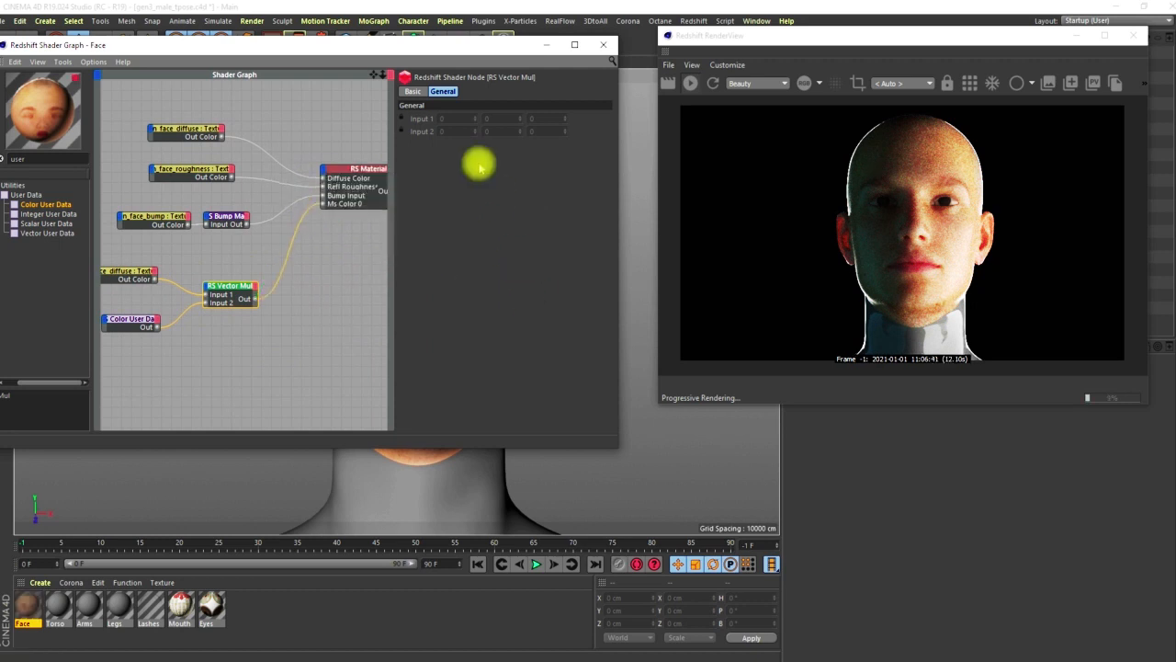
{"action": "left_click", "coordinate": [353, 171]}
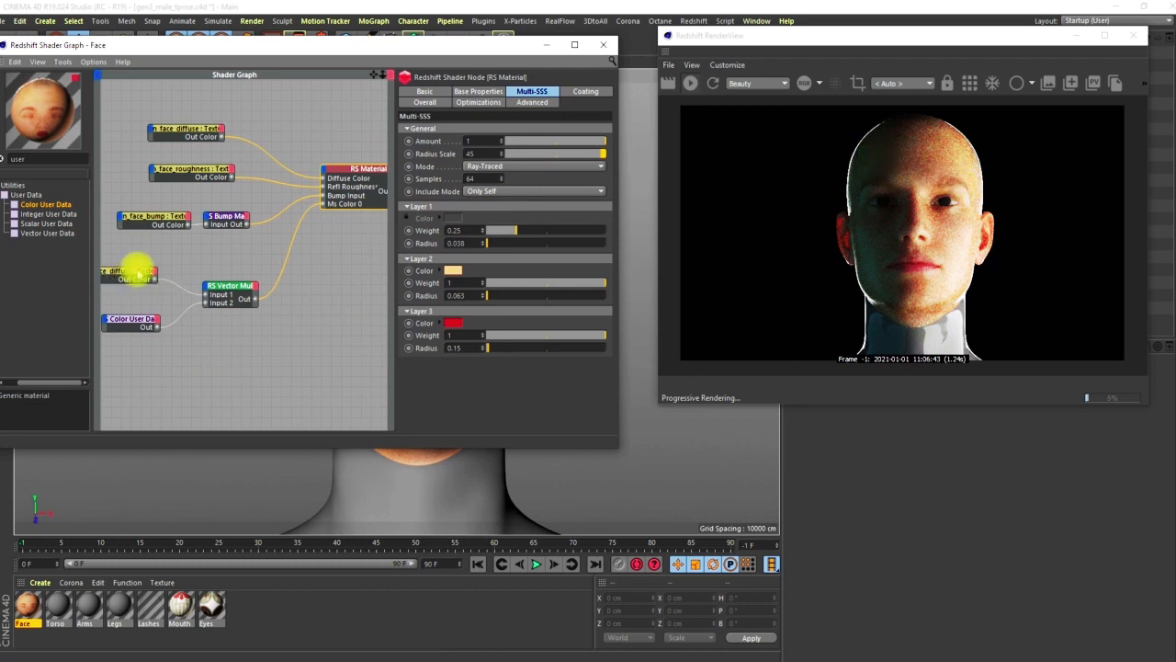
Tighten the diffuse texture, Color User Data and Vector Mul group, and stack two duplicates of it below.
{"action": "mouse_move", "coordinate": [159, 277]}
{"action": "middle_mouse_down"}
{"action": "mouse_move", "coordinate": [194, 269]}
{"action": "mouse_move", "coordinate": [160, 266]}
{"action": "middle_mouse_up"}
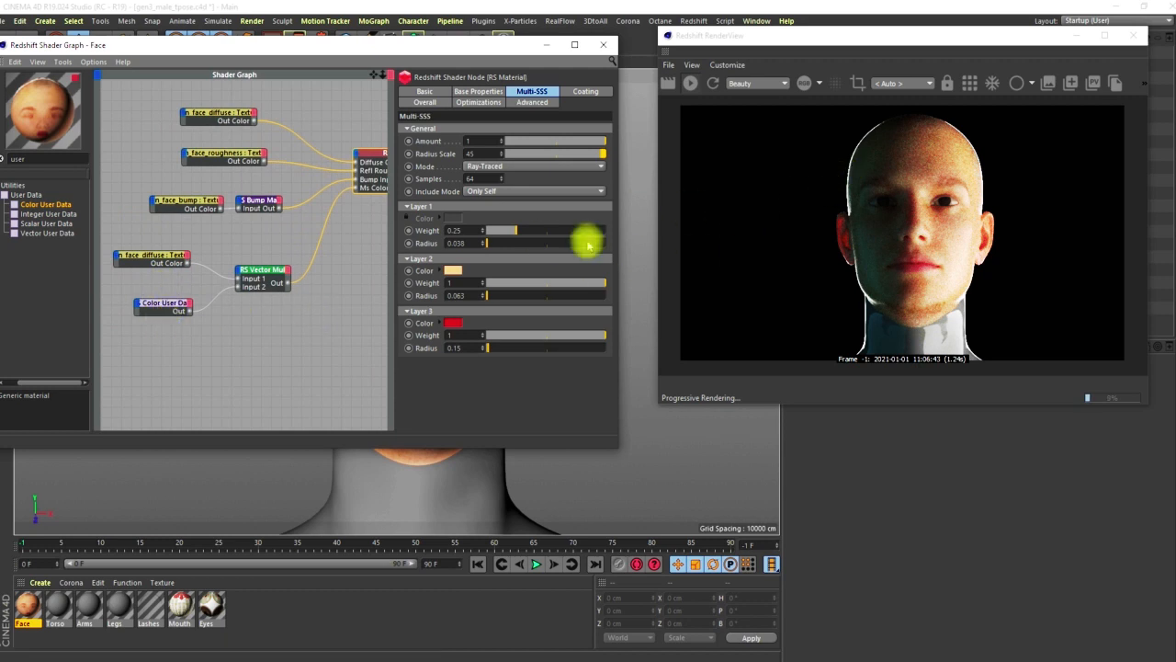
{"action": "left_click_drag", "start_coordinate": [163, 258], "coordinate": [169, 292]}
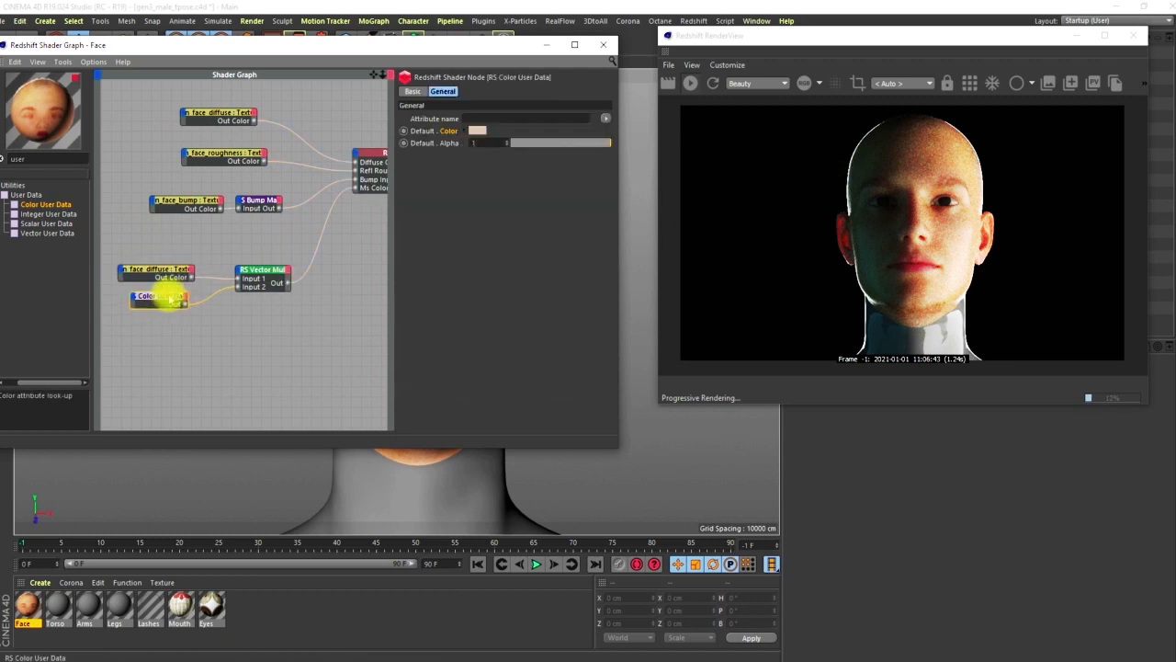
{"action": "left_click_drag", "start_coordinate": [307, 321], "coordinate": [173, 374]}
{"action": "left_click", "coordinate": [172, 321]}
{"action": "left_click", "coordinate": [184, 345]}
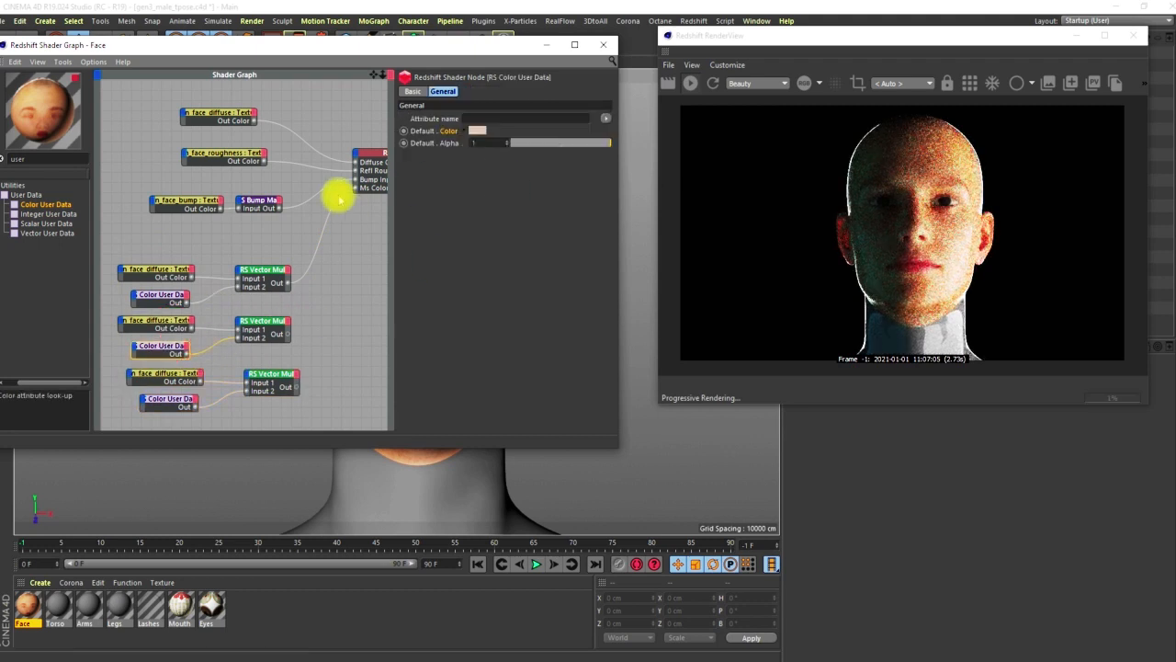
Copy RS Material's Multi-SSS Layer 2 color into the default color of the second group's Color User Data node.
{"action": "left_click", "coordinate": [369, 151]}
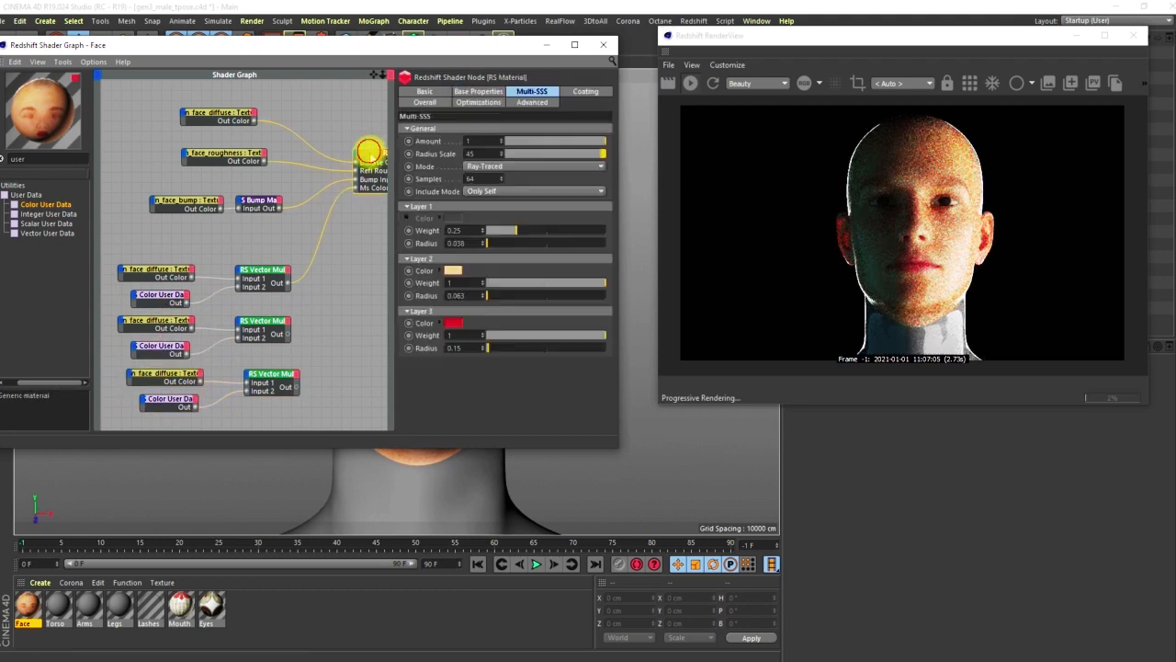
{"action": "right_click", "coordinate": [429, 275]}
{"action": "left_click", "coordinate": [451, 327]}
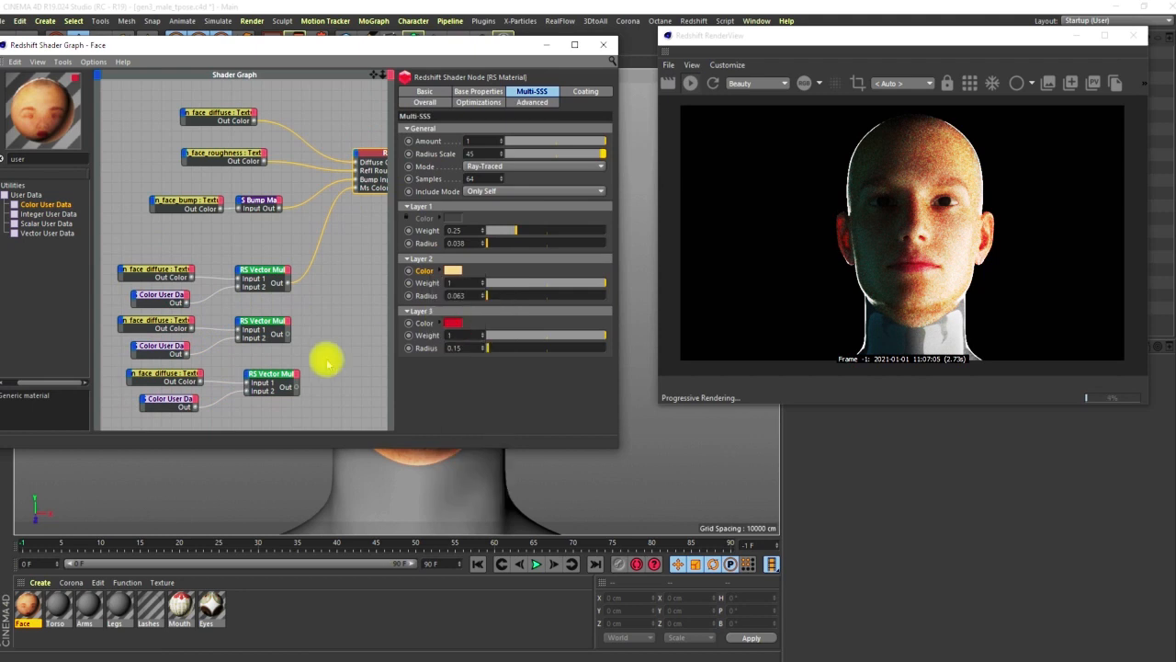
{"action": "left_click", "coordinate": [159, 349]}
{"action": "right_click", "coordinate": [446, 132]}
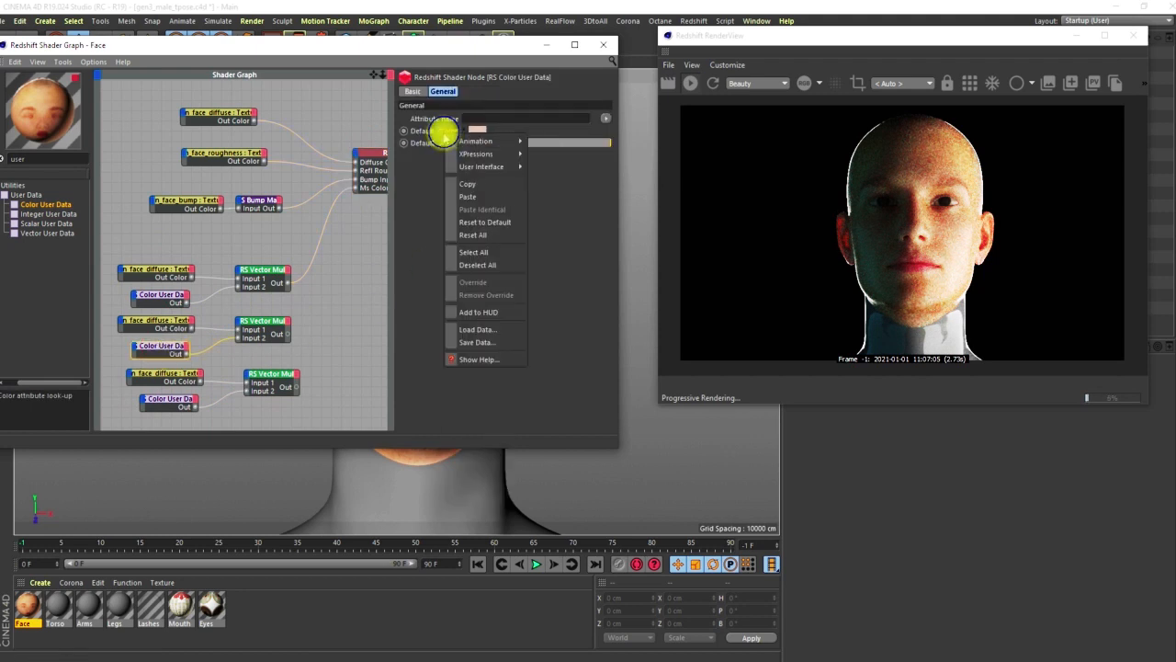
{"action": "left_click", "coordinate": [466, 196]}
Copy RS Material's red Multi-SSS Layer 3 color into the default color of the third group's Color User Data node.
{"action": "left_click", "coordinate": [372, 166]}
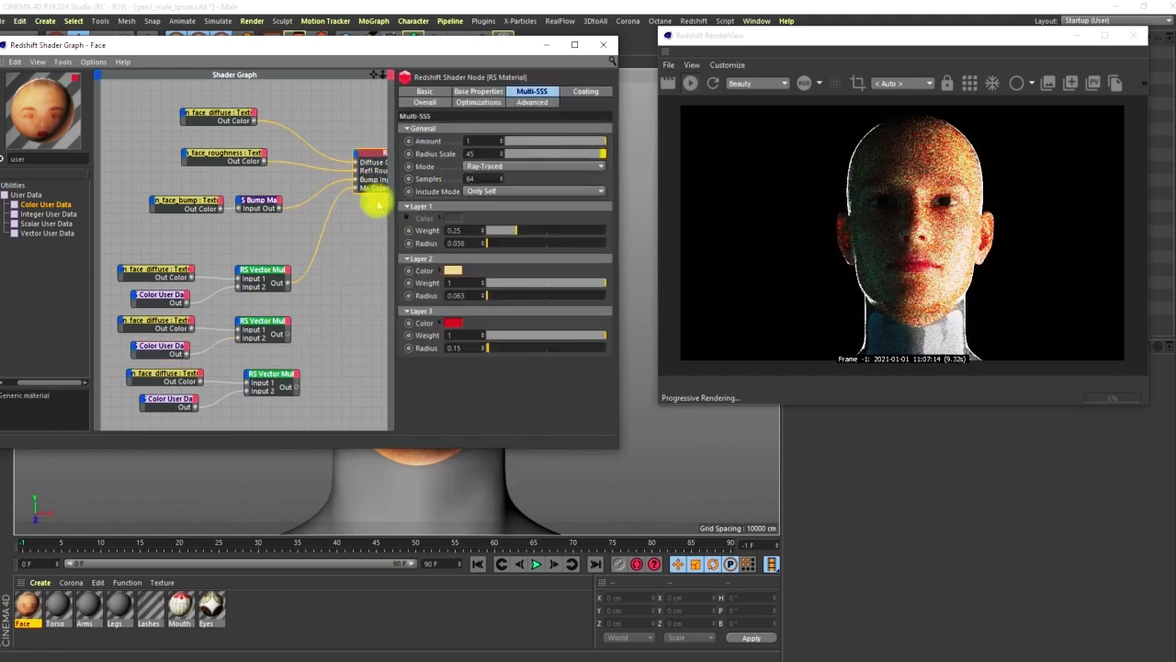
{"action": "right_click", "coordinate": [425, 322]}
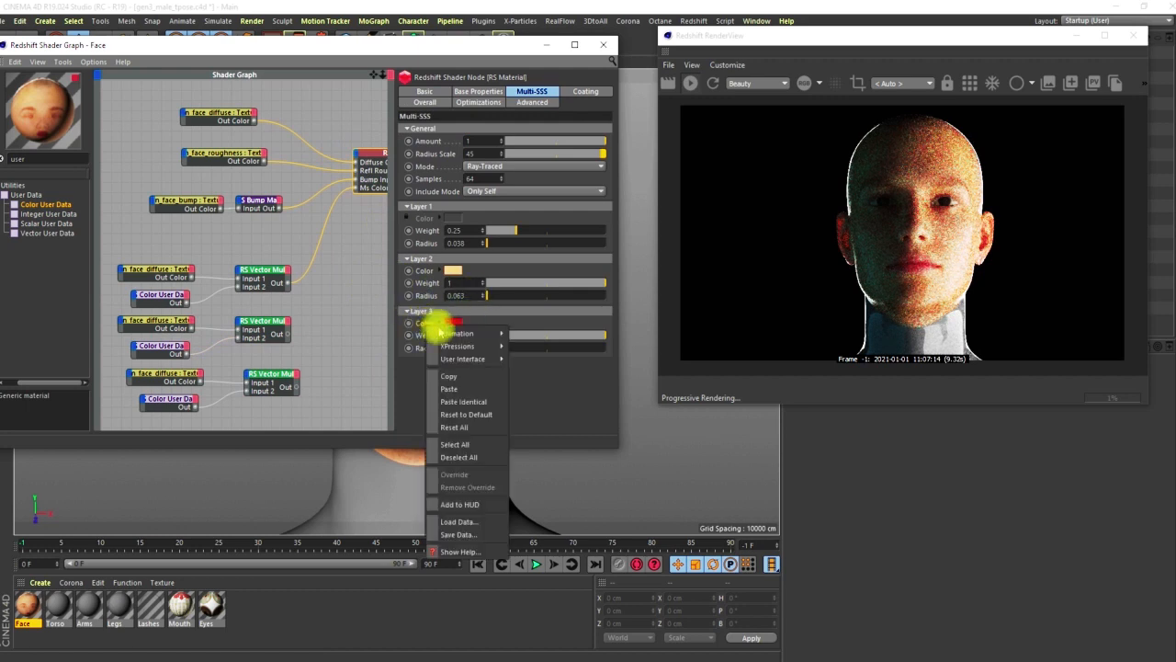
{"action": "left_click", "coordinate": [447, 377]}
{"action": "left_click", "coordinate": [184, 398]}
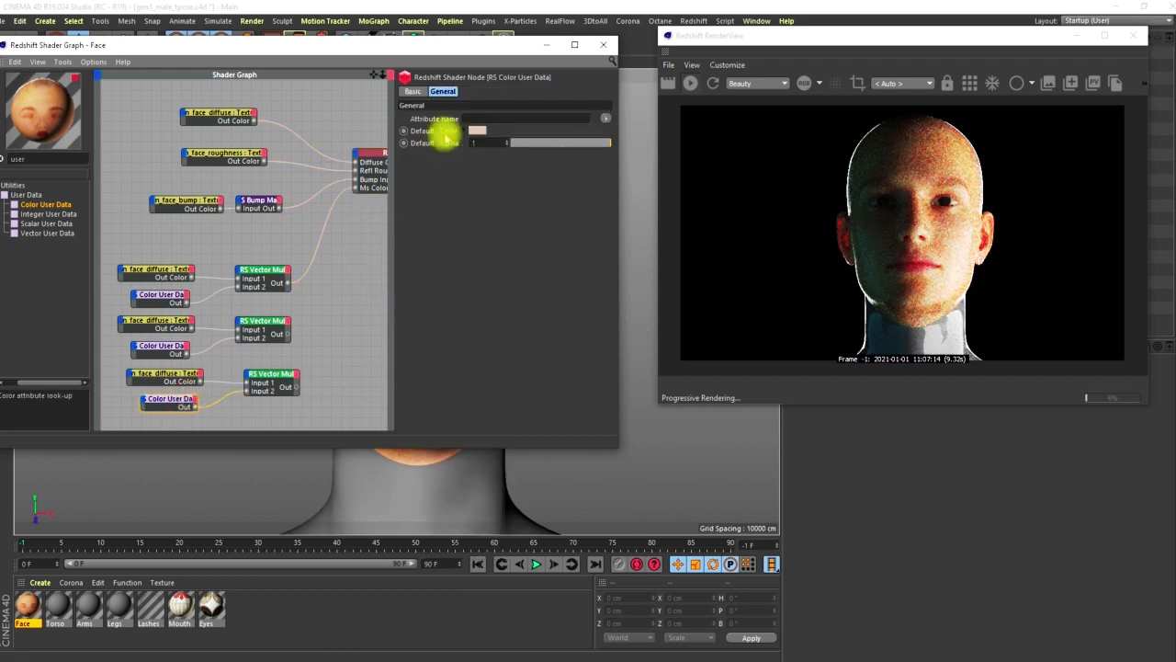
{"action": "right_click", "coordinate": [446, 136]}
{"action": "left_click", "coordinate": [473, 197]}
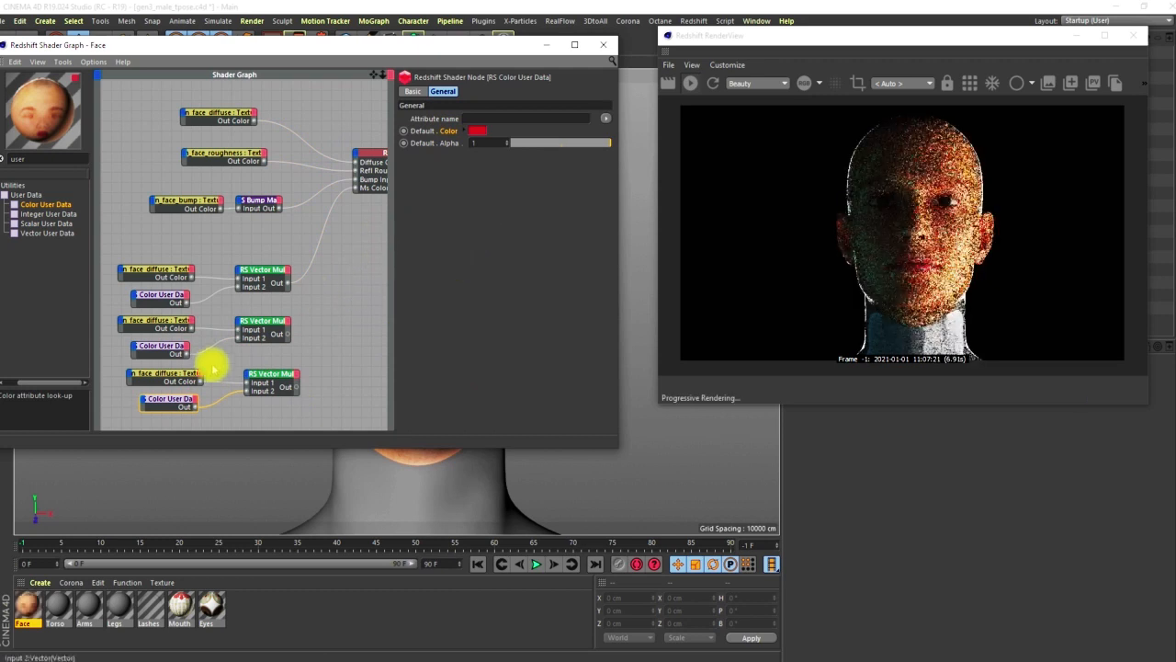
Connect the second Vector Mul to RS Material's Layer 2 input Ms Color 1 and the third to Layer 3 input Ms Color 2.
{"action": "middle_click_drag", "start_coordinate": [307, 281], "coordinate": [244, 273]}
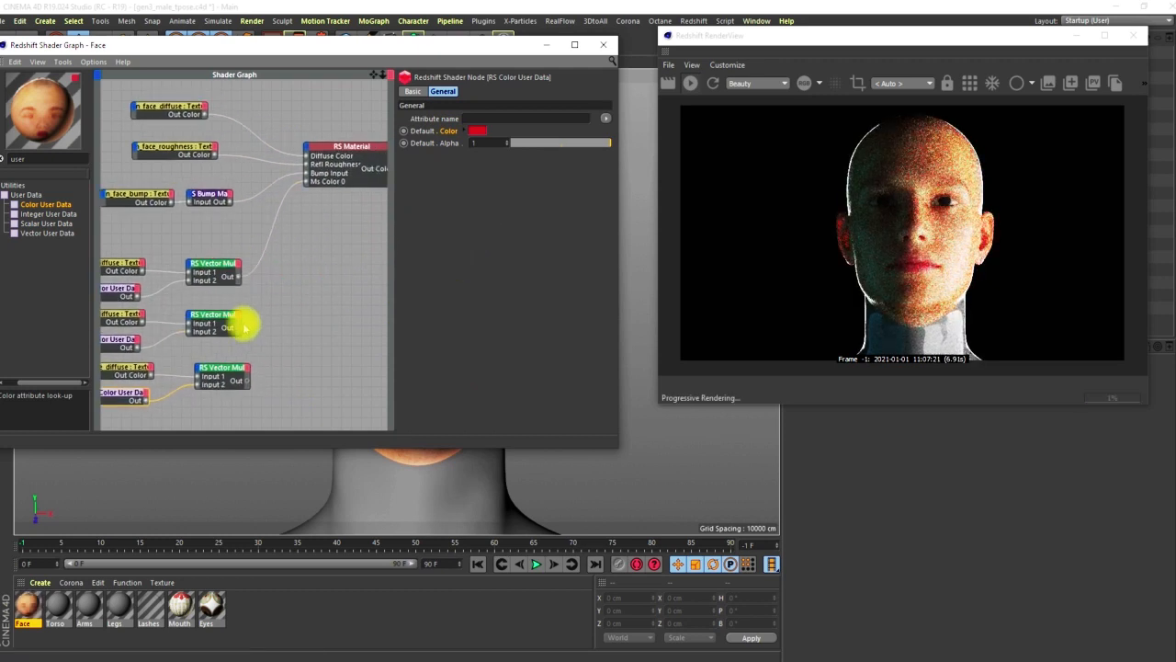
{"action": "left_click_drag", "start_coordinate": [237, 329], "coordinate": [309, 147]}
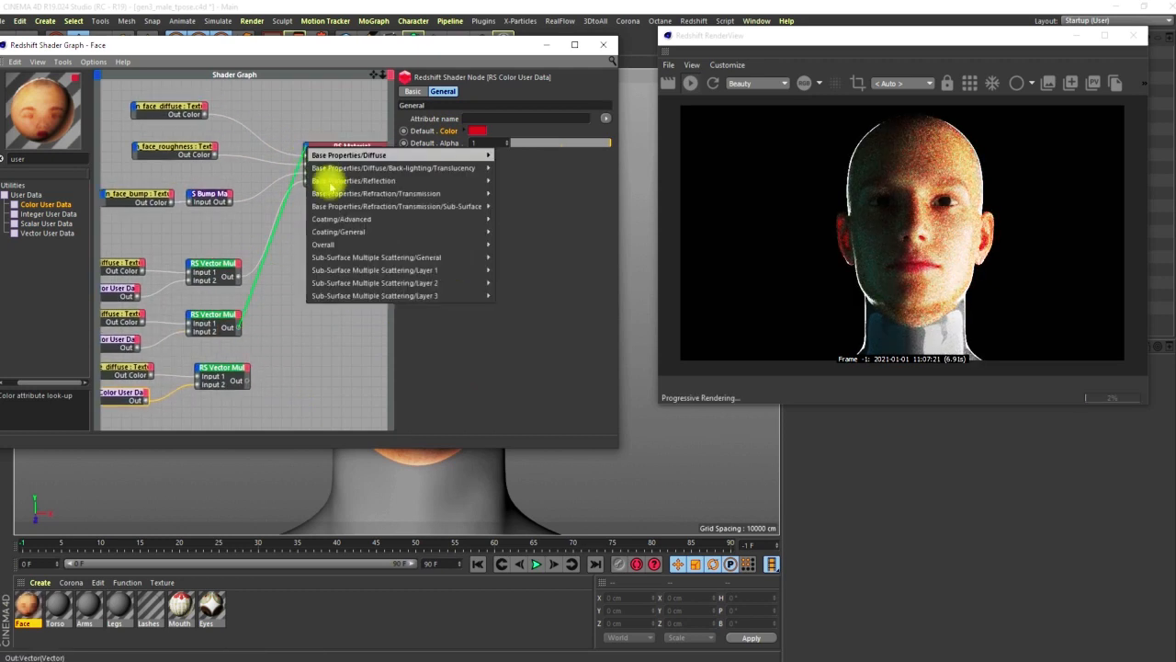
{"action": "mouse_move", "coordinate": [428, 282]}
{"action": "left_click", "coordinate": [518, 284]}
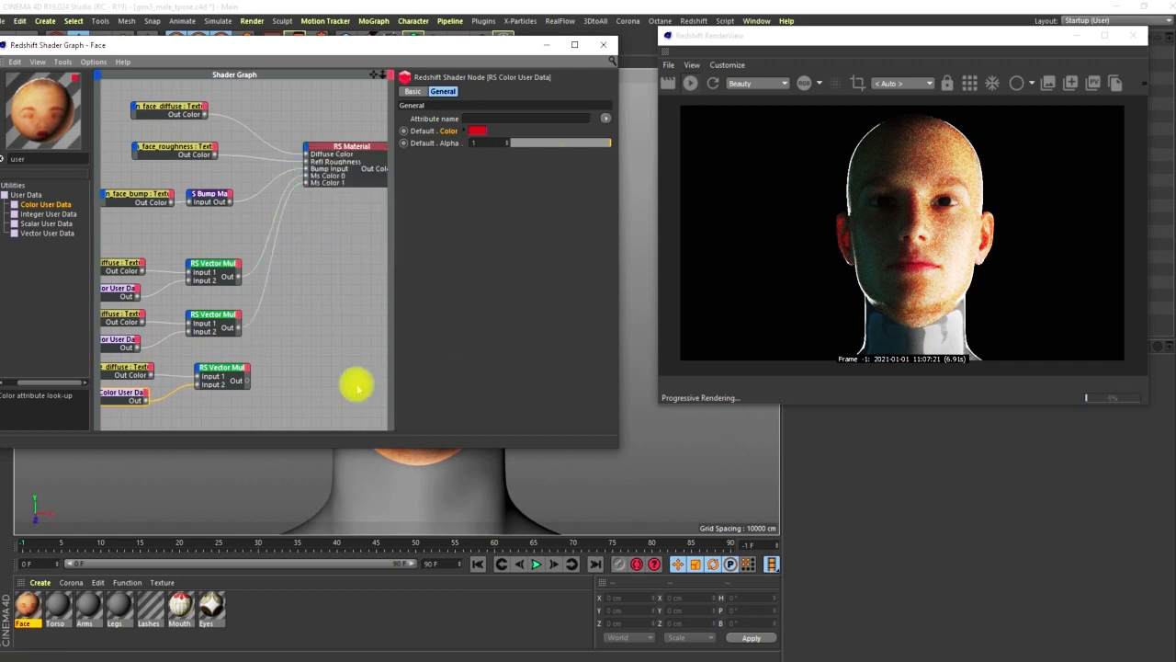
{"action": "left_click_drag", "start_coordinate": [248, 379], "coordinate": [308, 153]}
{"action": "mouse_move", "coordinate": [407, 297]}
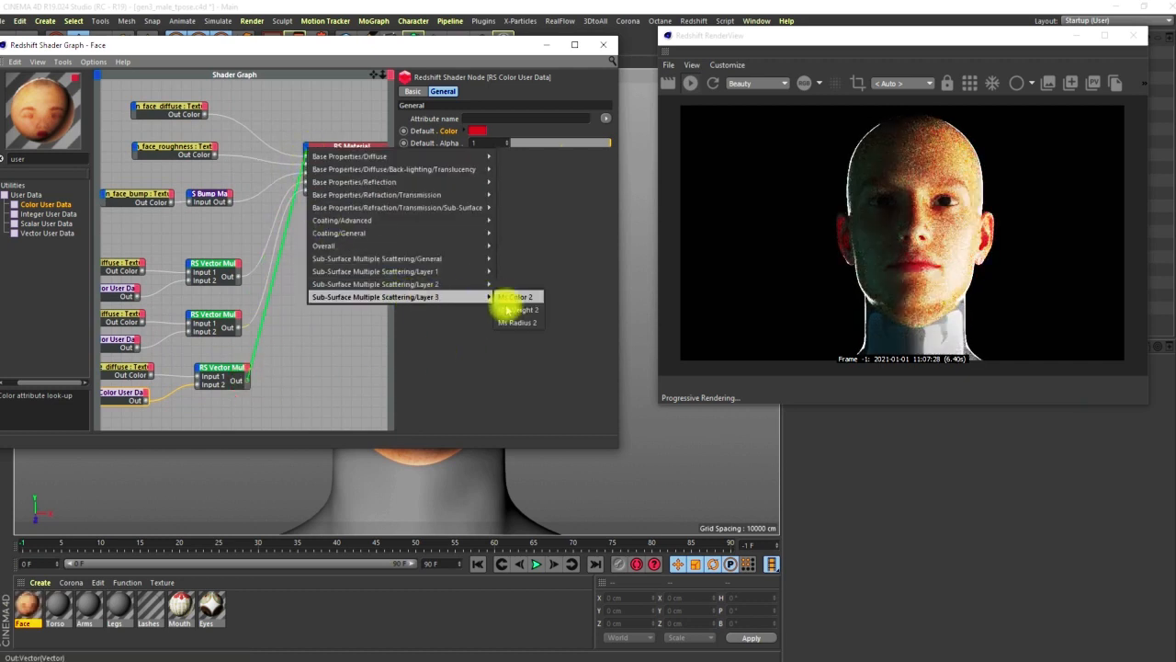
{"action": "left_click", "coordinate": [514, 296]}
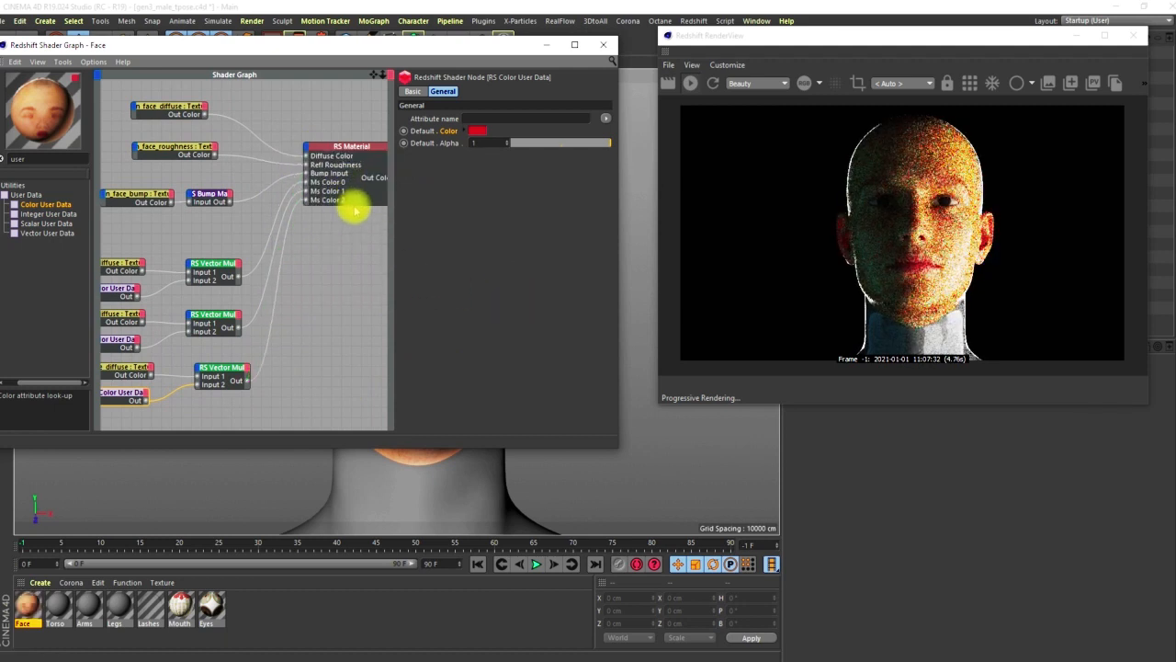
Enlarge the RS Material node to space out its input ports, and move the output node clear of it.
{"action": "left_click", "coordinate": [355, 348]}
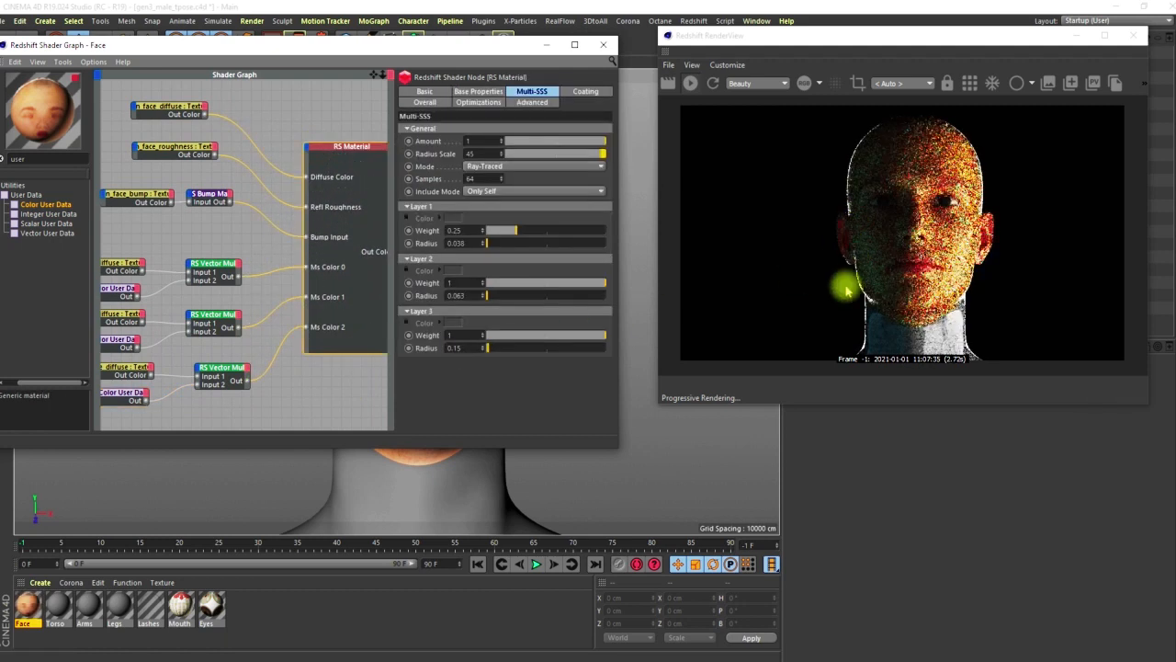
{"action": "middle_click_drag", "start_coordinate": [284, 249], "coordinate": [299, 233], "text": "alt"}
{"action": "right_click_drag", "start_coordinate": [300, 234], "coordinate": [279, 250], "text": "alt"}
{"action": "middle_click_drag", "start_coordinate": [310, 266], "coordinate": [286, 255], "text": "alt"}
{"action": "right_click_drag", "start_coordinate": [286, 254], "coordinate": [247, 264], "text": "alt"}
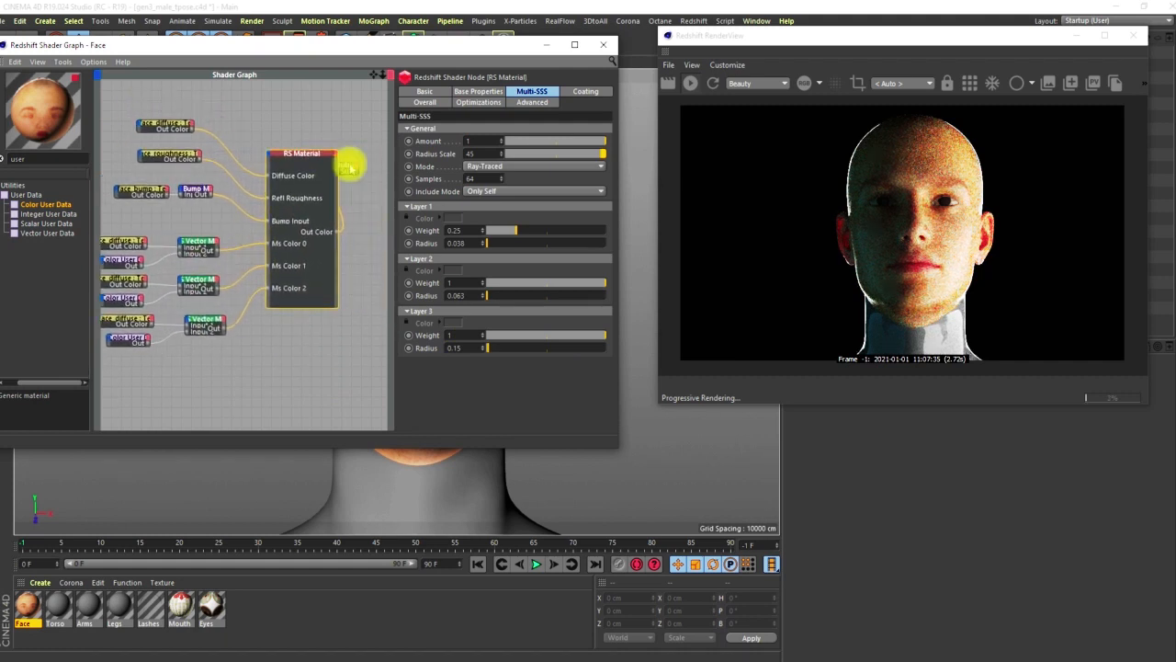
{"action": "middle_click_drag", "start_coordinate": [317, 190], "coordinate": [244, 195], "text": "alt"}
{"action": "left_click_drag", "start_coordinate": [273, 189], "coordinate": [340, 248]}
Move the face bump texture and Bump Map nodes together down toward the Vector Mul groups.
{"action": "middle_click_drag", "start_coordinate": [236, 248], "coordinate": [321, 240], "text": "alt"}
{"action": "right_click_drag", "start_coordinate": [221, 246], "coordinate": [296, 174], "text": "alt"}
{"action": "middle_click_drag", "start_coordinate": [292, 198], "coordinate": [282, 182], "text": "alt"}
{"action": "middle_click_drag", "start_coordinate": [198, 209], "coordinate": [256, 195], "text": "alt"}
{"action": "left_click", "coordinate": [202, 165]}
{"action": "left_click_drag", "start_coordinate": [252, 168], "coordinate": [240, 184], "text": "shift"}
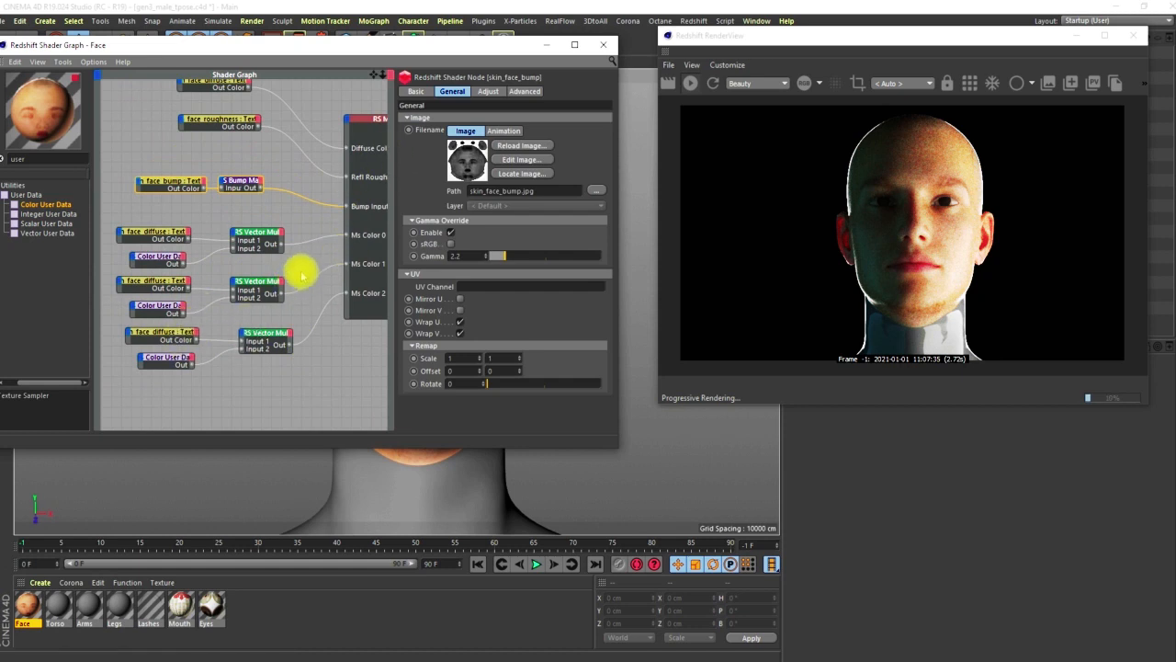
Preview the face material through RS Camera.3, RS Camera.1 and RS Camera, with the render view moved to reach the camera list.
{"action": "middle_click_drag", "start_coordinate": [301, 276], "coordinate": [228, 277], "text": "alt"}
{"action": "left_click_drag", "start_coordinate": [885, 37], "coordinate": [455, 78]}
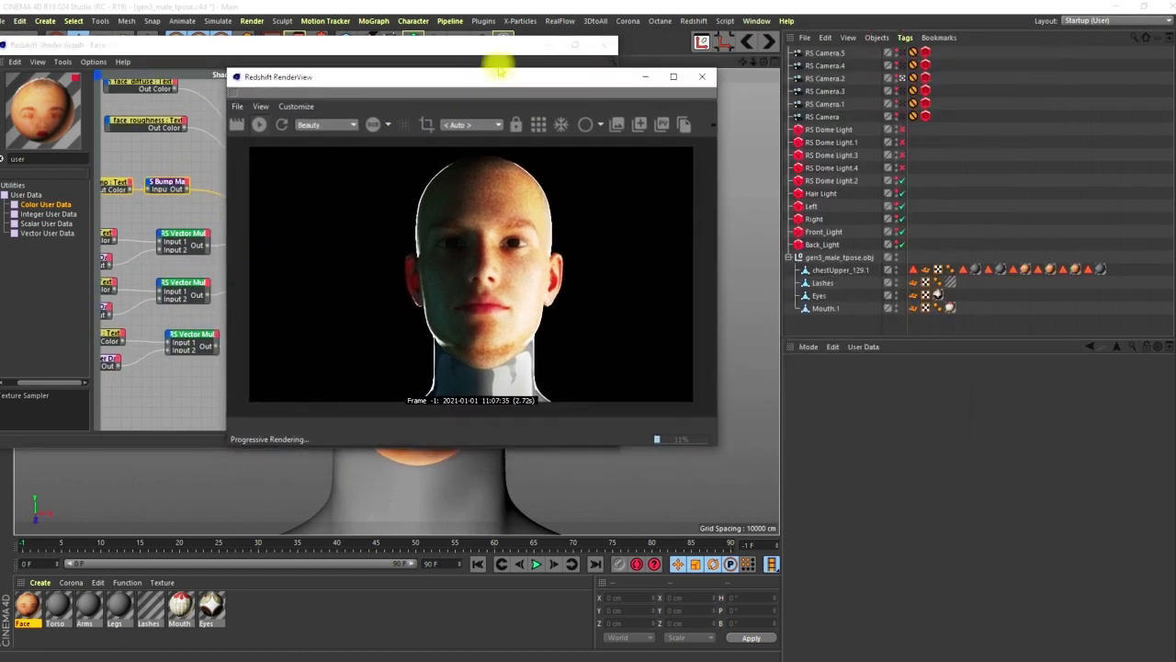
{"action": "left_click", "coordinate": [896, 103]}
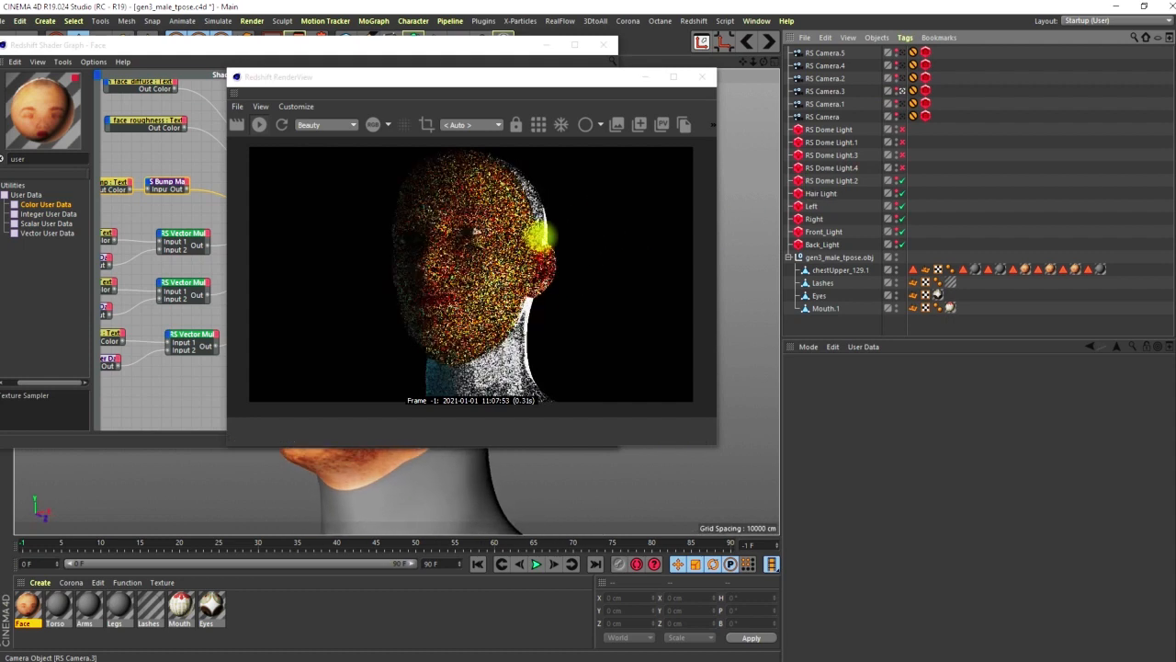
{"action": "left_click", "coordinate": [901, 103]}
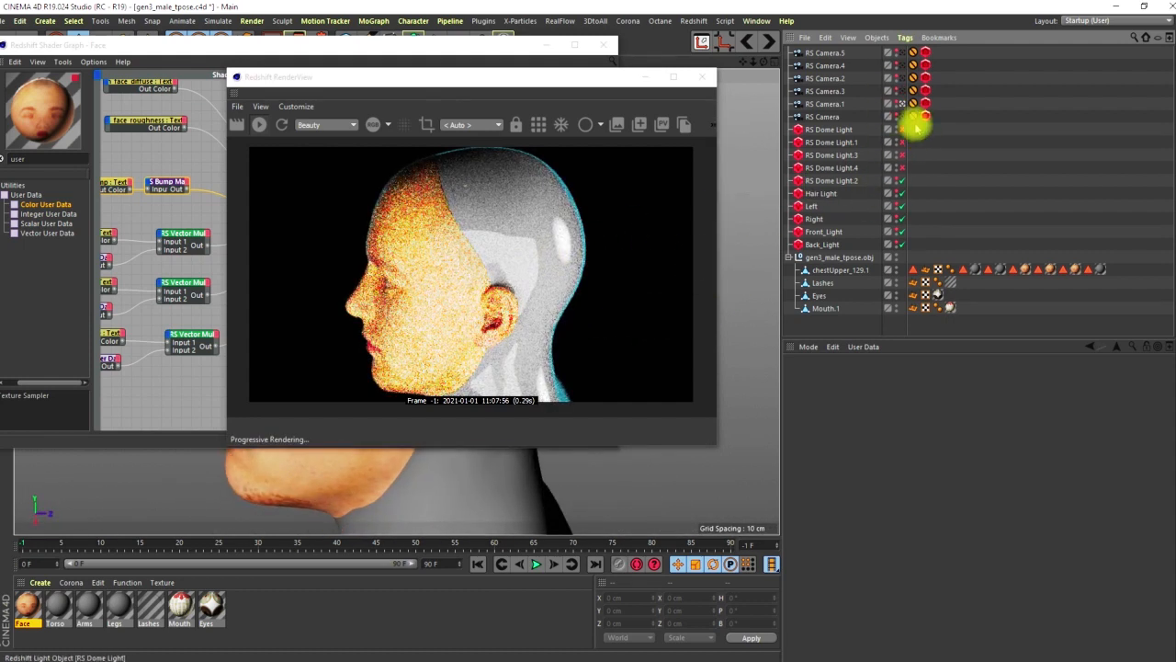
{"action": "left_click", "coordinate": [900, 116]}
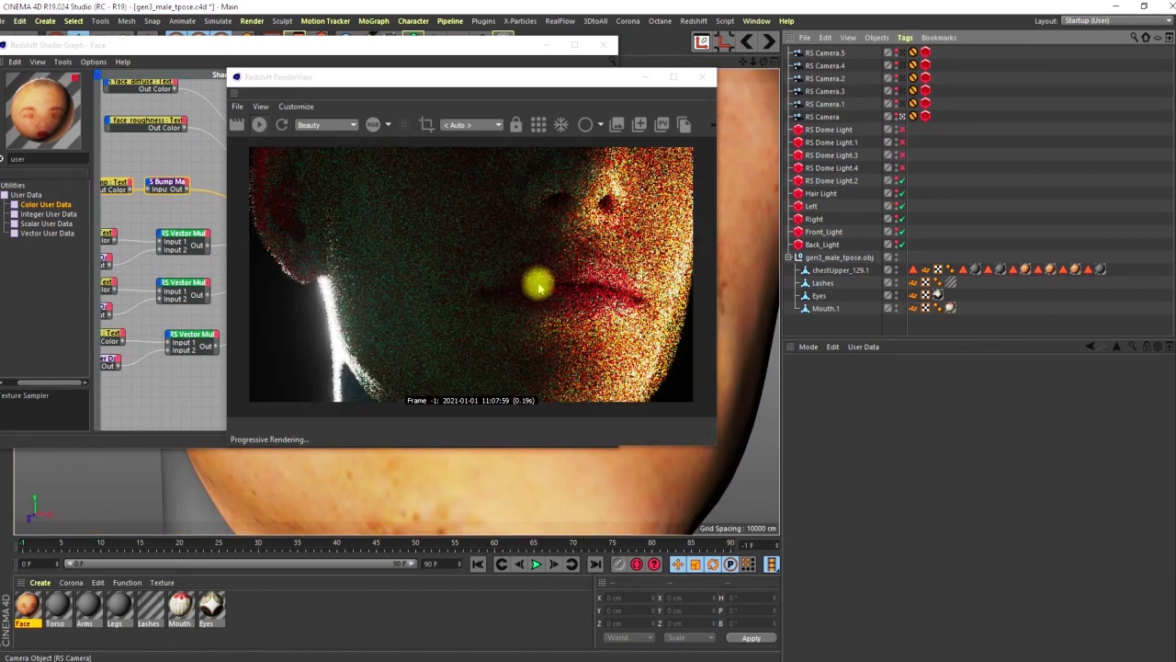
{"action": "left_click_drag", "start_coordinate": [560, 81], "coordinate": [869, 54]}
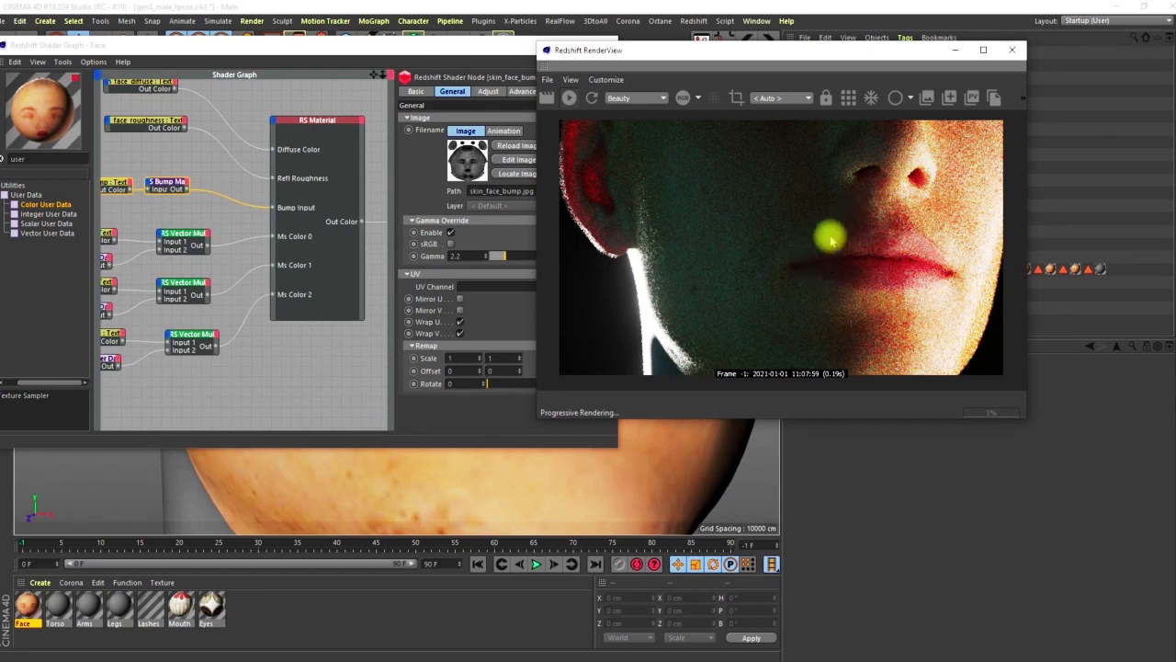
Review the face RS Material's base properties beside the progressive render, then close the shader graph.
{"action": "left_click_drag", "start_coordinate": [901, 61], "coordinate": [445, 66]}
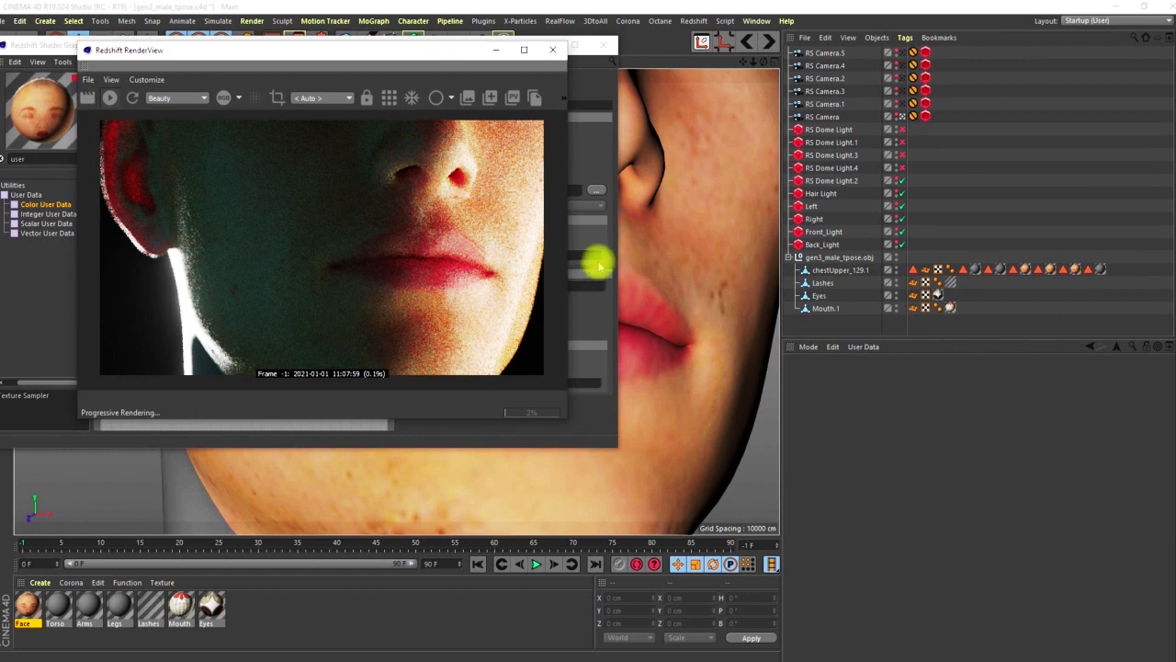
{"action": "left_click_drag", "start_coordinate": [467, 62], "coordinate": [982, 53]}
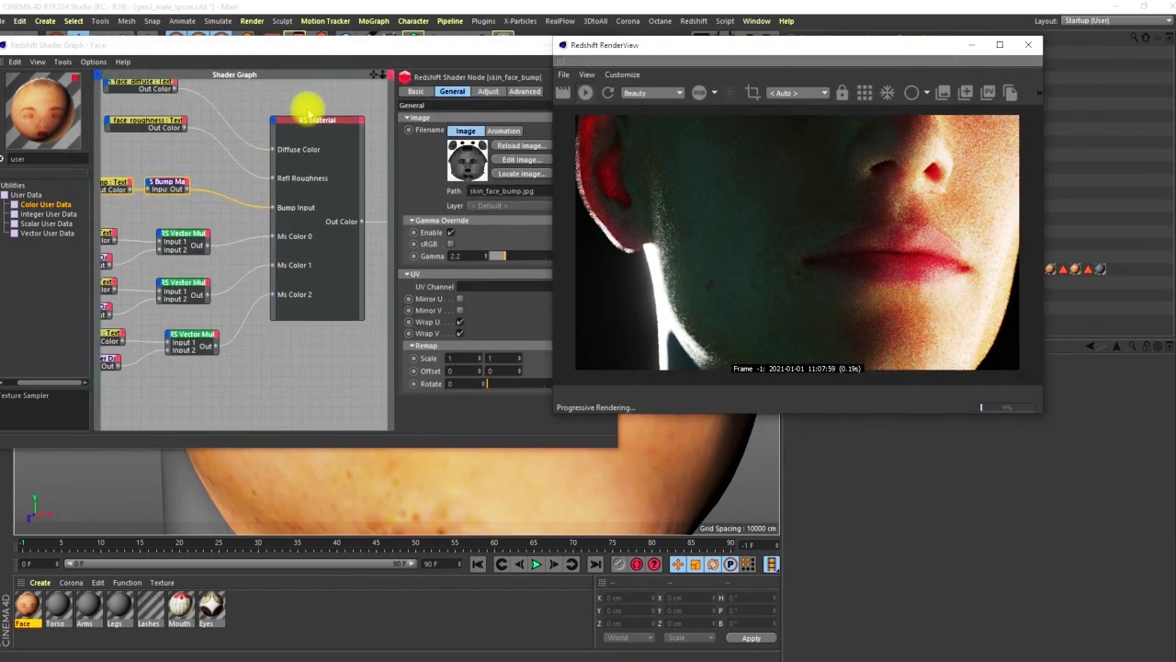
{"action": "left_click", "coordinate": [317, 127]}
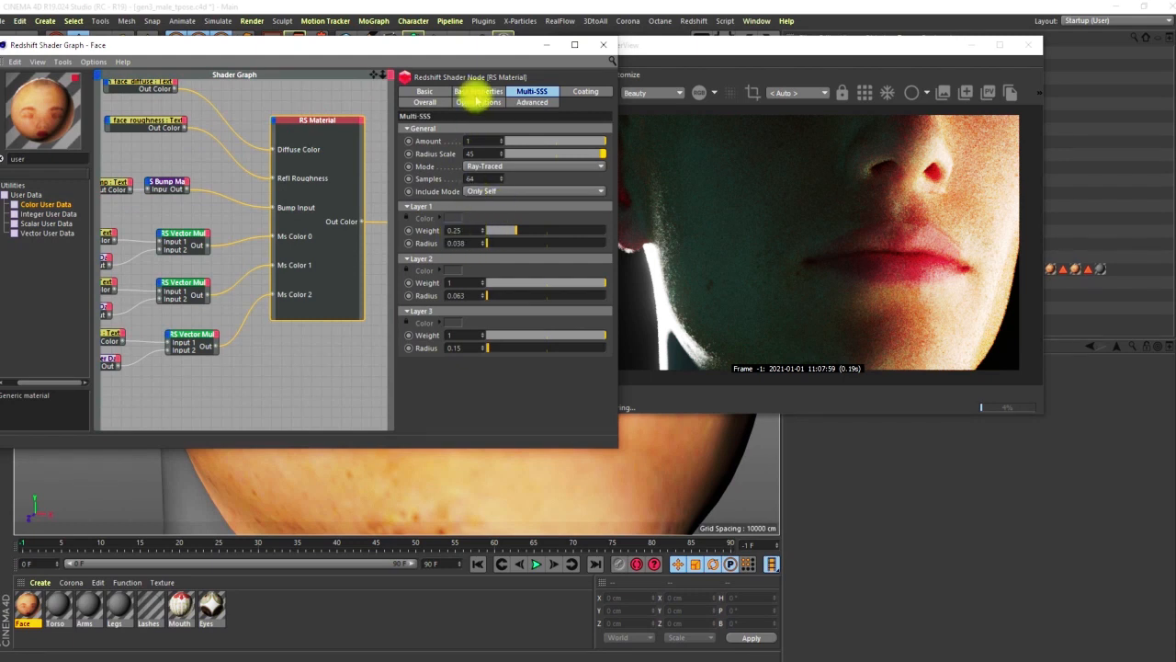
{"action": "left_click", "coordinate": [478, 91]}
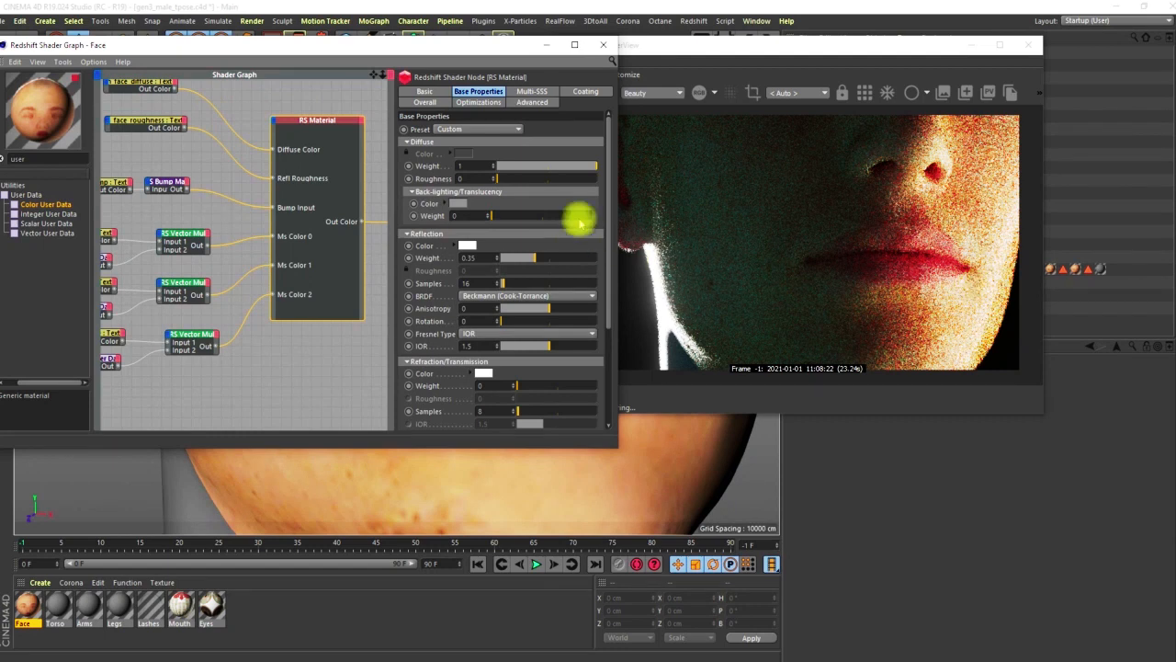
{"action": "left_click", "coordinate": [602, 44]}
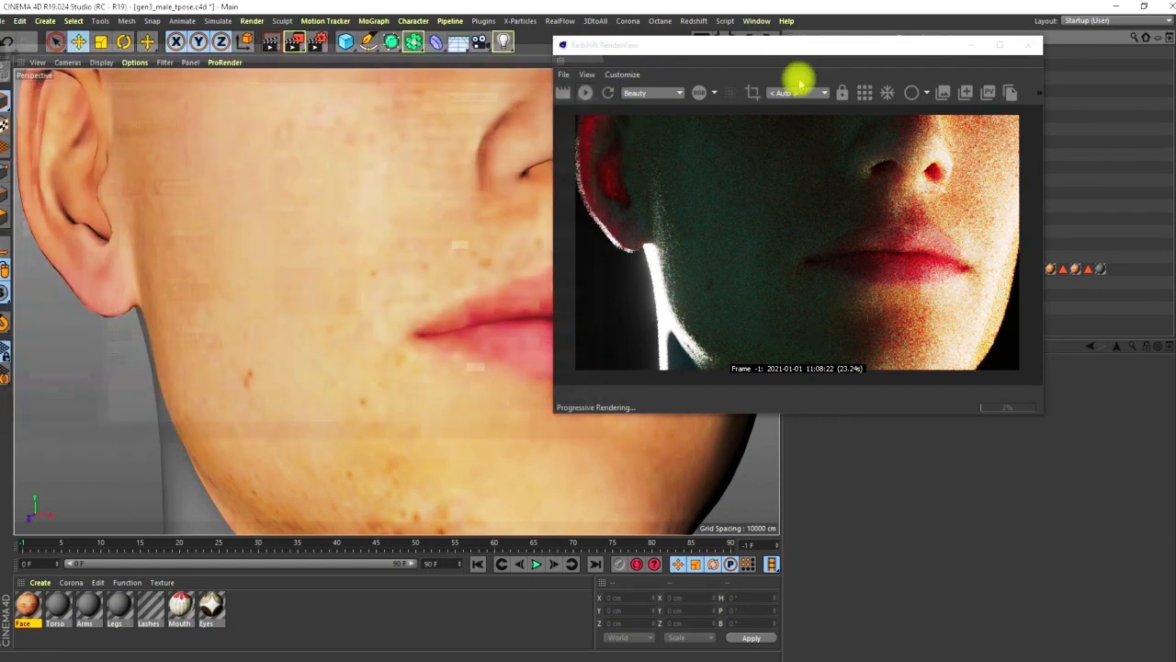
{"action": "left_click_drag", "start_coordinate": [782, 47], "coordinate": [551, 37]}
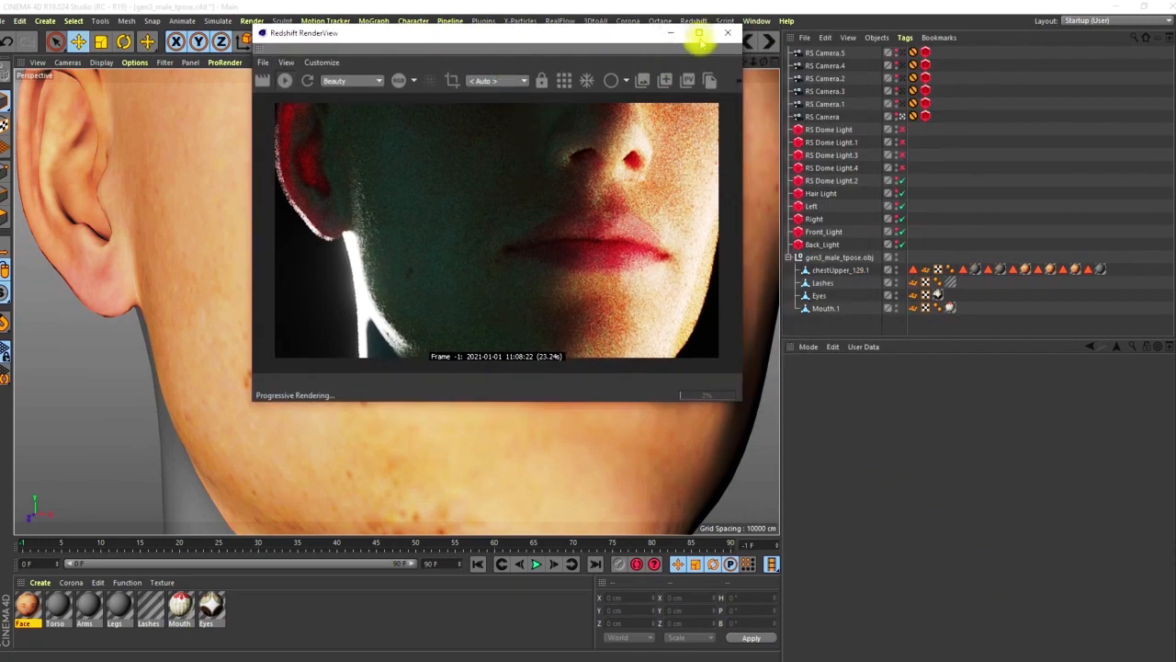
{"action": "left_click_drag", "start_coordinate": [624, 39], "coordinate": [551, 54]}
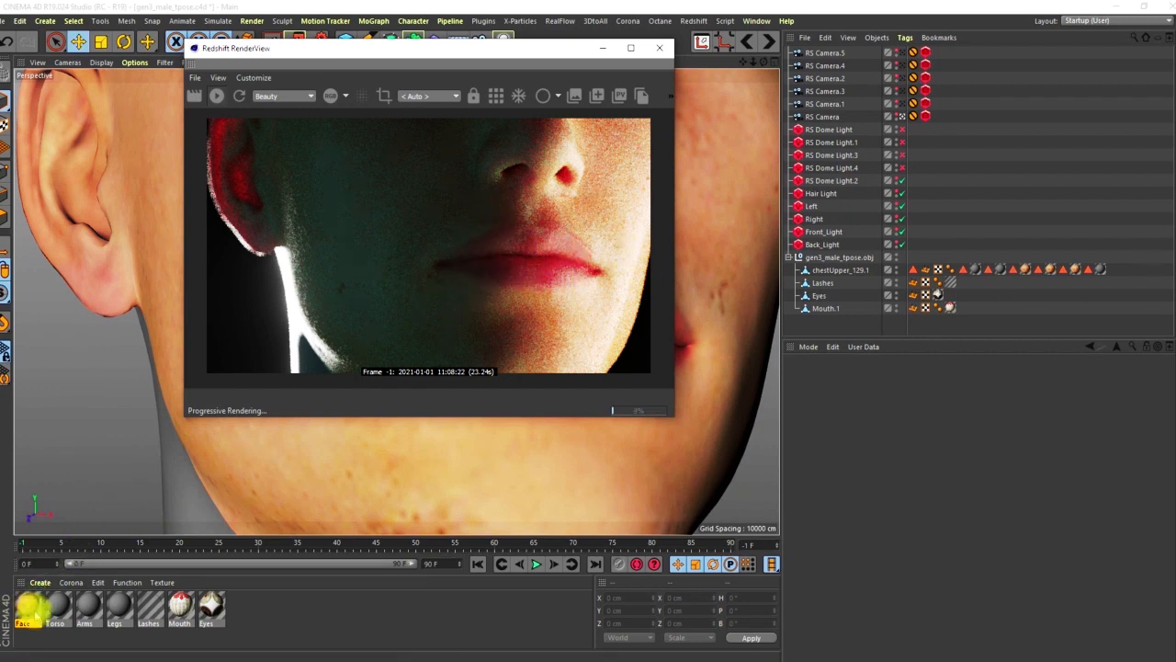
Duplicate the Face material, rename the copy Torso, and put the render view away.
{"action": "left_click", "coordinate": [27, 607]}
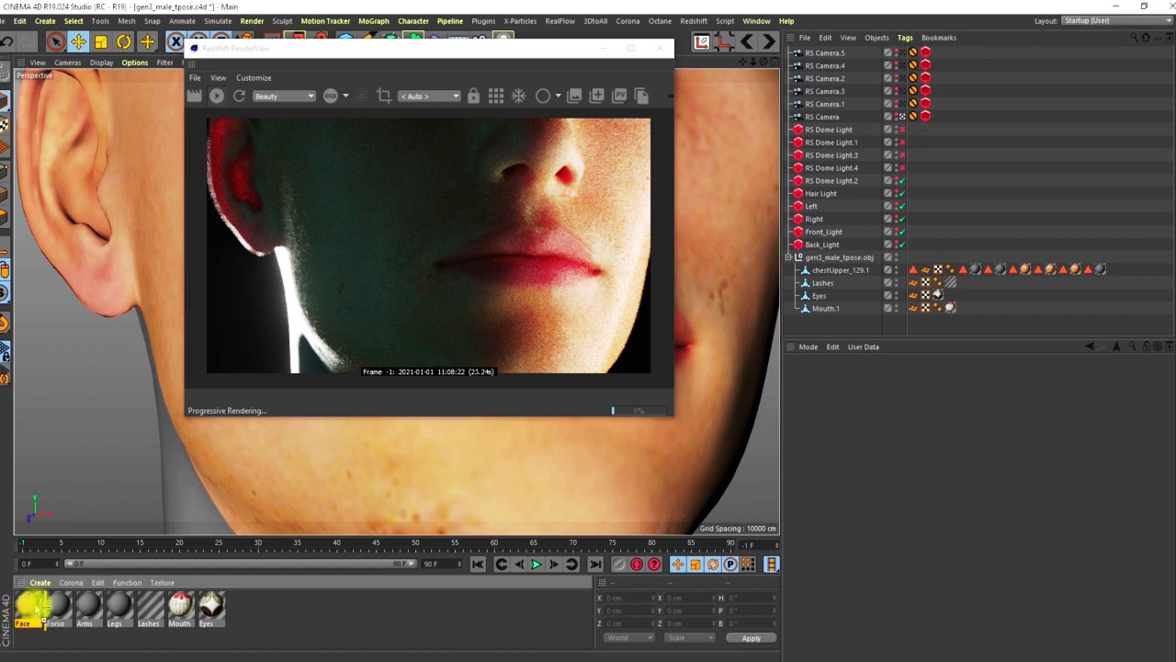
{"action": "left_click_drag", "start_coordinate": [46, 608], "coordinate": [49, 611], "text": "ctrl"}
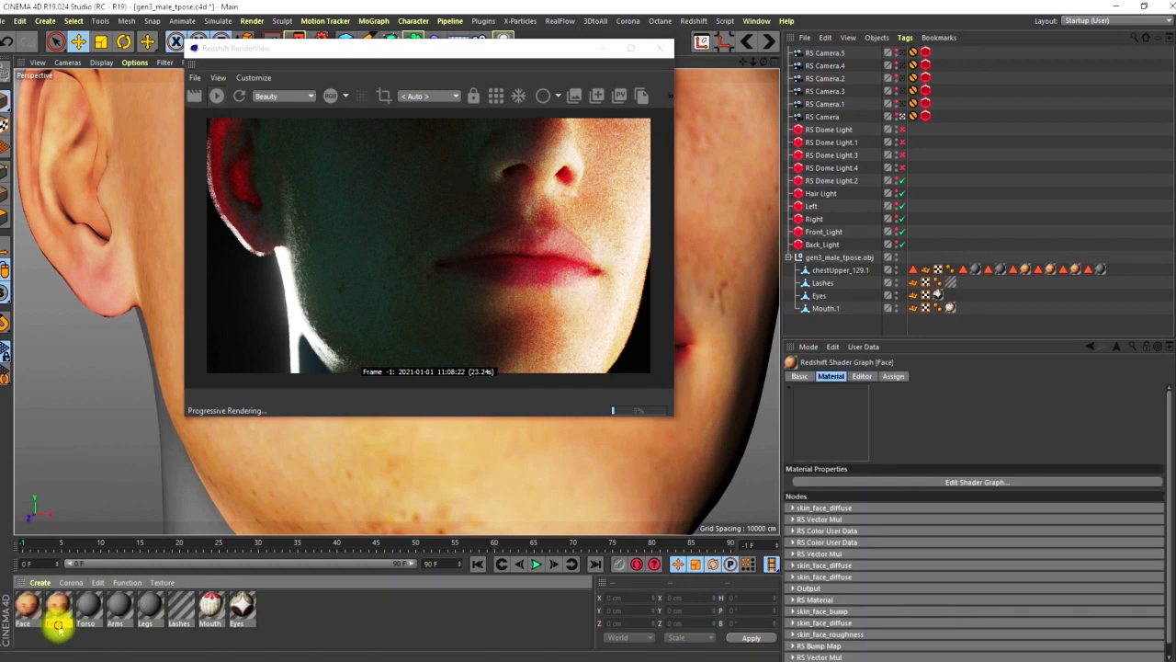
{"action": "double_click", "coordinate": [58, 623]}
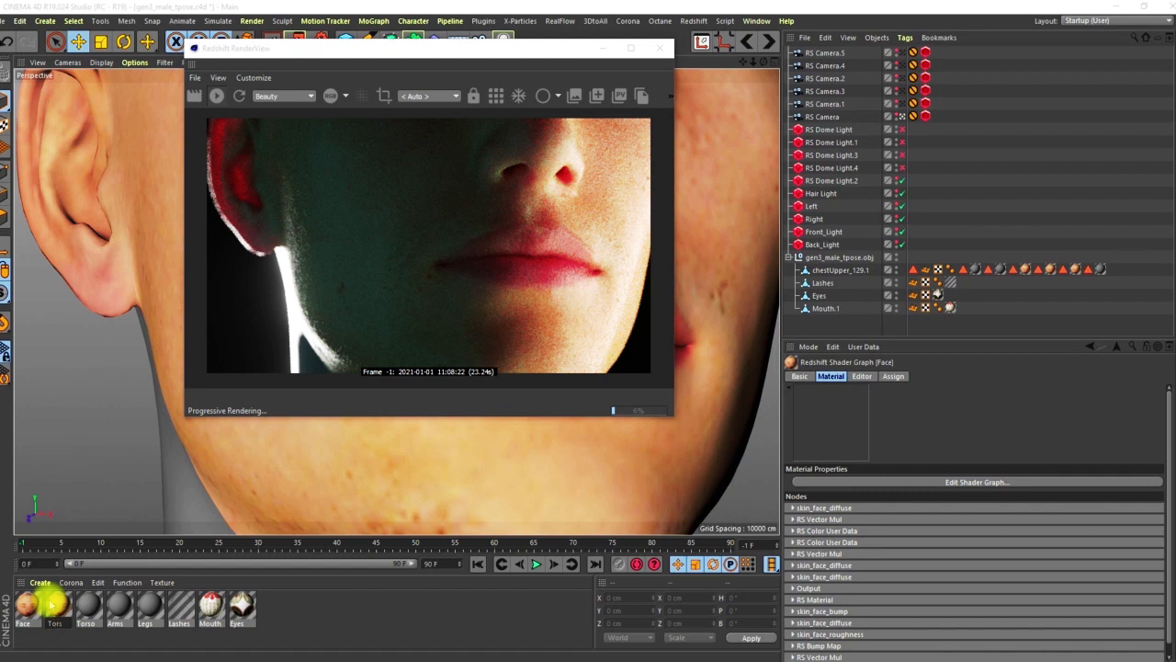
{"action": "key", "text": "Return"}
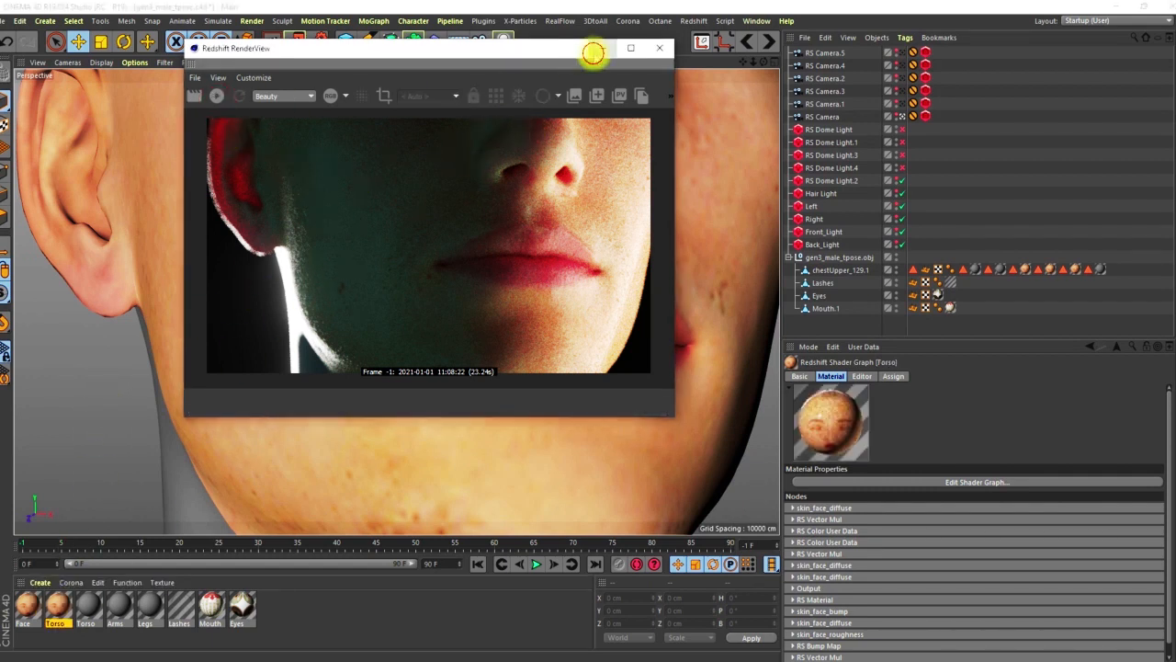
{"action": "left_click", "coordinate": [601, 48]}
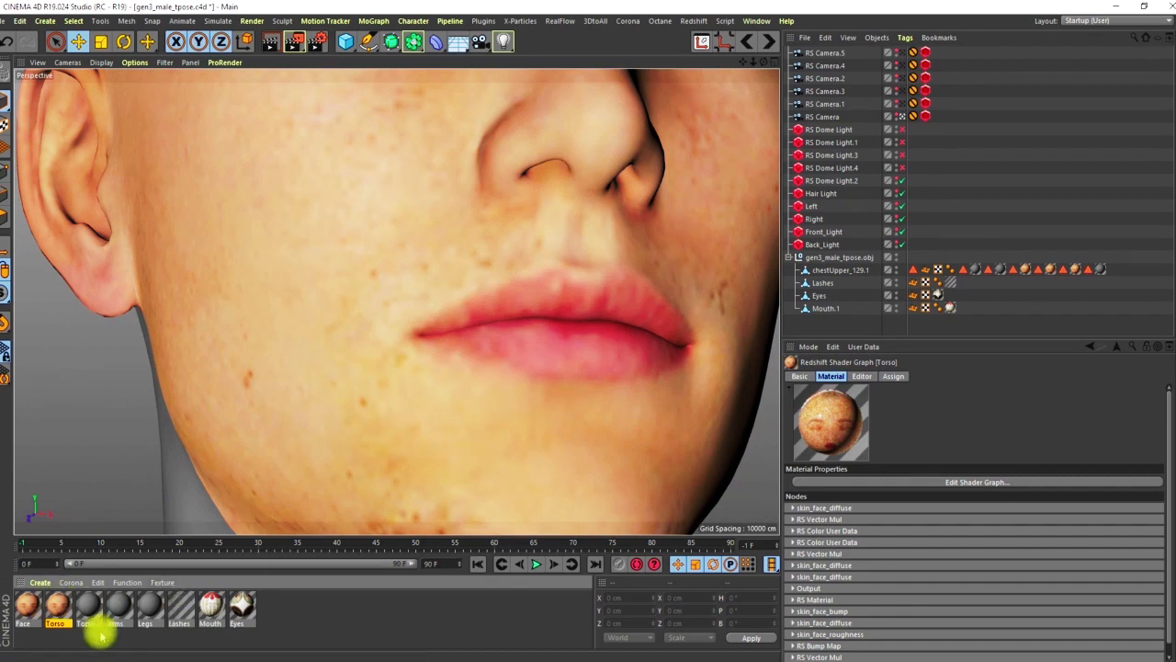
In the new Torso material's graph, replace the main diffuse texture with the skin_torso_diffuse image from the Male folder.
{"action": "double_click", "coordinate": [60, 607]}
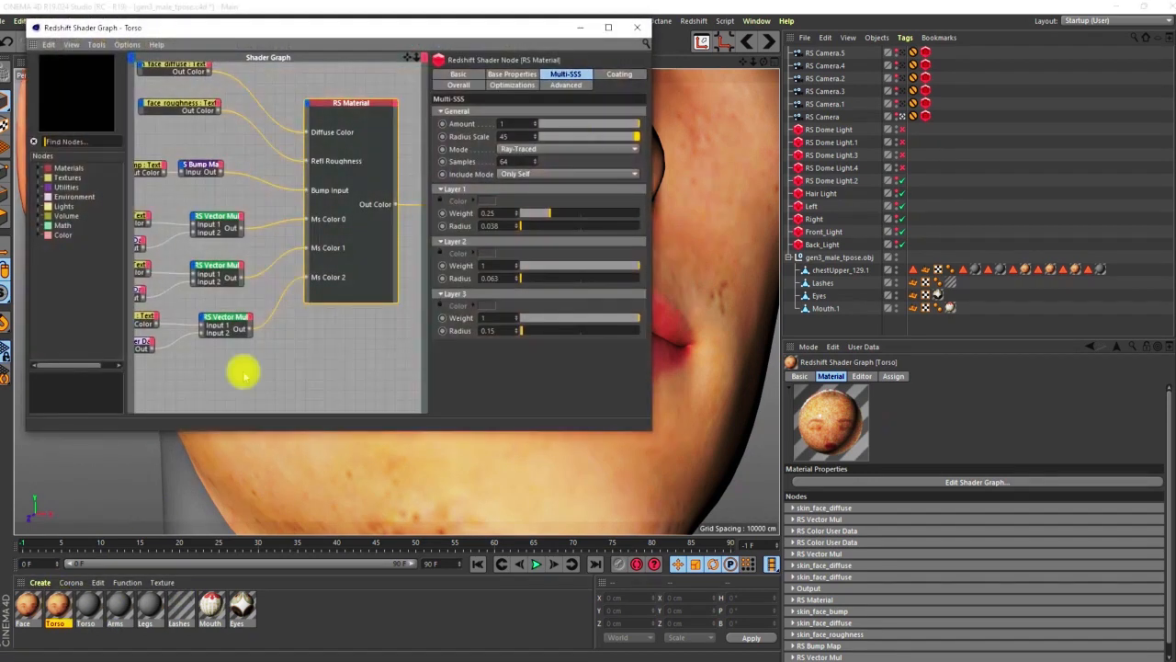
{"action": "middle_click_drag", "start_coordinate": [262, 230], "coordinate": [385, 307]}
{"action": "middle_click_drag", "start_coordinate": [287, 168], "coordinate": [254, 126]}
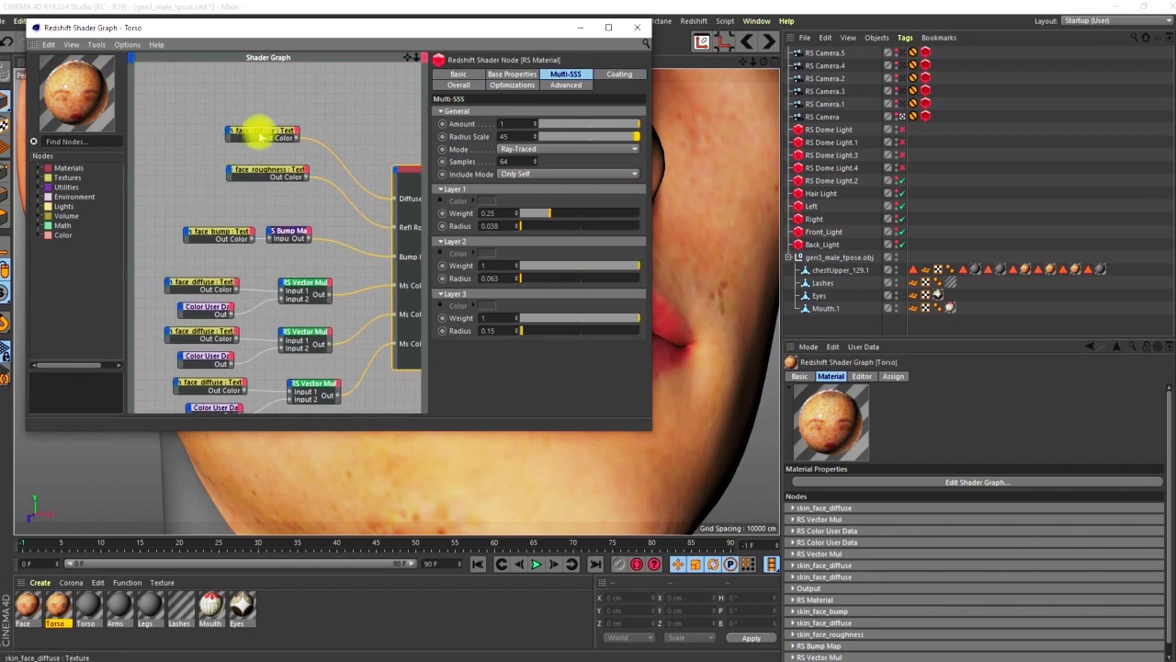
{"action": "left_click", "coordinate": [258, 132]}
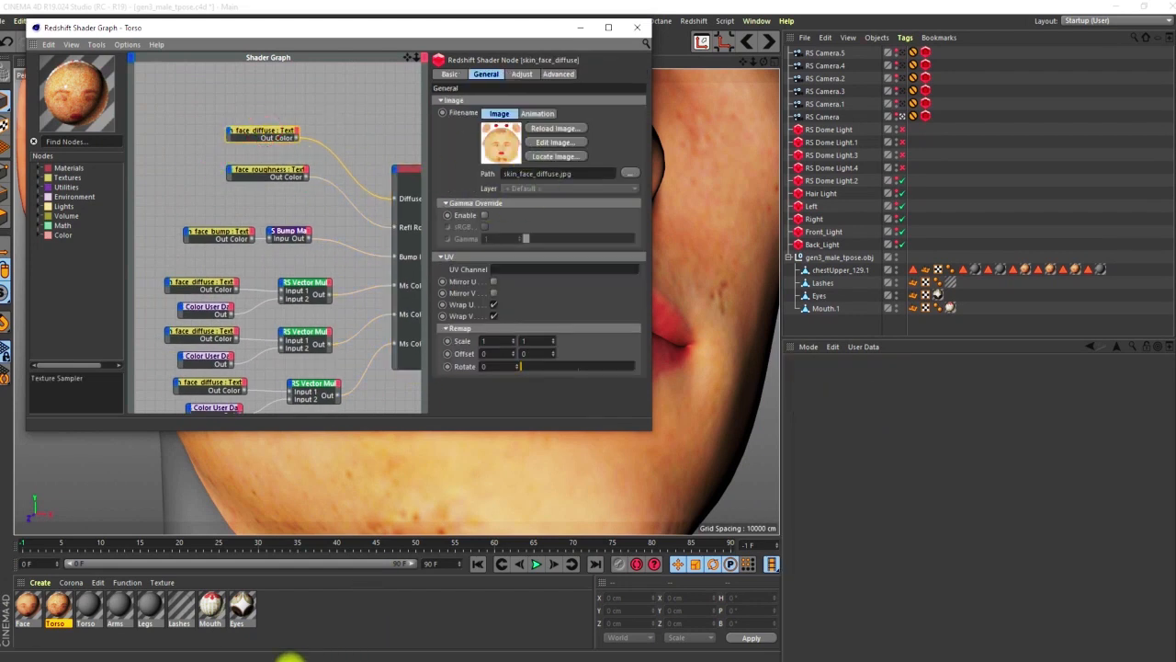
{"action": "mouse_move", "coordinate": [296, 651]}
{"action": "left_click", "coordinate": [419, 622]}
{"action": "left_click_drag", "start_coordinate": [743, 85], "coordinate": [434, 284]}
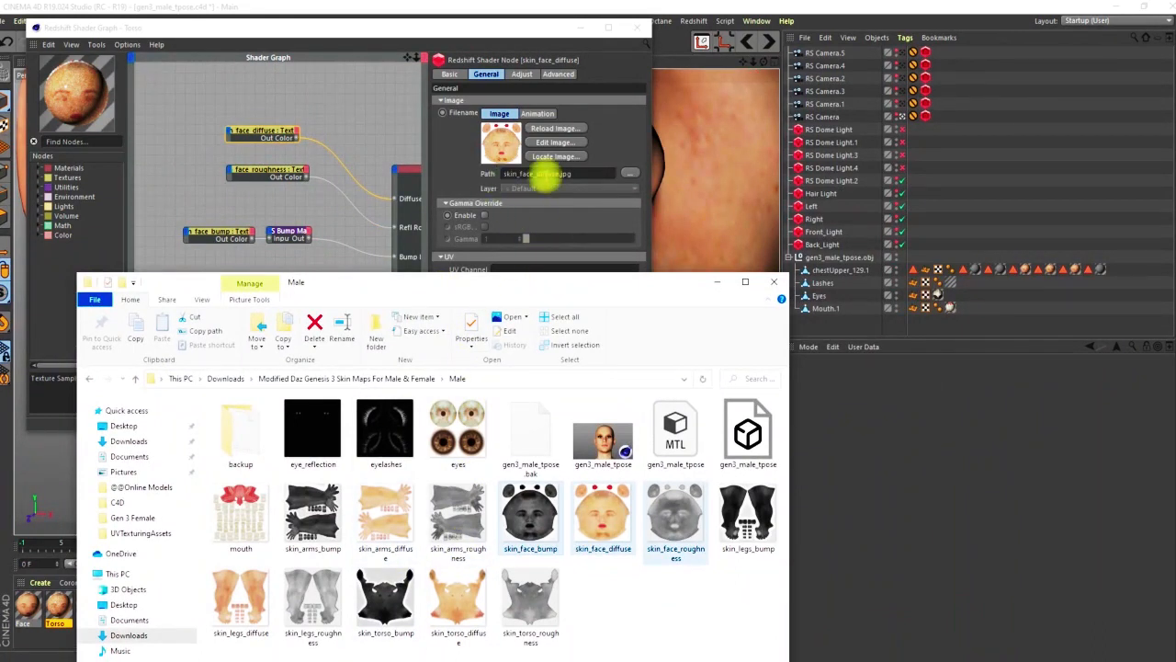
{"action": "left_click_drag", "start_coordinate": [456, 600], "coordinate": [583, 176]}
Replace the Torso material's roughness texture with the skin_torso_roughness image.
{"action": "left_click", "coordinate": [272, 177]}
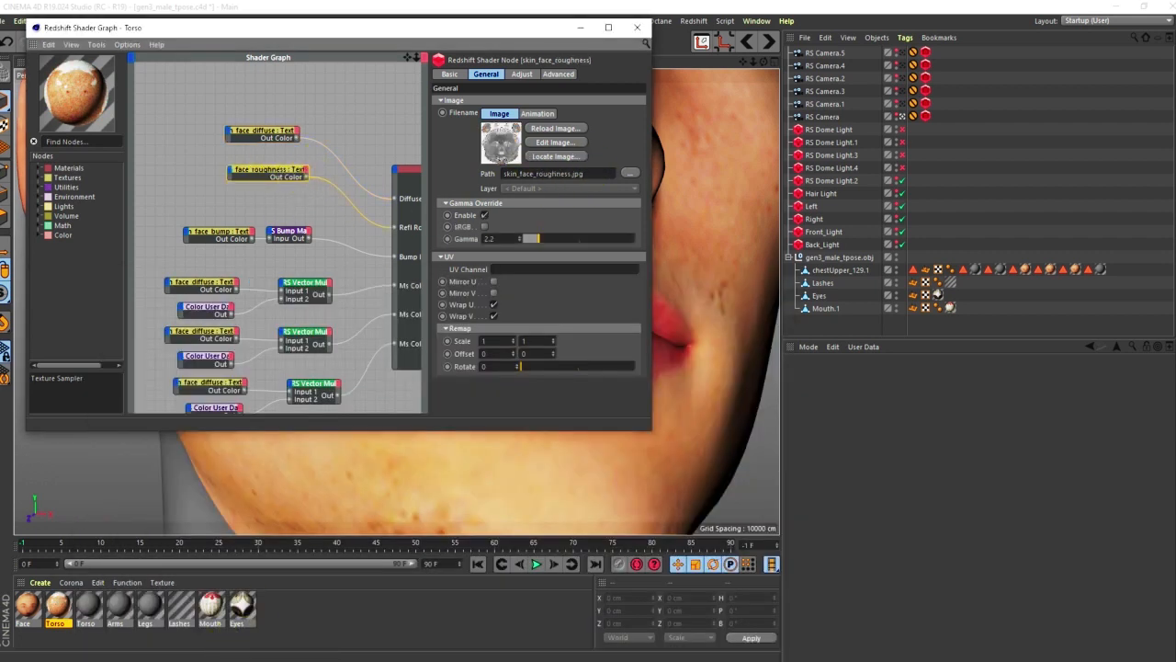
{"action": "key", "text": "alt+Tab"}
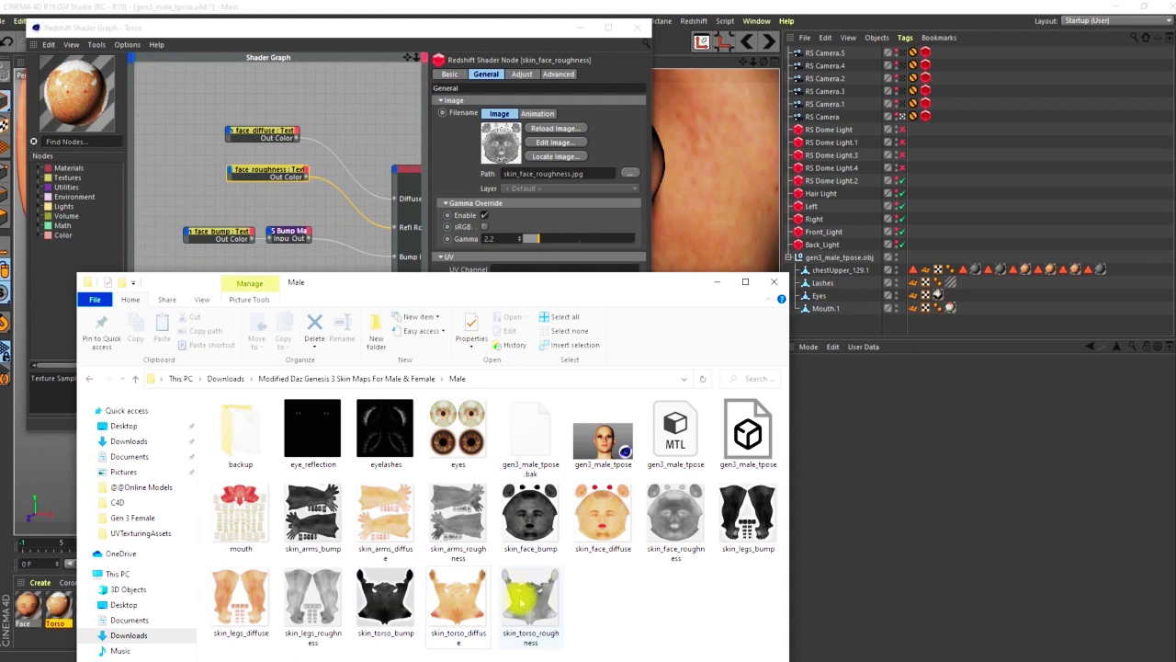
{"action": "left_click_drag", "start_coordinate": [526, 598], "coordinate": [598, 184]}
{"action": "left_click", "coordinate": [388, 30]}
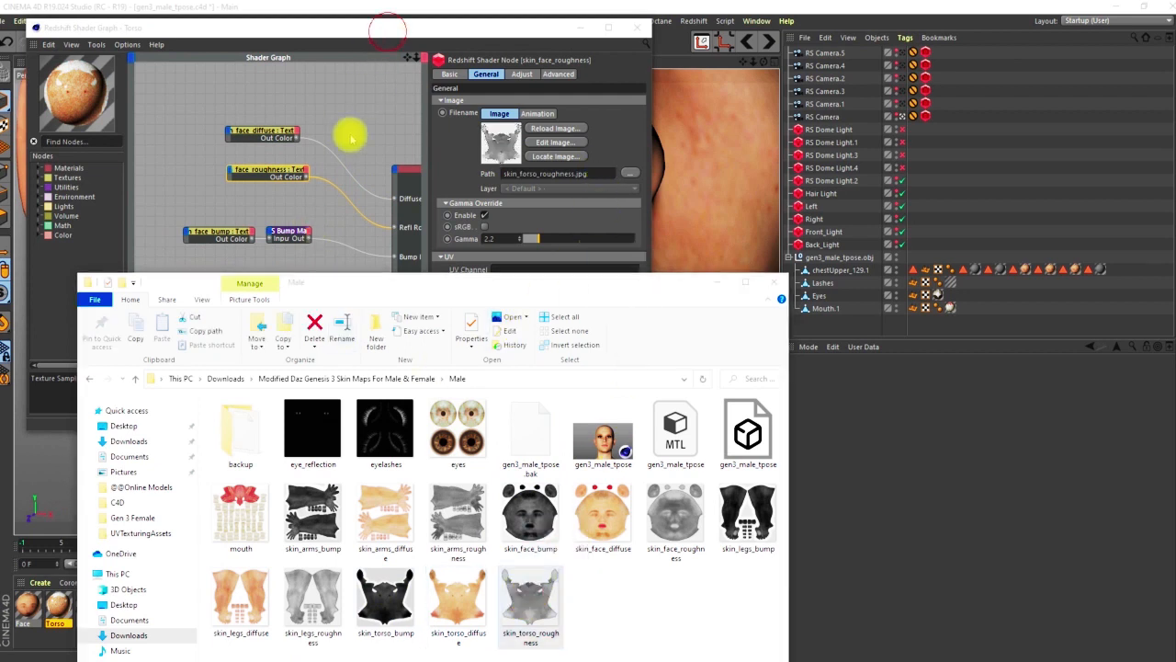
Replace the Torso material's bump texture with the skin_torso_bump image and put the file browser away.
{"action": "left_click", "coordinate": [237, 232]}
{"action": "left_click", "coordinate": [338, 658]}
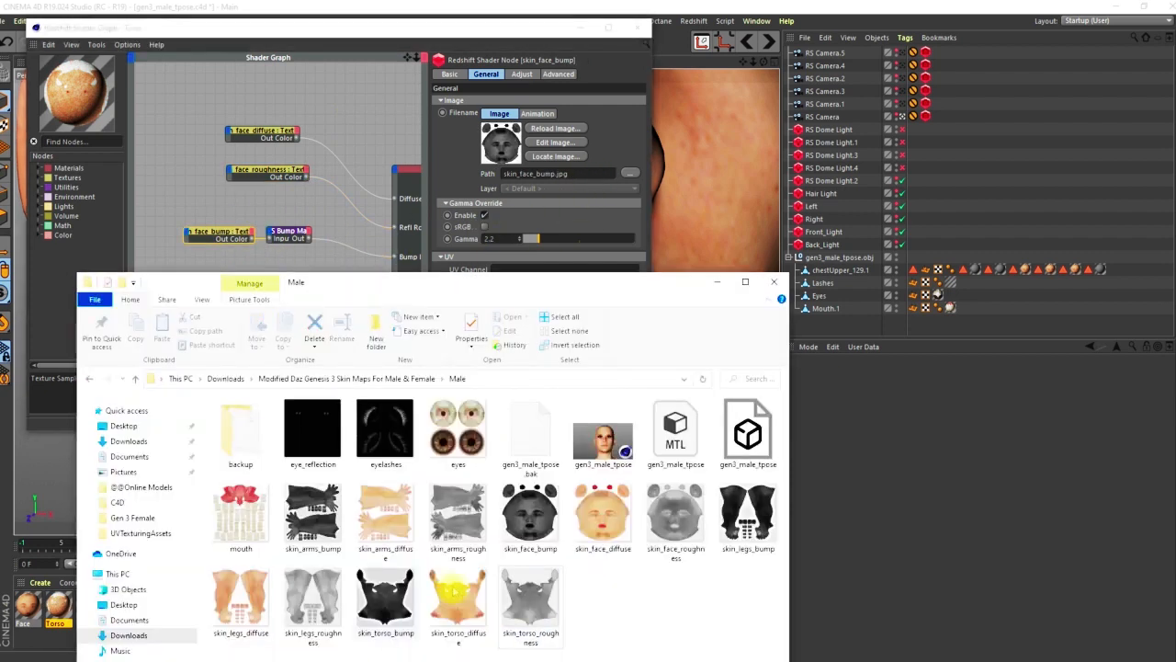
{"action": "left_click_drag", "start_coordinate": [398, 580], "coordinate": [575, 190]}
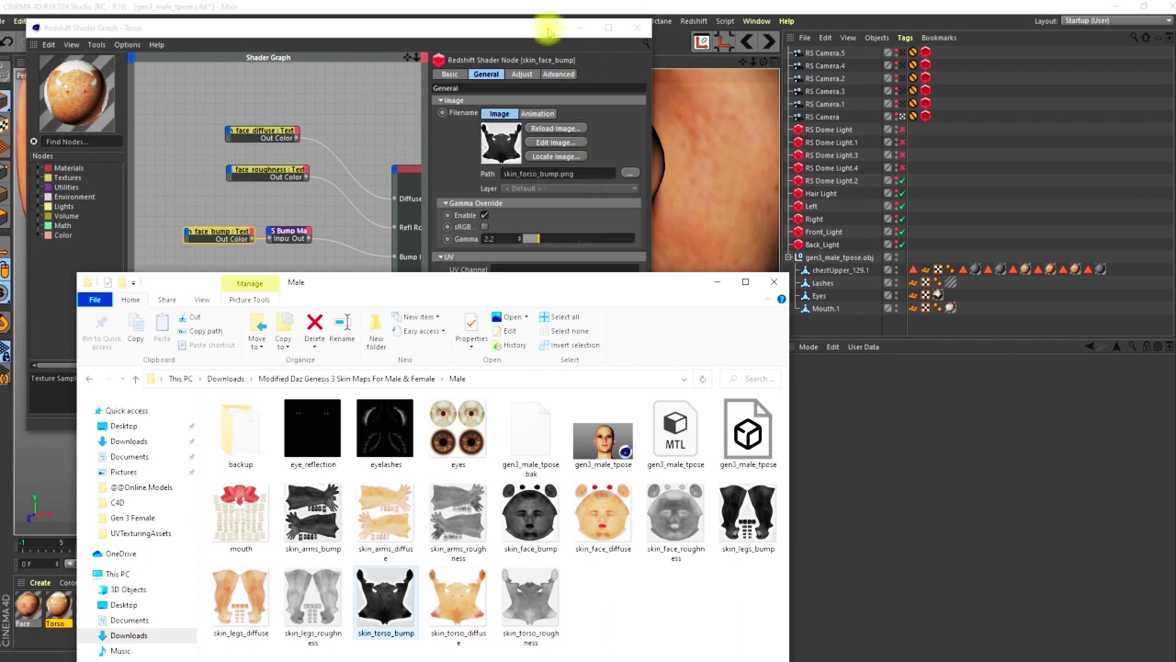
{"action": "left_click", "coordinate": [714, 284]}
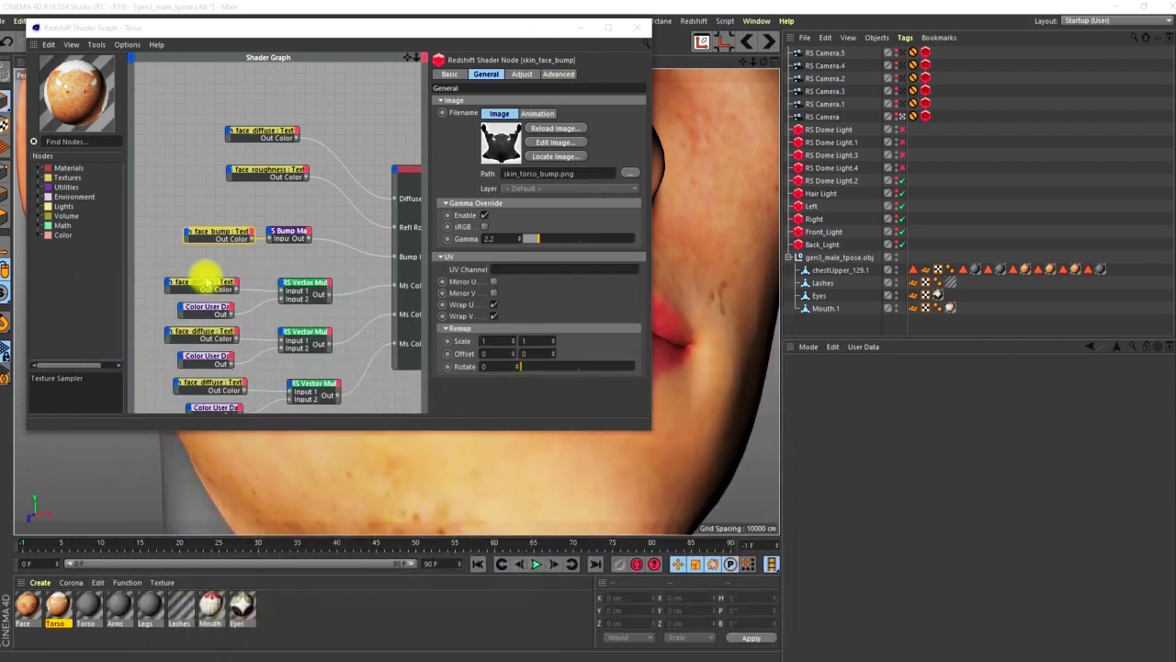
Reuse the main diffuse texture's path, skin_torso_diffuse.jpg, in the three diffuse textures feeding the Vector Mul nodes.
{"action": "left_click", "coordinate": [272, 134]}
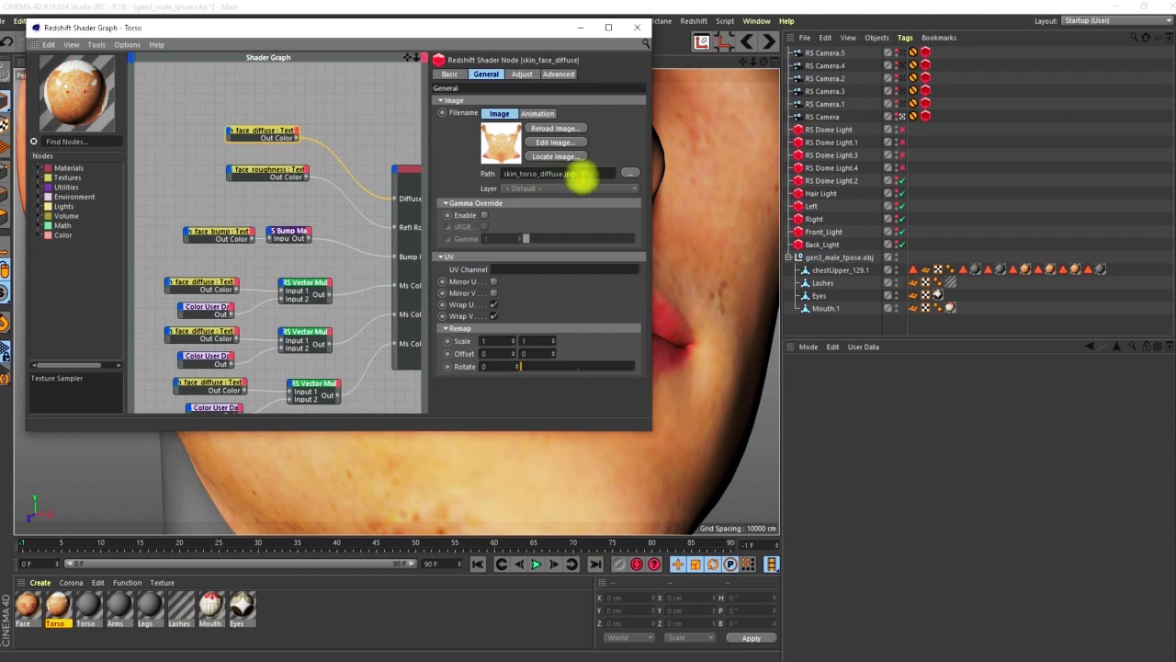
{"action": "left_click", "coordinate": [209, 280]}
{"action": "left_click", "coordinate": [571, 175]}
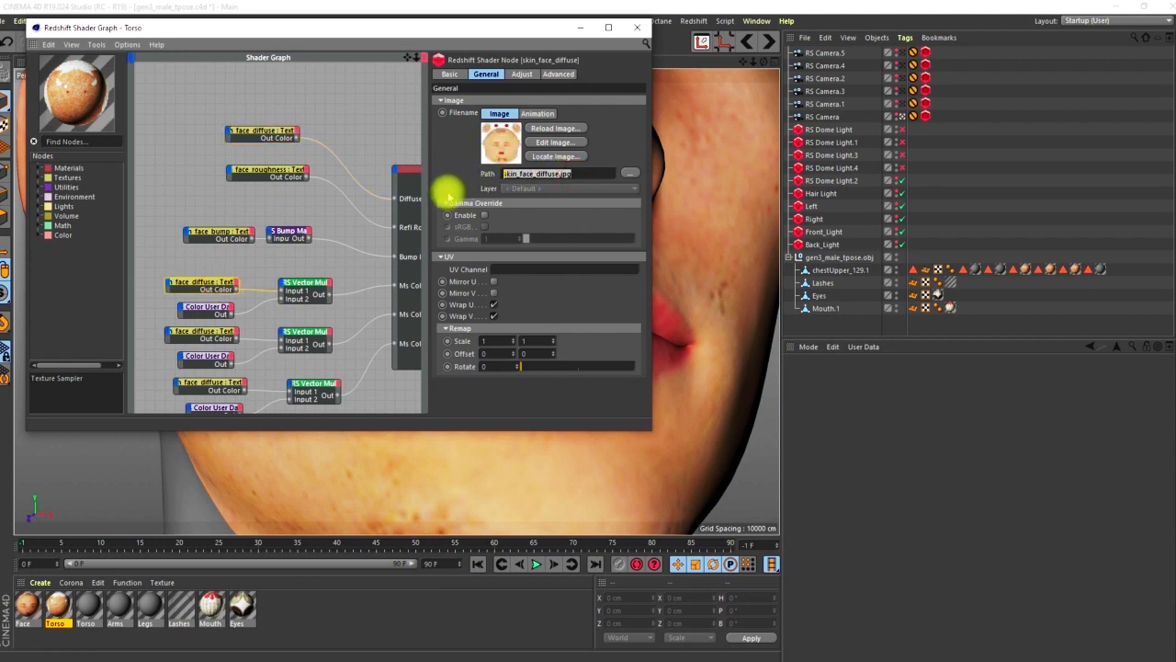
{"action": "left_click", "coordinate": [225, 332]}
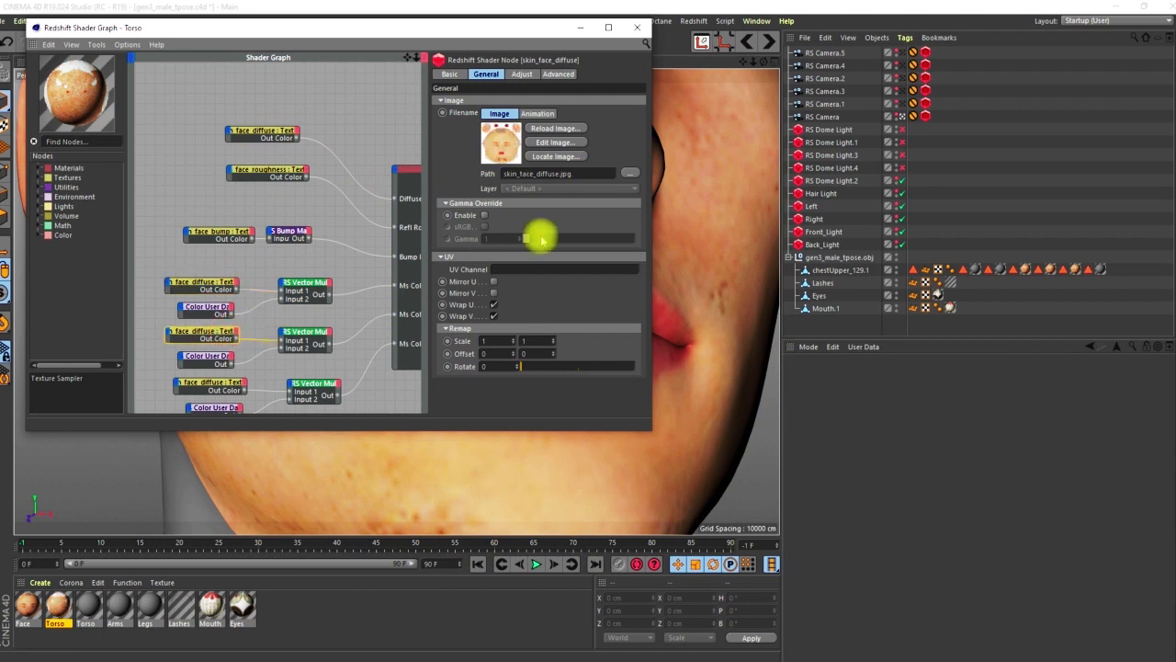
{"action": "left_click", "coordinate": [576, 175]}
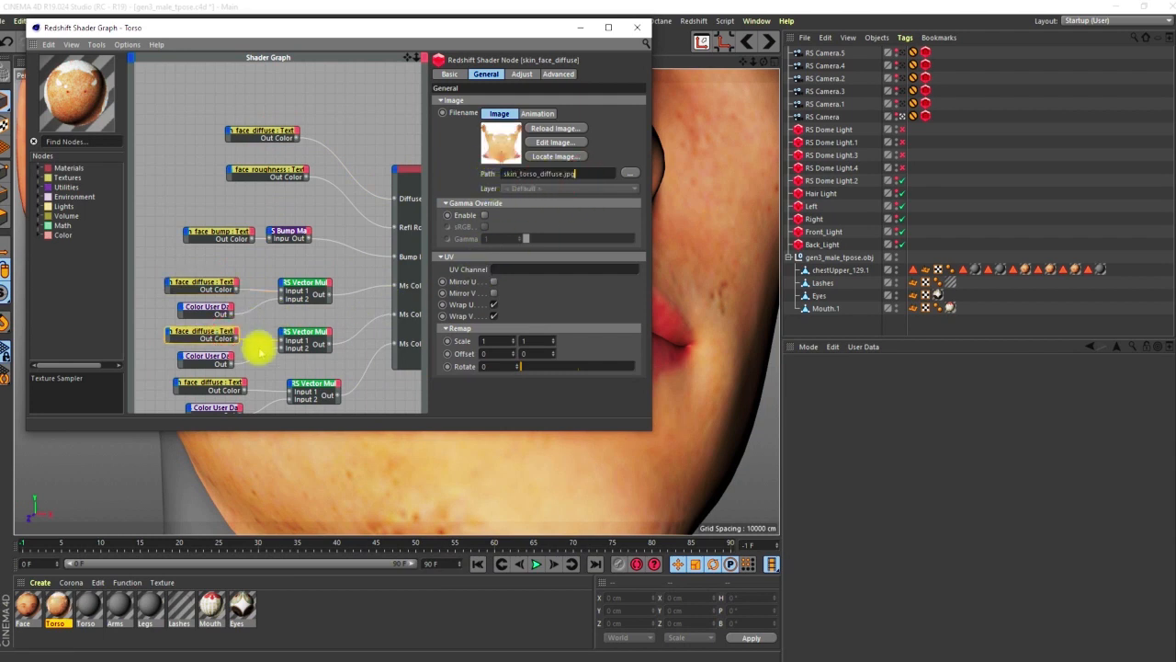
{"action": "left_click", "coordinate": [211, 384]}
{"action": "left_click", "coordinate": [585, 172]}
{"action": "left_click_drag", "start_coordinate": [555, 173], "coordinate": [487, 177]}
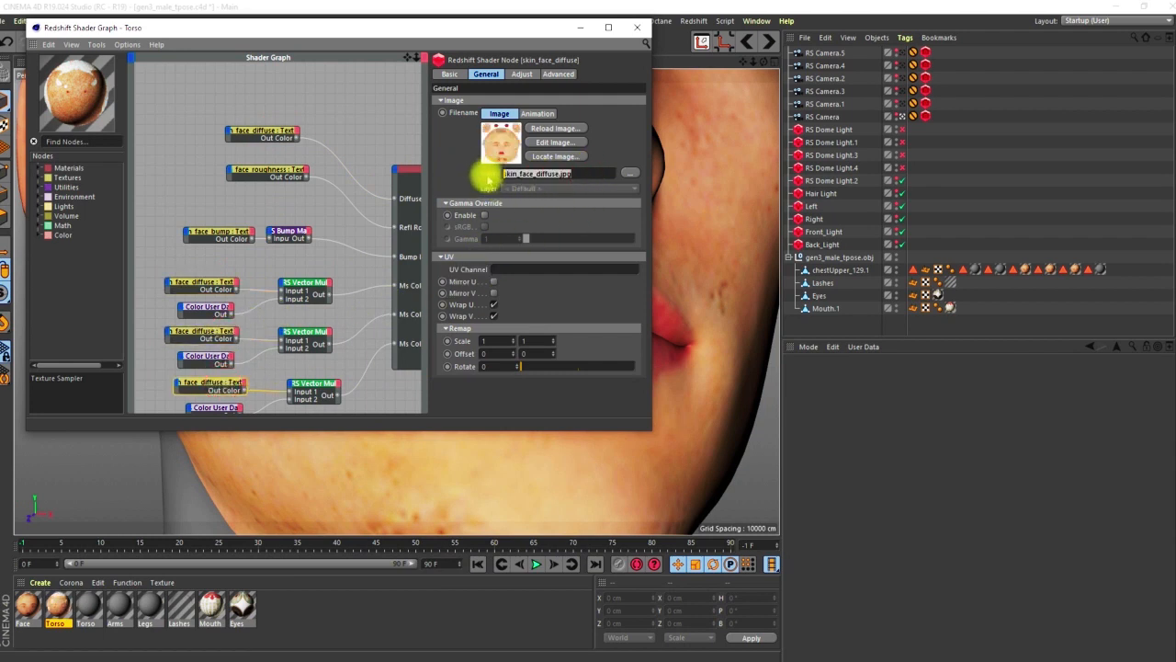
{"action": "key", "text": "ctrl+v"}
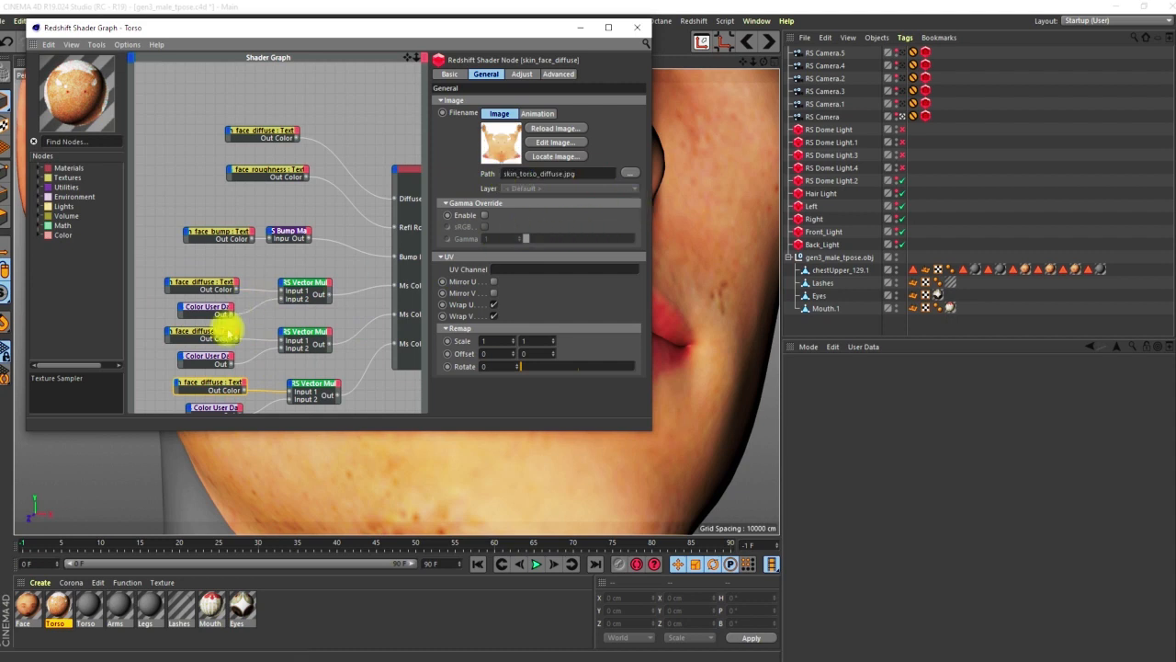
Connect the first subsurface diffuse texture to Input 1 of the second and third Vector Mul nodes, and delete the two redundant textures.
{"action": "left_click_drag", "start_coordinate": [249, 302], "coordinate": [280, 345]}
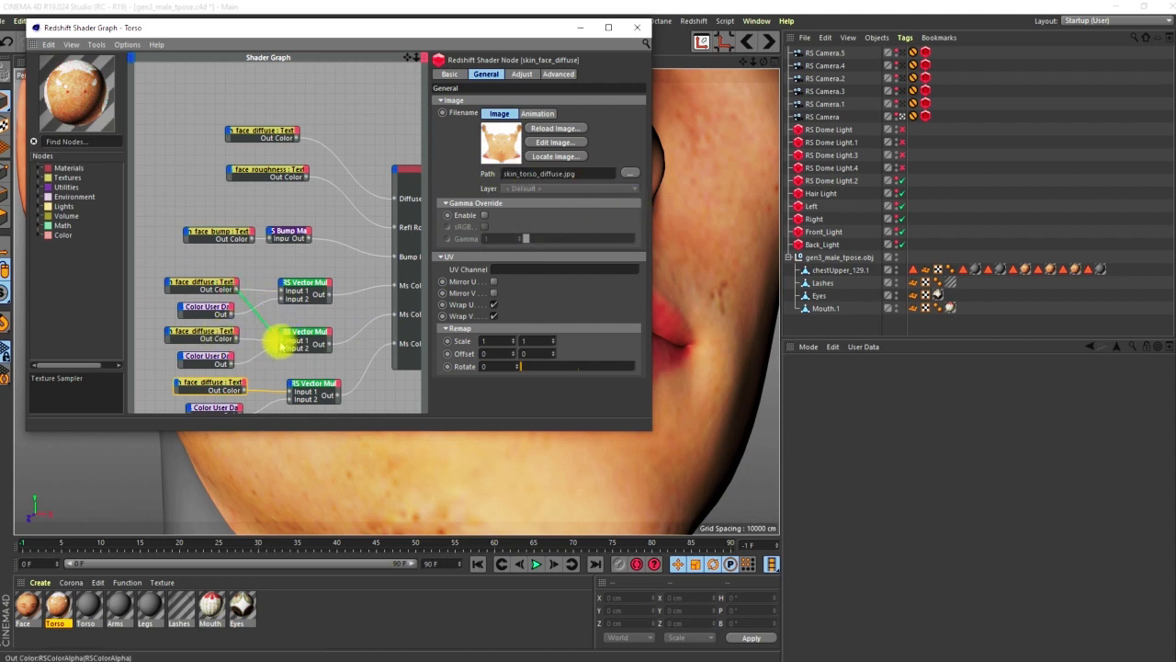
{"action": "left_click_drag", "start_coordinate": [282, 345], "coordinate": [282, 346]}
{"action": "left_click_drag", "start_coordinate": [237, 289], "coordinate": [289, 393]}
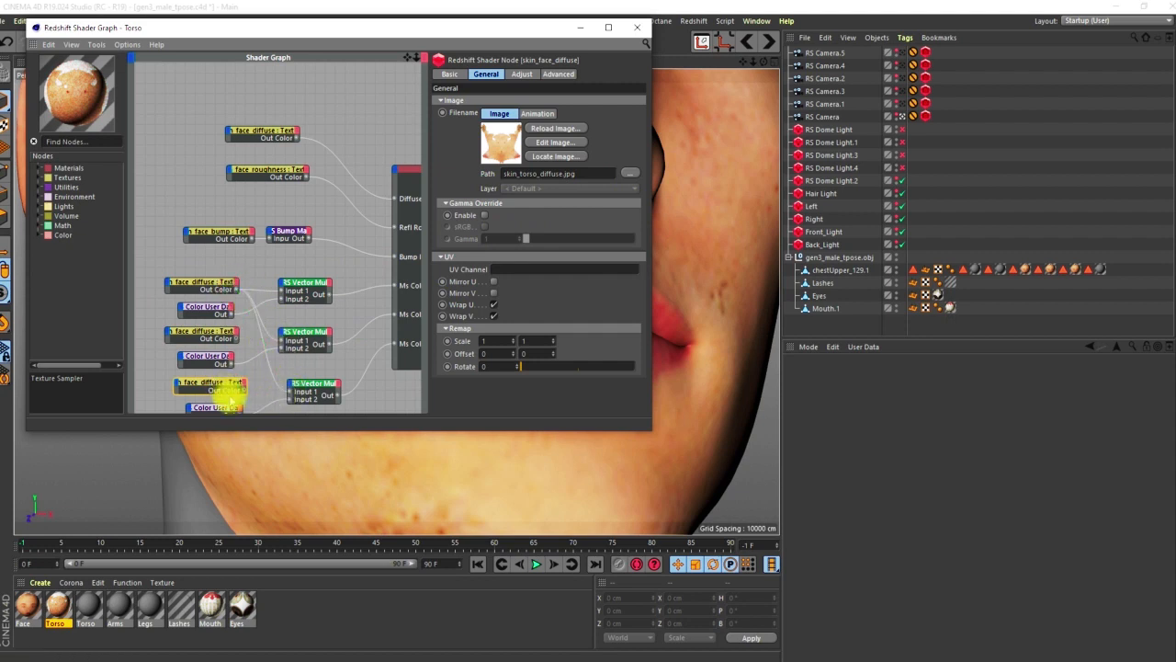
{"action": "key", "text": "Delete"}
{"action": "left_click", "coordinate": [210, 333]}
{"action": "key", "text": "Delete"}
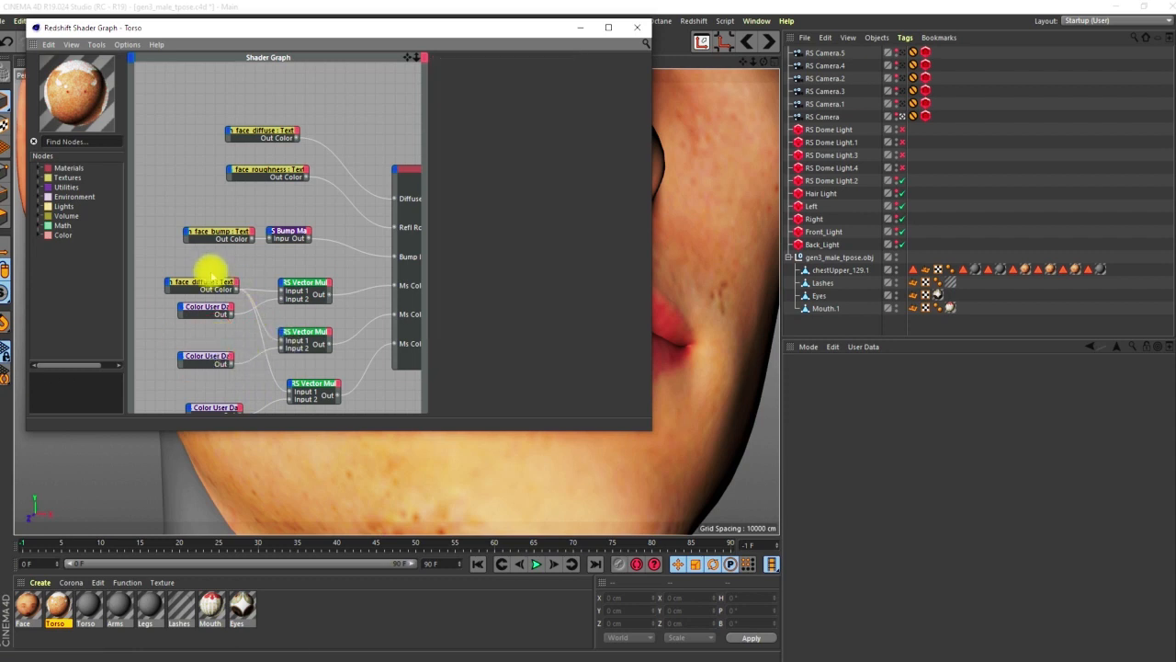
Space out the three Color User Data nodes beside their Vector Mul nodes and check the bump and roughness texture images.
{"action": "left_click_drag", "start_coordinate": [206, 310], "coordinate": [191, 318]}
{"action": "left_click_drag", "start_coordinate": [206, 359], "coordinate": [195, 361]}
{"action": "left_click_drag", "start_coordinate": [216, 409], "coordinate": [197, 402]}
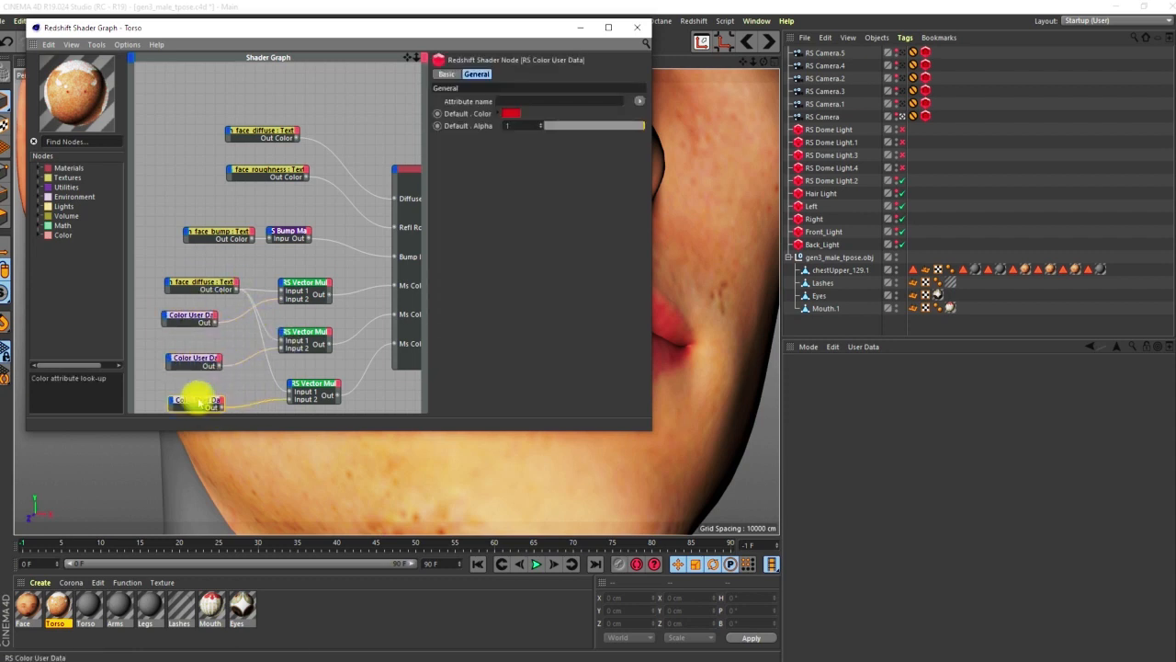
{"action": "left_click", "coordinate": [221, 232]}
{"action": "left_click", "coordinate": [261, 171]}
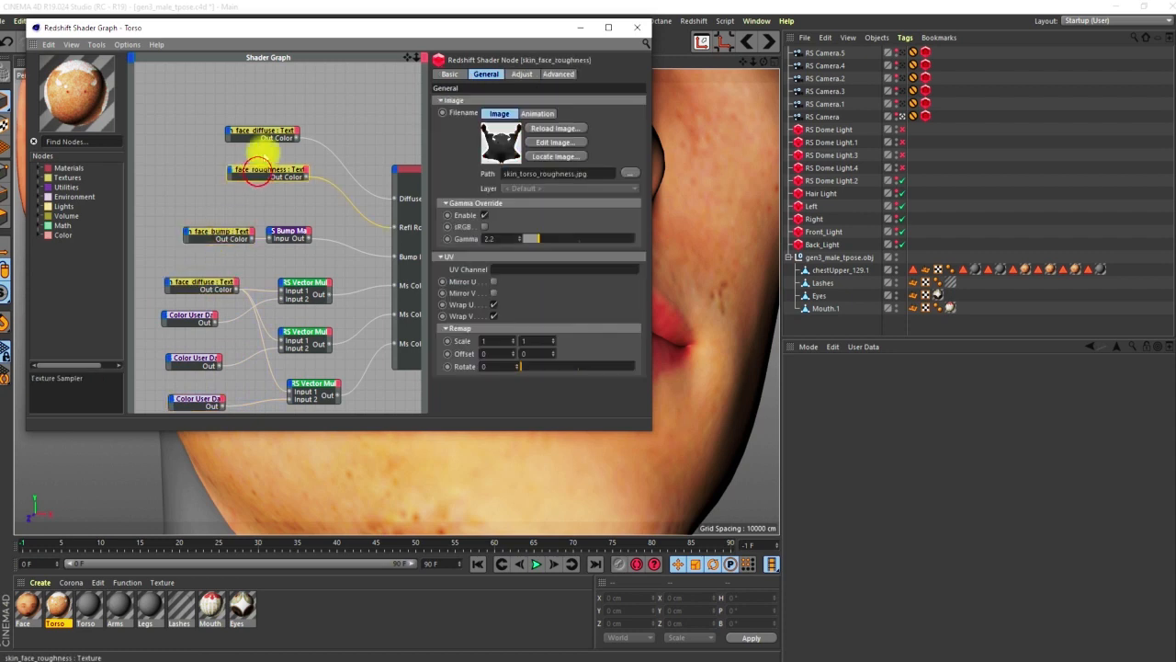
{"action": "left_click", "coordinate": [267, 170]}
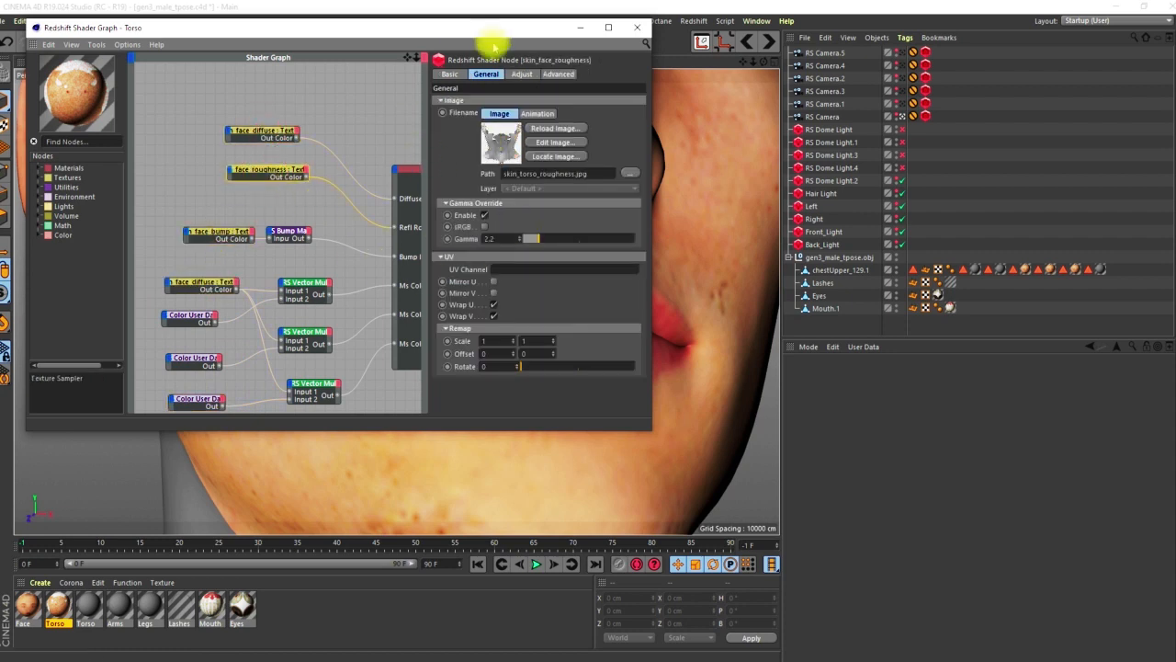
Replace the old grey Torso material with the finished Torso skin material, so its assignment on the chestUpper mesh carries over.
{"action": "left_click", "coordinate": [57, 604]}
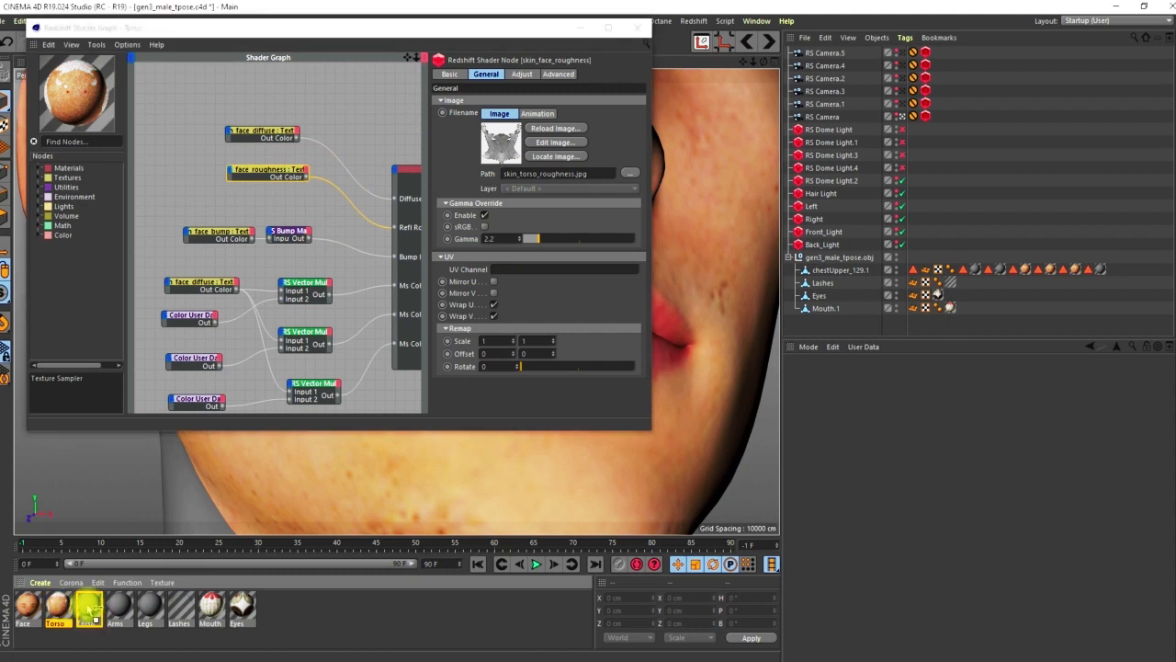
{"action": "mouse_move", "coordinate": [89, 609]}
{"action": "left_mouse_down", "text": "alt"}
{"action": "mouse_move", "coordinate": [56, 604]}
{"action": "mouse_move", "coordinate": [89, 609]}
{"action": "left_mouse_up", "text": "alt"}
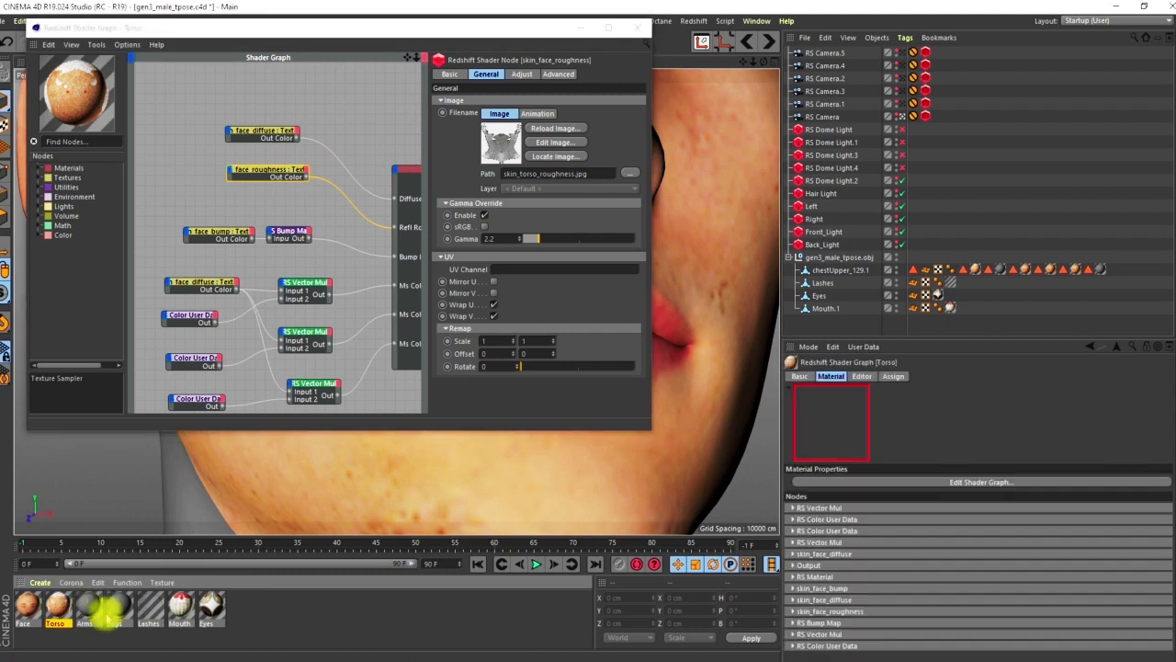
Look through RS Camera.1 and move the shader graph window aside to reveal the head in the viewport.
{"action": "left_click_drag", "start_coordinate": [559, 32], "coordinate": [475, 144]}
{"action": "left_click", "coordinate": [901, 104]}
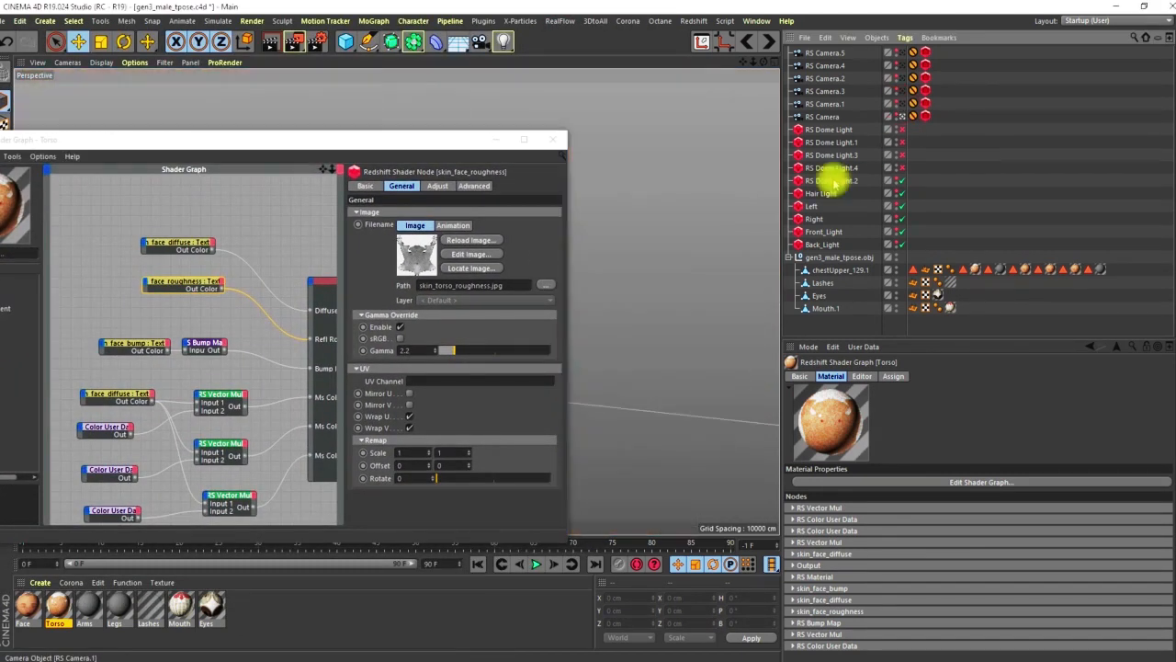
{"action": "left_click_drag", "start_coordinate": [457, 144], "coordinate": [349, 515]}
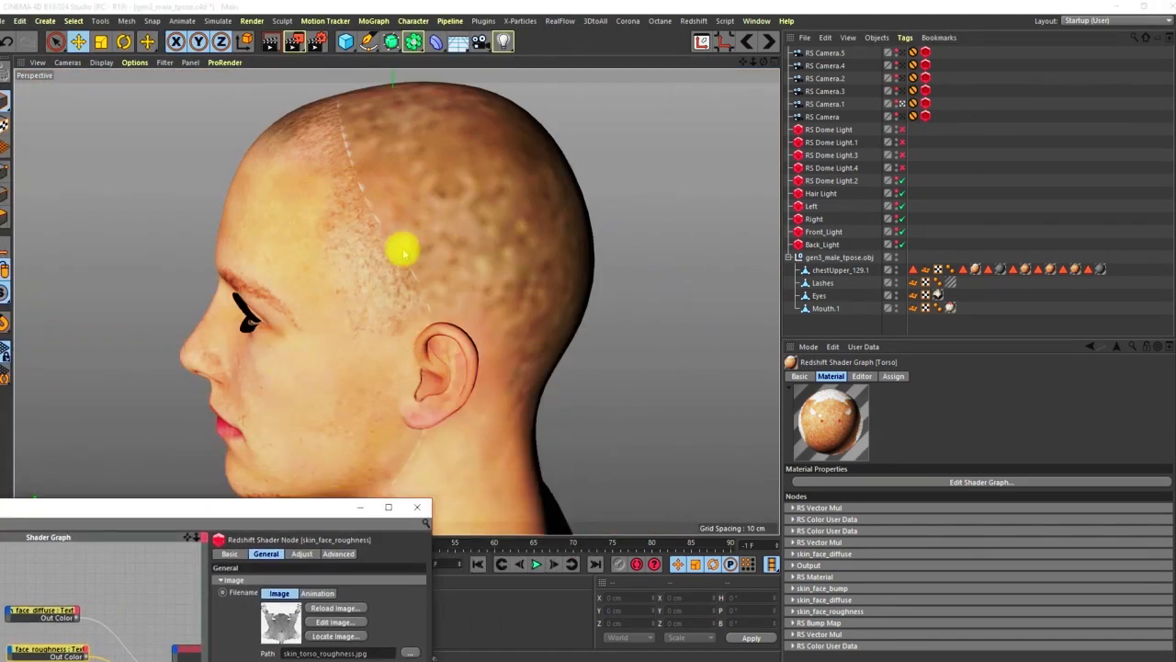
{"action": "left_click_drag", "start_coordinate": [329, 507], "coordinate": [227, 133]}
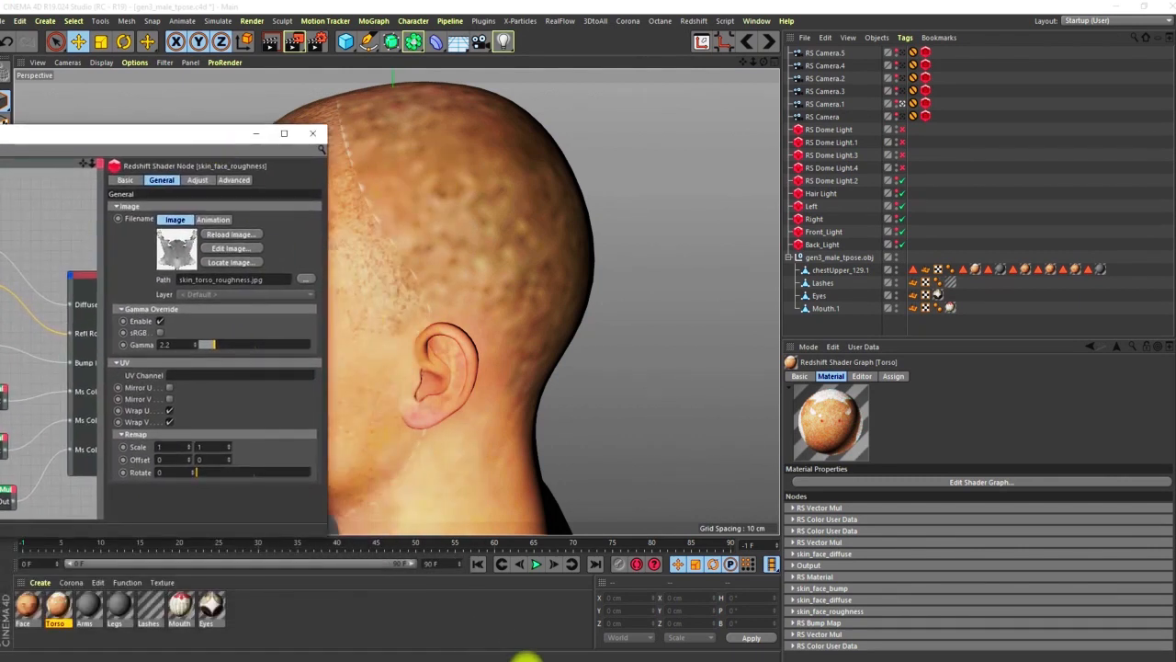
Run an interactive test render of the head's side view in the Redshift RenderView and stop it after checking the skin.
{"action": "mouse_move", "coordinate": [432, 659]}
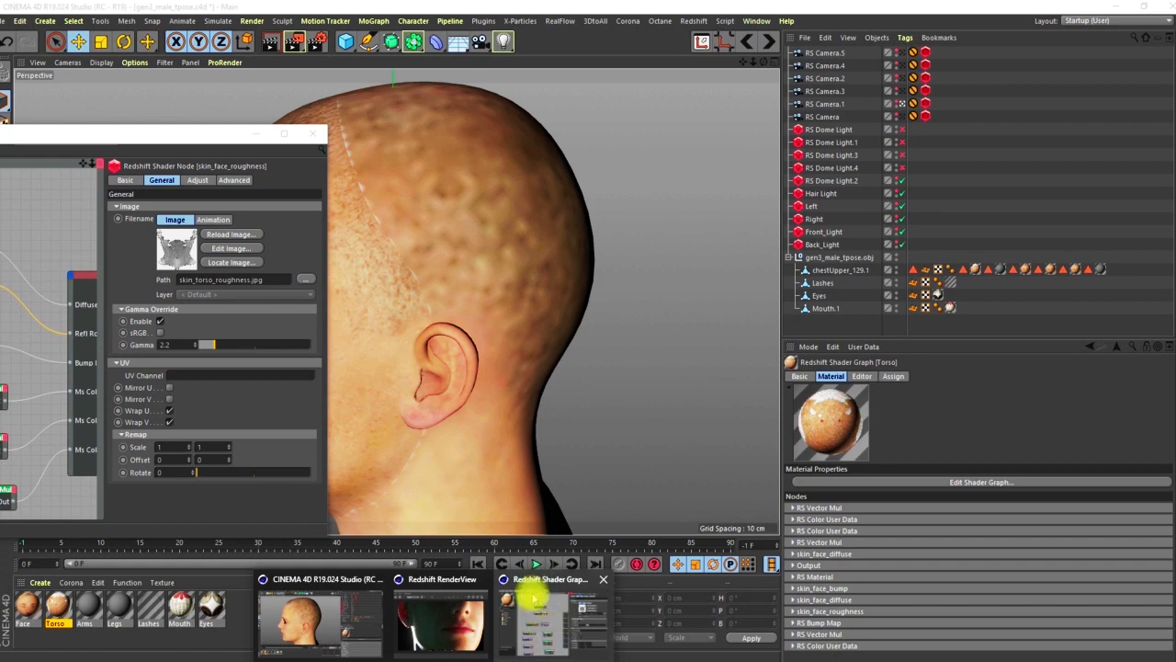
{"action": "left_click", "coordinate": [436, 630]}
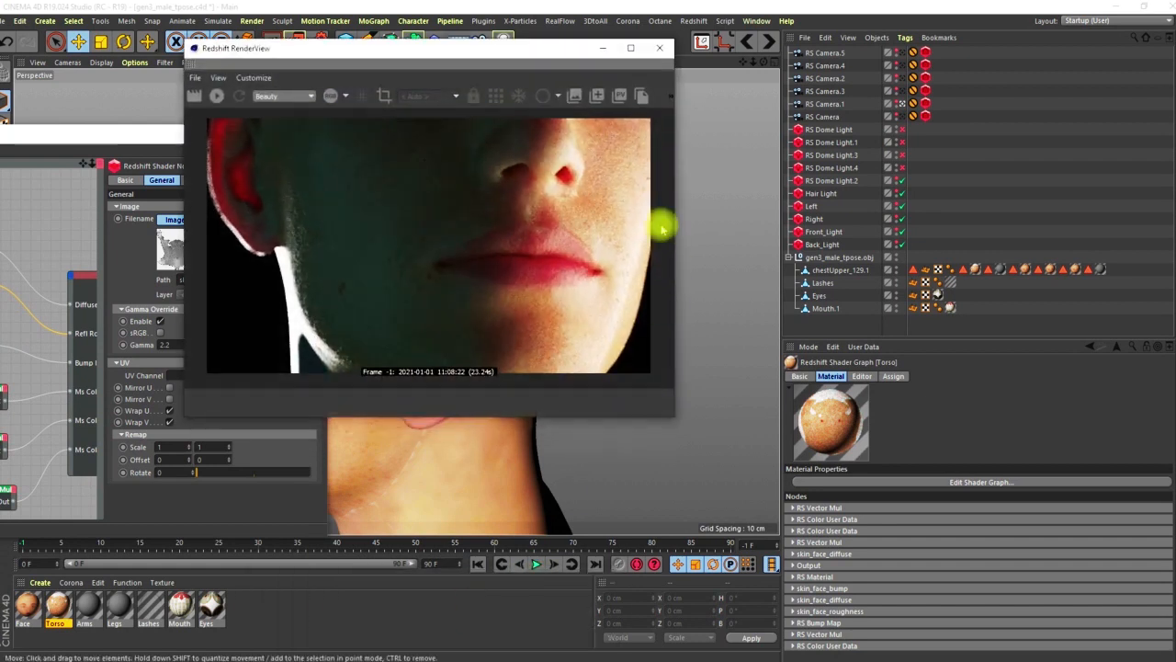
{"action": "left_click", "coordinate": [216, 96]}
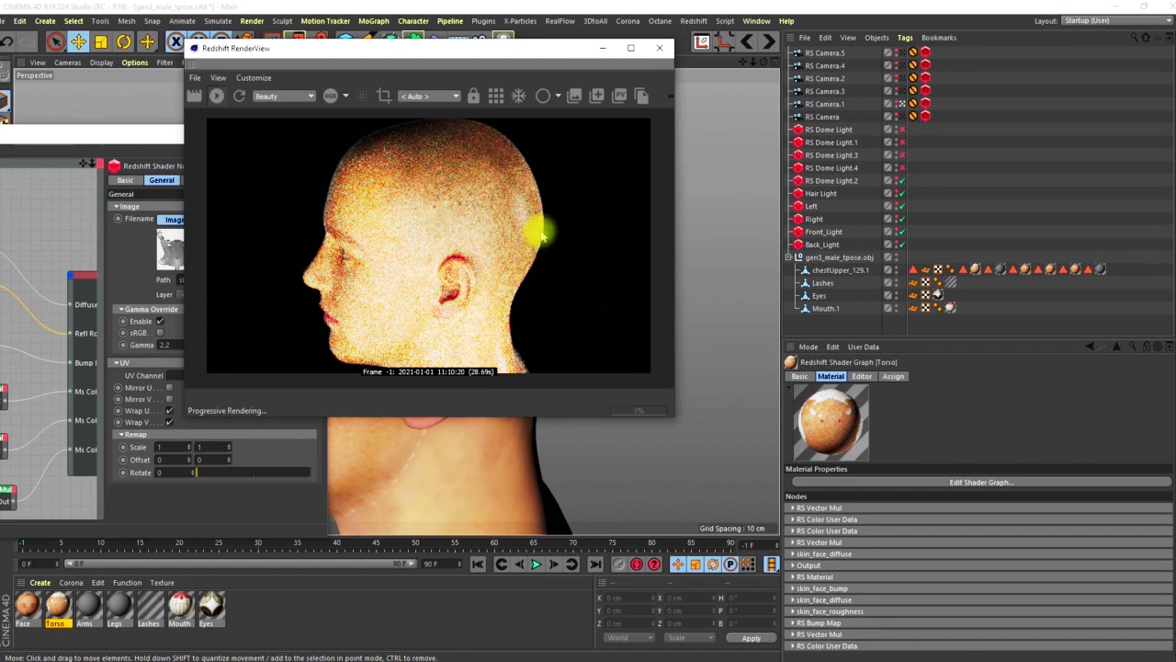
{"action": "left_click_drag", "start_coordinate": [532, 51], "coordinate": [605, 40]}
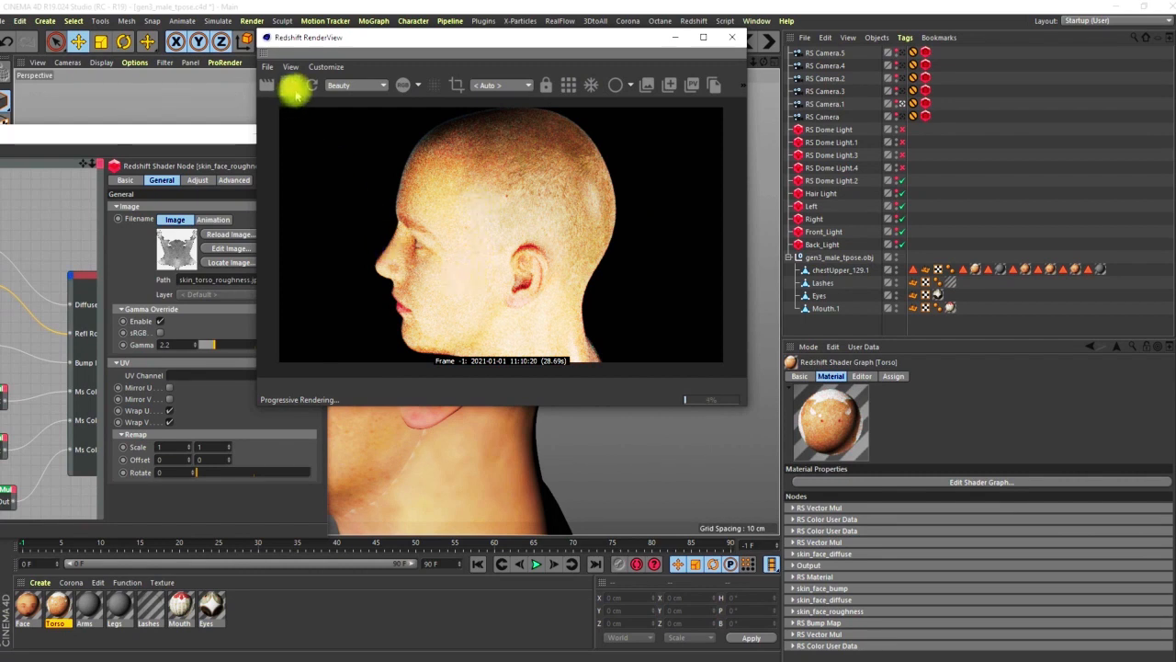
{"action": "left_click", "coordinate": [288, 86]}
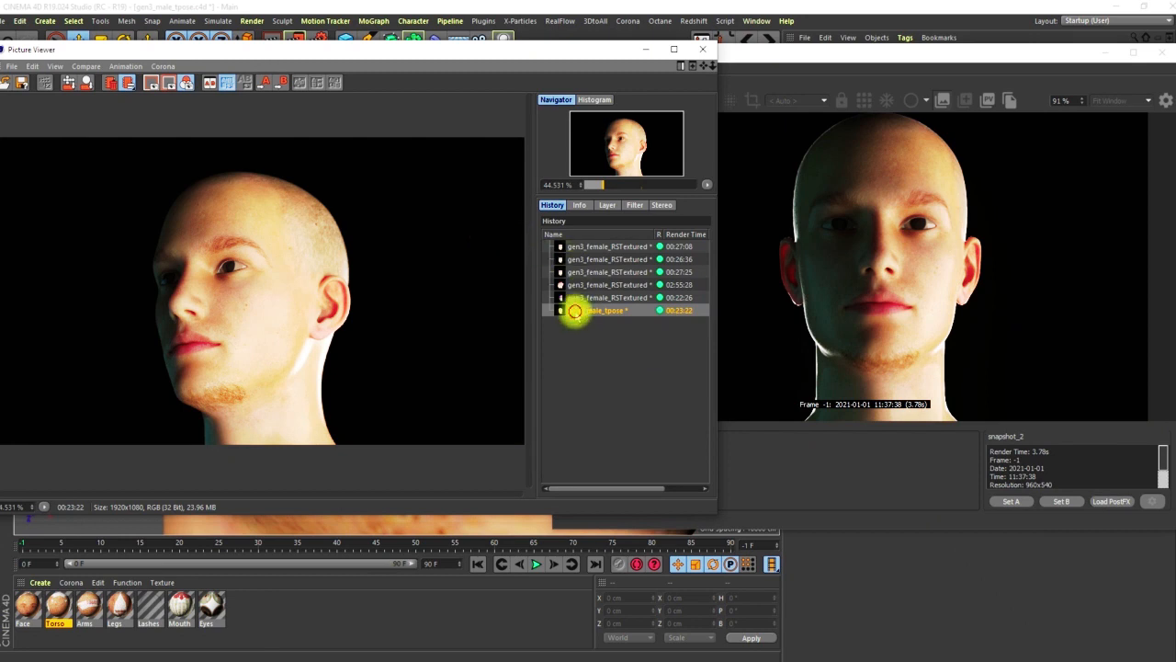
Examine the face, ear and neck skin up close in the finished gen3_male_tpose render, and display snapshot_3 in the RenderView.
{"action": "scroll", "coordinate": [236, 273], "scroll_direction": "up", "scroll_amount": 3}
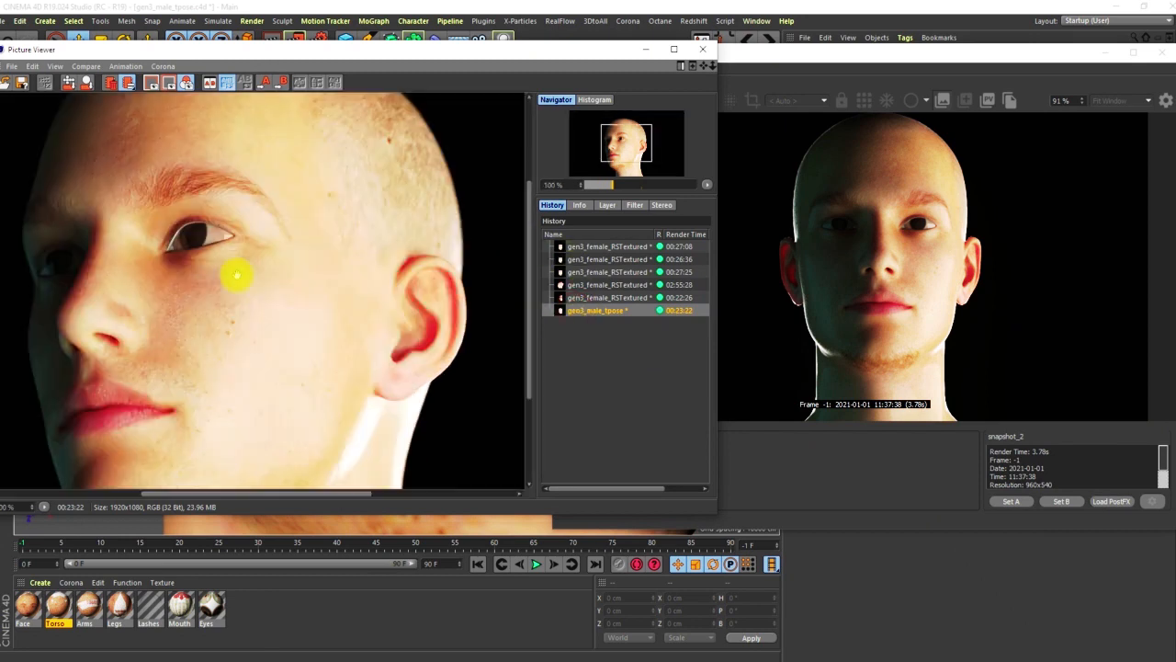
{"action": "left_click_drag", "start_coordinate": [238, 302], "coordinate": [221, 175]}
{"action": "left_click_drag", "start_coordinate": [202, 337], "coordinate": [221, 270]}
{"action": "left_click_drag", "start_coordinate": [260, 351], "coordinate": [137, 291]}
{"action": "left_click_drag", "start_coordinate": [365, 317], "coordinate": [287, 168]}
{"action": "left_click_drag", "start_coordinate": [180, 268], "coordinate": [281, 267]}
{"action": "left_click_drag", "start_coordinate": [315, 210], "coordinate": [207, 276]}
{"action": "left_click", "coordinate": [930, 57]}
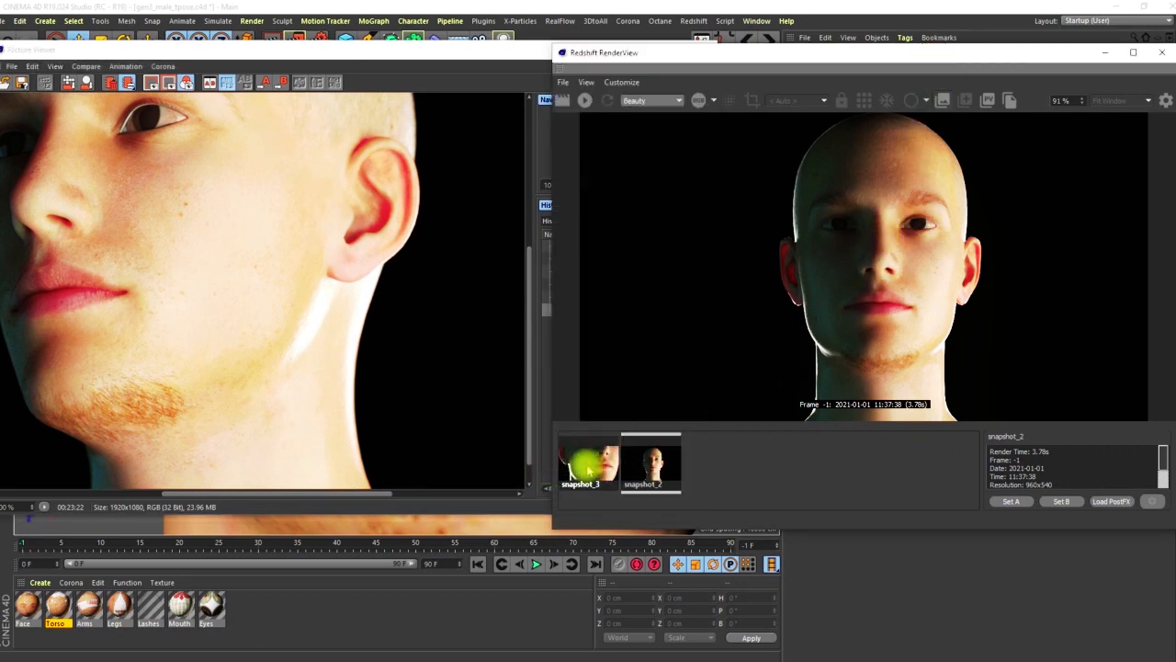
{"action": "left_click", "coordinate": [576, 466]}
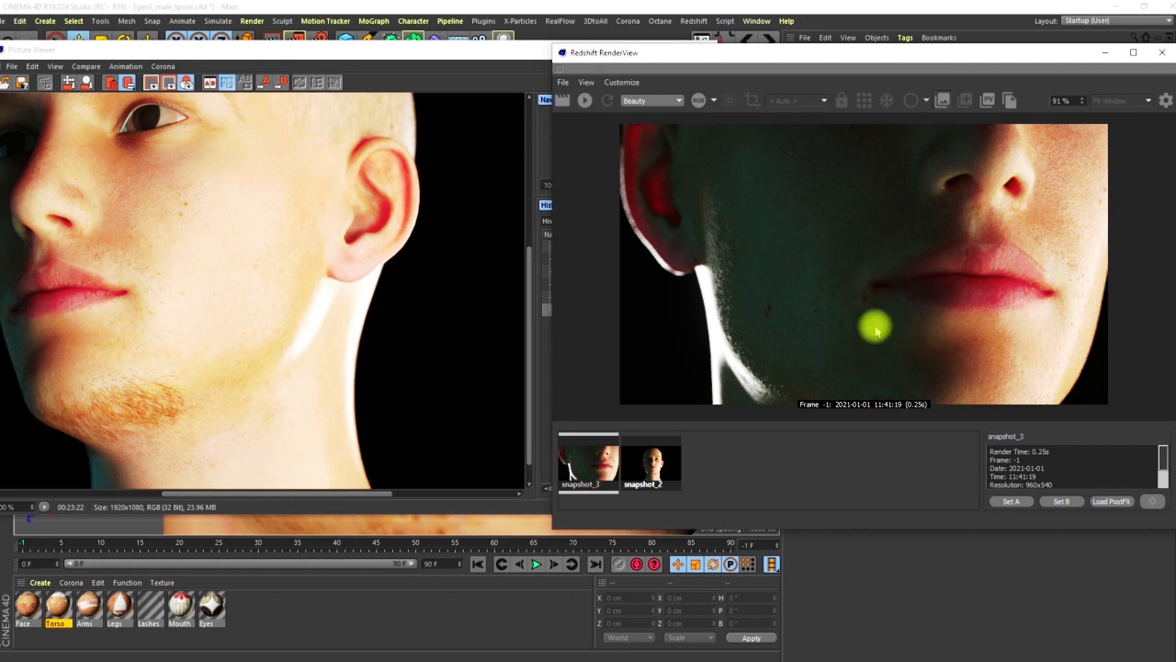